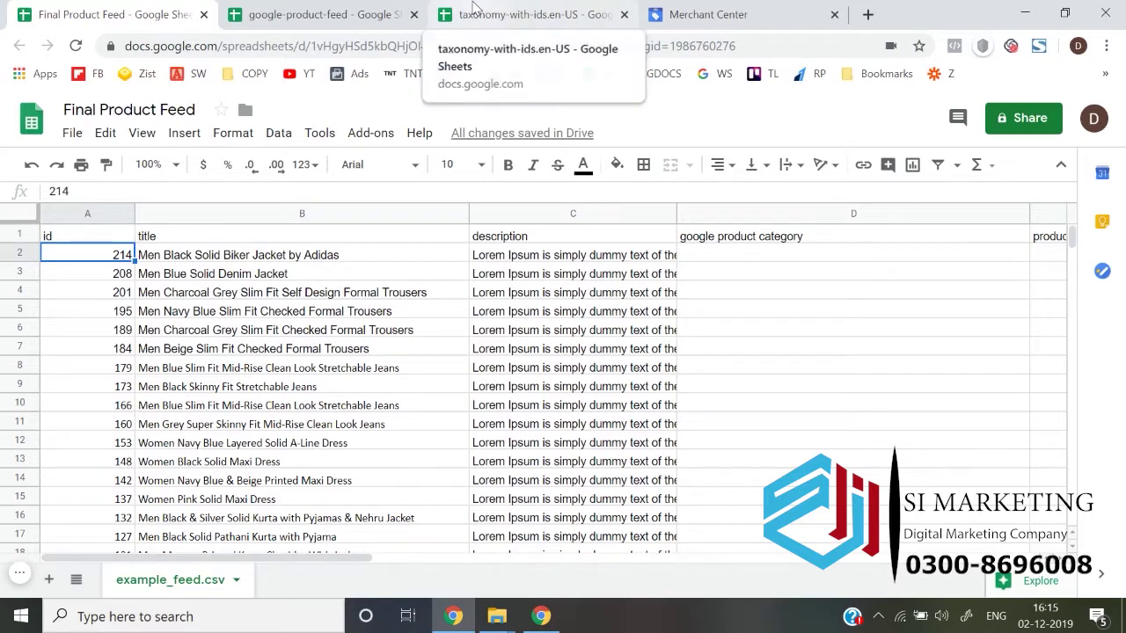
# Examine the columns of the google-product-feed sheet, from id across the product attributes, and go back to the first product's id.
pyautogui.click(356, 12)
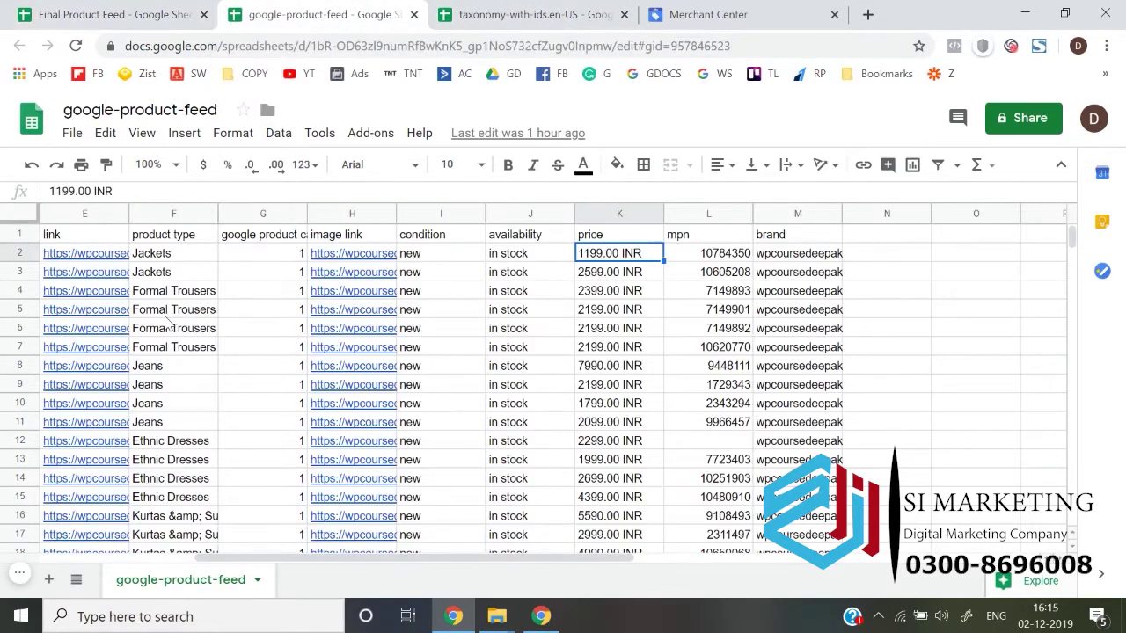
pyautogui.press('Left')
pyautogui.press('Home')
pyautogui.press('Up')
pyautogui.press('Right')
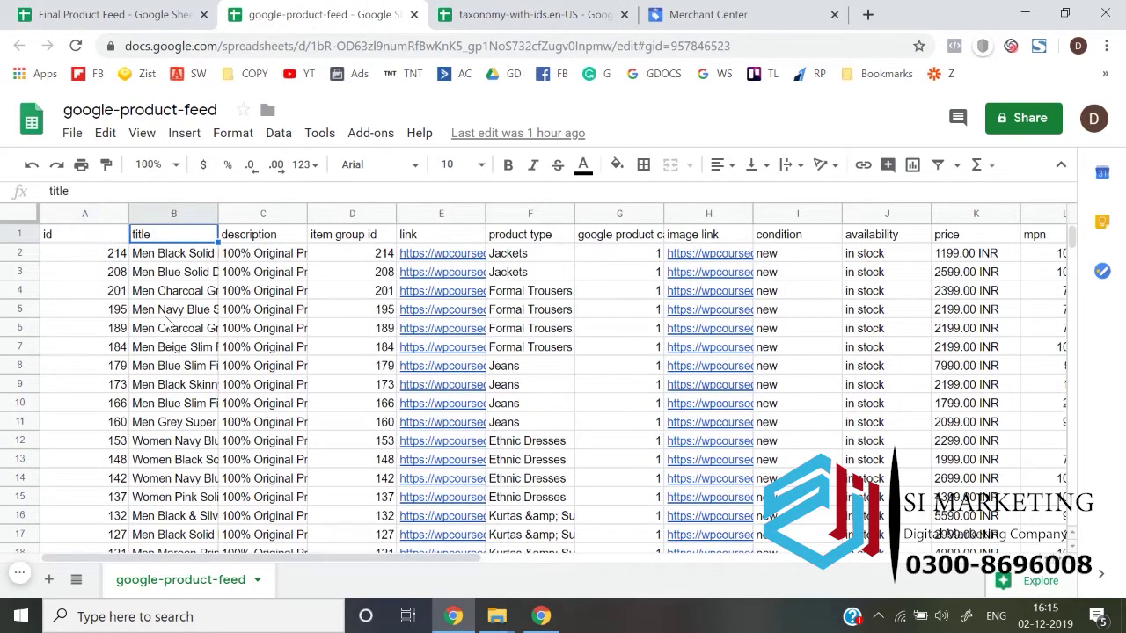
pyautogui.press('Right')
pyautogui.press('Right')
pyautogui.press('Right')
pyautogui.press('Right')
pyautogui.press('Right')
pyautogui.press('Right')
pyautogui.press('Right')
pyautogui.press('Right')
pyautogui.press('Right')
pyautogui.press('Left')
pyautogui.press('Left')
pyautogui.press('Left')
pyautogui.press('Left')
pyautogui.press('Left')
pyautogui.press('Left')
pyautogui.press('Left')
pyautogui.press('Home')
pyautogui.press('Down')
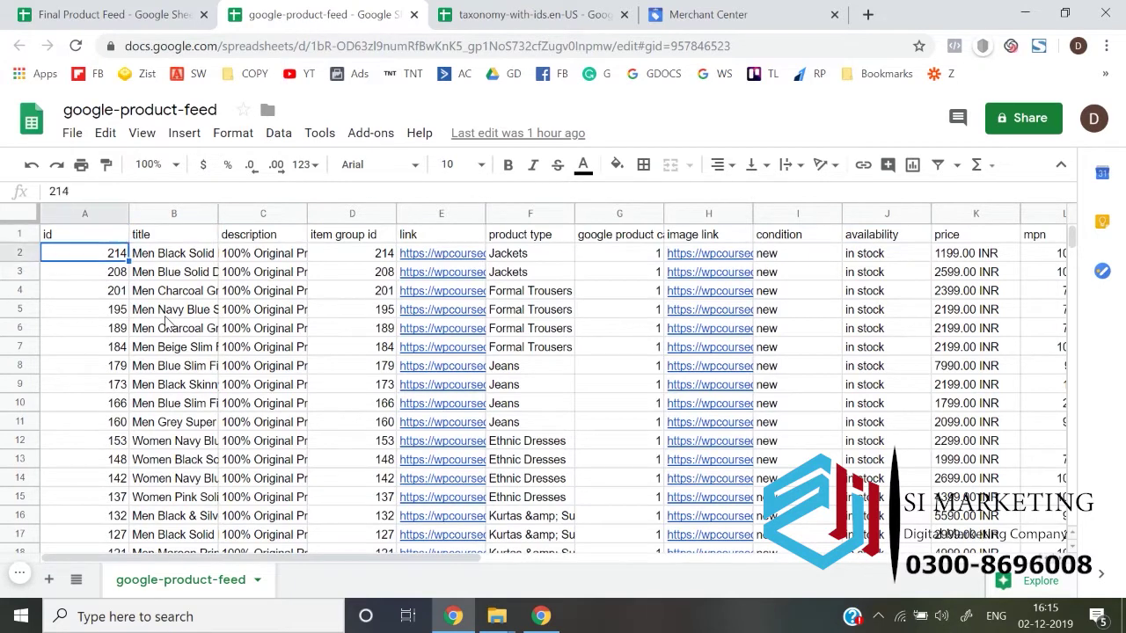
# Return to the Final Product Feed sheet and go to the first product's description.
pyautogui.hotkey('ctrl', 'shift', 'Tab')
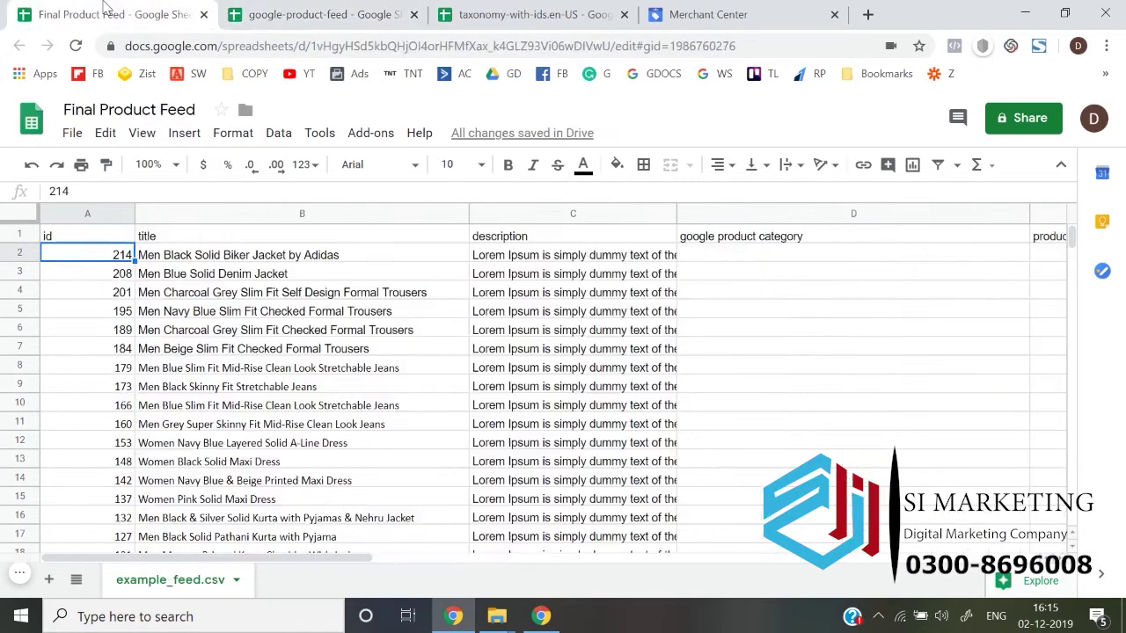
pyautogui.click(308, 12)
pyautogui.click(178, 7)
pyautogui.press('Right')
pyautogui.press('Right')
pyautogui.press('Right')
pyautogui.press('Left')
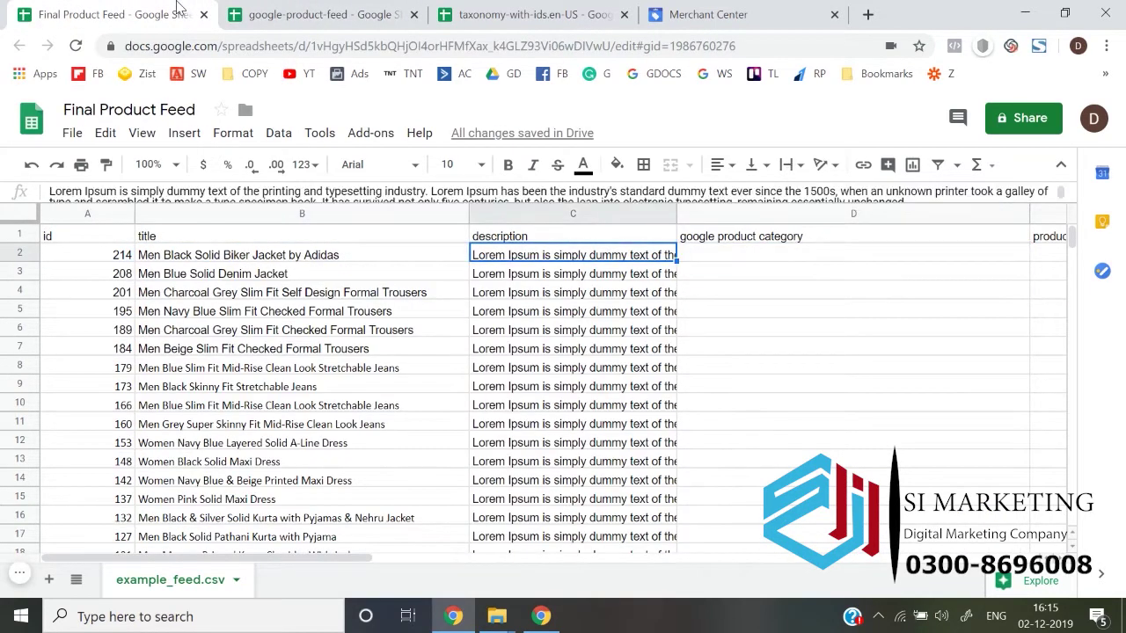
# Examine the title and description entries by highlighting both columns from the first product down past the last one.
pyautogui.press('Left')
pyautogui.hotkey('shift', 'Down')
pyautogui.hotkey('shift', 'Right')
pyautogui.hotkey('shift', 'Down')
pyautogui.hotkey('shift', 'Down')
pyautogui.hotkey('shift', 'Down')
pyautogui.hotkey('shift', 'Down')
pyautogui.hotkey('shift', 'Down')
pyautogui.hotkey('shift', 'Down')
pyautogui.hotkey('shift', 'Down')
pyautogui.hotkey('shift', 'Down')
pyautogui.hotkey('shift', 'Down')
pyautogui.hotkey('shift', 'Down')
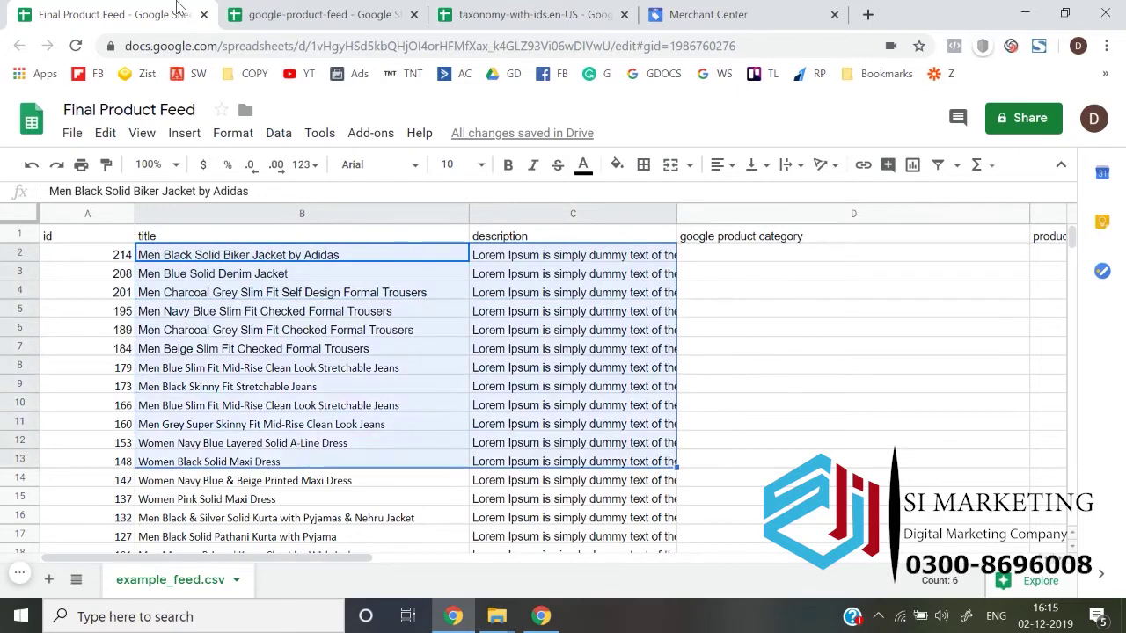
pyautogui.hotkey('shift', 'Down')
pyautogui.hotkey('shift', 'Down')
pyautogui.hotkey('shift', 'Down')
pyautogui.hotkey('shift', 'Down')
pyautogui.hotkey('shift', 'Down')
pyautogui.hotkey('shift', 'Down')
pyautogui.hotkey('shift', 'Down')
pyautogui.hotkey('shift', 'Down')
pyautogui.hotkey('shift', 'Down')
pyautogui.hotkey('shift', 'Down')
pyautogui.hotkey('shift', 'Down')
pyautogui.hotkey('shift', 'Down')
pyautogui.hotkey('shift', 'Down')
pyautogui.hotkey('shift', 'Down')
pyautogui.hotkey('shift', 'Down')
pyautogui.hotkey('shift', 'Down')
pyautogui.hotkey('shift', 'Down')
pyautogui.hotkey('shift', 'Down')
pyautogui.hotkey('shift', 'Down')
pyautogui.hotkey('shift', 'Down')
pyautogui.hotkey('shift', 'Up')
pyautogui.hotkey('shift', 'Up')
pyautogui.hotkey('shift', 'Up')
pyautogui.hotkey('shift', 'Up')
pyautogui.hotkey('shift', 'Up')
pyautogui.hotkey('shift', 'Up')
pyautogui.hotkey('shift', 'Up')
pyautogui.hotkey('shift', 'Up')
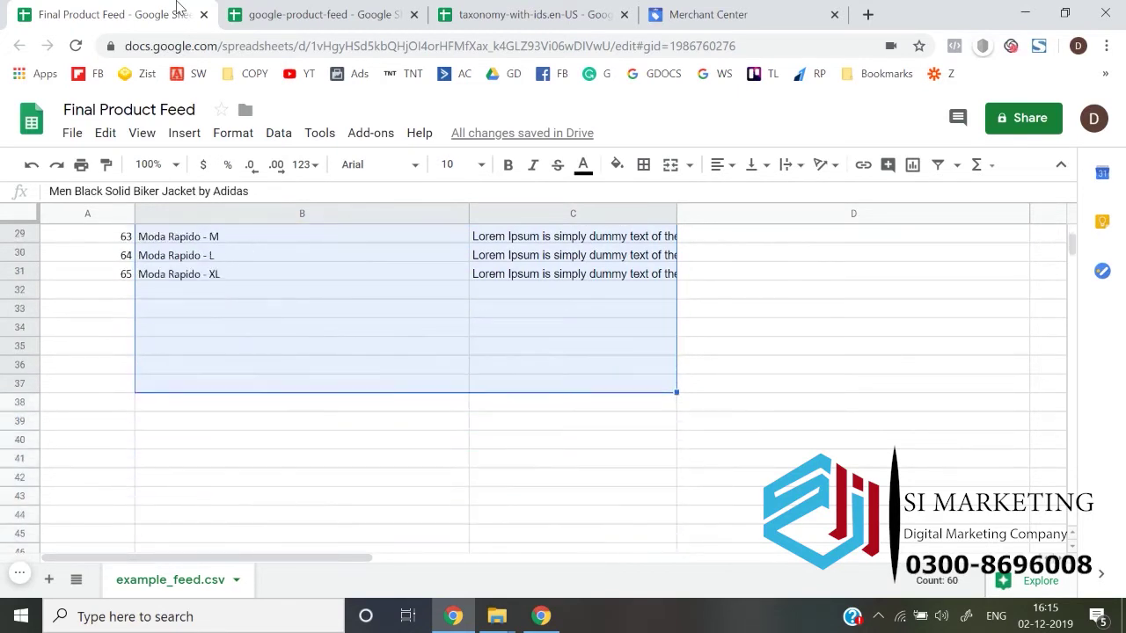
pyautogui.press('Up')
pyautogui.press('Down')
pyautogui.hotkey('shift', 'Right')
pyautogui.hotkey('shift', 'Down')
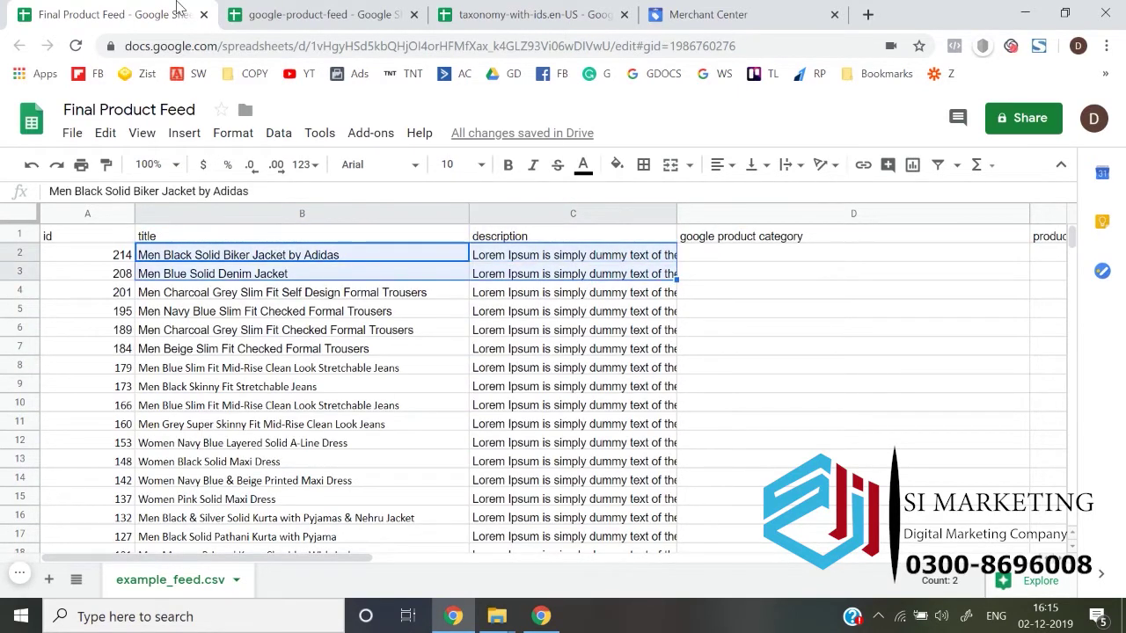
pyautogui.hotkey('shift', 'Down')
pyautogui.hotkey('shift', 'Down')
pyautogui.hotkey('shift', 'Down')
pyautogui.hotkey('shift', 'Down')
pyautogui.hotkey('shift', 'Down')
pyautogui.hotkey('shift', 'Down')
pyautogui.hotkey('shift', 'Down')
pyautogui.hotkey('shift', 'Down')
pyautogui.hotkey('shift', 'Down')
pyautogui.hotkey('shift', 'Down')
pyautogui.hotkey('shift', 'Down')
pyautogui.hotkey('shift', 'Down')
pyautogui.hotkey('shift', 'Down')
pyautogui.hotkey('shift', 'Down')
pyautogui.hotkey('shift', 'Down')
pyautogui.hotkey('shift', 'Down')
pyautogui.hotkey('shift', 'Down')
pyautogui.hotkey('shift', 'Down')
pyautogui.hotkey('shift', 'Down')
pyautogui.hotkey('shift', 'Down')
pyautogui.press('Up')
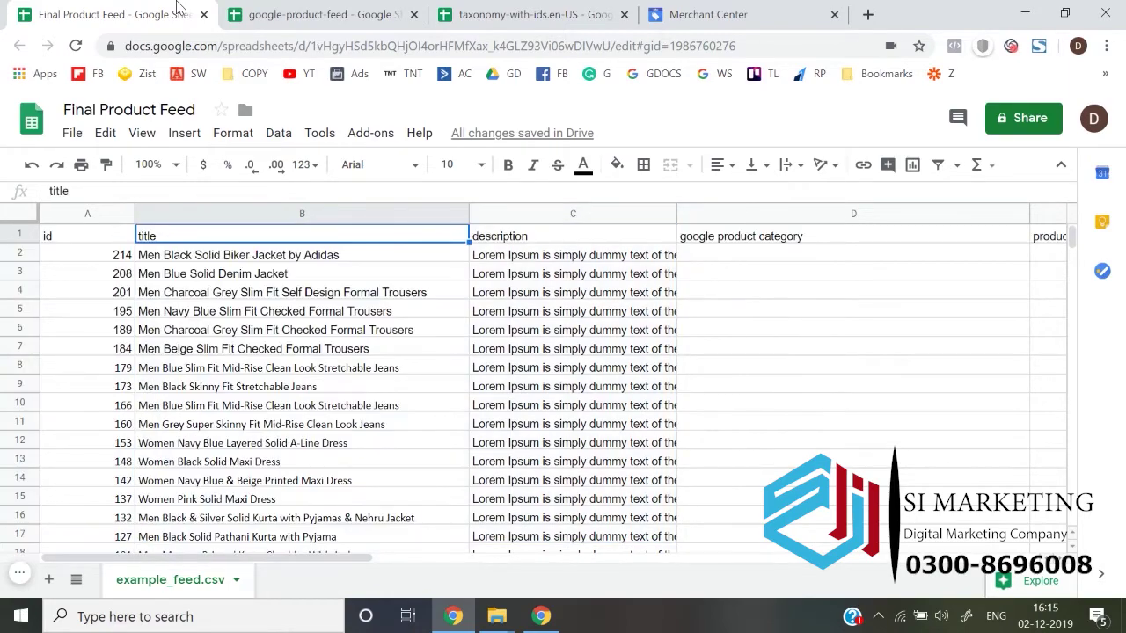
pyautogui.press('Down')
pyautogui.hotkey('shift', 'Right')
pyautogui.hotkey('shift', 'Down')
pyautogui.hotkey('shift', 'Down')
pyautogui.hotkey('shift', 'Down')
pyautogui.hotkey('shift', 'Down')
pyautogui.hotkey('shift', 'Down')
pyautogui.hotkey('shift', 'Down')
pyautogui.hotkey('shift', 'Down')
pyautogui.hotkey('shift', 'Down')
pyautogui.hotkey('shift', 'Down')
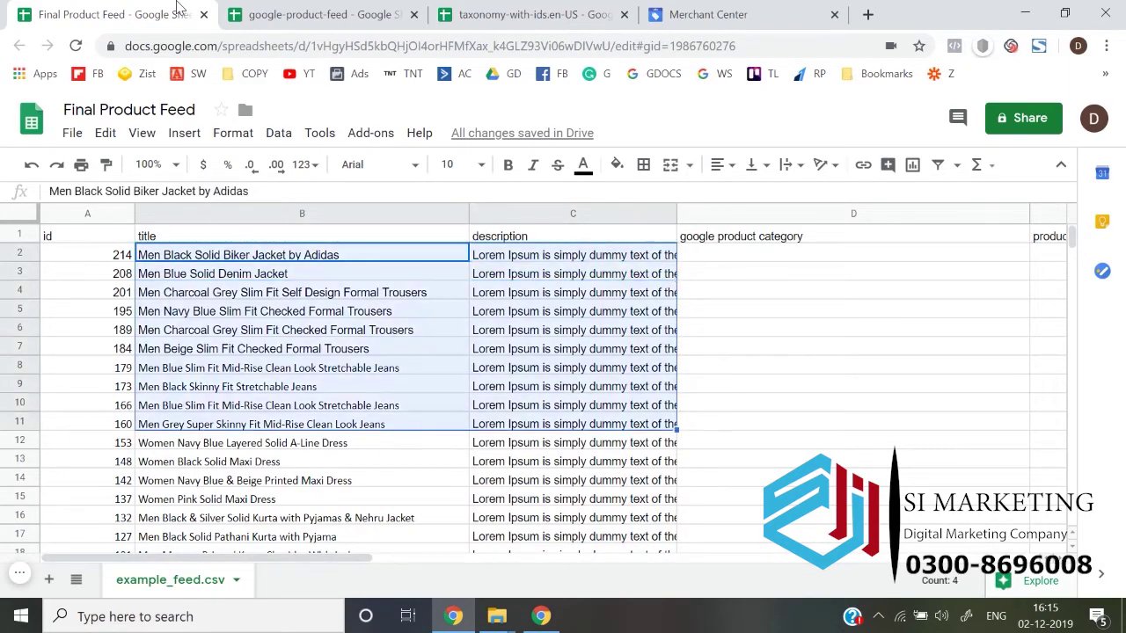
pyautogui.hotkey('shift', 'Down')
pyautogui.hotkey('shift', 'Down')
pyautogui.hotkey('shift', 'Down')
pyautogui.hotkey('shift', 'Down')
pyautogui.hotkey('shift', 'Down')
pyautogui.hotkey('shift', 'Down')
pyautogui.hotkey('shift', 'Down')
pyautogui.hotkey('shift', 'Down')
pyautogui.hotkey('shift', 'Down')
pyautogui.hotkey('shift', 'Down')
pyautogui.hotkey('shift', 'Down')
pyautogui.hotkey('shift', 'Down')
pyautogui.hotkey('shift', 'Down')
pyautogui.hotkey('shift', 'Down')
pyautogui.hotkey('shift', 'Down')
pyautogui.hotkey('shift', 'Down')
pyautogui.hotkey('shift', 'Down')
pyautogui.hotkey('shift', 'Down')
pyautogui.hotkey('shift', 'Down')
pyautogui.hotkey('shift', 'Down')
pyautogui.press('Up')
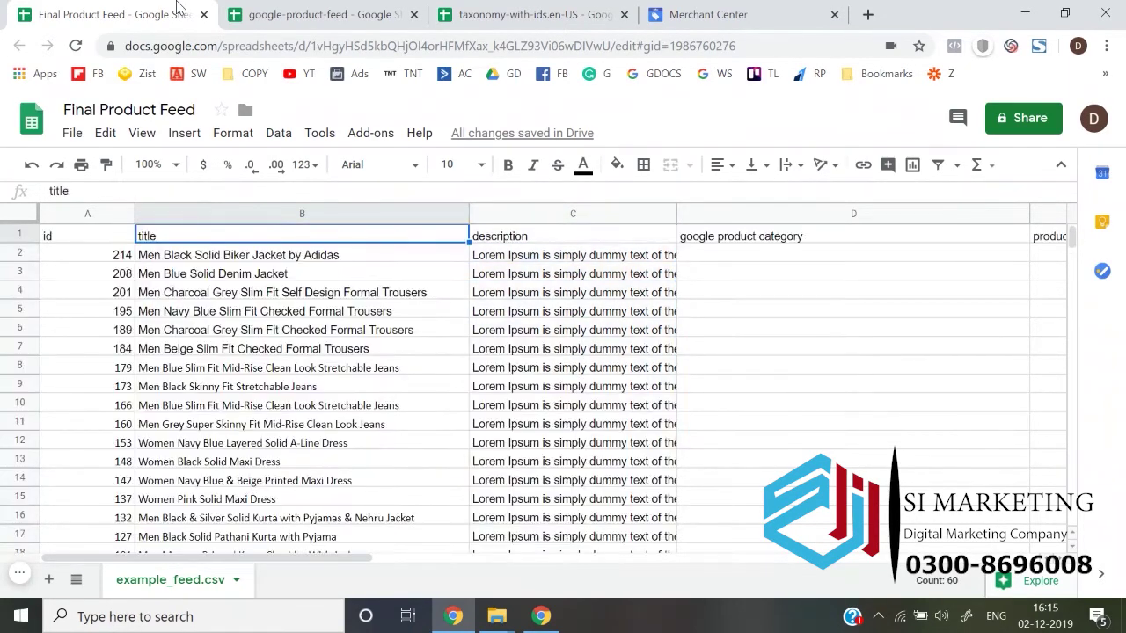
# Examine the google product category column and its neighbours, and select the first product's category cell.
pyautogui.press('Down')
pyautogui.press('Right')
pyautogui.press('Right')
pyautogui.press('Up')
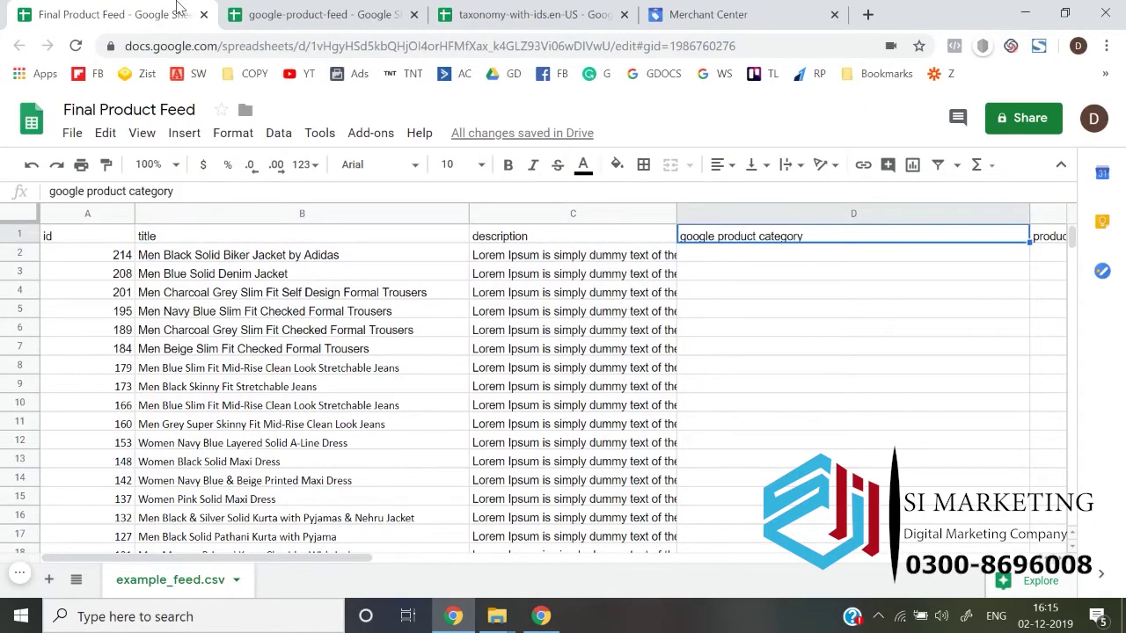
pyautogui.press('Right')
pyautogui.press('Left')
pyautogui.press('Down')
pyautogui.press('Left')
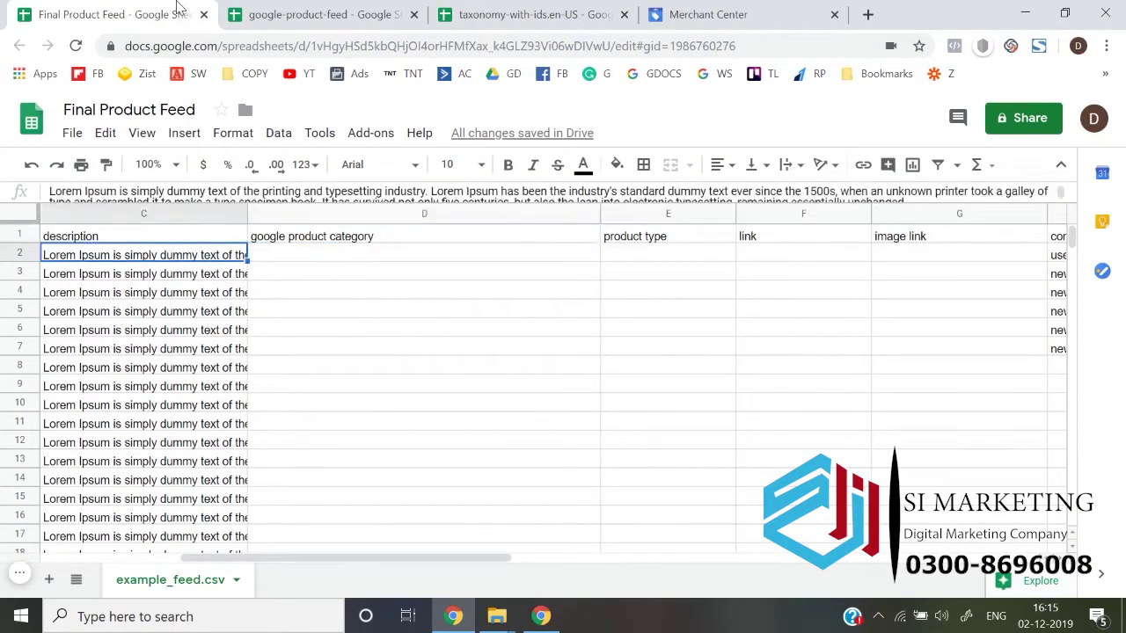
pyautogui.press('Right')
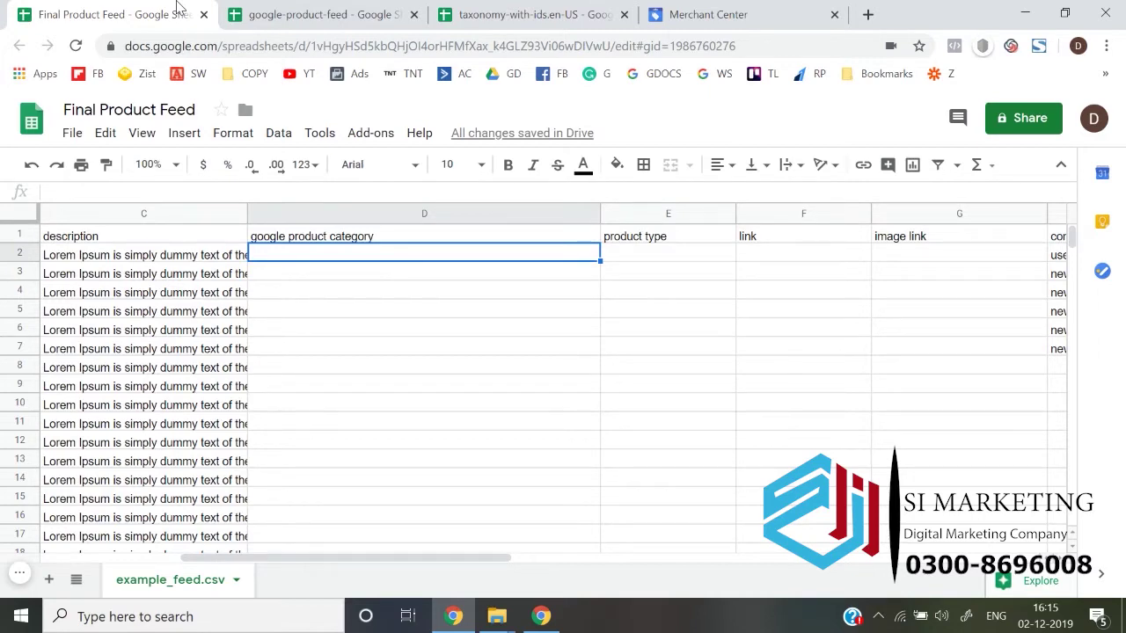
# Switch to the taxonomy-with-ids.en-US sheet and go to the first category ID in cell A1.
pyautogui.click(506, 8)
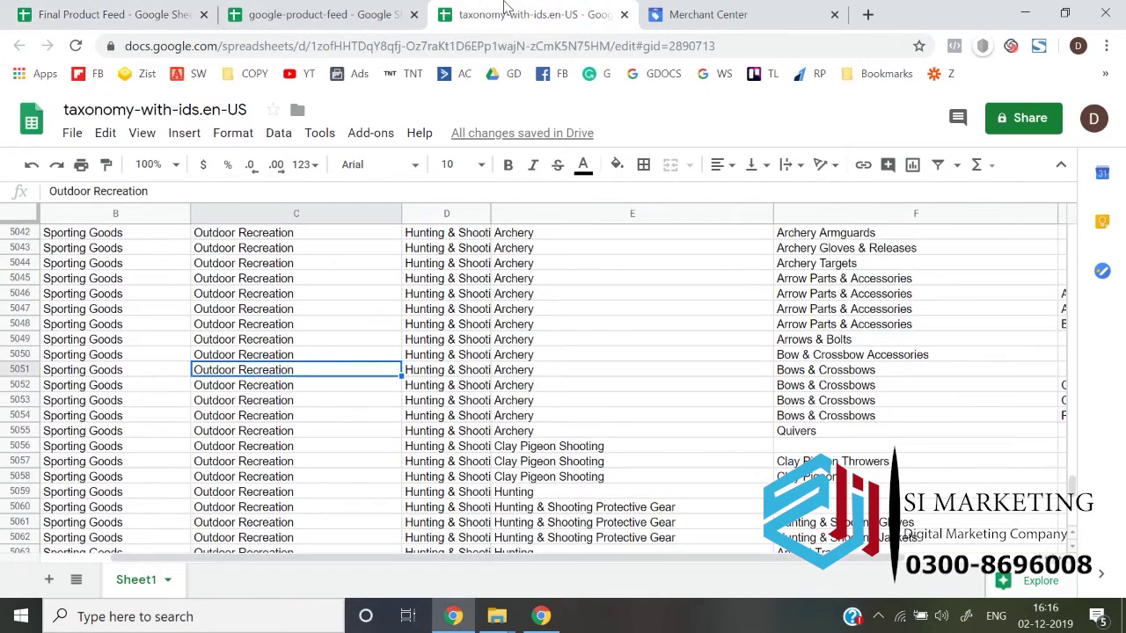
pyautogui.hotkey('ctrl', 'Up')
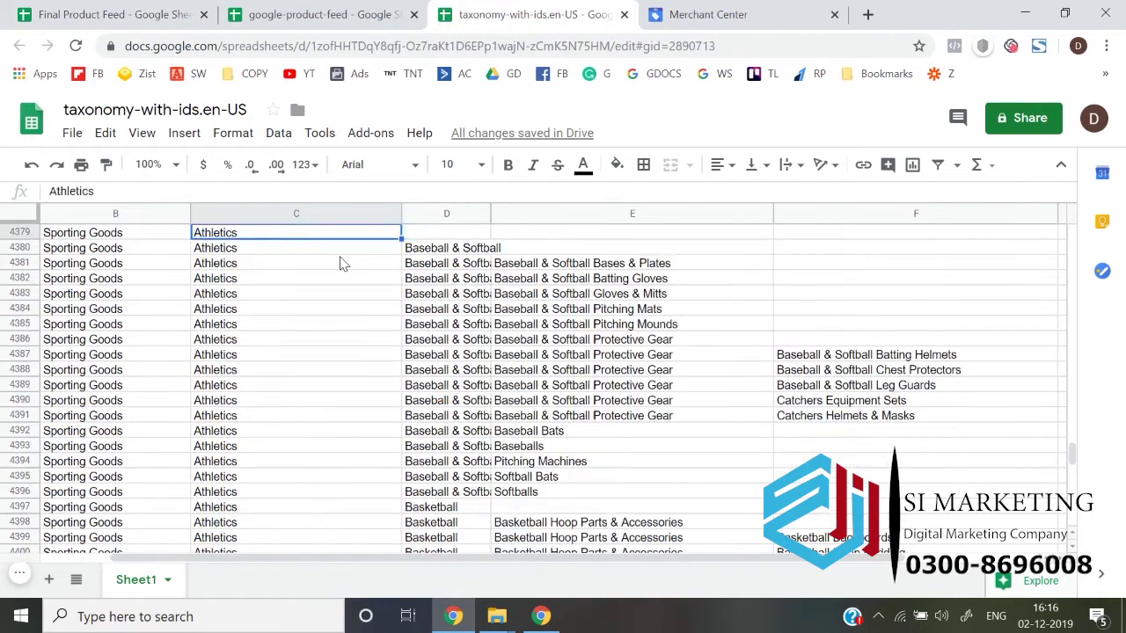
pyautogui.press('Left')
pyautogui.press('Left')
pyautogui.press('Up')
pyautogui.press('Up')
pyautogui.hotkey('ctrl', 'Up')
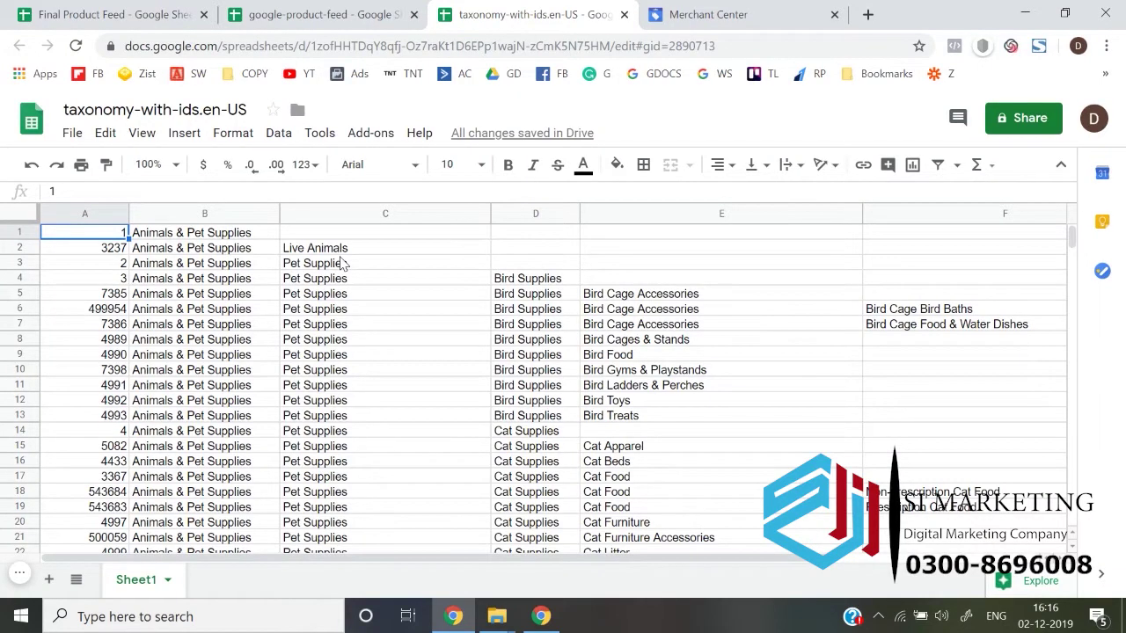
# Examine the category ID column from its first entry down to its last row, and return to cell A1.
pyautogui.press('Down')
pyautogui.press('Down')
pyautogui.press('Down')
pyautogui.press('Down')
pyautogui.press('Down')
pyautogui.press('Down')
pyautogui.press('Down')
pyautogui.press('Down')
pyautogui.press('Down')
pyautogui.press('Down')
pyautogui.press('Down')
pyautogui.press('Down')
pyautogui.press('Down')
pyautogui.press('Down')
pyautogui.press('Down')
pyautogui.press('Down')
pyautogui.press('Down')
pyautogui.press('Down')
pyautogui.press('Down')
pyautogui.press('Down')
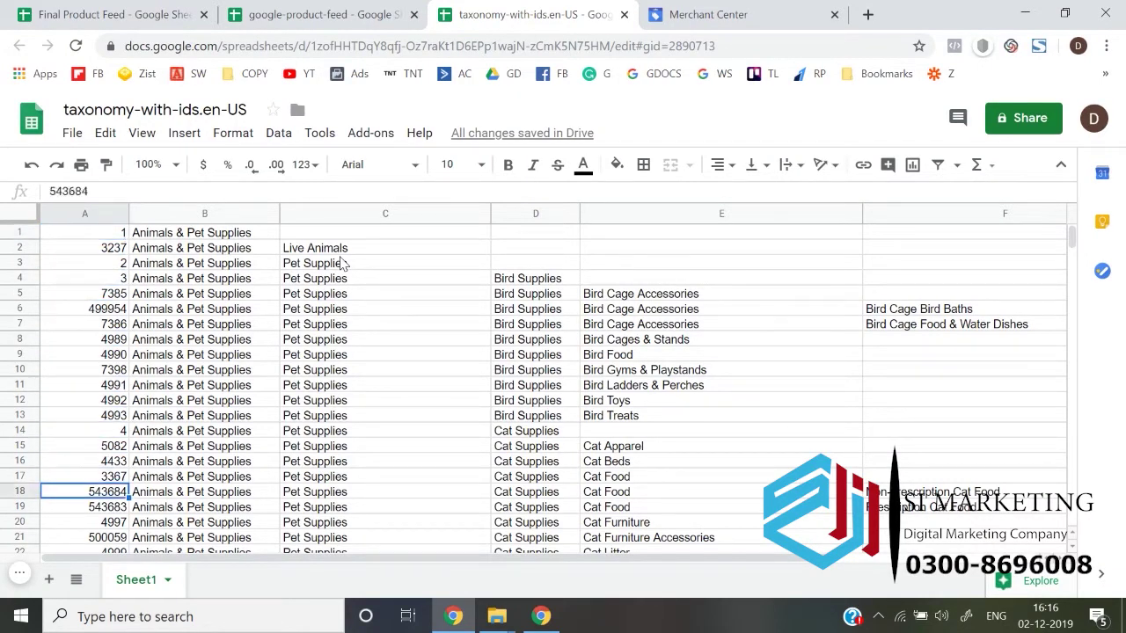
pyautogui.press('Down')
pyautogui.press('Down')
pyautogui.press('Down')
pyautogui.press('Down')
pyautogui.press('Down')
pyautogui.press('Down')
pyautogui.press('Down')
pyautogui.press('Down')
pyautogui.press('Down')
pyautogui.press('Down')
pyautogui.press('Down')
pyautogui.press('Down')
pyautogui.press('Down')
pyautogui.press('Down')
pyautogui.press('Down')
pyautogui.hotkey('ctrl', 'Down')
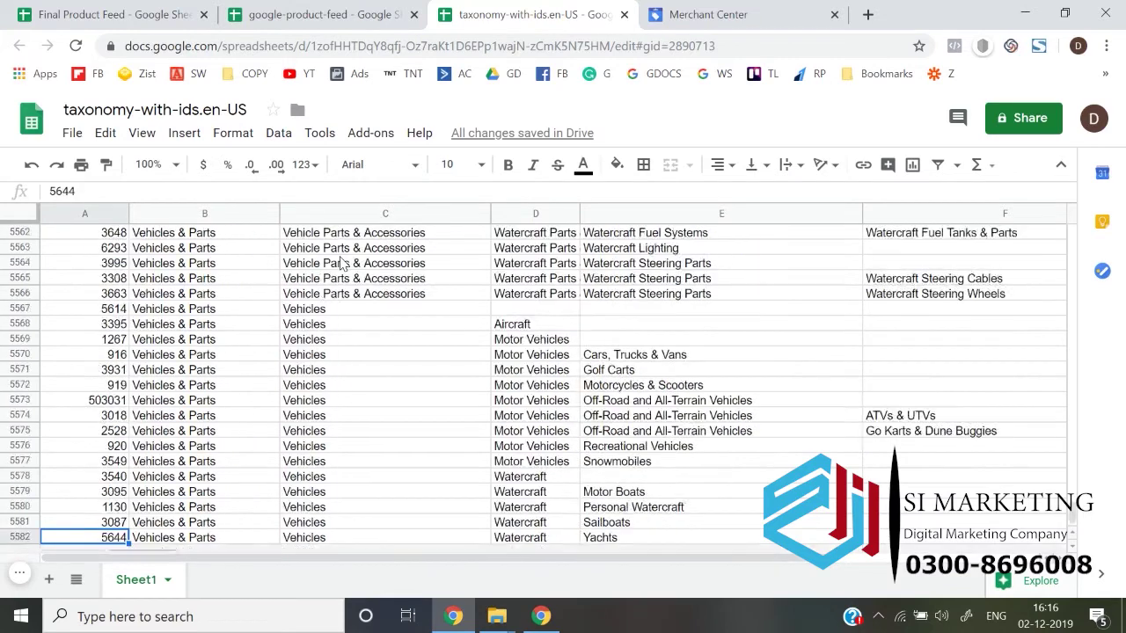
pyautogui.hotkey('ctrl', 'Up')
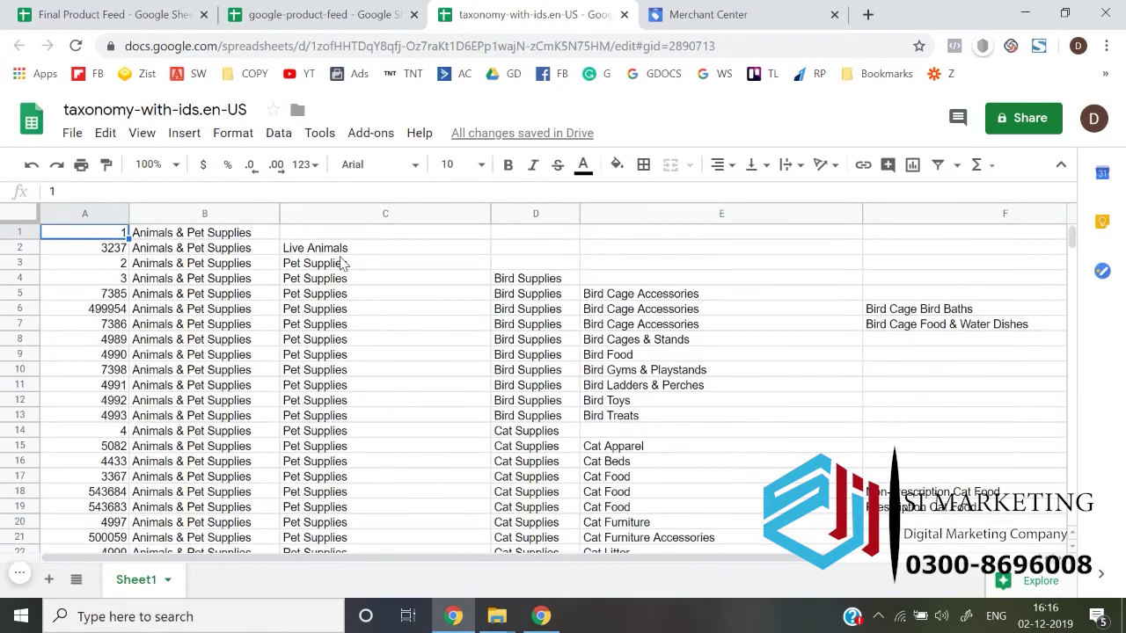
pyautogui.hotkey('ctrl', 'Down')
pyautogui.hotkey('ctrl', 'Up')
# Return to the Final Product Feed sheet, check the first product's title, and select its google product category cell.
pyautogui.click(115, 15)
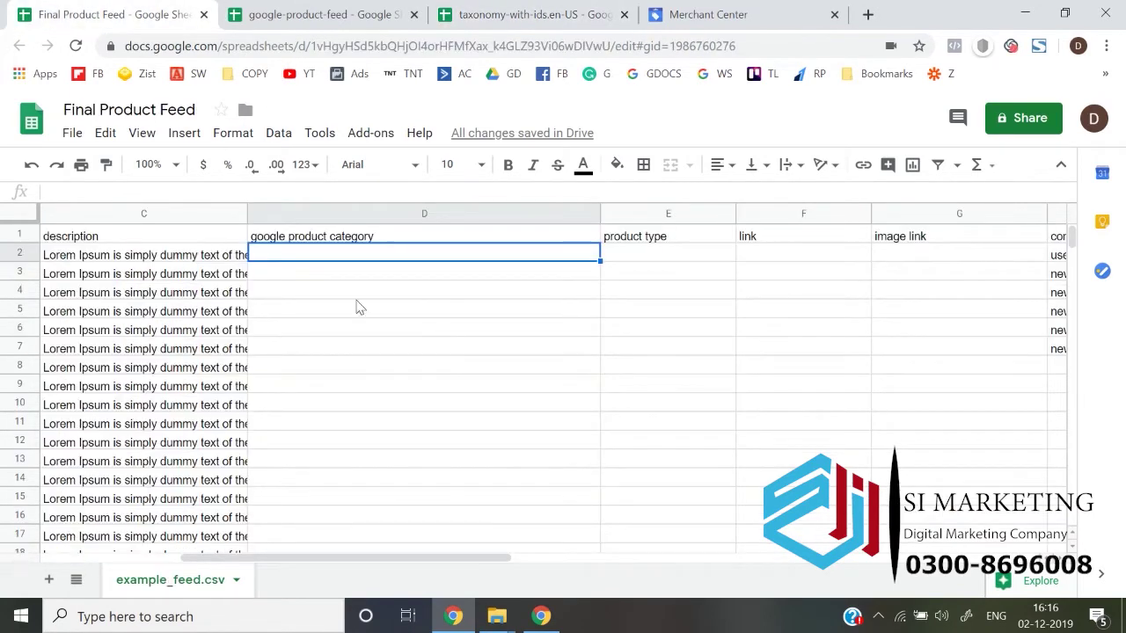
pyautogui.press('Left')
pyautogui.press('Left')
pyautogui.press('Left')
pyautogui.press('Right')
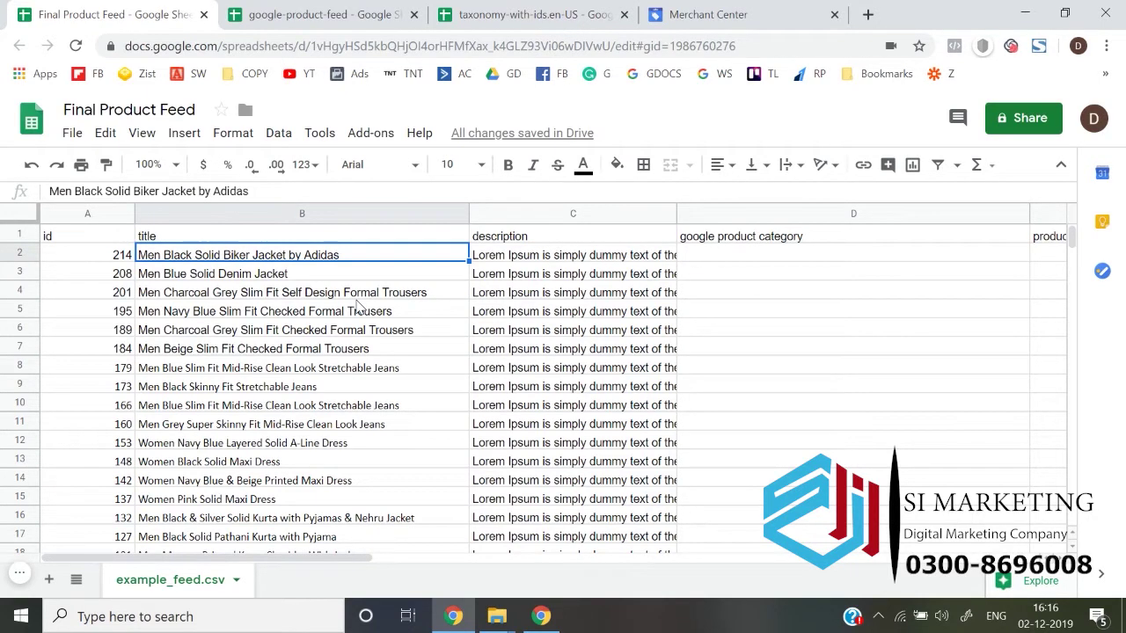
pyautogui.press('Right')
pyautogui.press('Right')
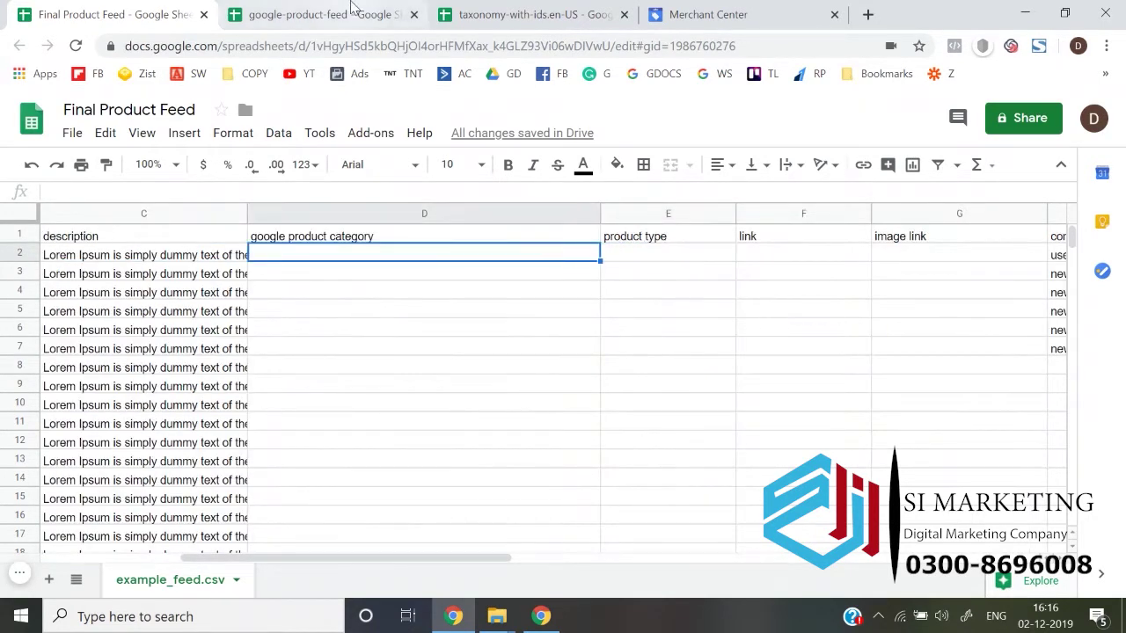
# Switch to the taxonomy-with-ids.en-US sheet and search it for "biker", shortened to "bik".
pyautogui.click(350, 14)
pyautogui.click(423, 13)
pyautogui.click(369, 312)
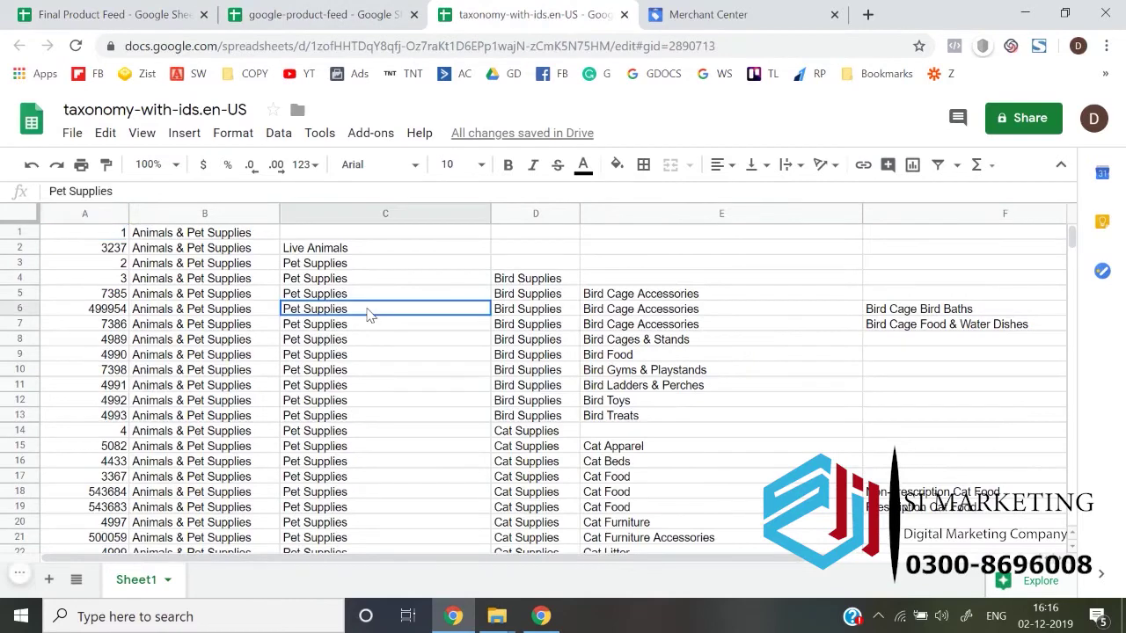
pyautogui.hotkey('ctrl', 'f')
pyautogui.write('biker')
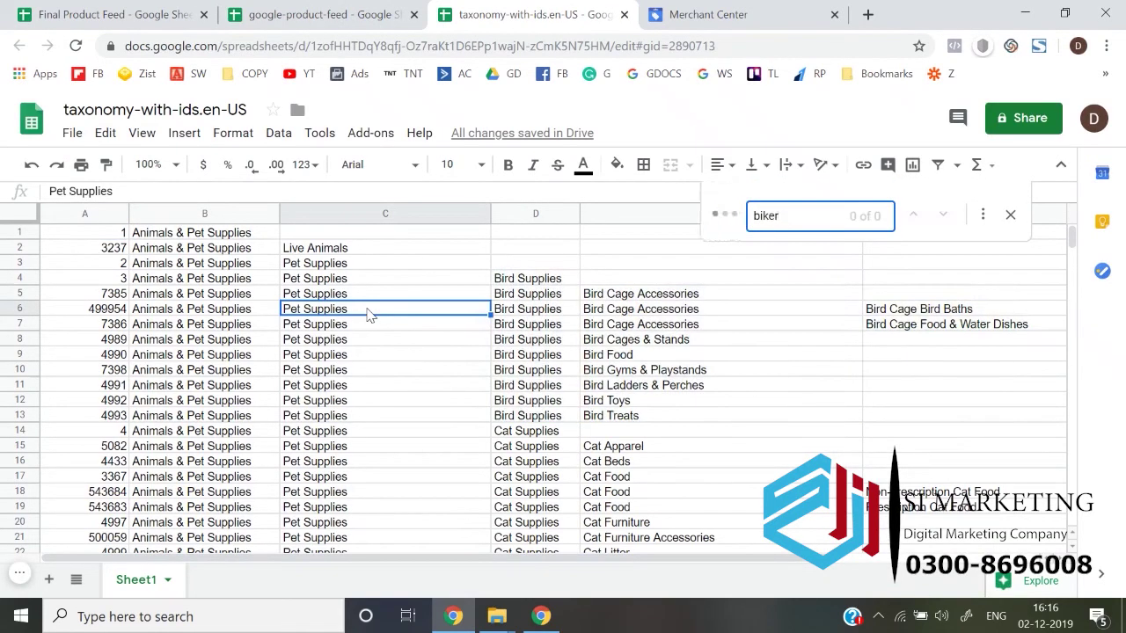
pyautogui.press('BackSpace')
pyautogui.press('BackSpace')
pyautogui.press('Return')
# Search the taxonomy for "jacke" instead and go to the Motorcycle Jackets entry in row 144.
pyautogui.write('kja')
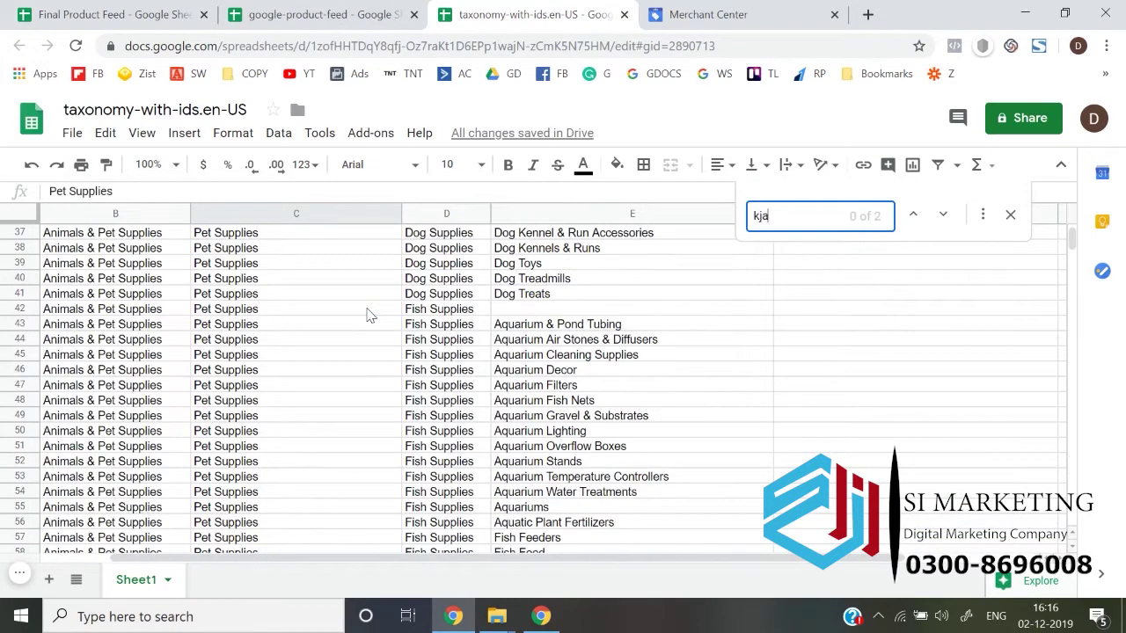
pyautogui.press('BackSpace')
pyautogui.press('BackSpace')
pyautogui.write('jacke')
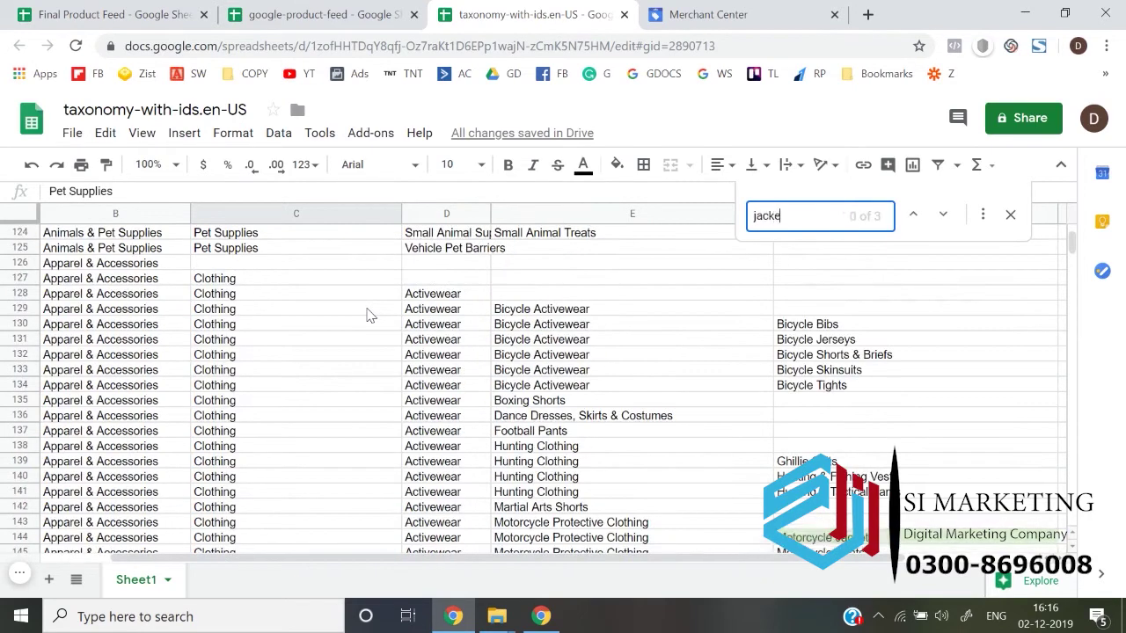
pyautogui.press('Escape')
pyautogui.press('Down')
pyautogui.press('Down')
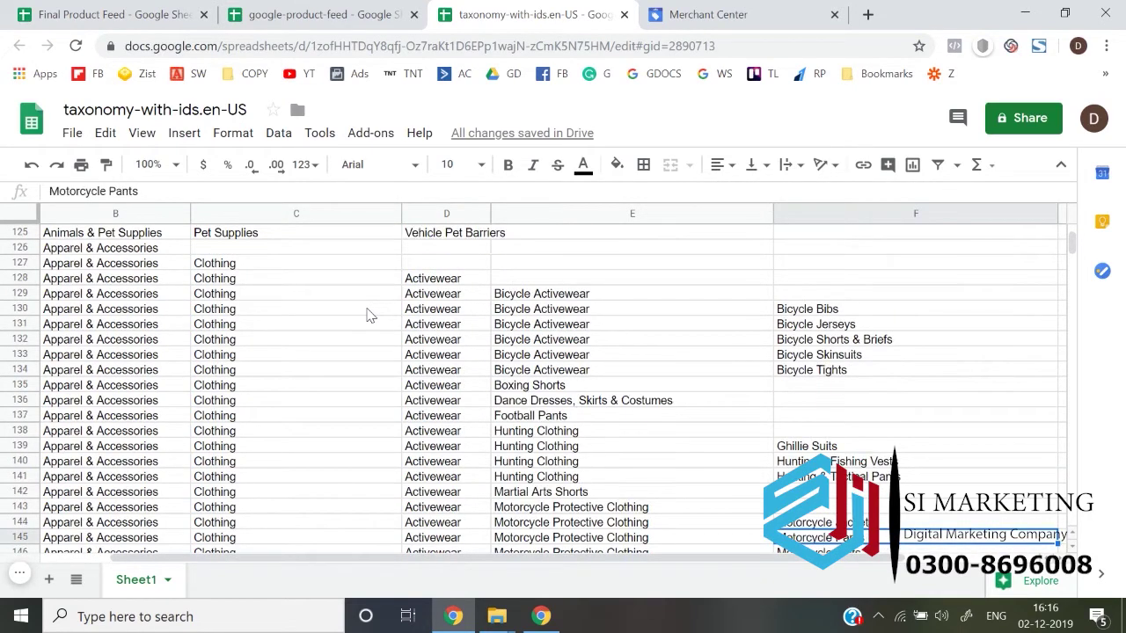
pyautogui.press('Up')
pyautogui.press('Up')
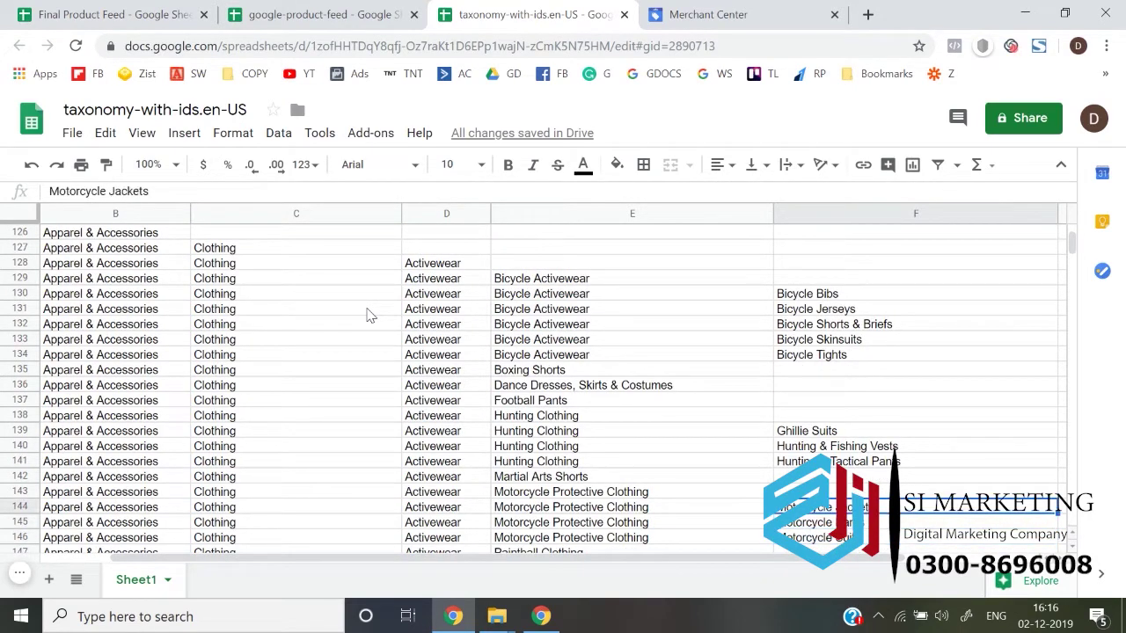
# Examine the Motorcycle Jackets row across all its levels, from its name to its category ID and back.
pyautogui.press('Left')
pyautogui.press('Left')
pyautogui.press('Left')
pyautogui.press('Left')
pyautogui.press('Left')
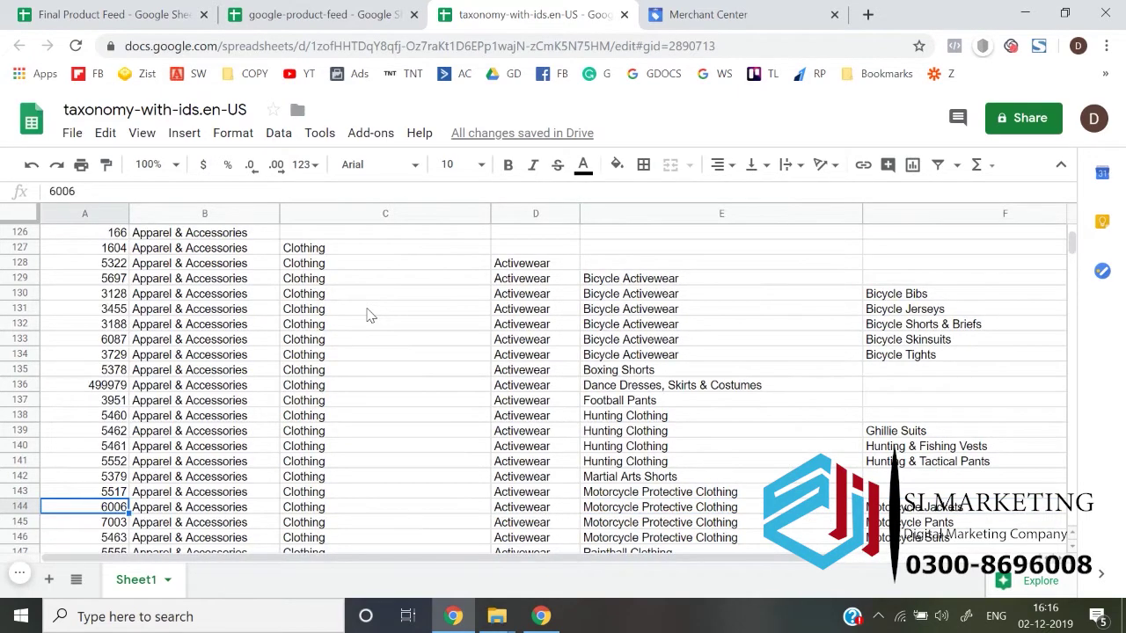
pyautogui.press('Right')
pyautogui.press('Right')
pyautogui.press('Right')
pyautogui.press('Right')
pyautogui.press('Right')
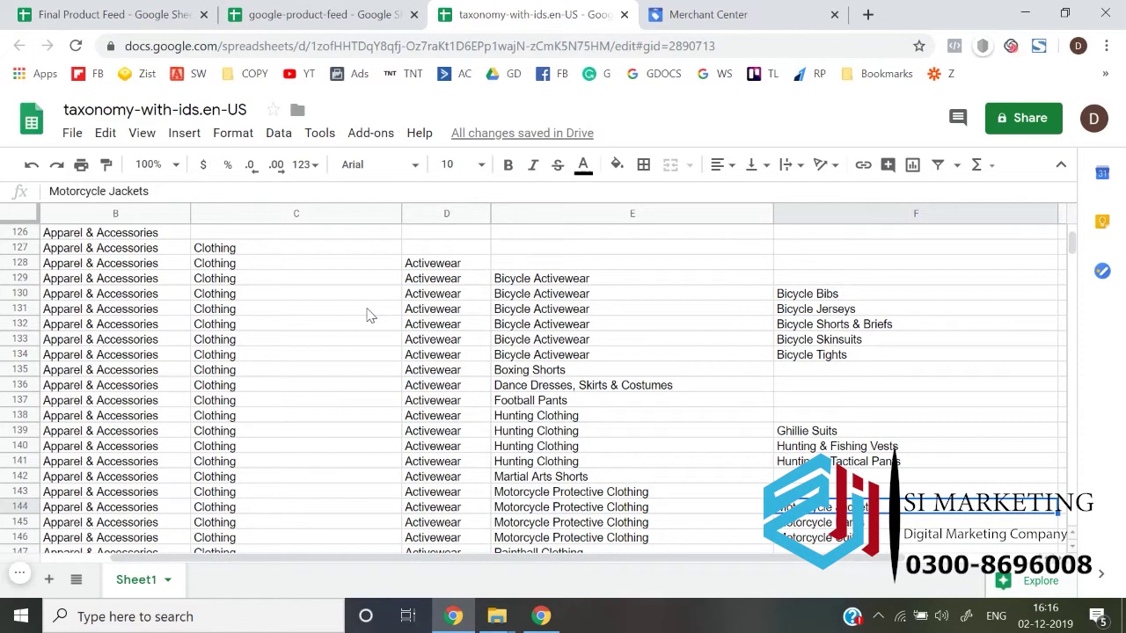
# Go to the general Motorcycle Protective Clothing entry in row 143 and select its category ID.
pyautogui.press('Left')
pyautogui.press('Up')
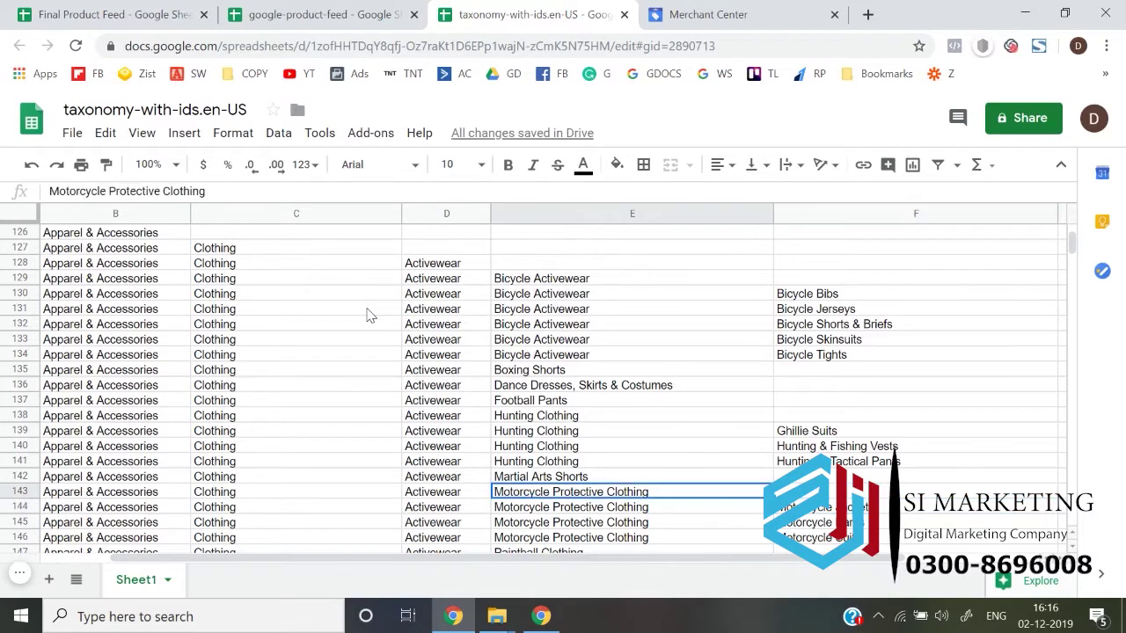
pyautogui.press('Left')
pyautogui.press('Left')
pyautogui.press('Left')
pyautogui.press('Left')
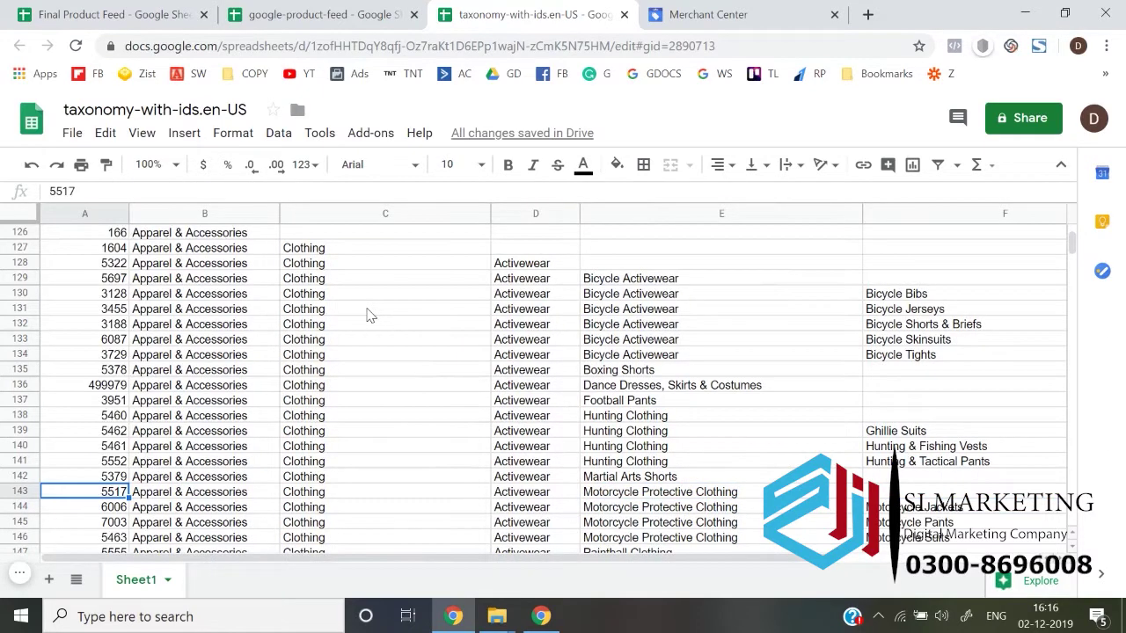
# Check the first product's category cell in the Final Product Feed sheet, and return to the taxonomy sheet.
pyautogui.click(332, 10)
pyautogui.click(144, 9)
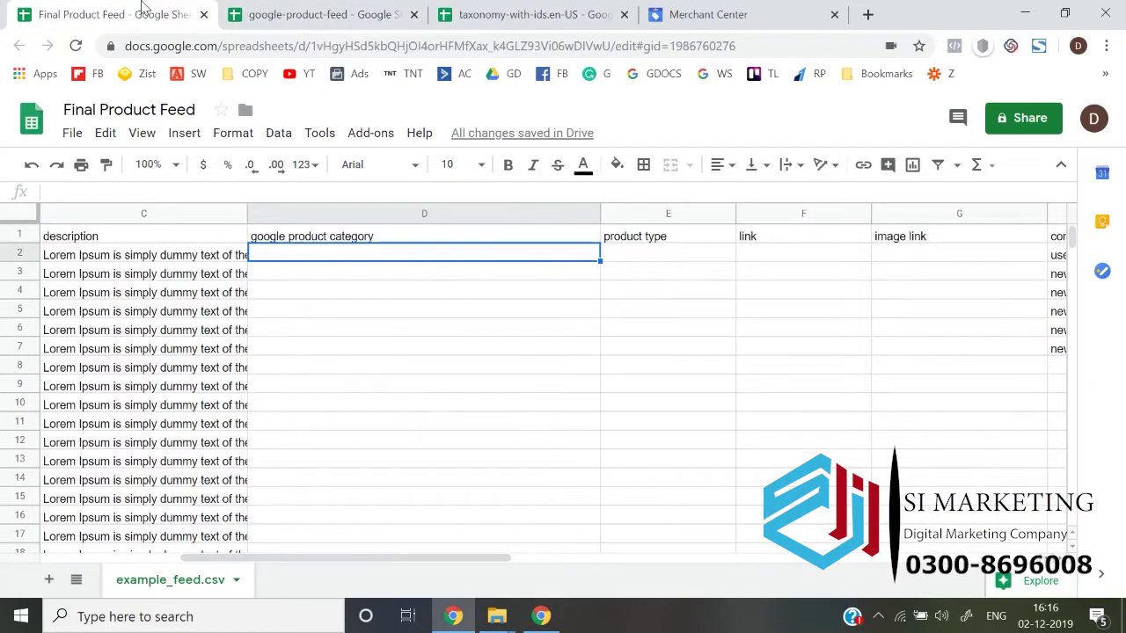
pyautogui.click(402, 10)
pyautogui.click(472, 8)
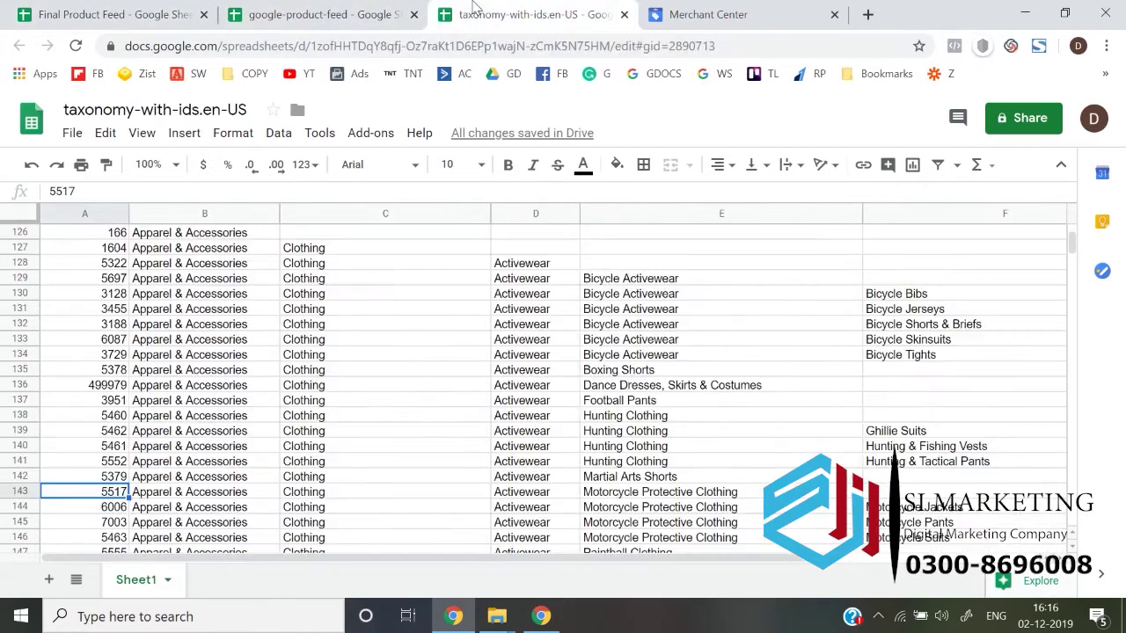
# Compare the Motorcycle Jackets entry with the general Motorcycle Protective Clothing row above it, ending on that row's category ID.
pyautogui.press('Right')
pyautogui.press('Right')
pyautogui.press('Right')
pyautogui.press('Right')
pyautogui.press('Right')
pyautogui.press('Down')
pyautogui.press('Left')
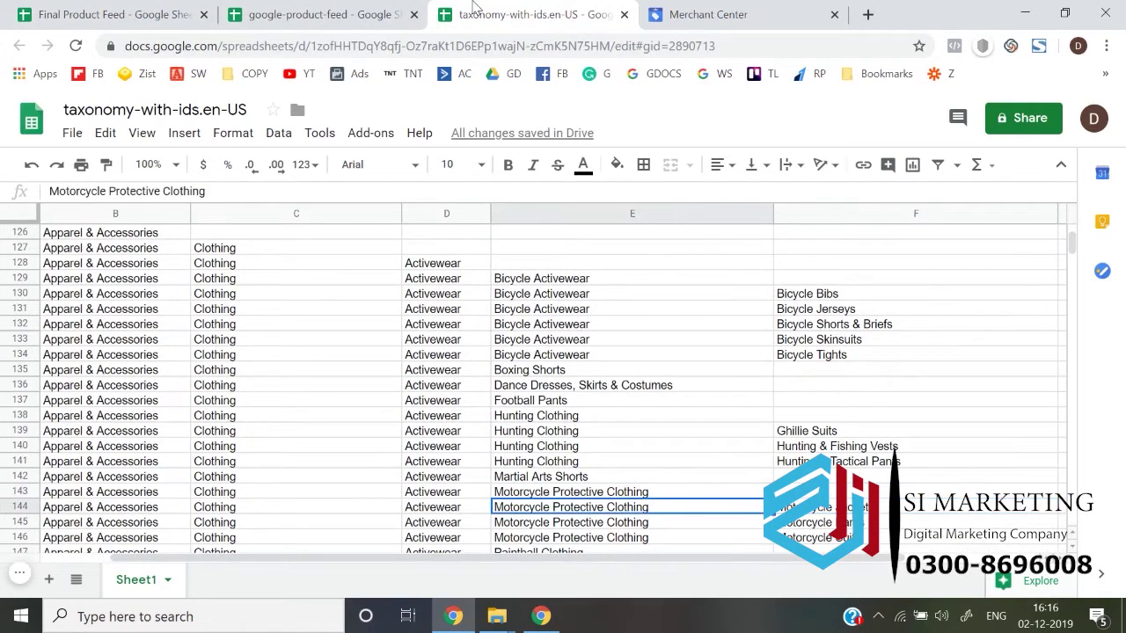
pyautogui.press('Left')
pyautogui.press('Right')
pyautogui.press('Right')
pyautogui.press('Up')
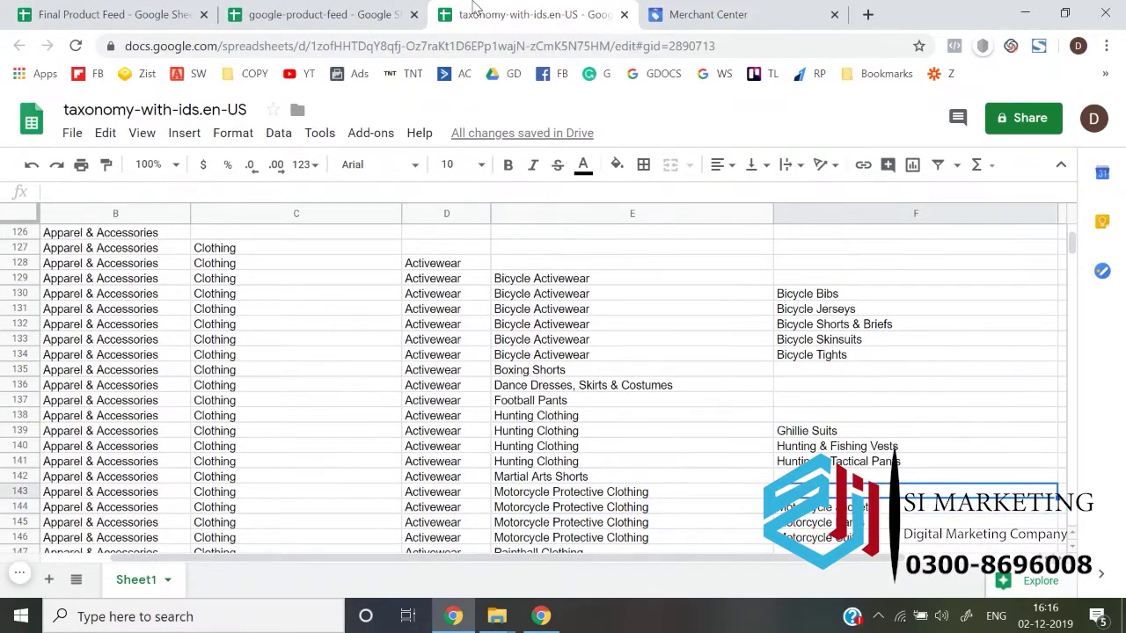
pyautogui.press('Left')
pyautogui.press('Left')
pyautogui.press('Left')
pyautogui.press('Left')
pyautogui.press('Left')
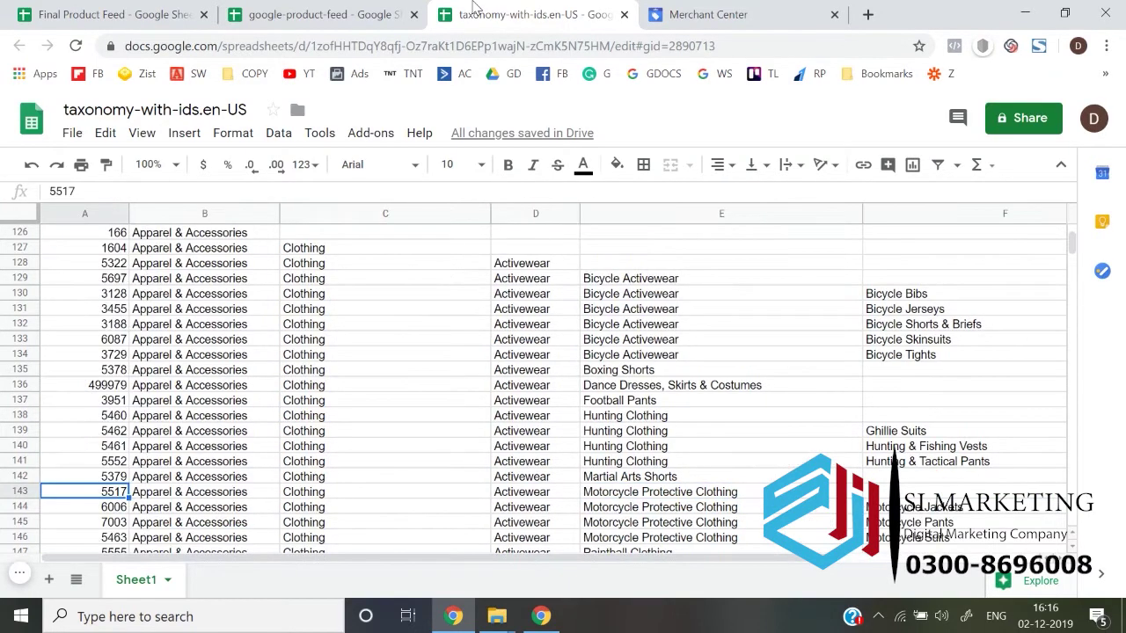
# Trace row 143 from its category ID to its deepest level and back, and highlight the entire row.
pyautogui.press('Right')
pyautogui.press('Right')
pyautogui.press('Right')
pyautogui.press('Right')
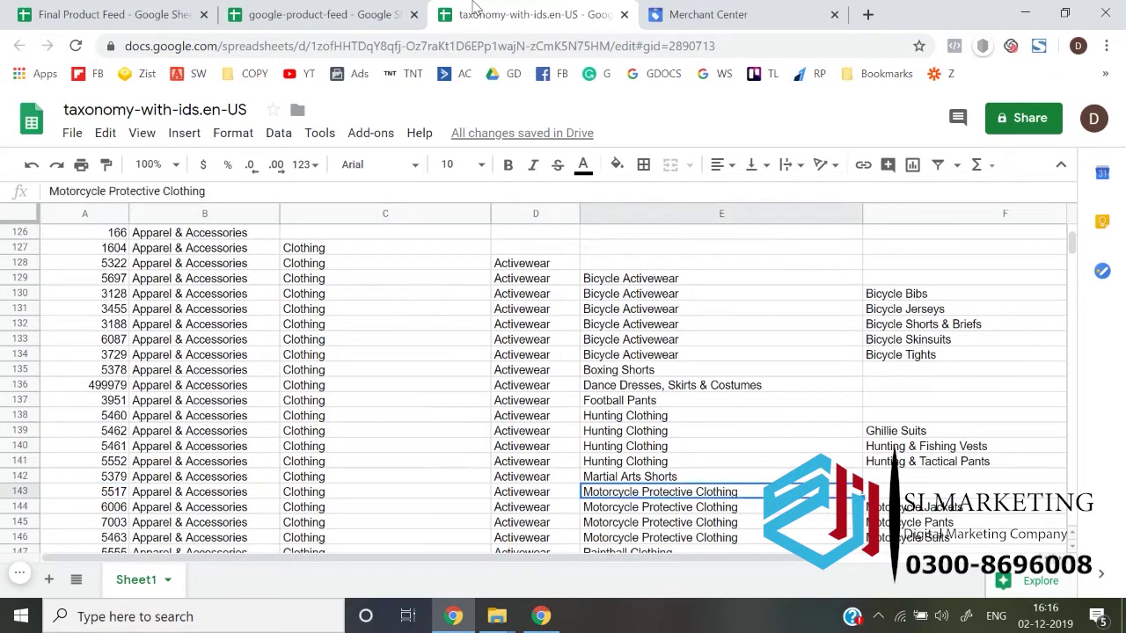
pyautogui.press('Left')
pyautogui.press('Left')
pyautogui.press('Left')
pyautogui.press('Left')
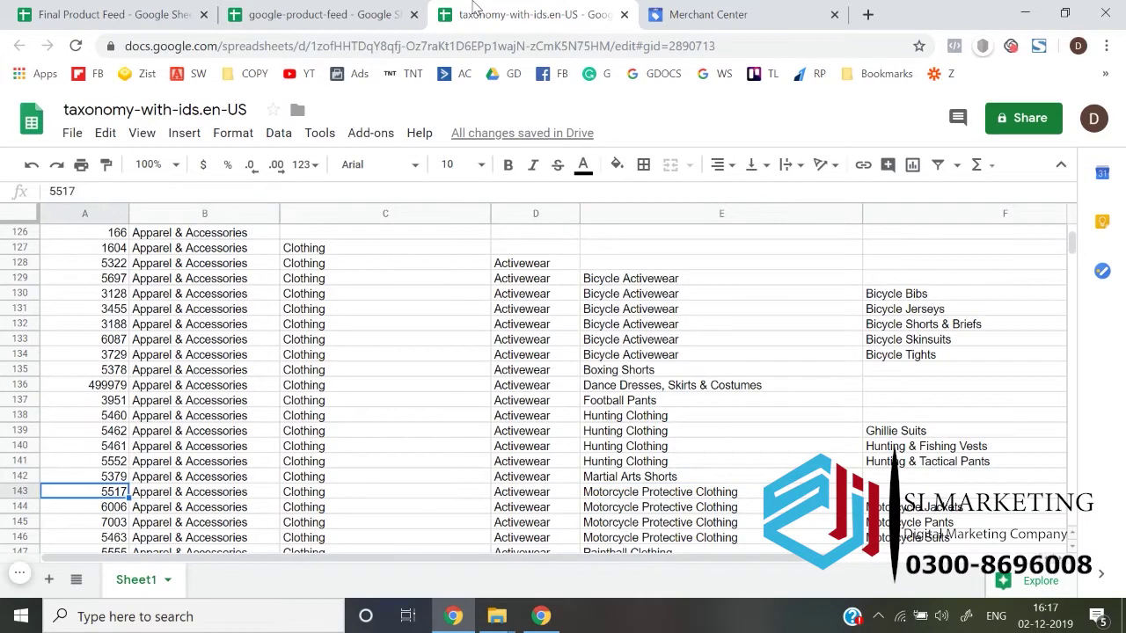
pyautogui.hotkey('shift', 'space')
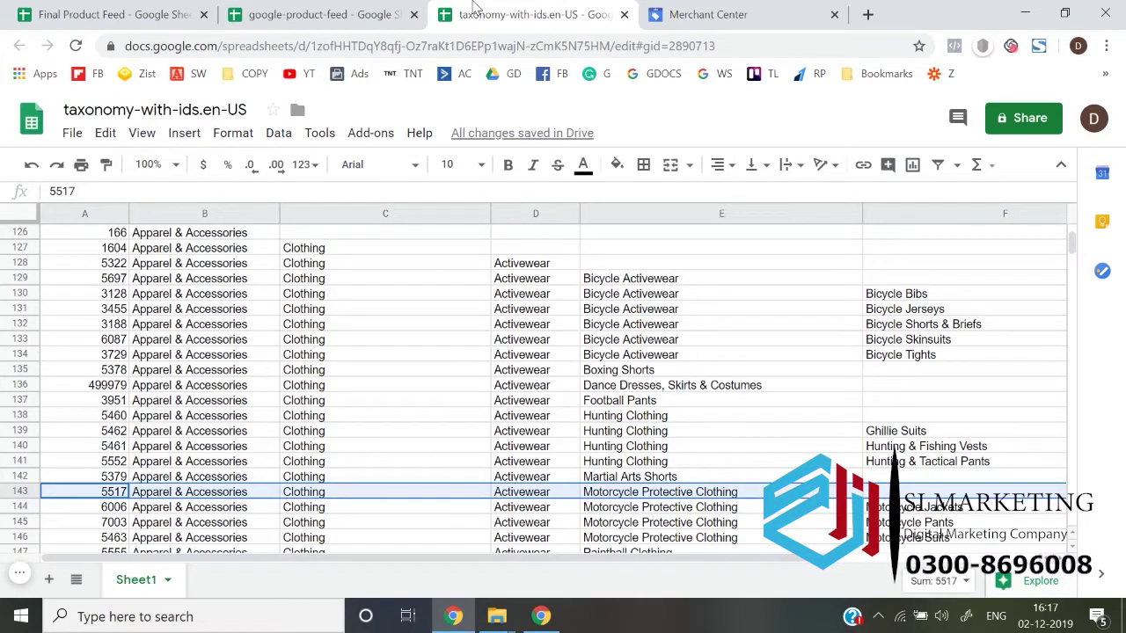
# Review the category levels of rows 143 and 144 again, and highlight the entire row 143.
pyautogui.press('Right')
pyautogui.press('Right')
pyautogui.press('Right')
pyautogui.press('Right')
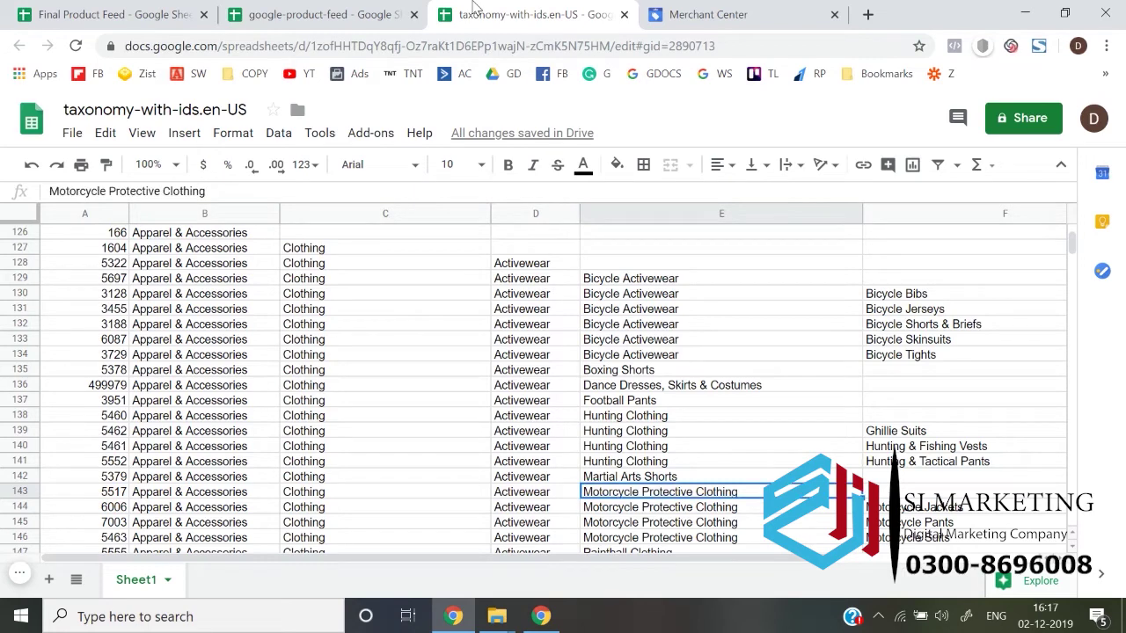
pyautogui.press('Down')
pyautogui.press('Right')
pyautogui.press('Left')
pyautogui.press('Left')
pyautogui.press('Left')
pyautogui.press('Left')
pyautogui.press('Left')
pyautogui.press('Right')
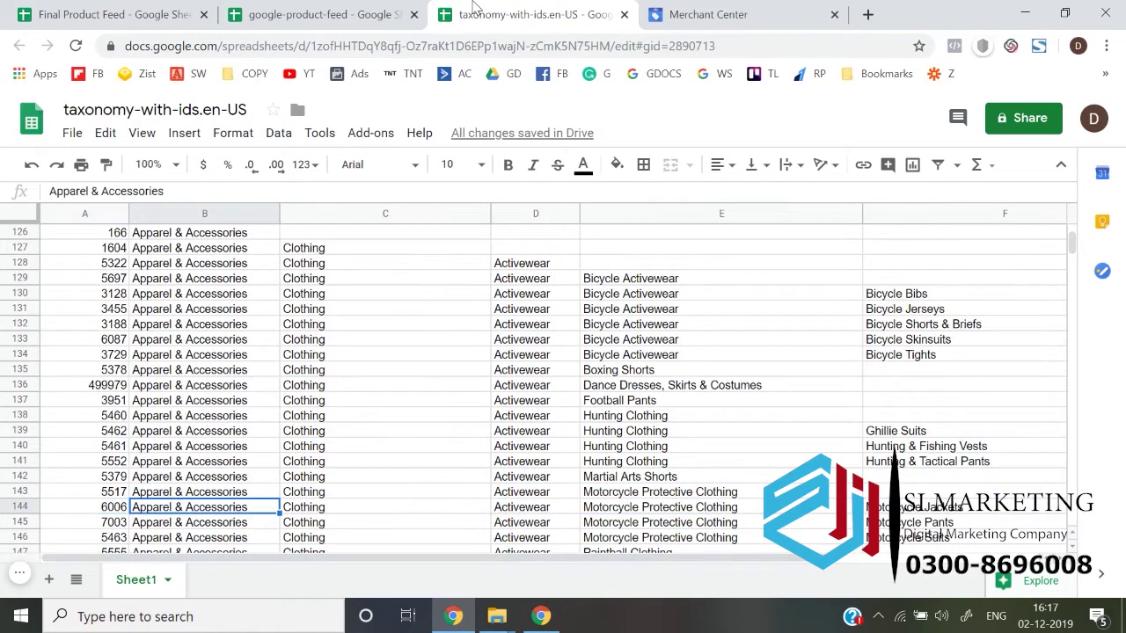
pyautogui.press('Right')
pyautogui.press('Right')
pyautogui.press('Right')
pyautogui.press('Right')
pyautogui.press('Left')
pyautogui.press('Left')
pyautogui.press('Left')
pyautogui.press('Left')
pyautogui.press('Left')
pyautogui.press('Up')
pyautogui.hotkey('shift', 'space')
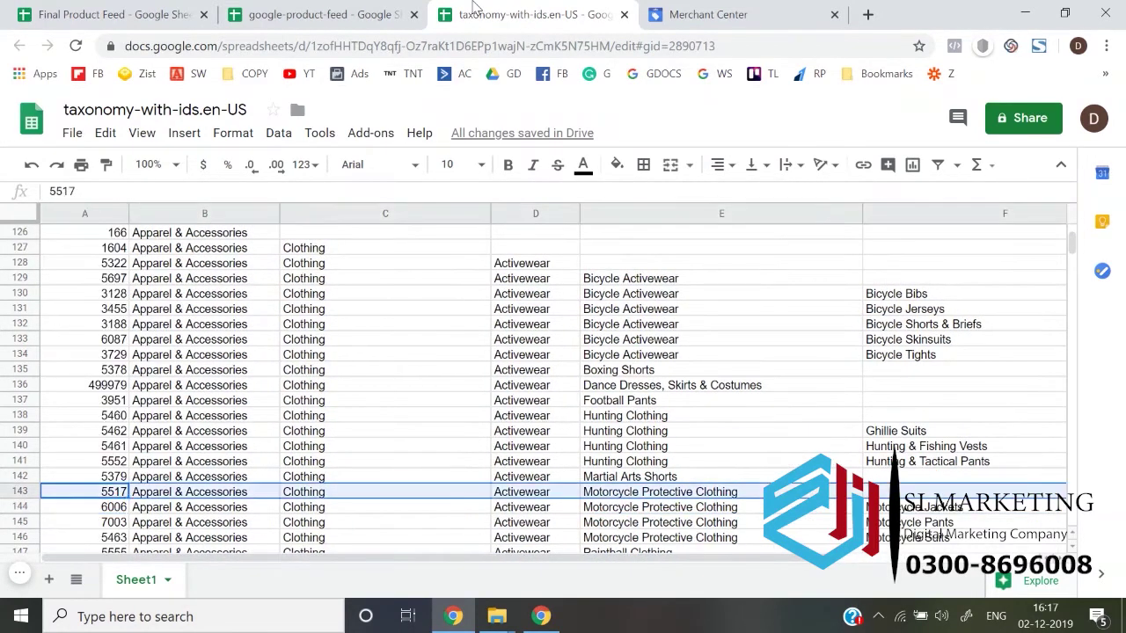
# Examine the category levels that ID 5517 covers, moving between its ID and the Motorcycle Protective Clothing name.
pyautogui.press('Right')
pyautogui.press('Right')
pyautogui.press('Right')
pyautogui.press('Right')
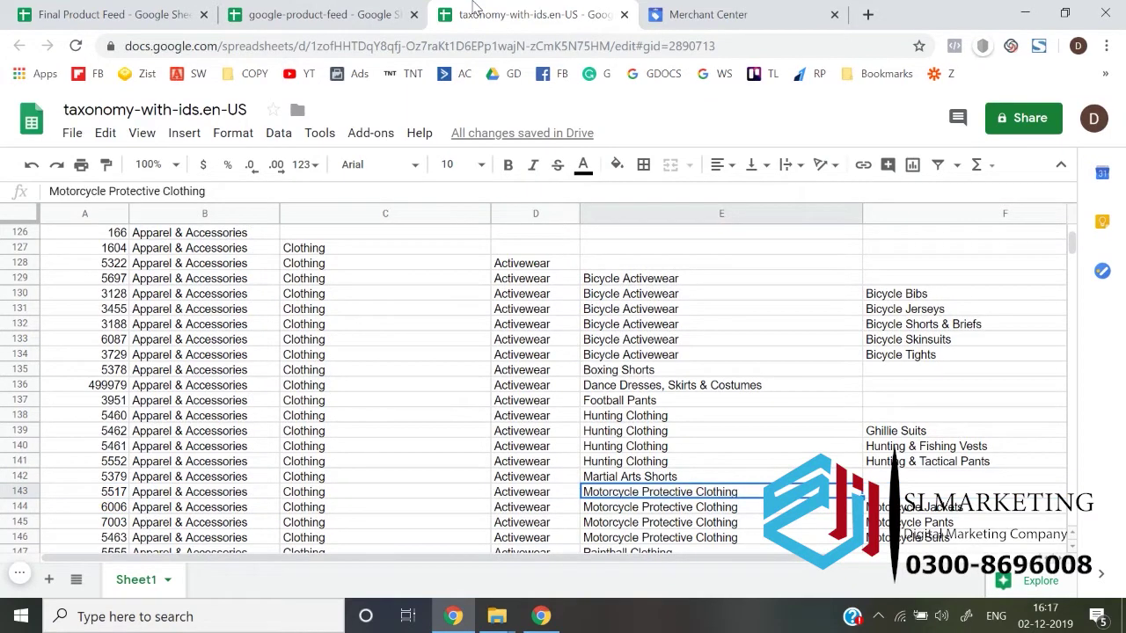
pyautogui.press('Left')
pyautogui.press('Left')
pyautogui.press('Left')
pyautogui.press('Left')
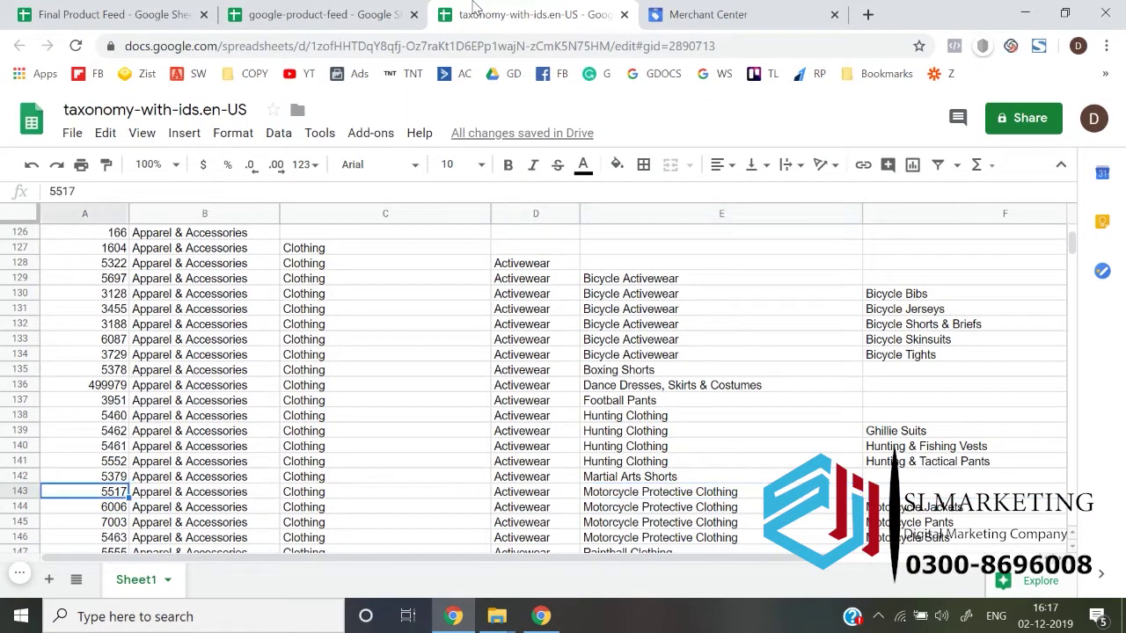
pyautogui.press('Right')
pyautogui.press('Right')
pyautogui.press('Right')
pyautogui.press('Right')
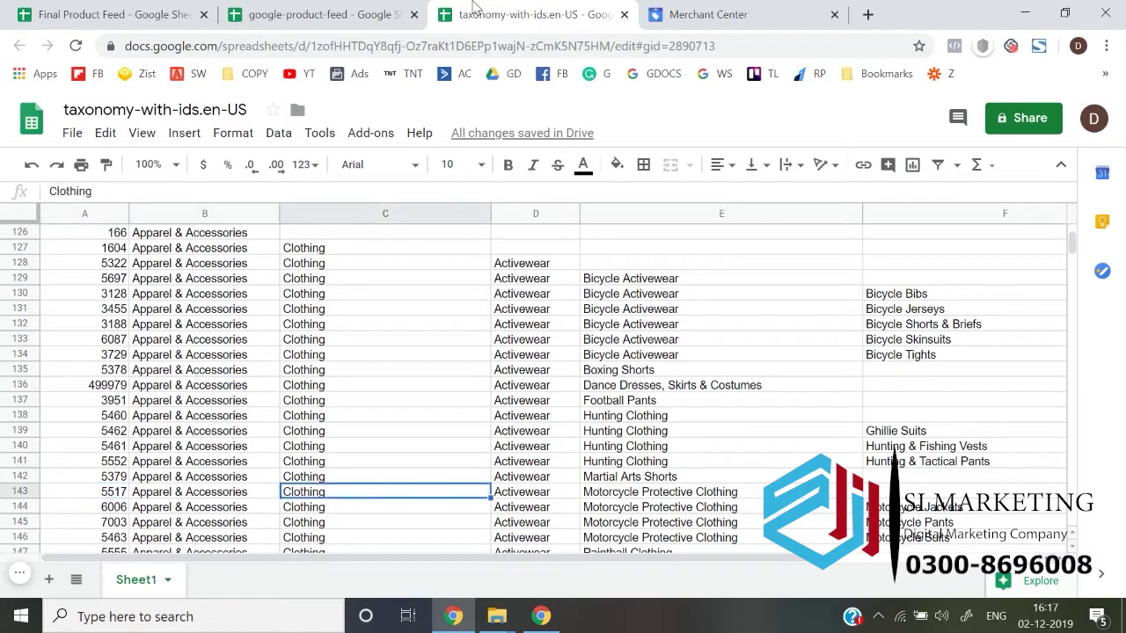
# Copy the Motorcycle Protective Clothing category ID 5517 into the first product's google product category cell in the Final Product Feed sheet.
pyautogui.press('Left')
pyautogui.press('Left')
pyautogui.press('Left')
pyautogui.press('Left')
pyautogui.hotkey('ctrl', 'c')
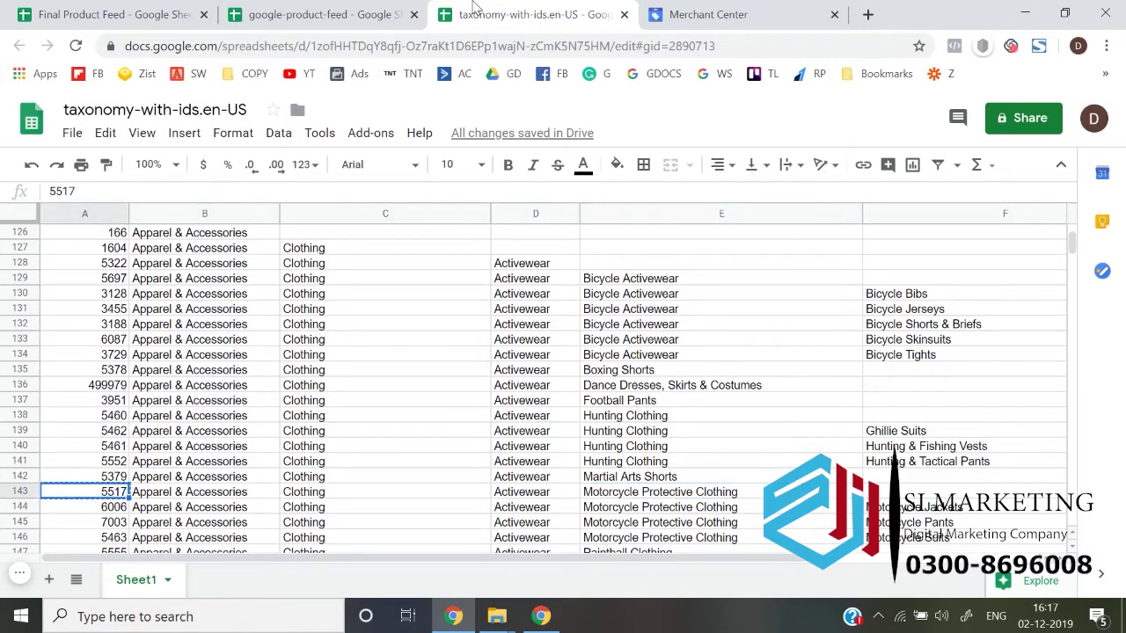
pyautogui.click(117, 7)
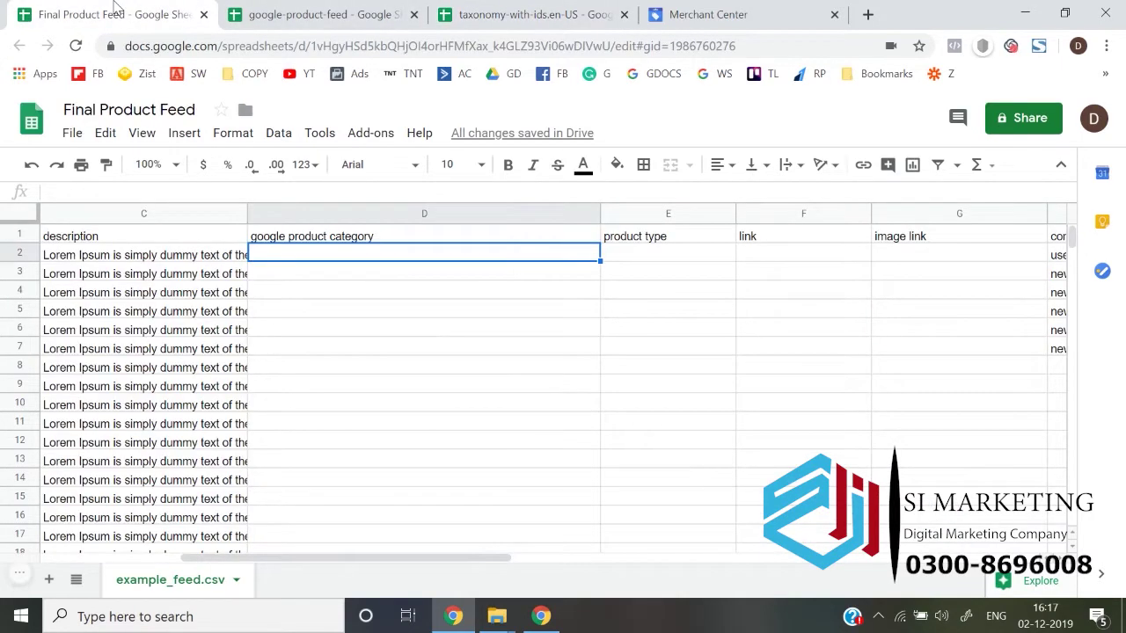
pyautogui.hotkey('ctrl', 'v')
pyautogui.press('Tab')
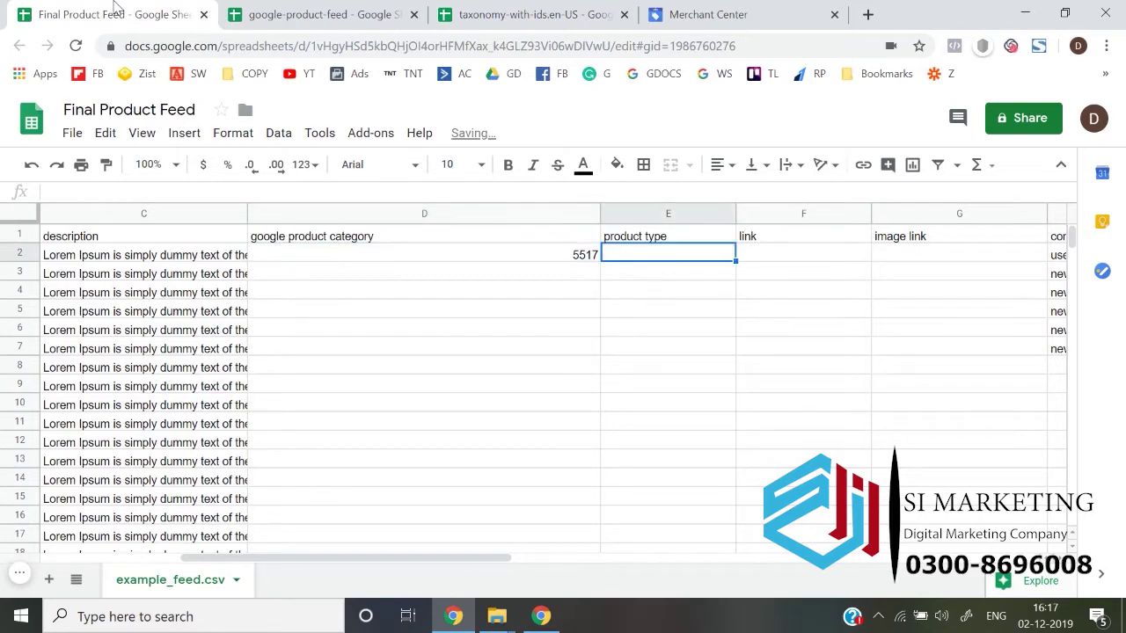
# Look at the google-product-feed sheet, and go to the Motorcycle Jackets entry in the taxonomy-with-ids.en-US sheet.
pyautogui.click(294, 7)
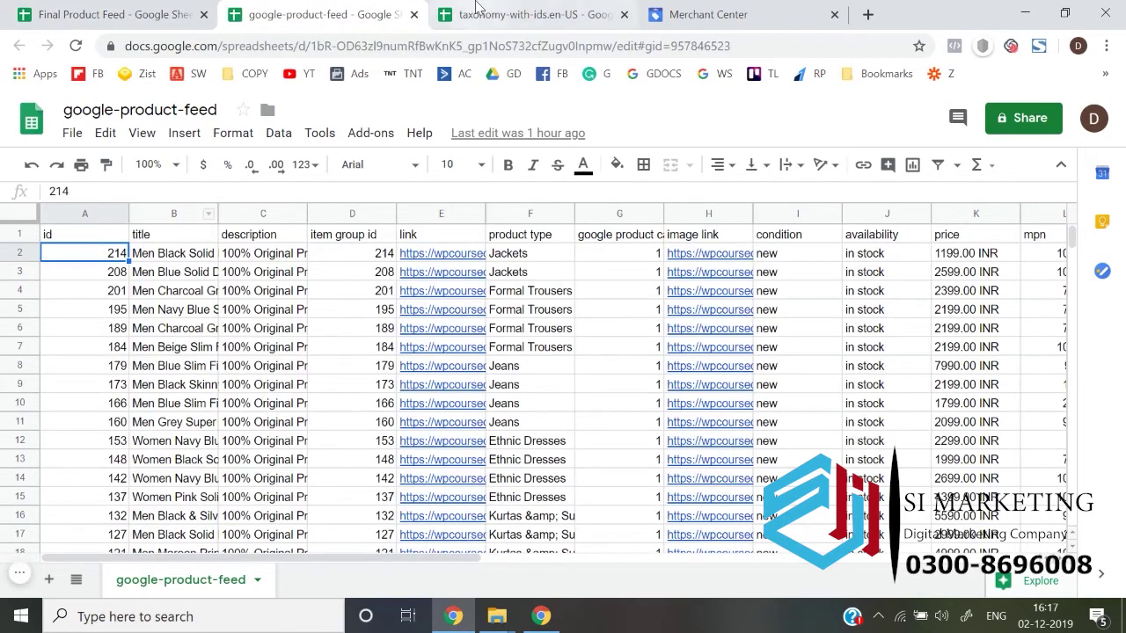
pyautogui.click(476, 12)
pyautogui.press('Tab')
pyautogui.press('Tab')
pyautogui.press('Tab')
pyautogui.press('Tab')
pyautogui.press('Tab')
pyautogui.press('Down')
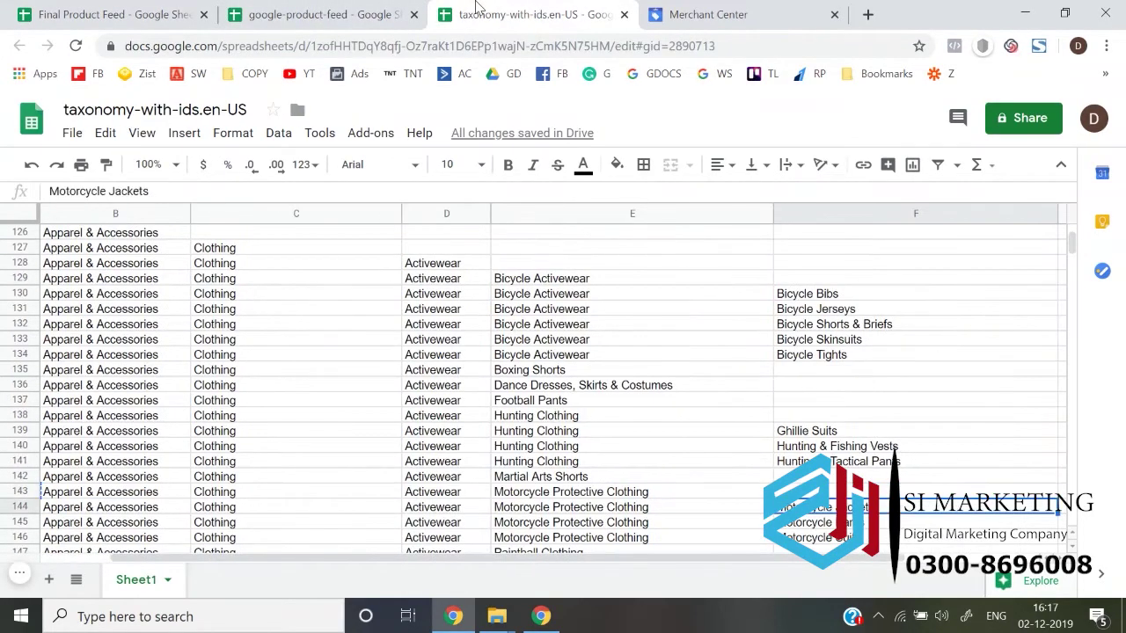
# Copy the Motorcycle Jackets ID 6006 into the first product's product type cell in the Final Product Feed sheet.
pyautogui.press('Left')
pyautogui.press('Left')
pyautogui.press('Left')
pyautogui.press('Left')
pyautogui.press('Left')
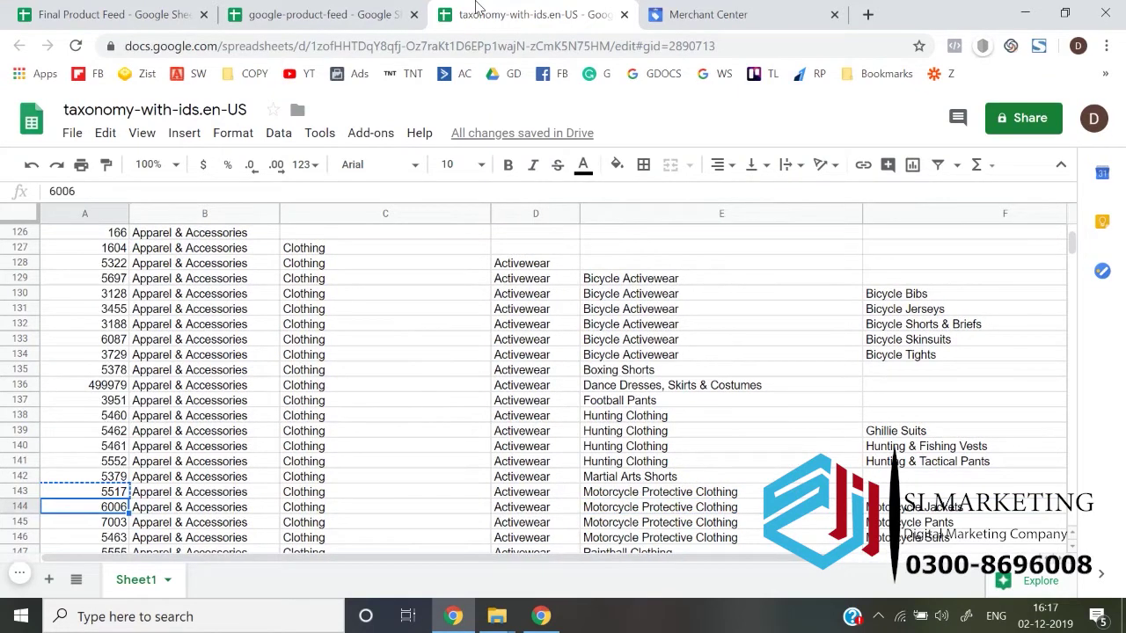
pyautogui.click(68, 8)
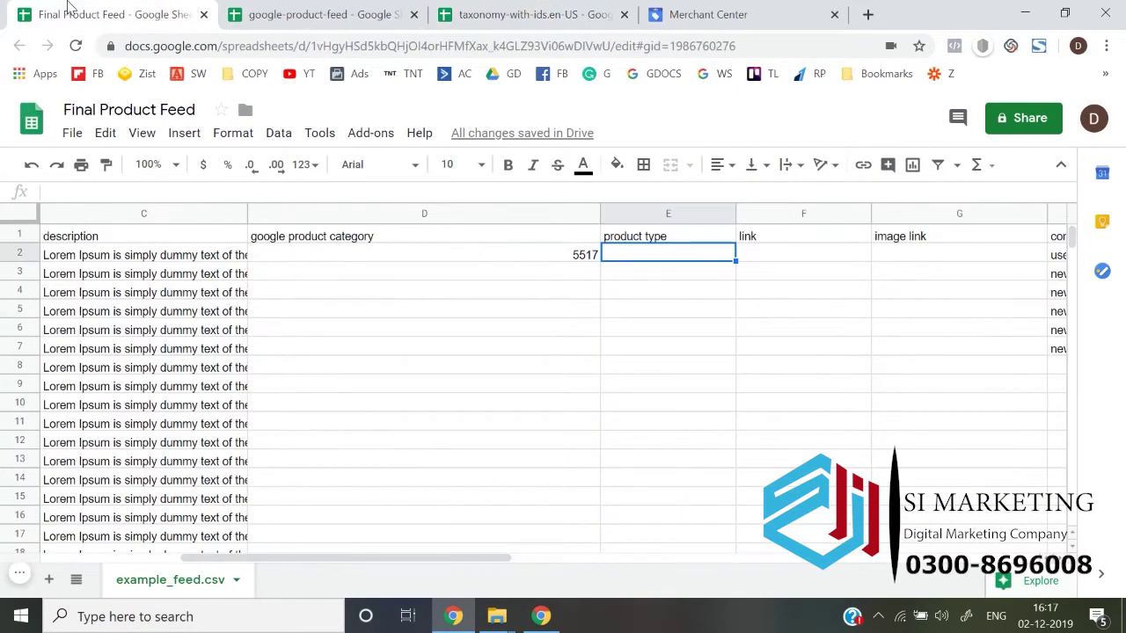
pyautogui.hotkey('ctrl', 'v')
# Look over the second product's row, from its category and product type cells back to its title.
pyautogui.press('Down')
pyautogui.press('Left')
pyautogui.press('Left')
pyautogui.press('Left')
pyautogui.press('Left')
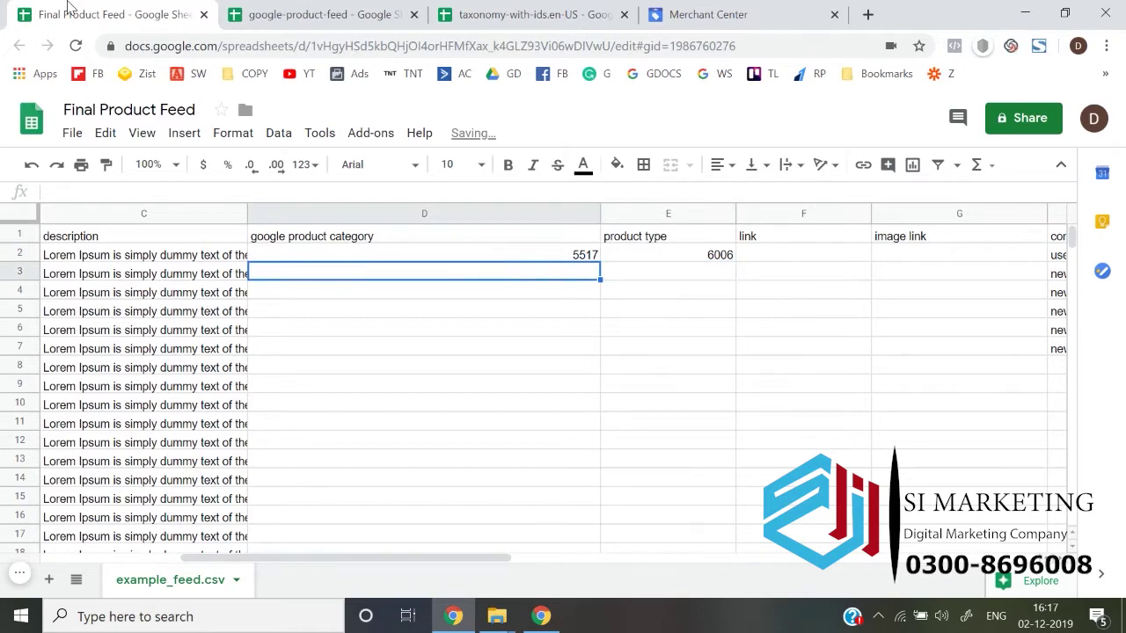
pyautogui.press('Right')
pyautogui.press('Right')
pyautogui.press('Right')
pyautogui.press('Right')
pyautogui.press('Right')
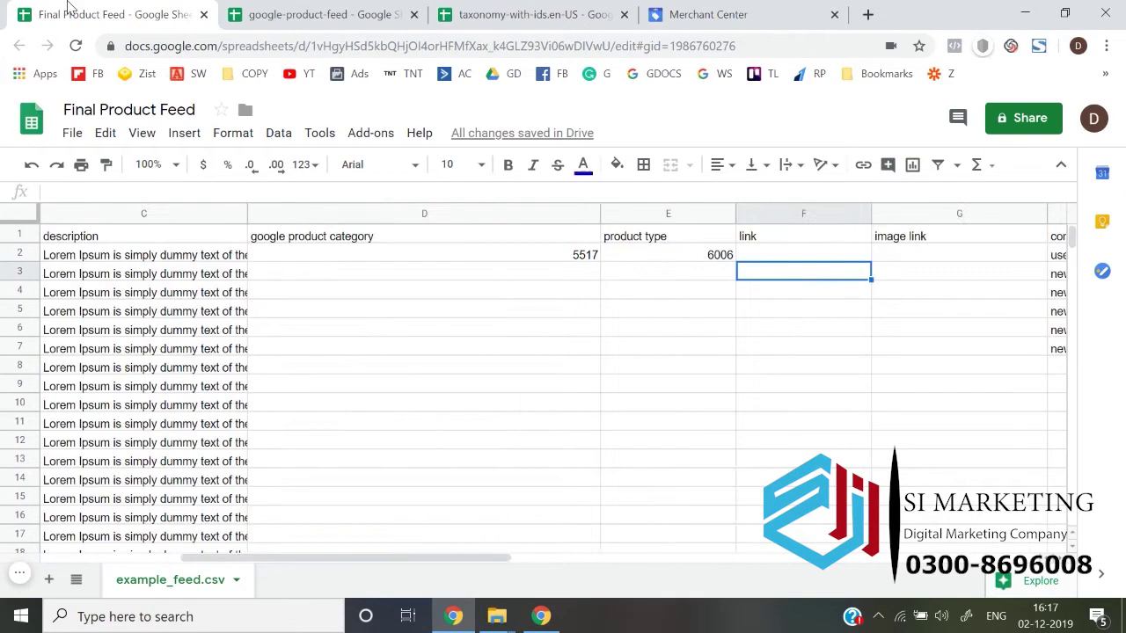
pyautogui.press('Left')
pyautogui.press('Left')
pyautogui.press('Left')
pyautogui.press('Left')
pyautogui.press('Left')
pyautogui.press('Right')
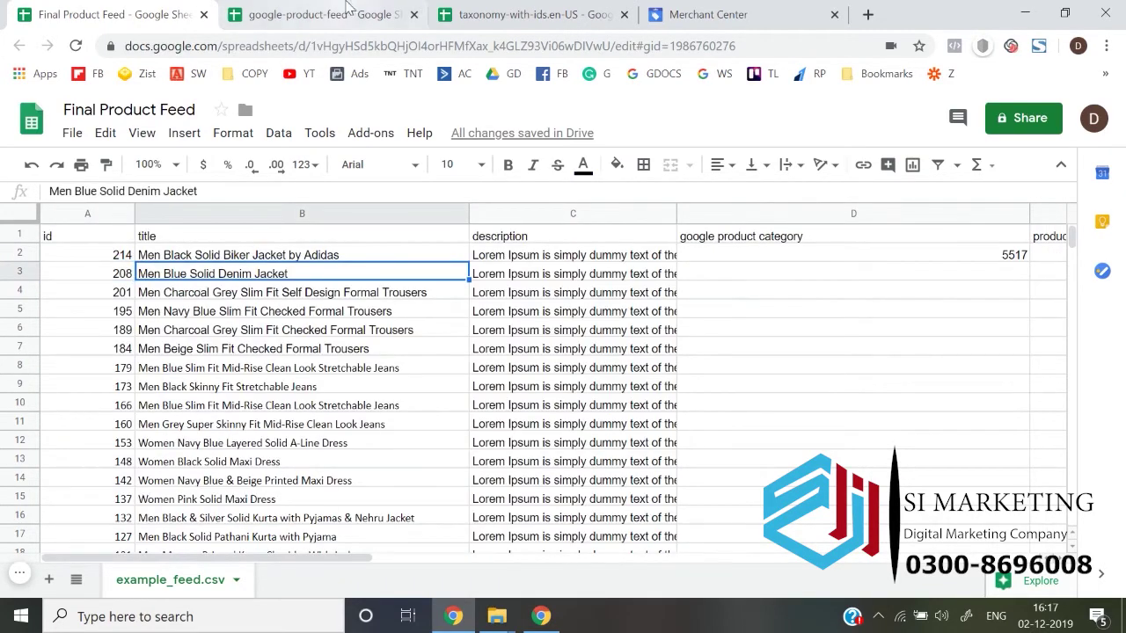
# Search the taxonomy-with-ids.en-US sheet for "denim".
pyautogui.click(506, 14)
pyautogui.click(427, 370)
pyautogui.hotkey('ctrl', 'f')
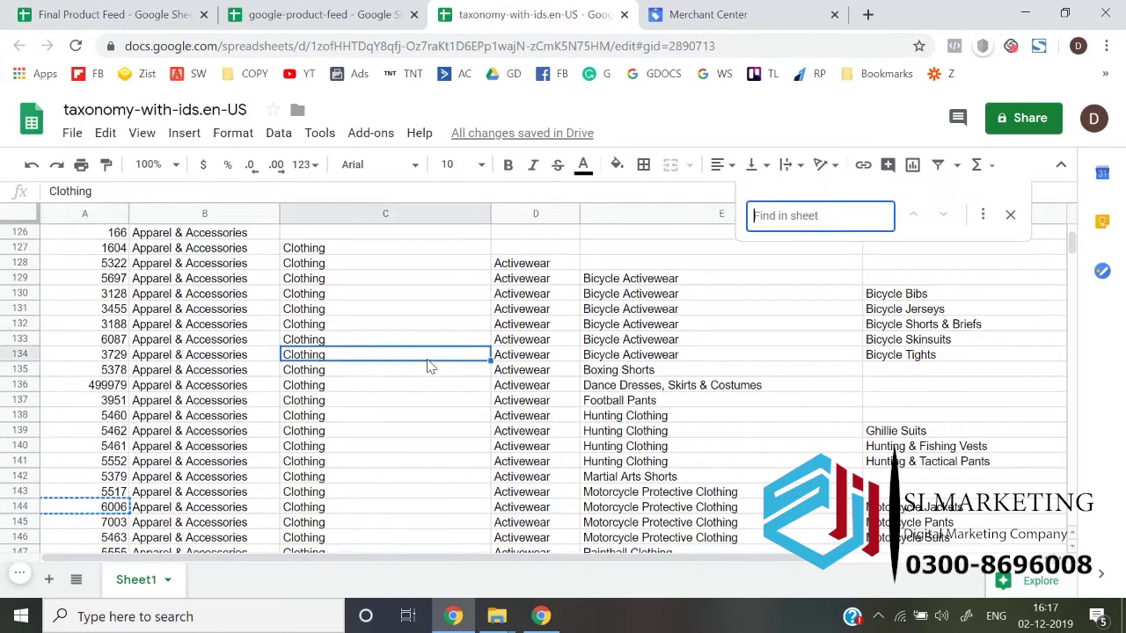
pyautogui.write('deji')
pyautogui.press('BackSpace')
pyautogui.press('BackSpace')
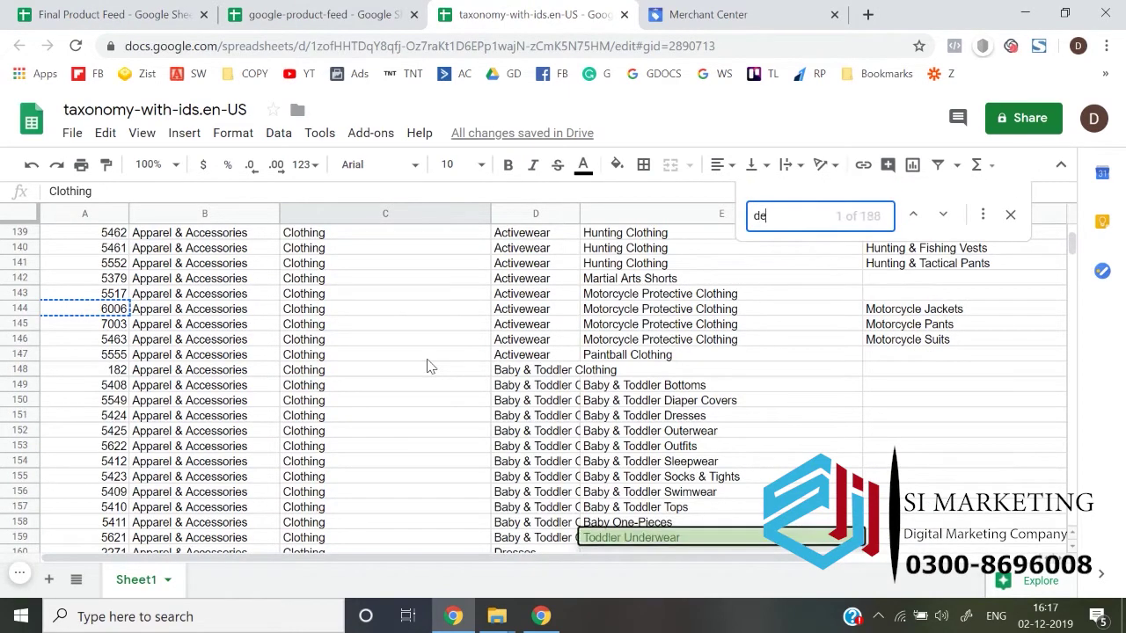
pyautogui.write('nim')
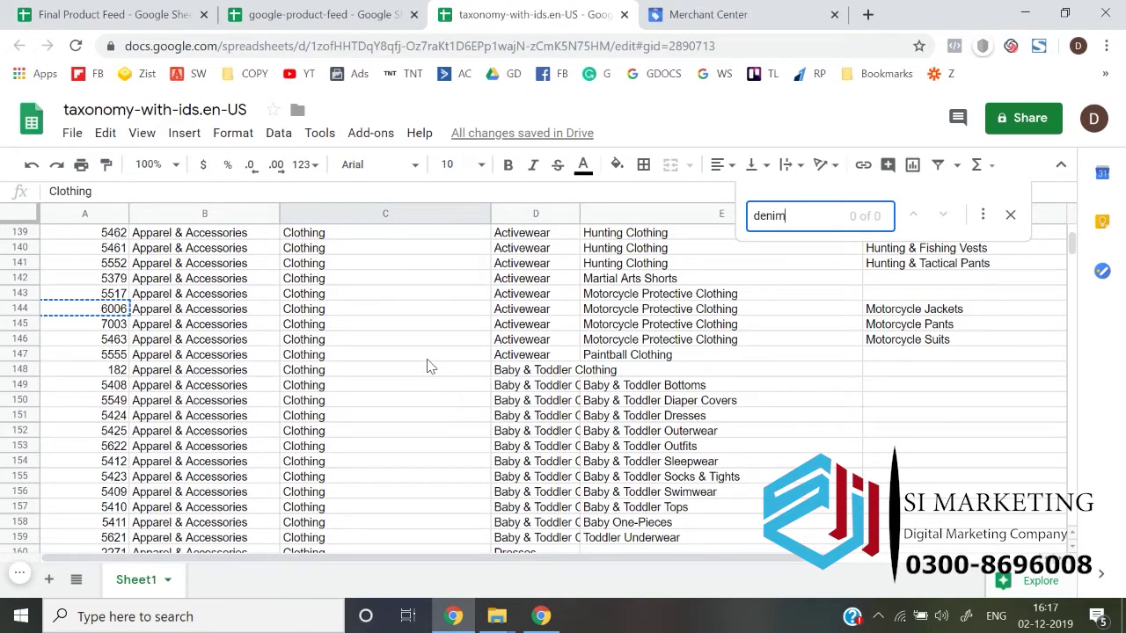
# Search the taxonomy for "jacket" instead, and step through all its matches.
pyautogui.hotkey('ctrl', 'a')
pyautogui.write('jacket')
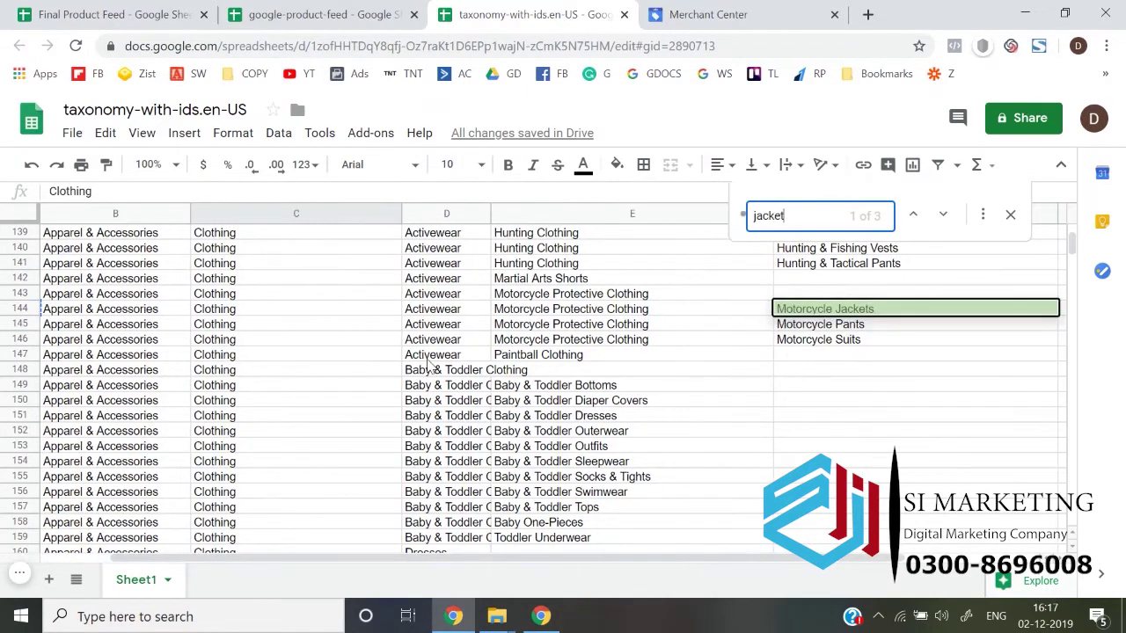
pyautogui.press('Return')
pyautogui.press('Return')
pyautogui.press('Return')
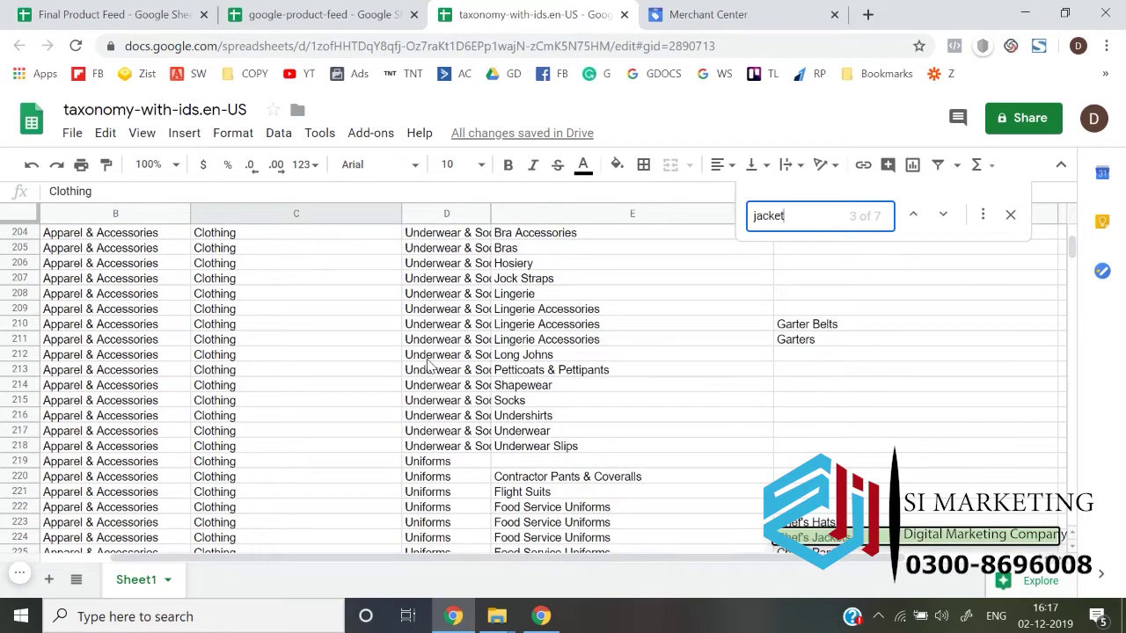
pyautogui.press('Return')
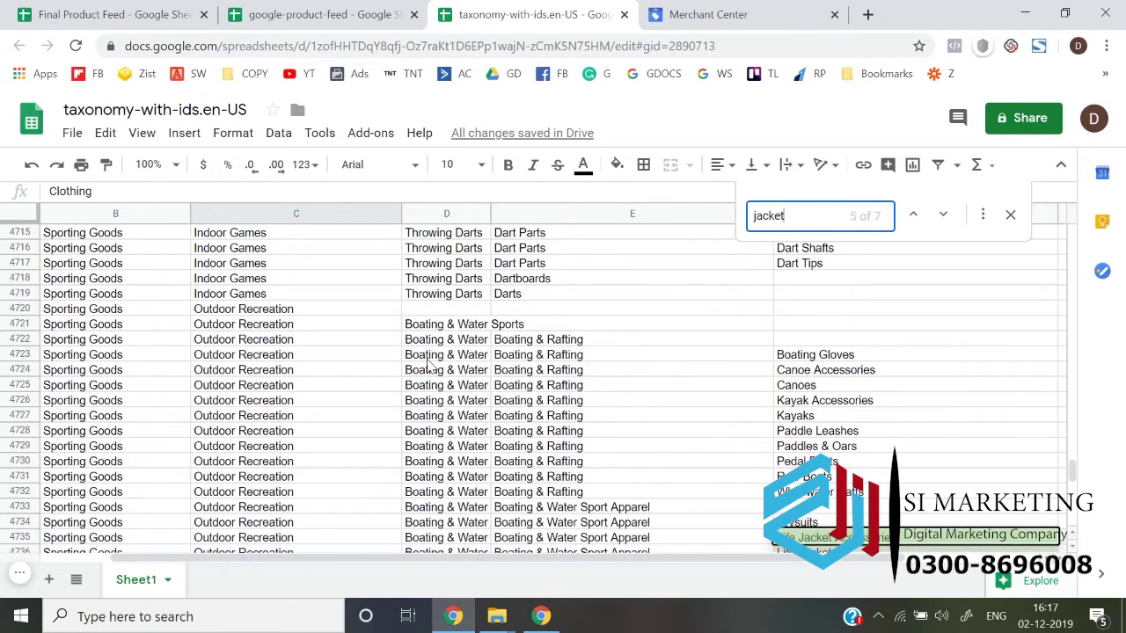
pyautogui.press('Return')
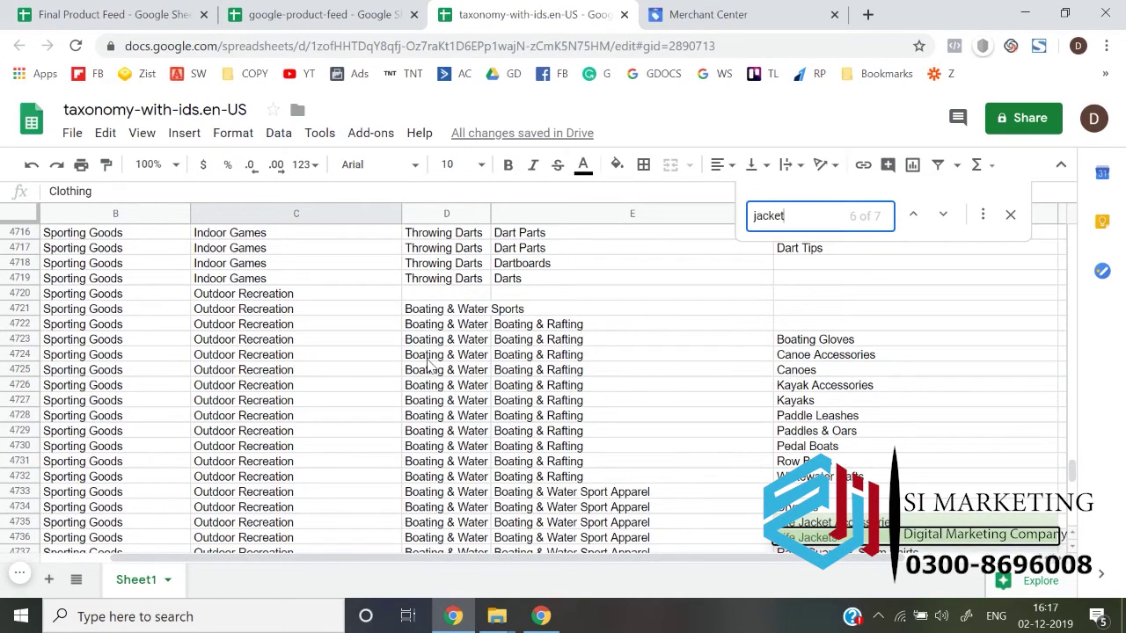
pyautogui.press('Return')
pyautogui.press('Return')
pyautogui.press('Return')
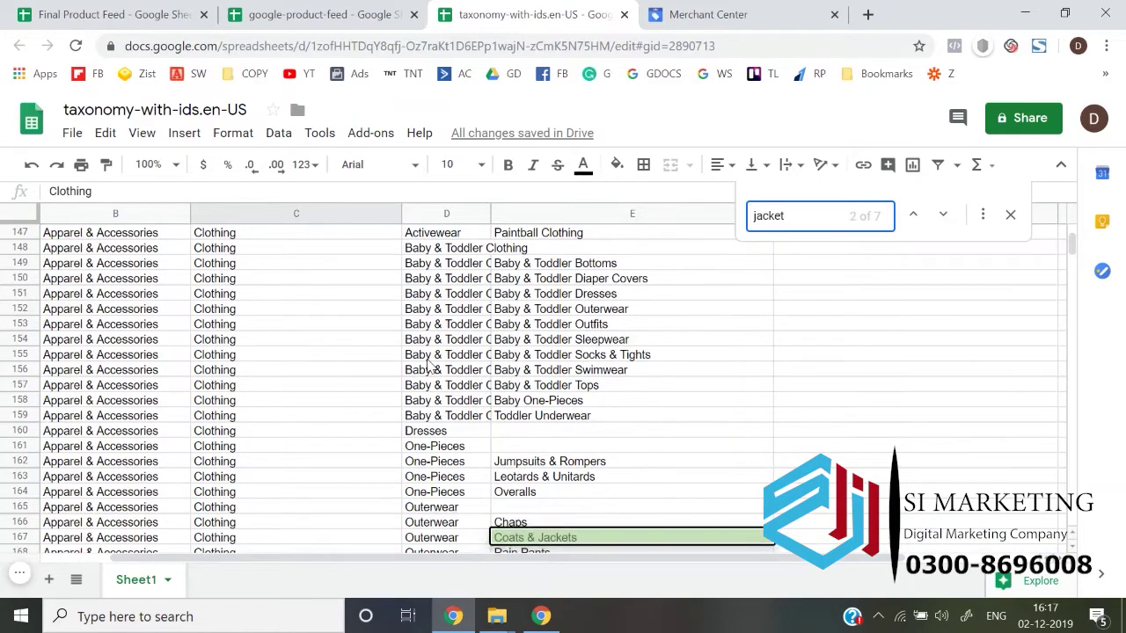
# Go through the "jacket" matches a second time, and end on the Coats & Jackets entry.
pyautogui.press('Return')
pyautogui.press('Return')
pyautogui.press('Return')
pyautogui.press('Return')
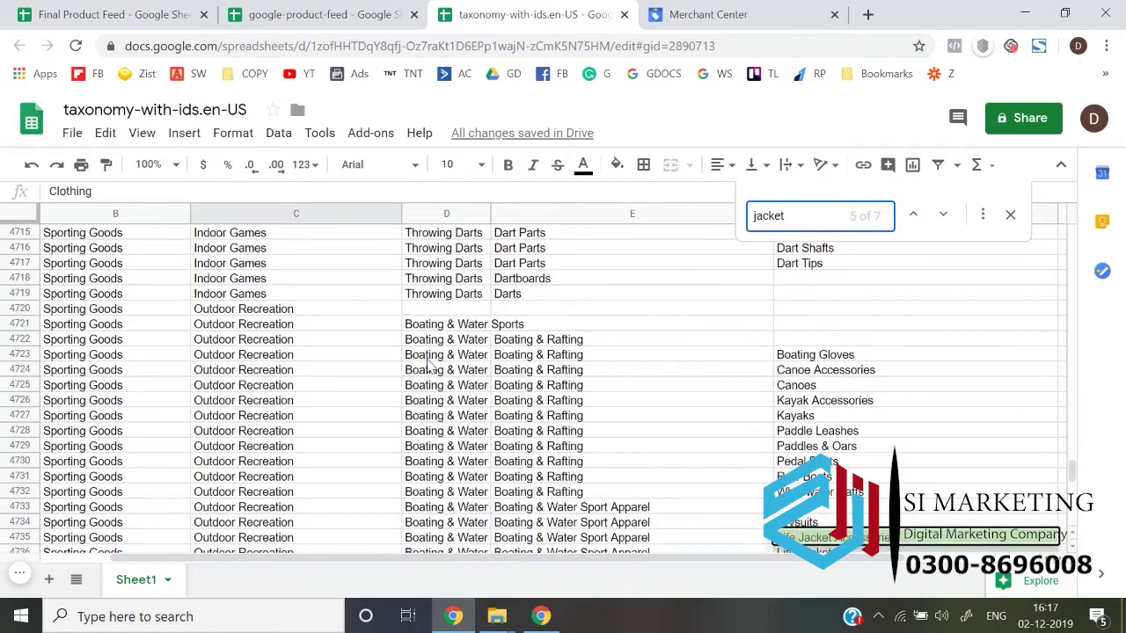
pyautogui.press('Return')
pyautogui.press('Return')
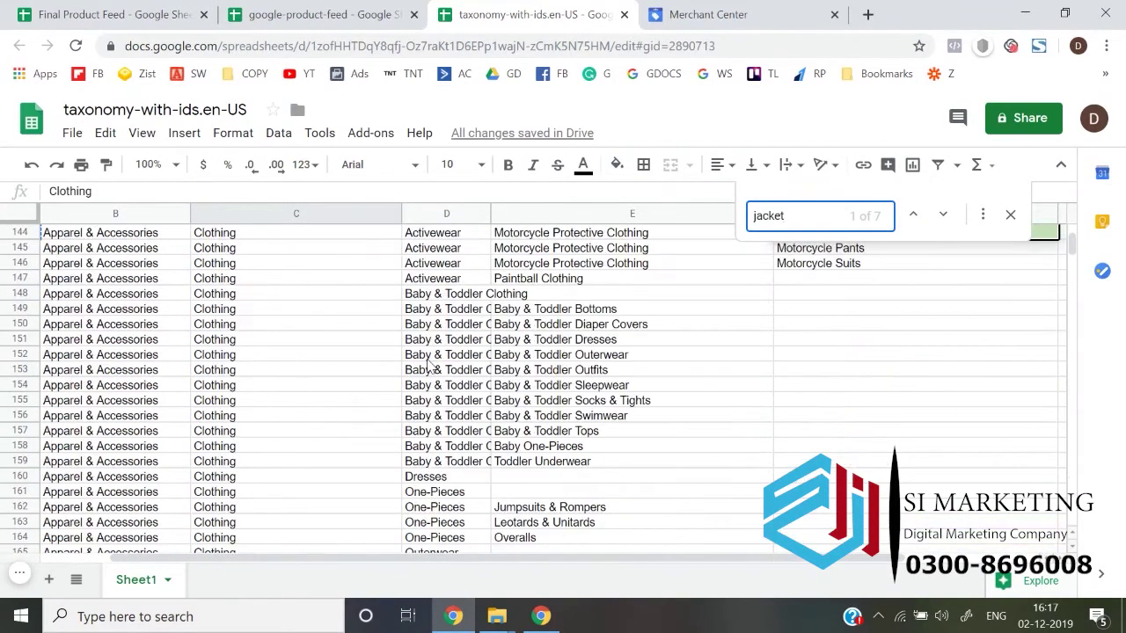
pyautogui.press('Return')
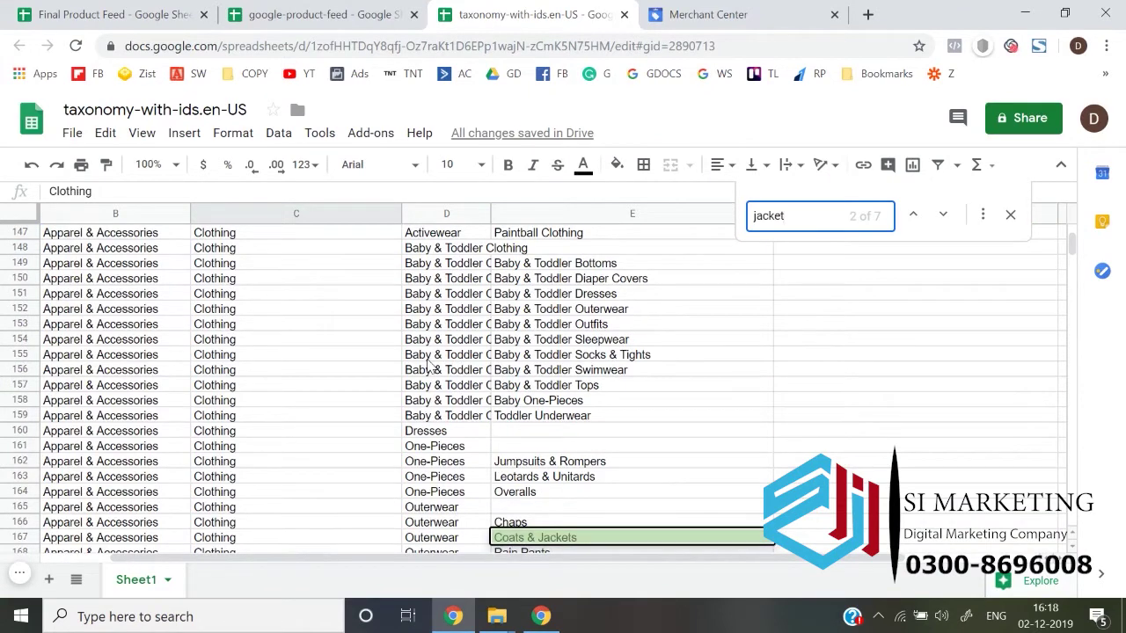
pyautogui.press('Escape')
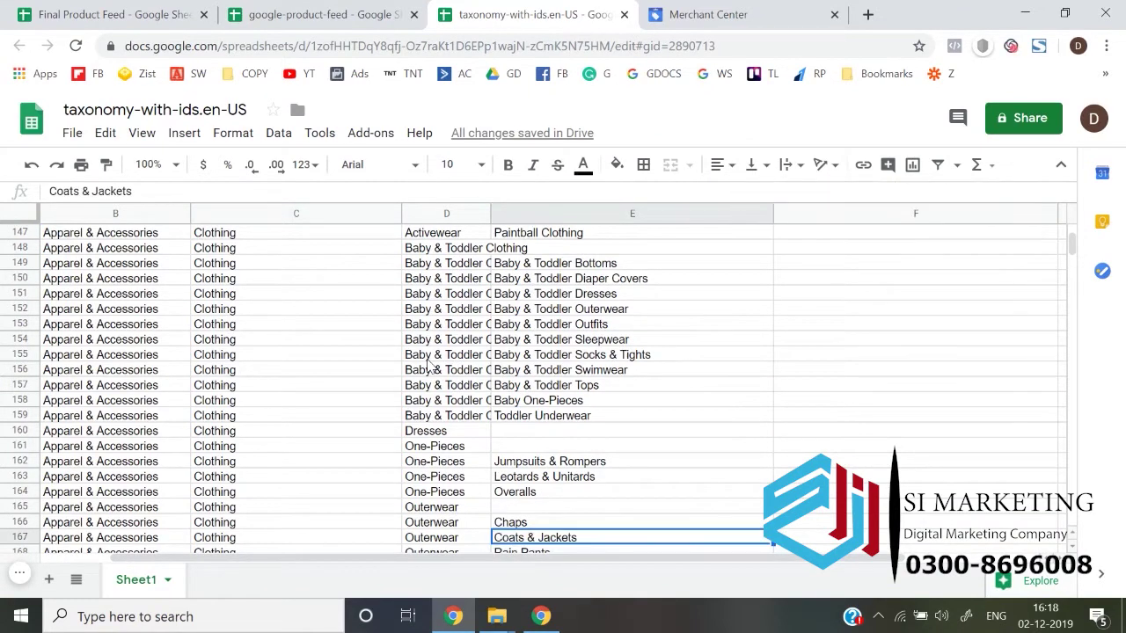
# Examine the Outerwear entries around Coats & Jackets, from Snow Pants & Suits up to Chaps.
pyautogui.press('Down')
pyautogui.press('Down')
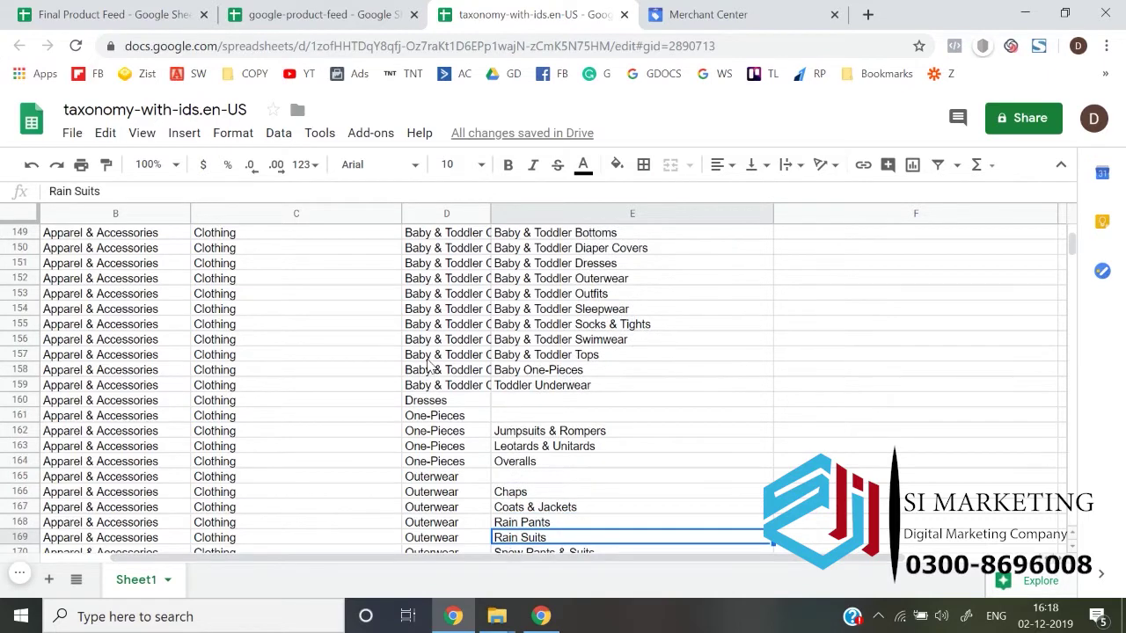
pyautogui.press('Up')
pyautogui.press('Down')
pyautogui.press('Down')
pyautogui.press('Down')
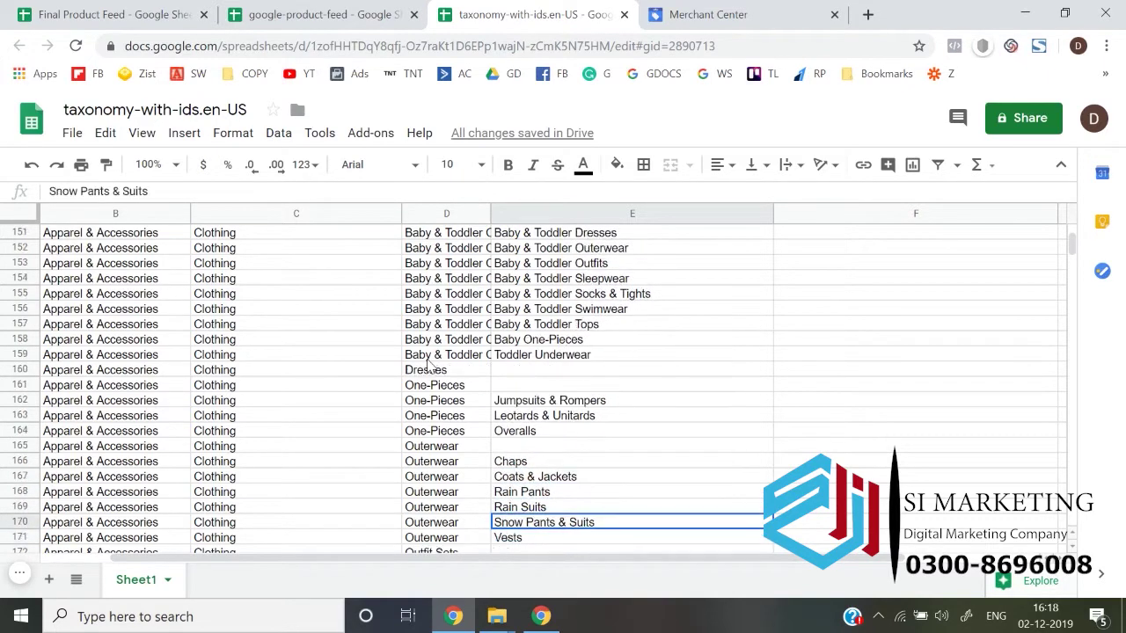
pyautogui.press('Up')
pyautogui.press('Up')
pyautogui.press('Up')
pyautogui.press('Up')
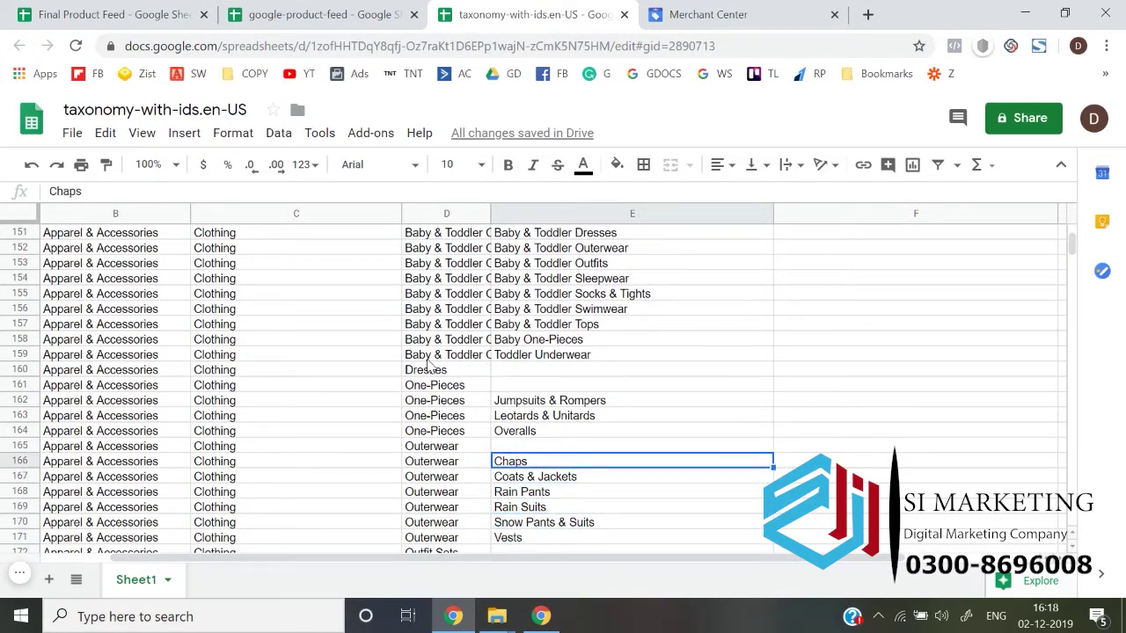
# Repeat the "jacket" search from the Chaps row, and compare each matching entry before closing the search.
pyautogui.hotkey('ctrl', 'f')
pyautogui.write('jacket')
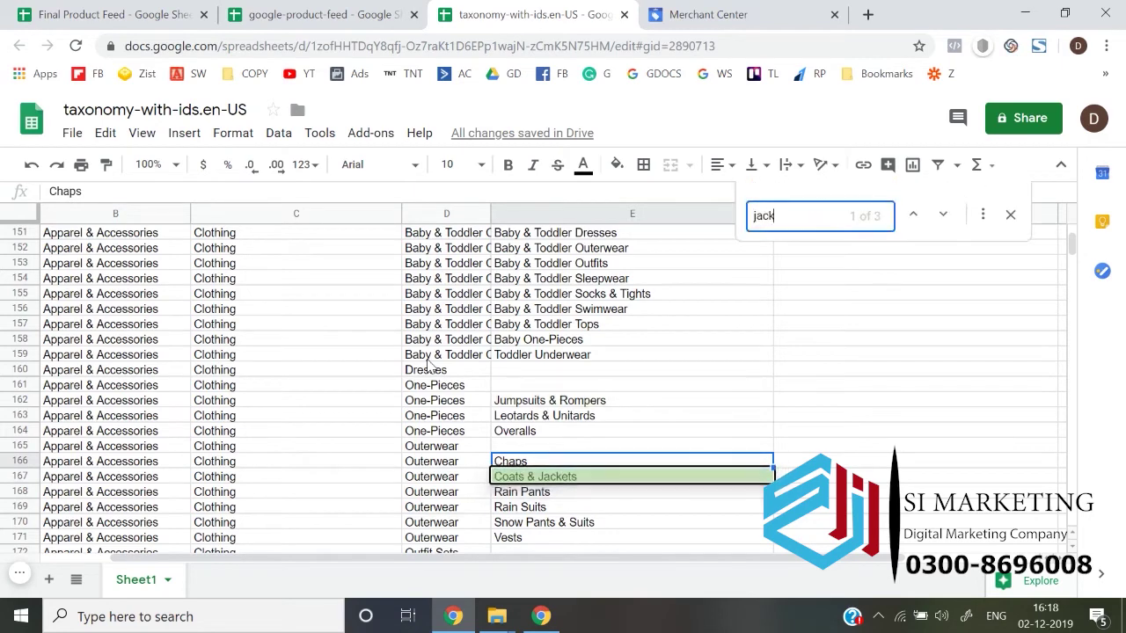
pyautogui.press('Return')
pyautogui.press('Return')
pyautogui.press('Return')
pyautogui.press('Return')
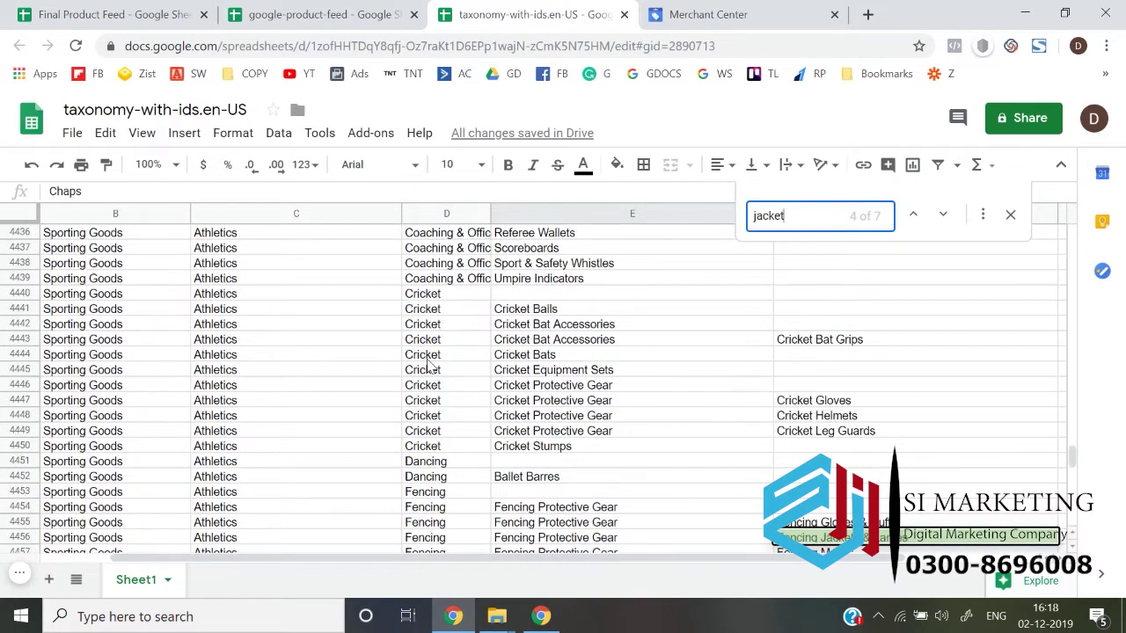
pyautogui.press('Return')
pyautogui.press('Return')
pyautogui.press('Return')
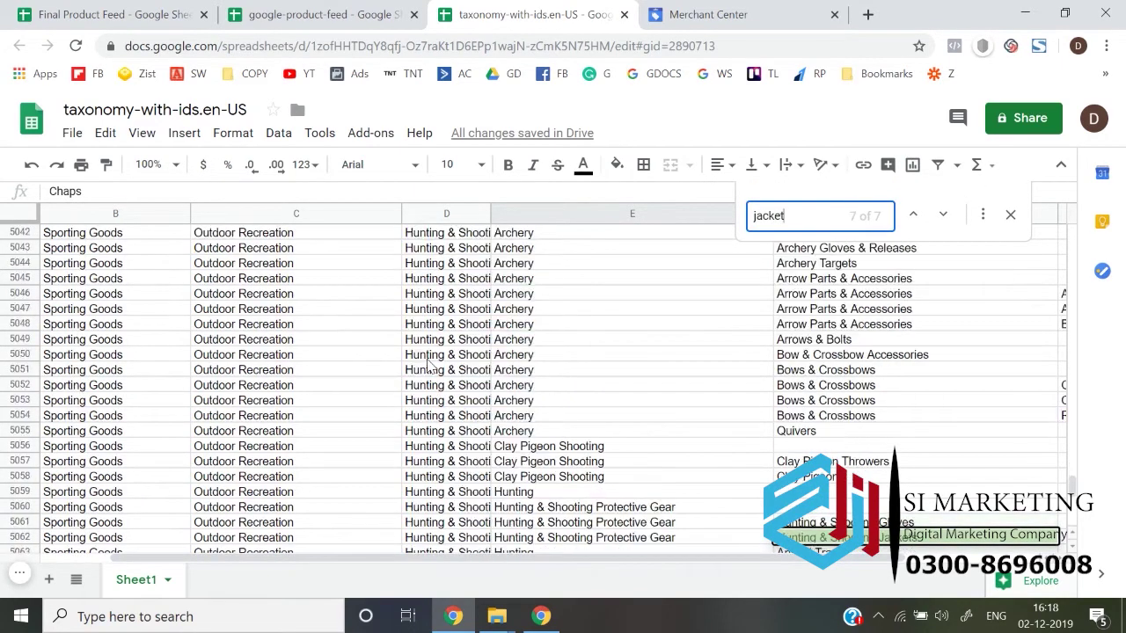
pyautogui.press('Escape')
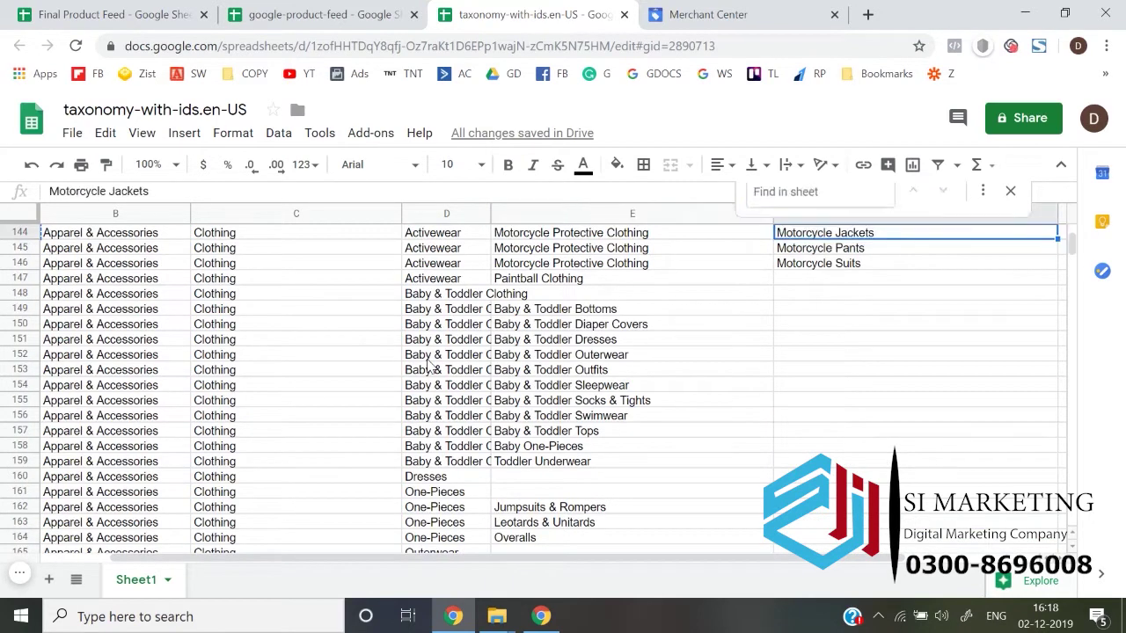
# Find the Coats & Jackets entry with a "jacket" search, and examine its category levels between the ID and the name.
pyautogui.hotkey('ctrl', 'f')
pyautogui.write('jacket')
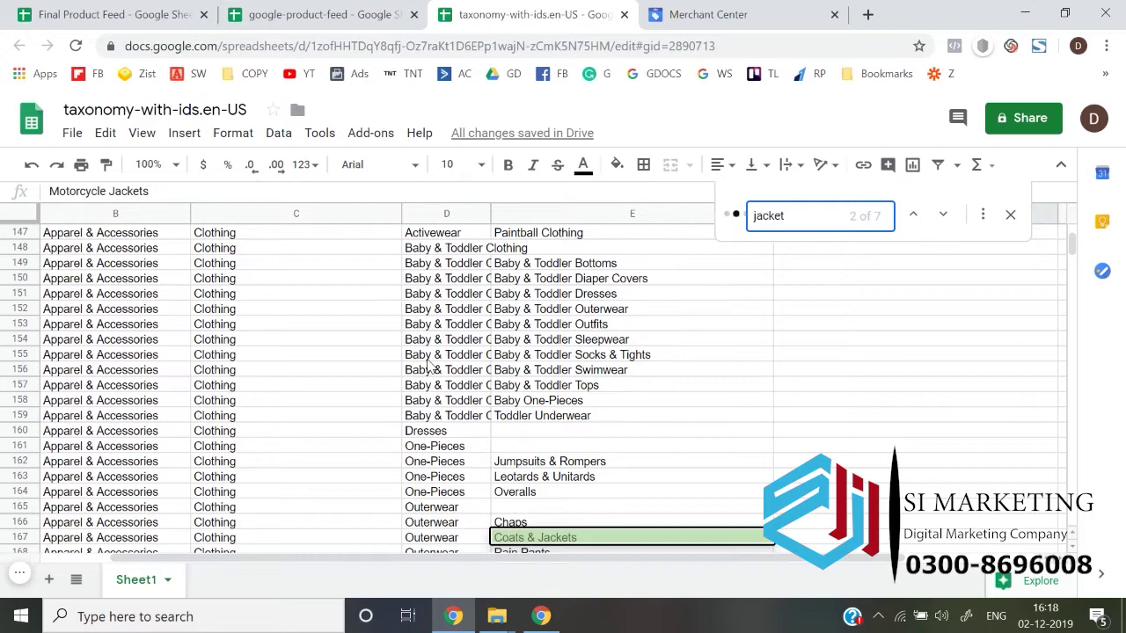
pyautogui.press('Escape')
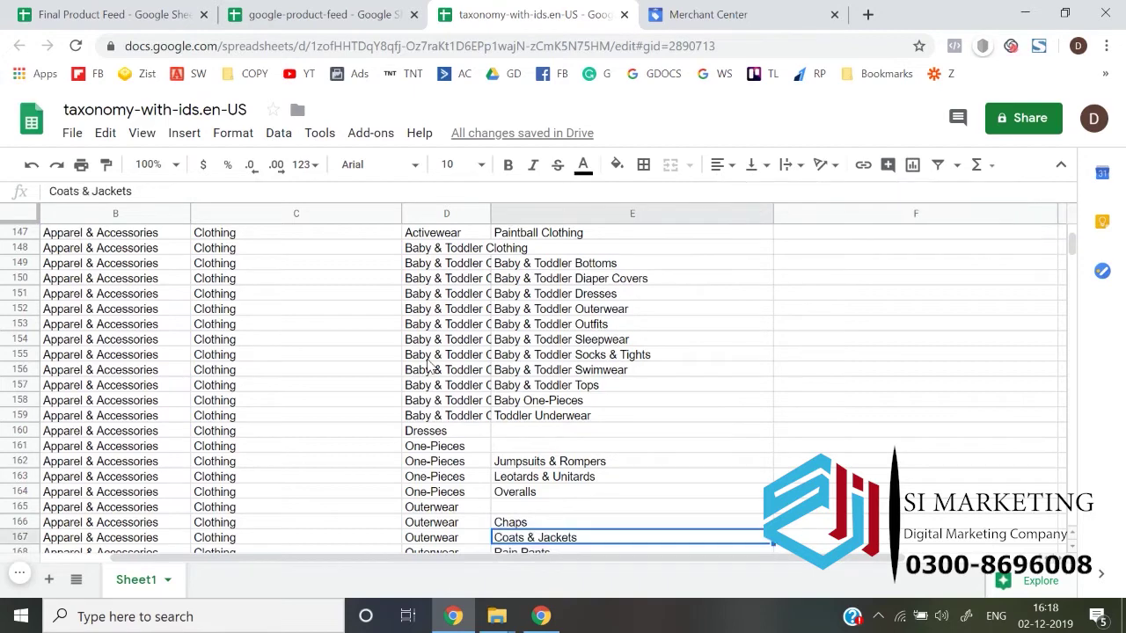
pyautogui.press('Left')
pyautogui.press('Left')
pyautogui.press('Left')
pyautogui.press('Left')
pyautogui.press('Right')
pyautogui.press('Right')
pyautogui.press('Right')
pyautogui.press('Right')
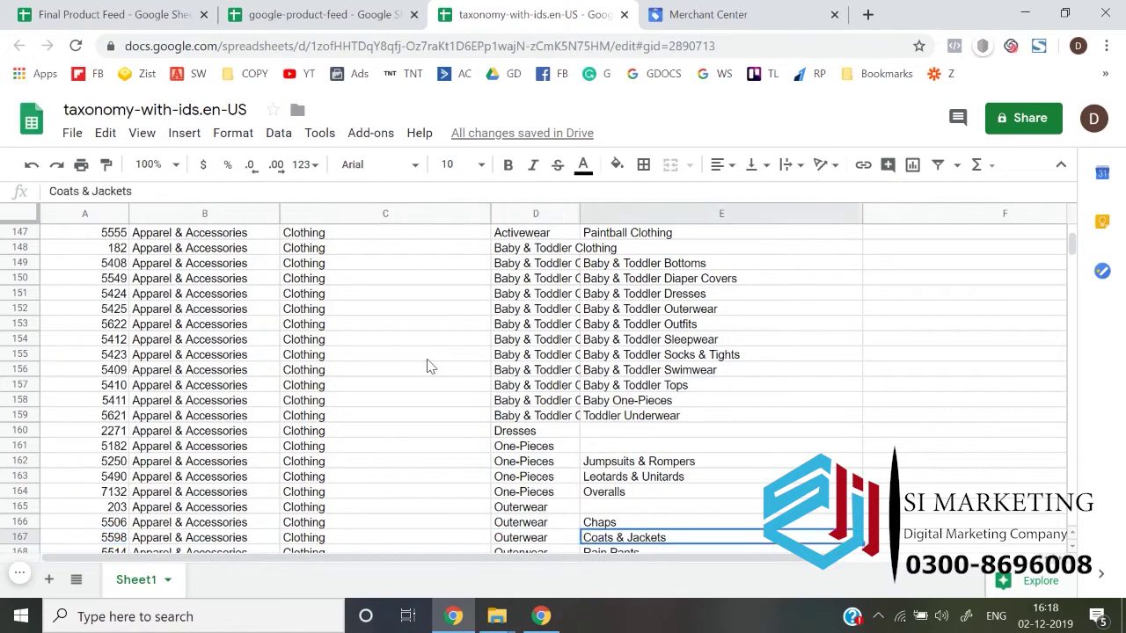
pyautogui.press('Left')
pyautogui.press('Left')
pyautogui.press('Left')
pyautogui.press('Left')
pyautogui.press('Right')
pyautogui.press('Right')
pyautogui.press('Right')
pyautogui.press('Right')
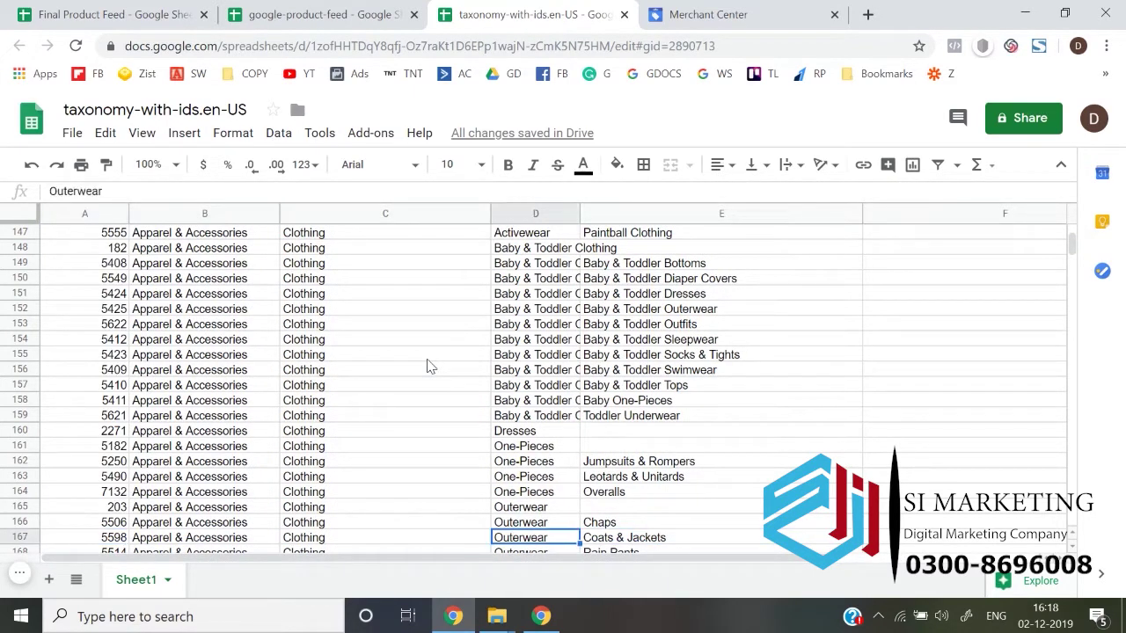
# Copy the Coats & Jackets ID 5598 into the second product's product type cell in the Final Product Feed sheet.
pyautogui.press('Left')
pyautogui.press('Left')
pyautogui.press('Left')
pyautogui.press('Left')
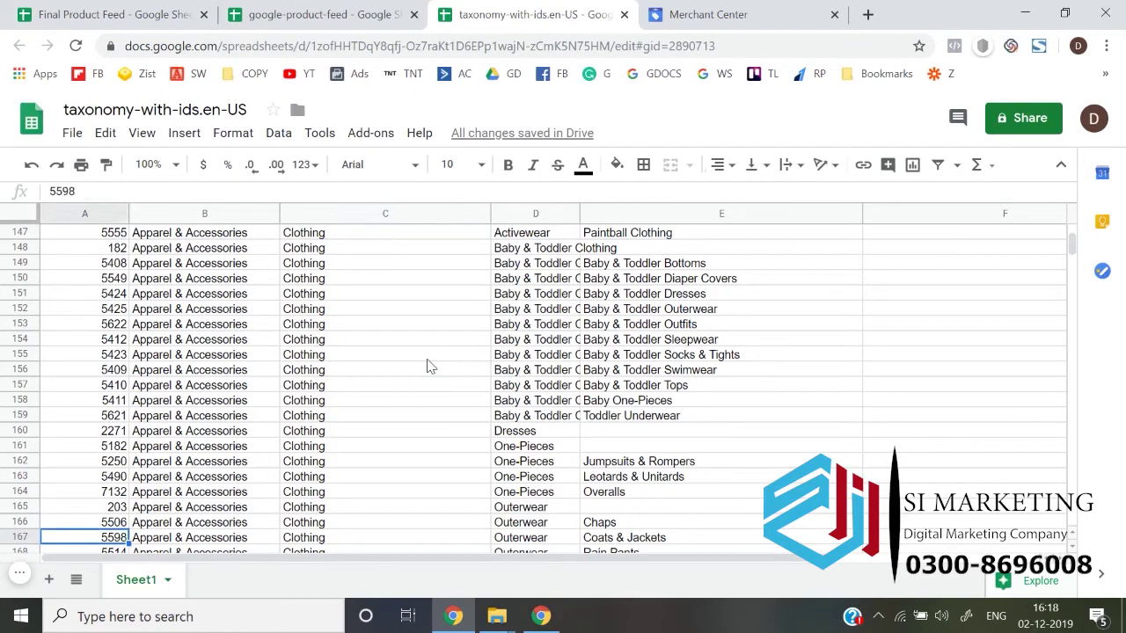
pyautogui.hotkey('ctrl', 'c')
pyautogui.click(187, 10)
pyautogui.press('Right')
pyautogui.press('Right')
pyautogui.press('Right')
pyautogui.press('Right')
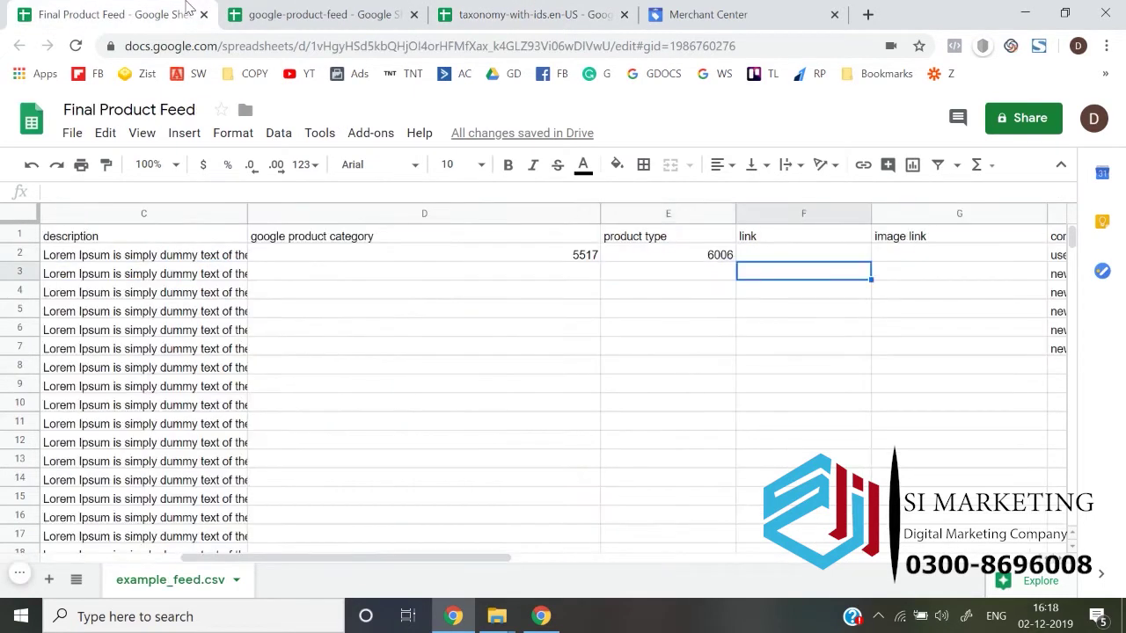
pyautogui.press('Left')
pyautogui.hotkey('ctrl', 'v')
pyautogui.press('Left')
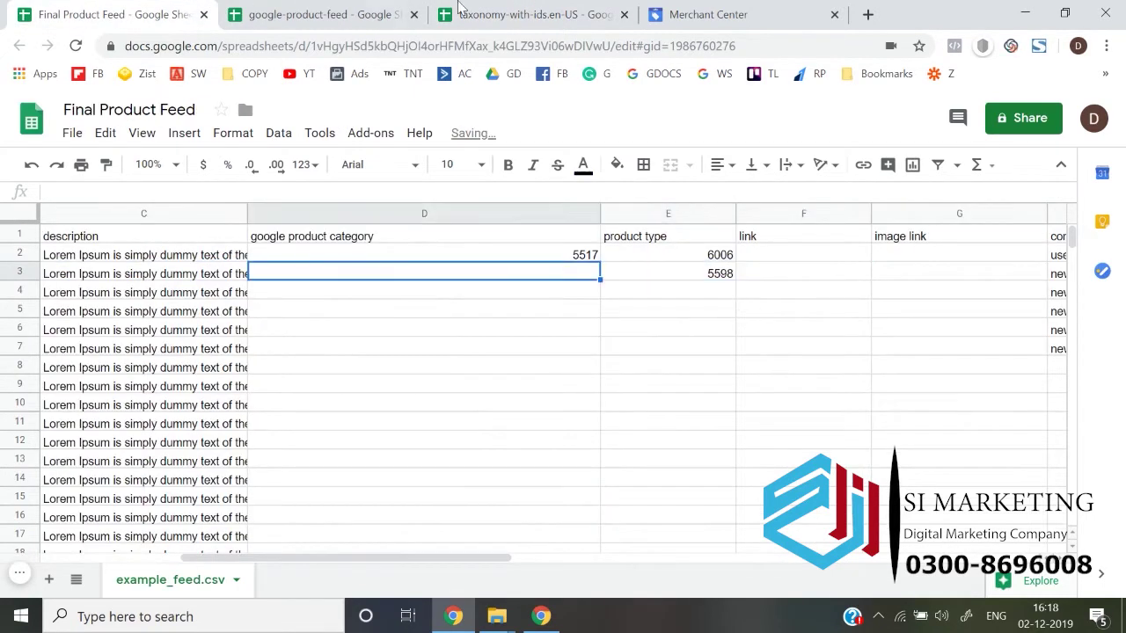
# Return to the taxonomy-with-ids.en-US sheet, and go from the Coats & Jackets row up to the general Outerwear row 165.
pyautogui.click(515, 11)
pyautogui.press('Right')
pyautogui.press('Right')
pyautogui.press('Right')
pyautogui.press('Right')
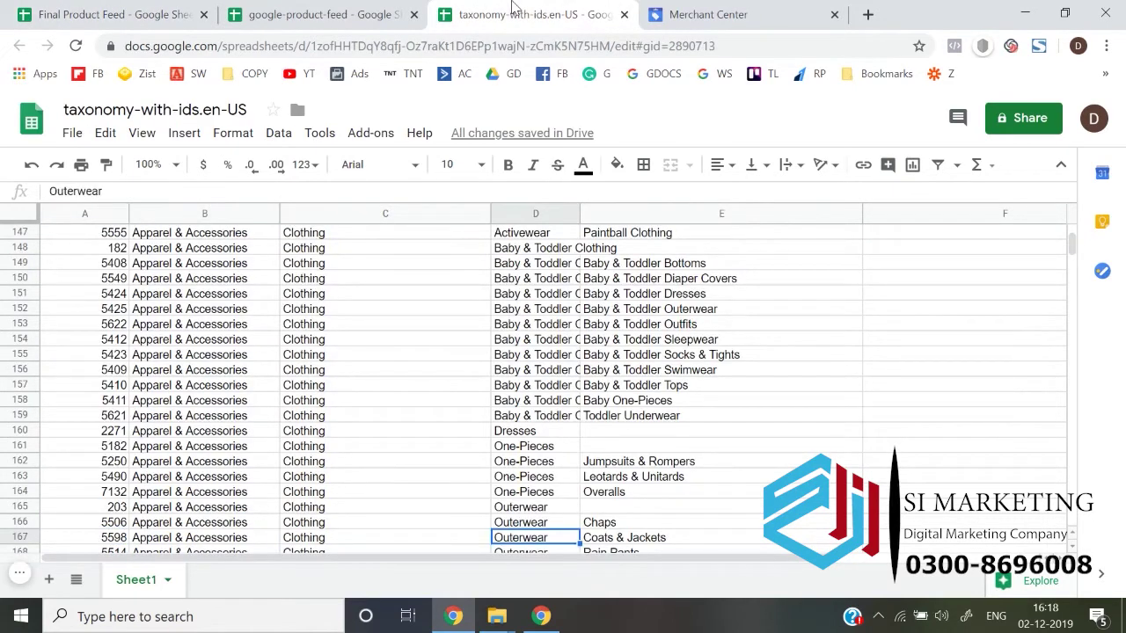
pyautogui.press('Up')
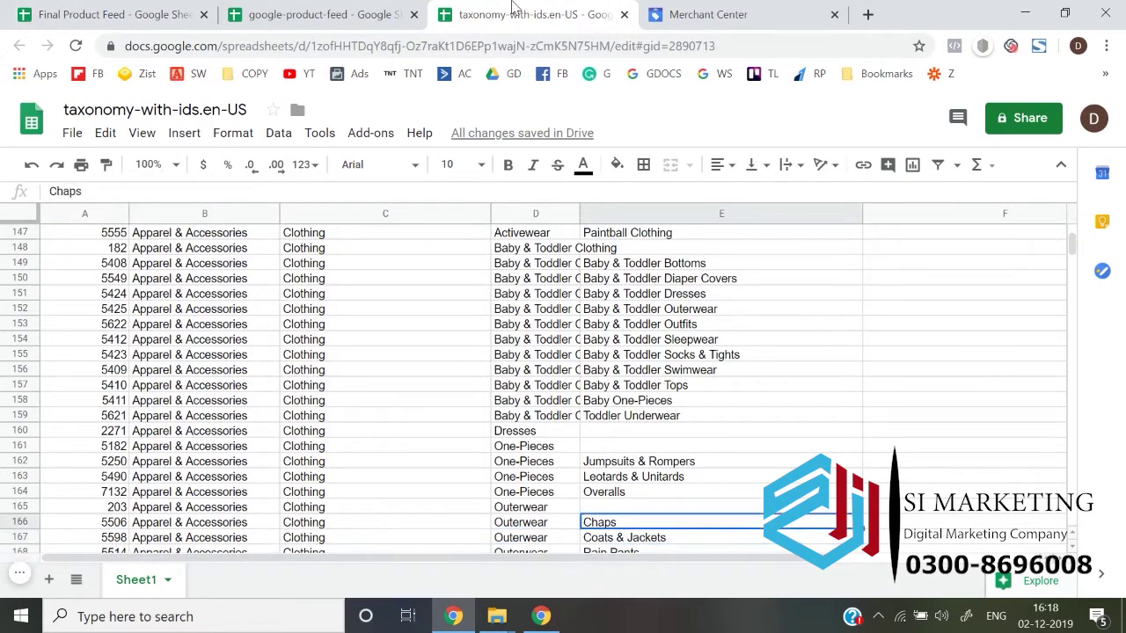
pyautogui.press('Up')
# Examine the category levels of the general Outerwear row 165, and compare them with the Outerwear rows below it.
pyautogui.press('Left')
pyautogui.press('Left')
pyautogui.press('Left')
pyautogui.press('Left')
pyautogui.press('Right')
pyautogui.press('Right')
pyautogui.press('Right')
pyautogui.press('Right')
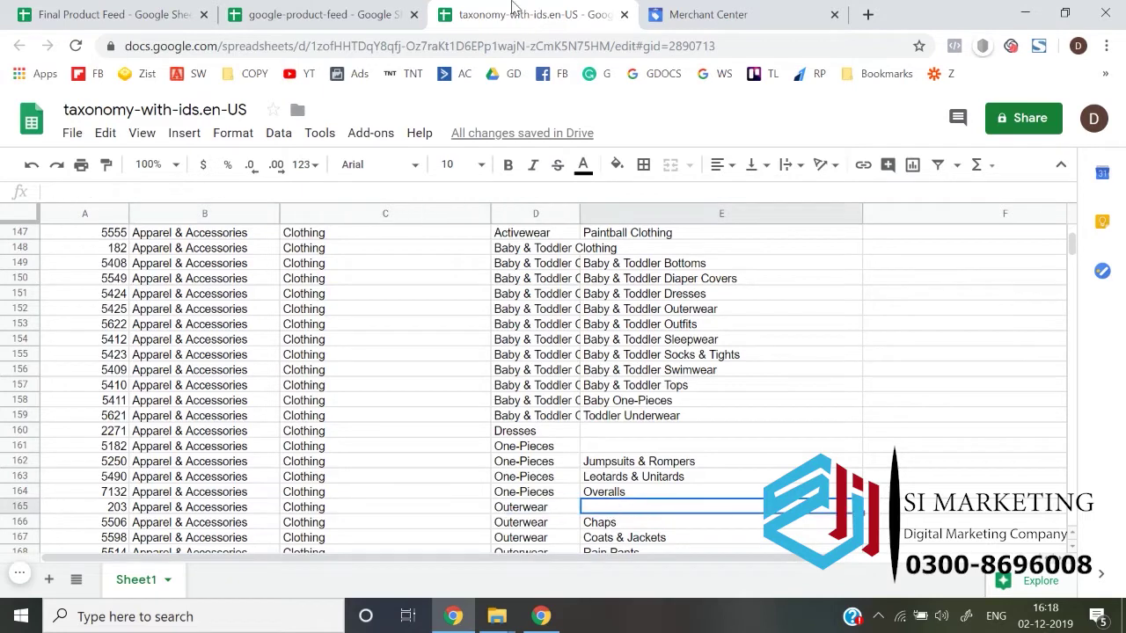
pyautogui.press('Left')
pyautogui.press('Down')
pyautogui.press('Down')
pyautogui.press('Up')
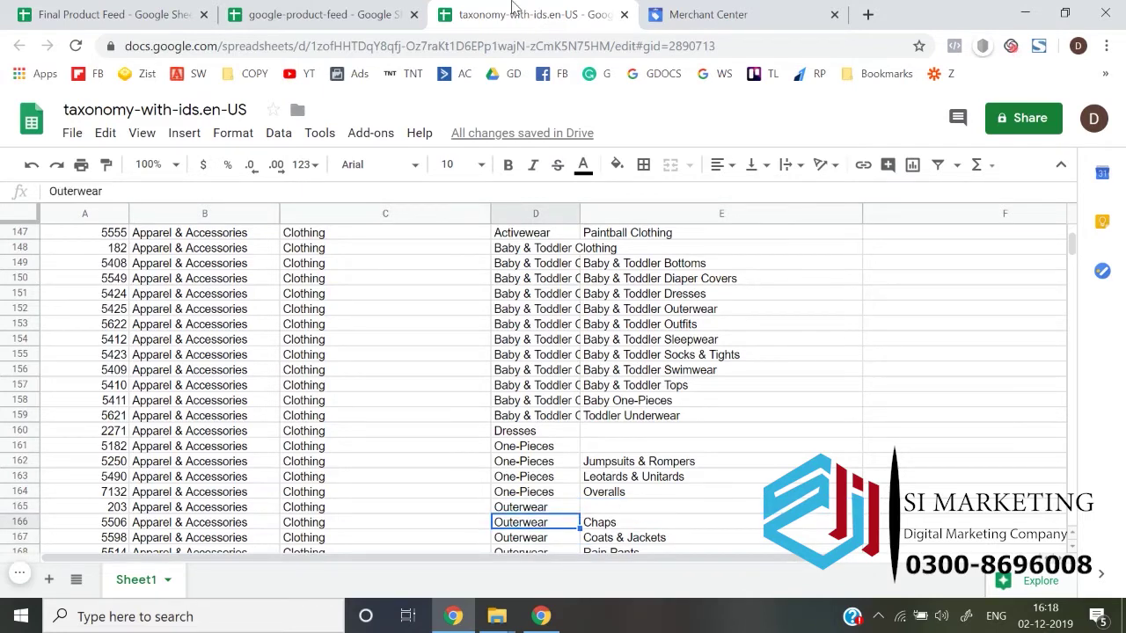
# Copy the general Outerwear ID 203 into the second product's google product category cell in the Final Product Feed sheet.
pyautogui.press('Up')
pyautogui.press('Right')
pyautogui.press('Down')
pyautogui.press('Up')
pyautogui.press('Left')
pyautogui.press('Left')
pyautogui.press('Left')
pyautogui.press('Left')
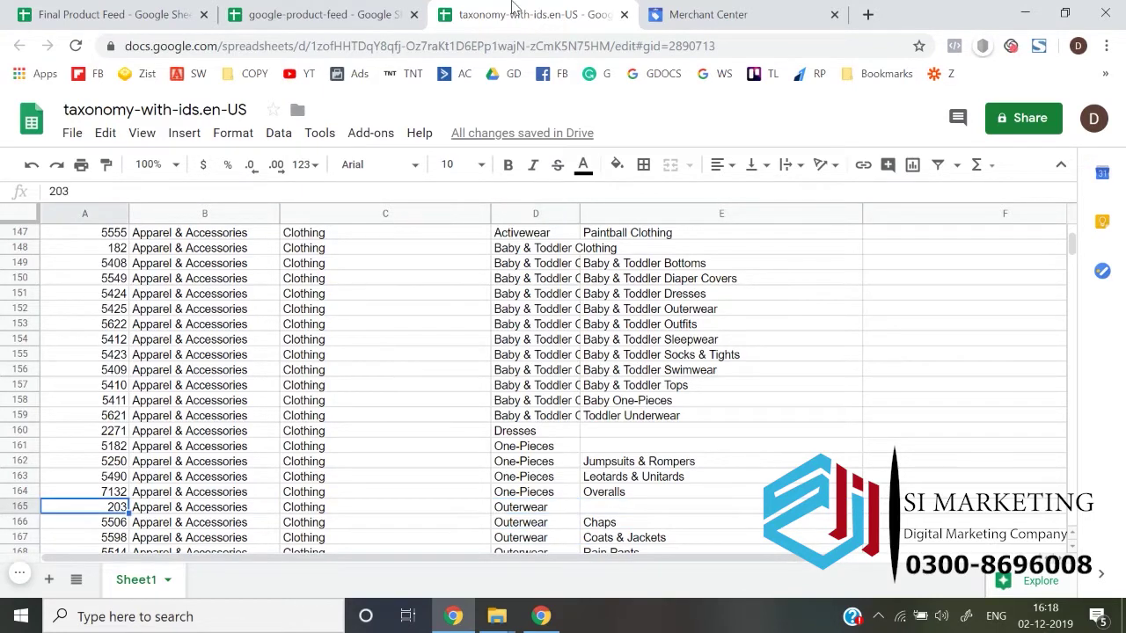
pyautogui.hotkey('ctrl', 'c')
pyautogui.click(152, 12)
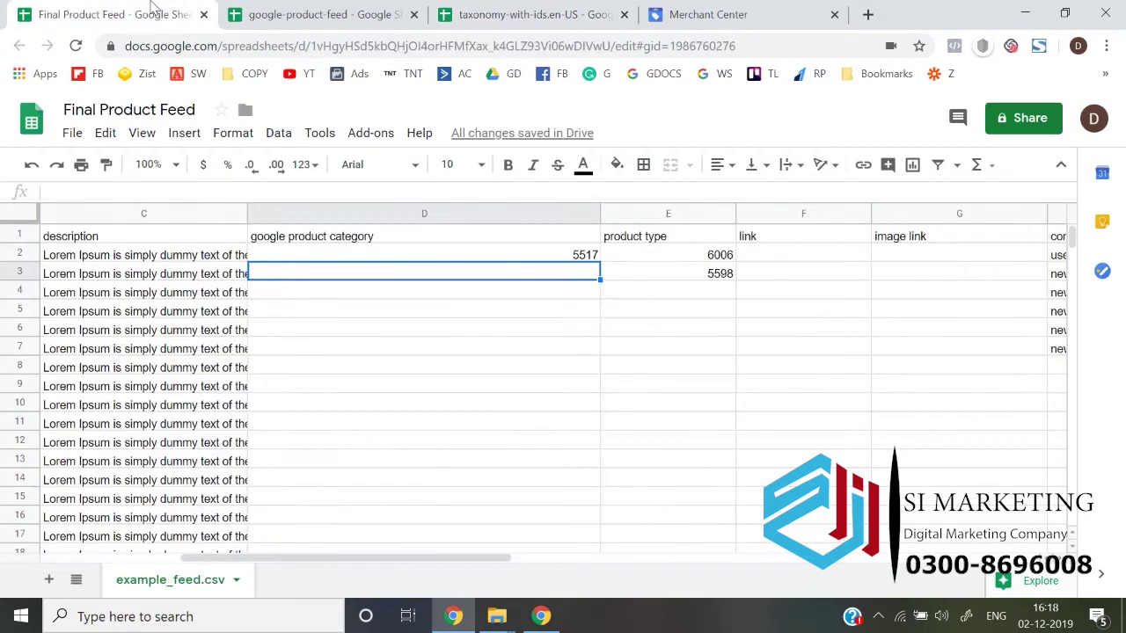
pyautogui.hotkey('ctrl', 'v')
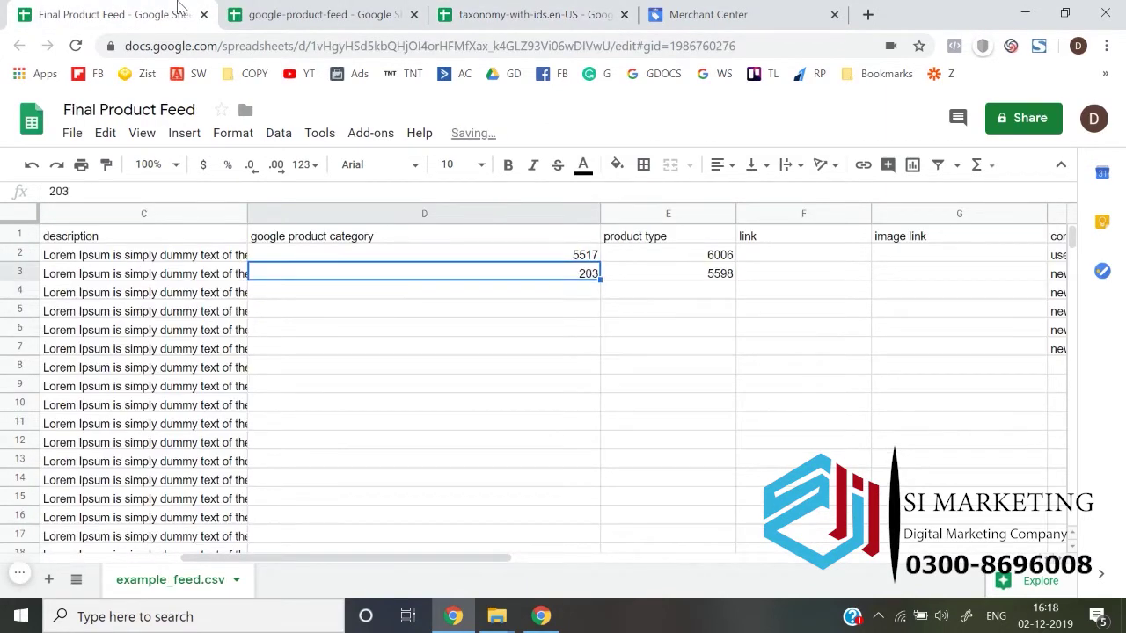
# Go to the third product's title in the Final Product Feed sheet to check what kind of item it is.
pyautogui.press('Left')
pyautogui.press('Left')
pyautogui.press('Left')
pyautogui.press('Down')
pyautogui.press('Right')
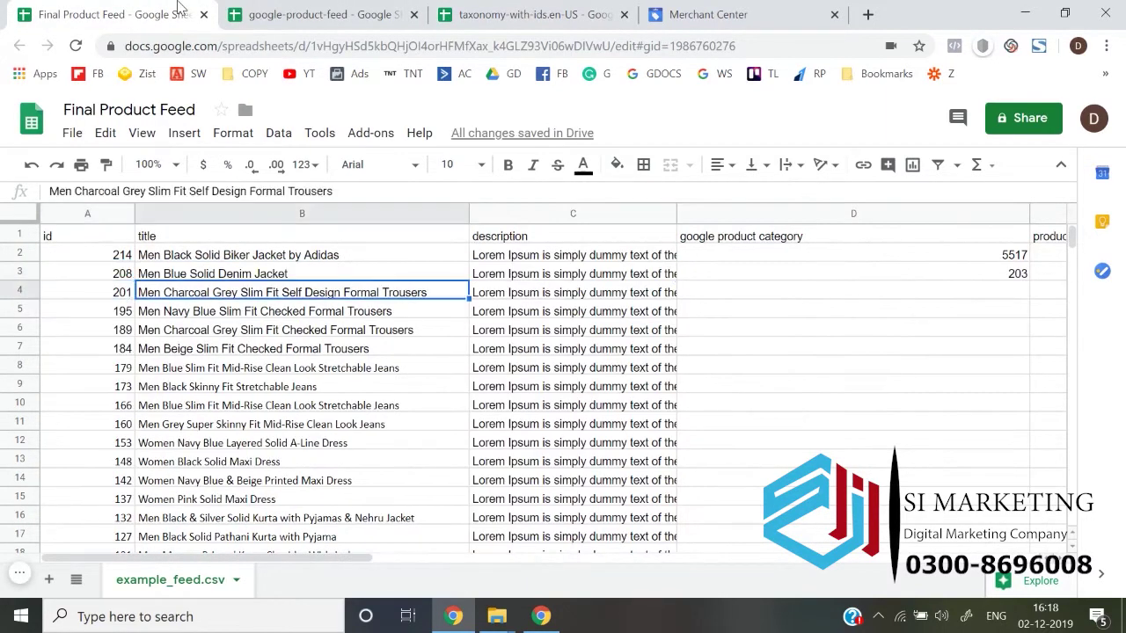
# Search the taxonomy-with-ids.en-US sheet for "trouser", and retry with the shorter terms "tro" and "trous".
pyautogui.click(486, 11)
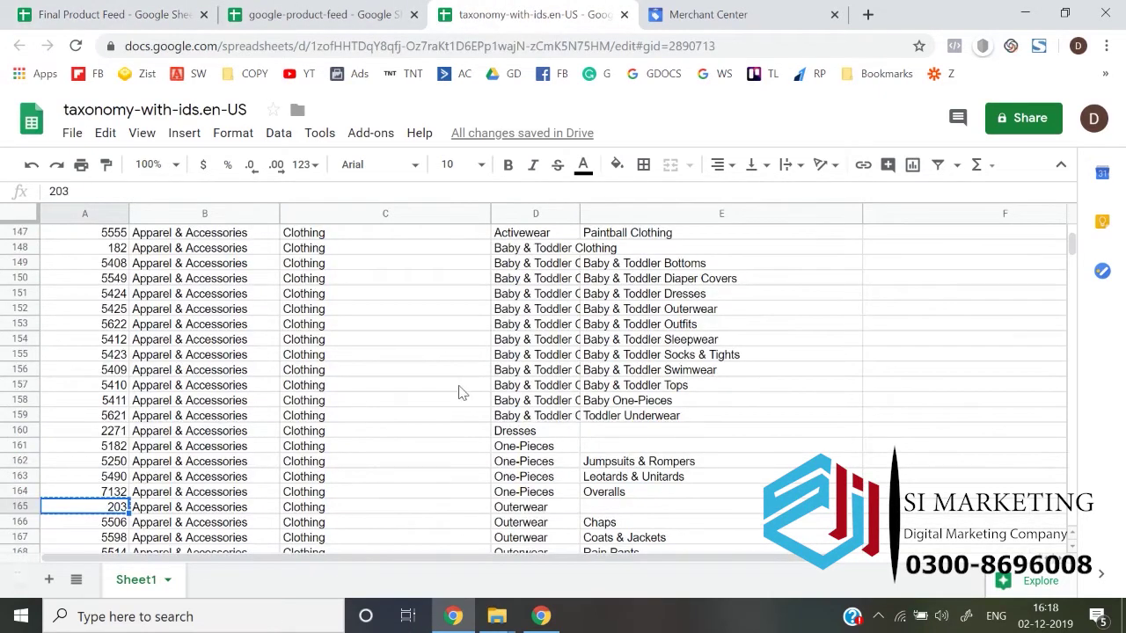
pyautogui.click(459, 392)
pyautogui.hotkey('ctrl', 'f')
pyautogui.write('tro')
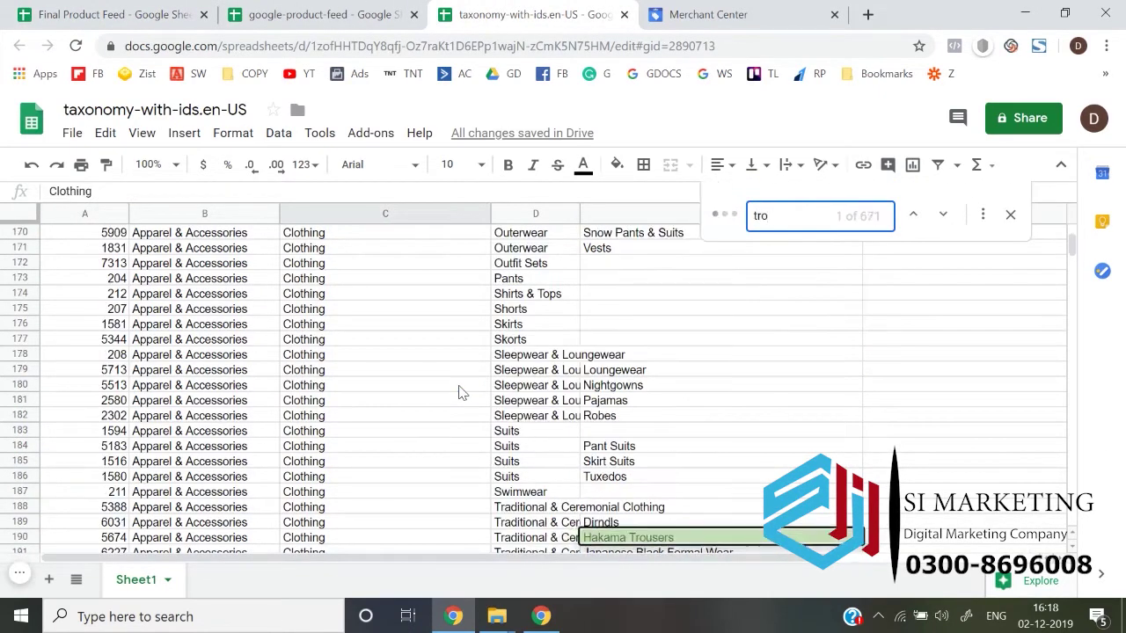
pyautogui.write('user')
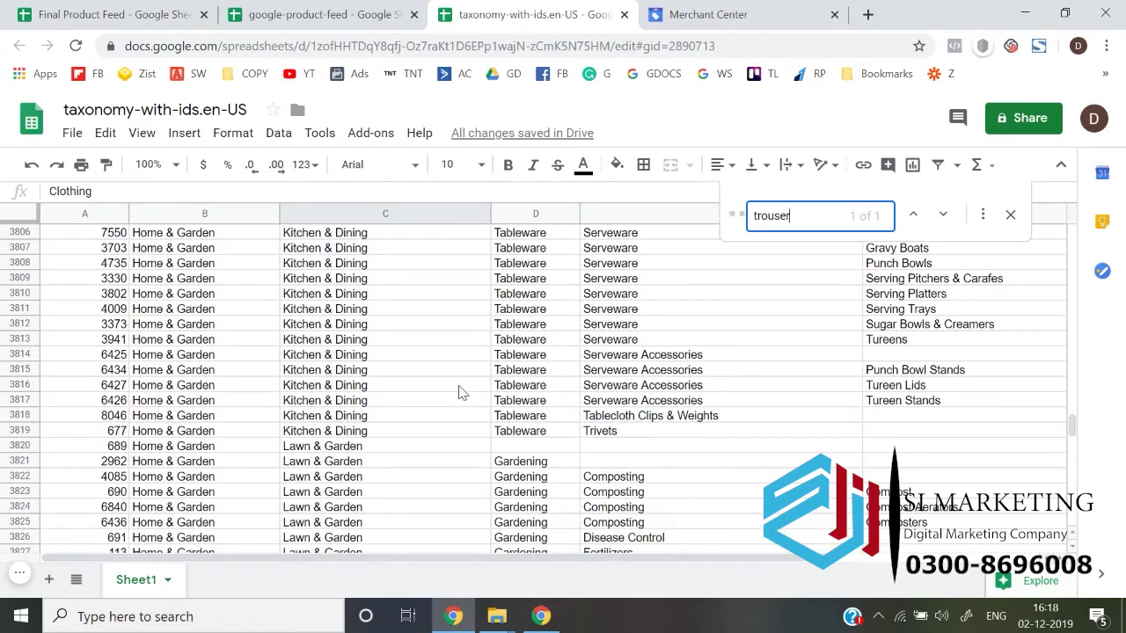
pyautogui.press('BackSpace')
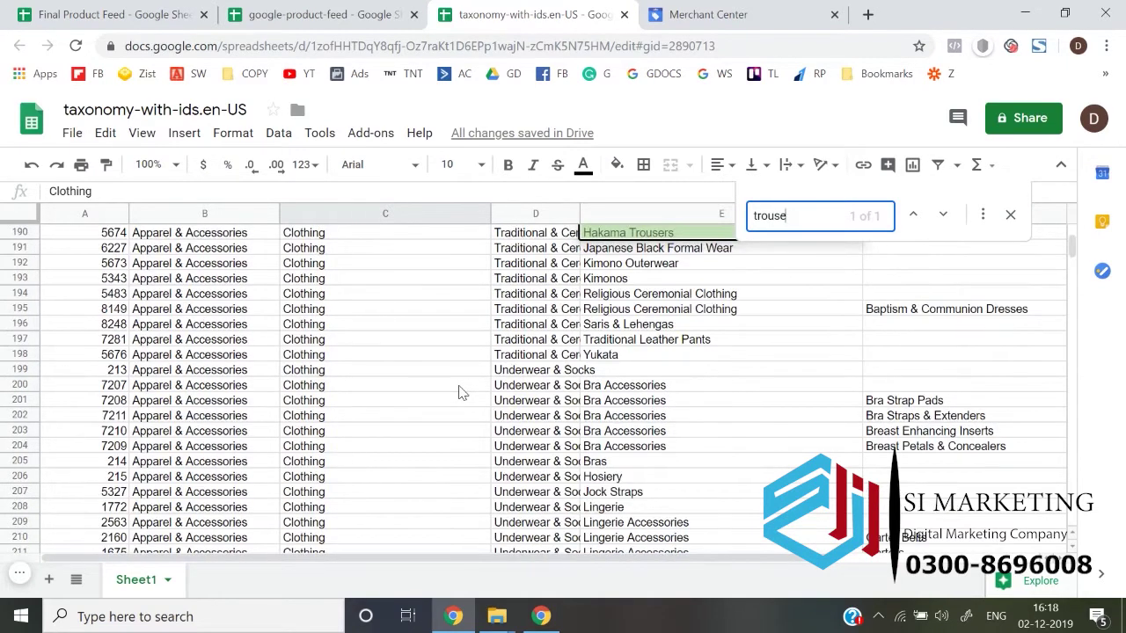
pyautogui.press('BackSpace')
pyautogui.press('BackSpace')
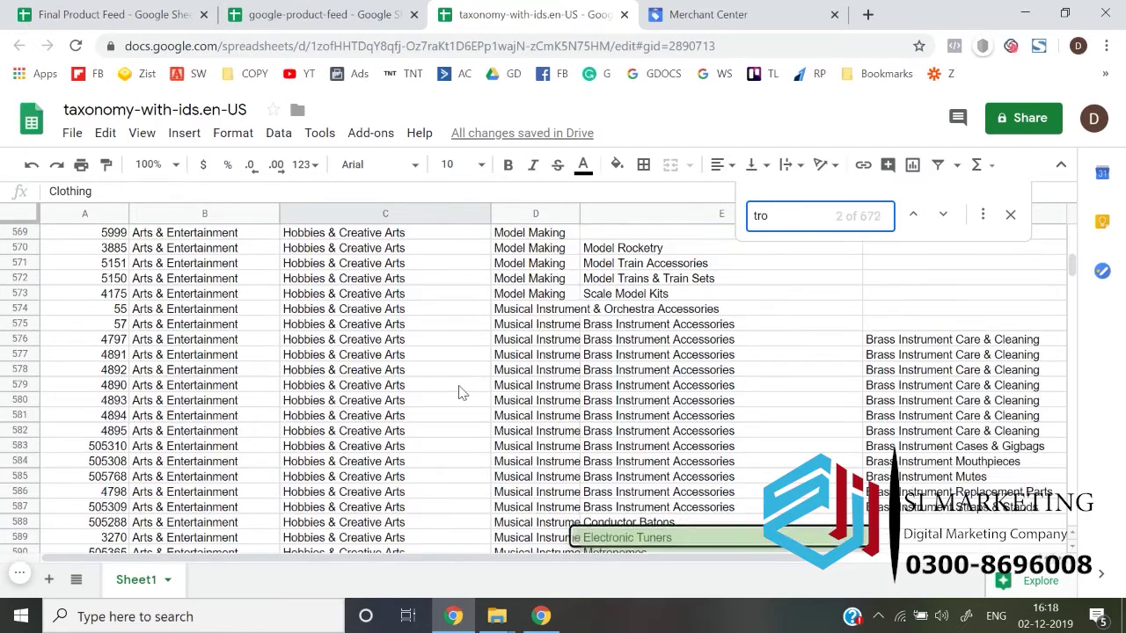
pyautogui.press('Return')
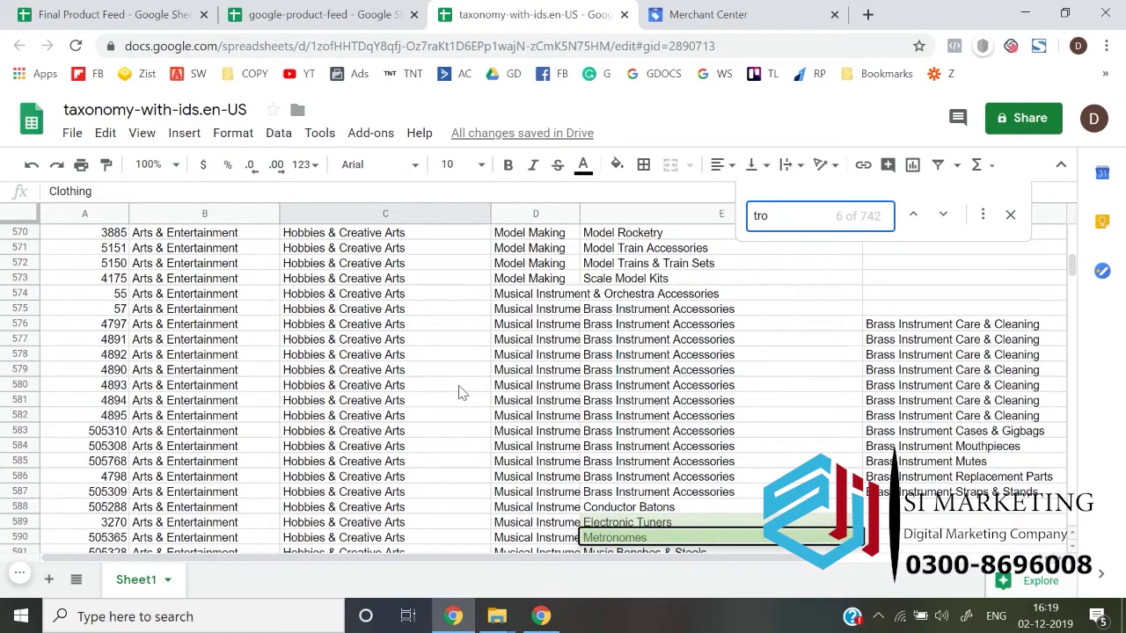
pyautogui.write('us')
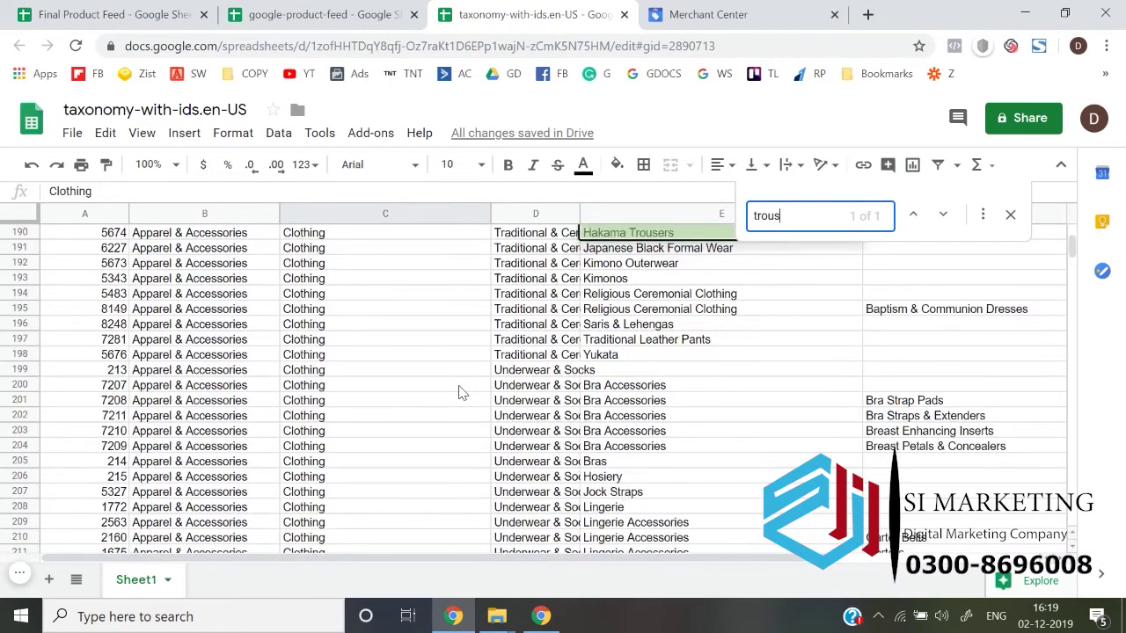
# Examine the clothing categories from the Hakama Trousers row up to Coats & Jackets for one that suits formal trousers.
pyautogui.press('Escape')
pyautogui.press('Up')
pyautogui.press('Up')
pyautogui.press('Up')
pyautogui.press('Up')
pyautogui.press('Up')
pyautogui.press('Up')
pyautogui.press('Up')
pyautogui.press('Up')
pyautogui.press('Up')
pyautogui.press('Up')
pyautogui.press('Up')
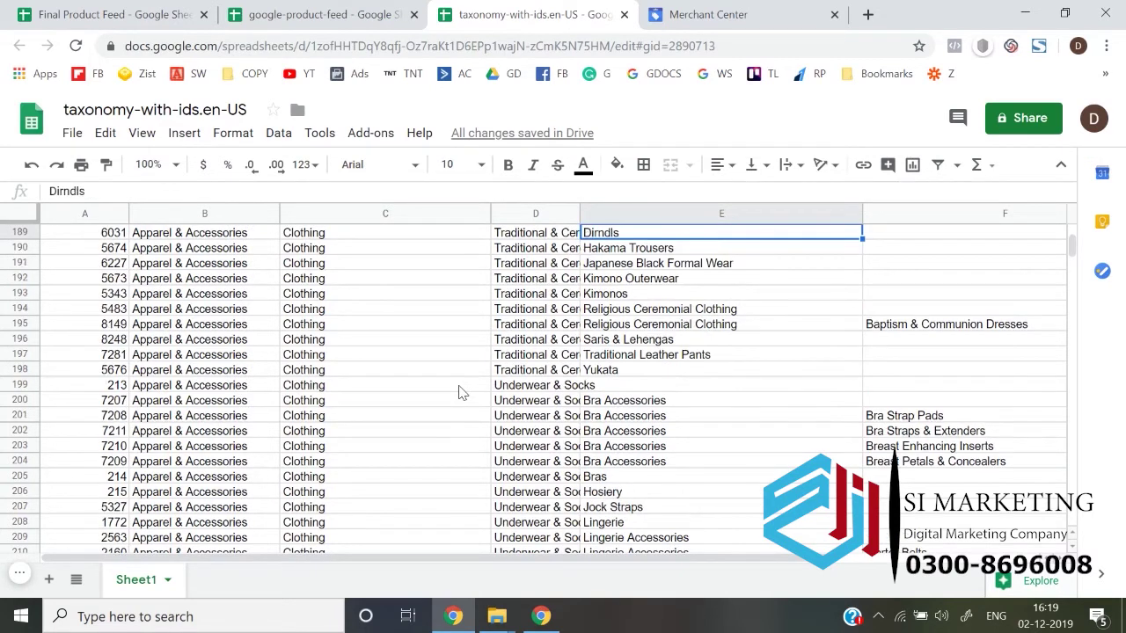
pyautogui.press('Down')
pyautogui.press('Up')
pyautogui.press('Up')
pyautogui.press('Up')
pyautogui.press('Up')
pyautogui.press('Up')
pyautogui.press('Up')
pyautogui.press('Up')
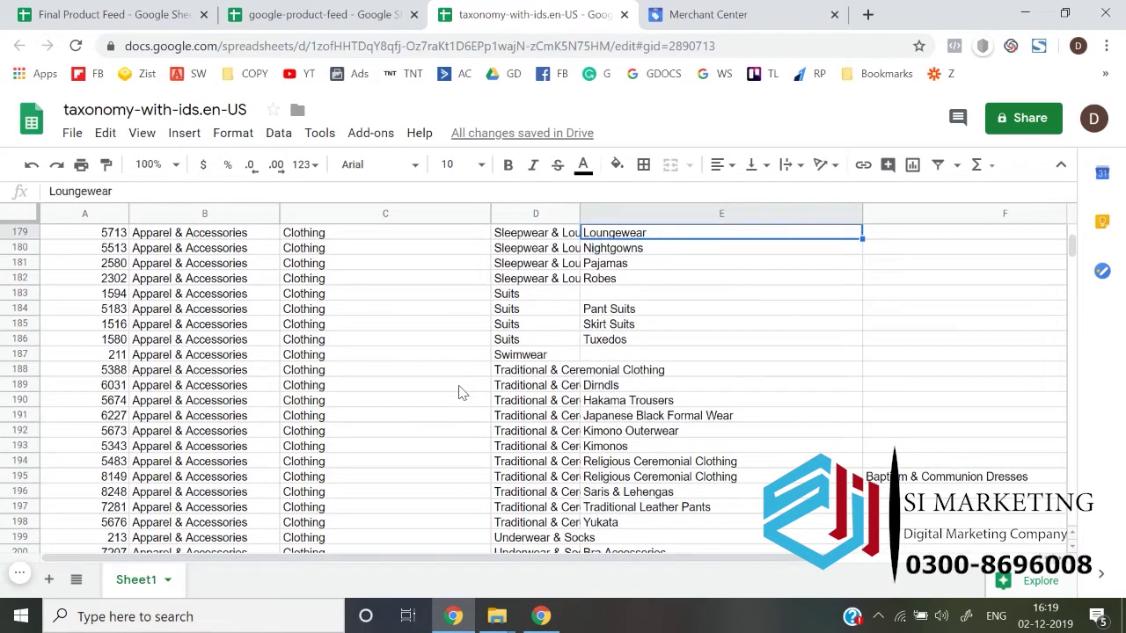
pyautogui.press('Up')
pyautogui.press('Up')
pyautogui.press('Up')
pyautogui.press('Up')
pyautogui.press('Up')
pyautogui.press('Up')
pyautogui.press('Up')
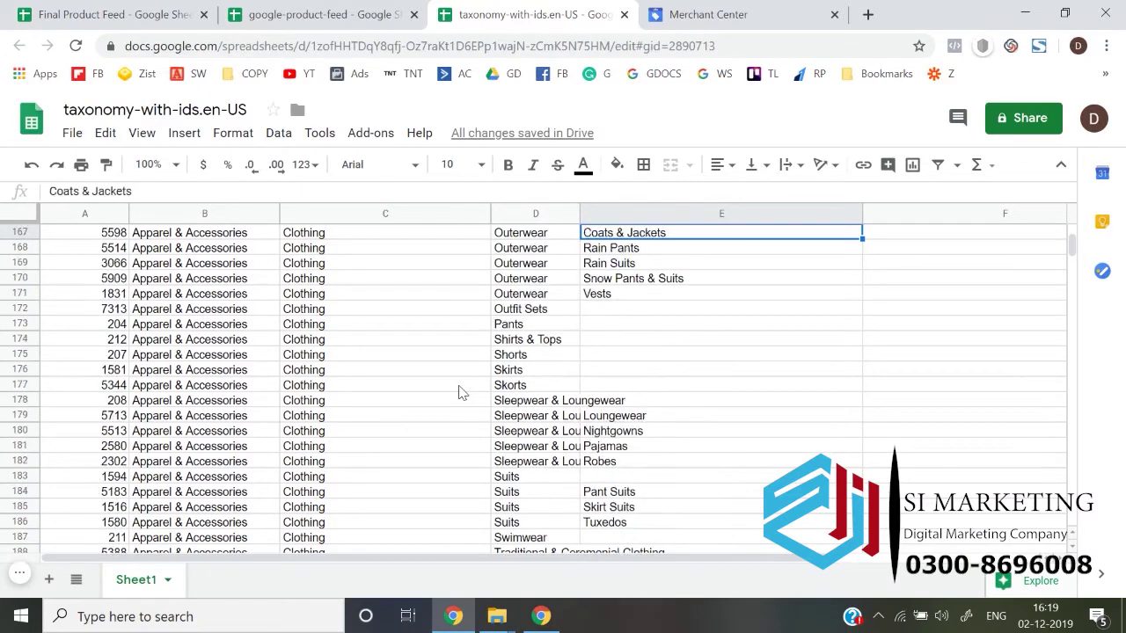
# Examine the Pants row 173, and compare it with the neighbouring Outerwear, Outfit Sets and Shirts & Tops rows.
pyautogui.press('Down')
pyautogui.press('Down')
pyautogui.press('Down')
pyautogui.press('Down')
pyautogui.press('Down')
pyautogui.press('Down')
pyautogui.press('Left')
pyautogui.press('Down')
pyautogui.press('Down')
pyautogui.press('Down')
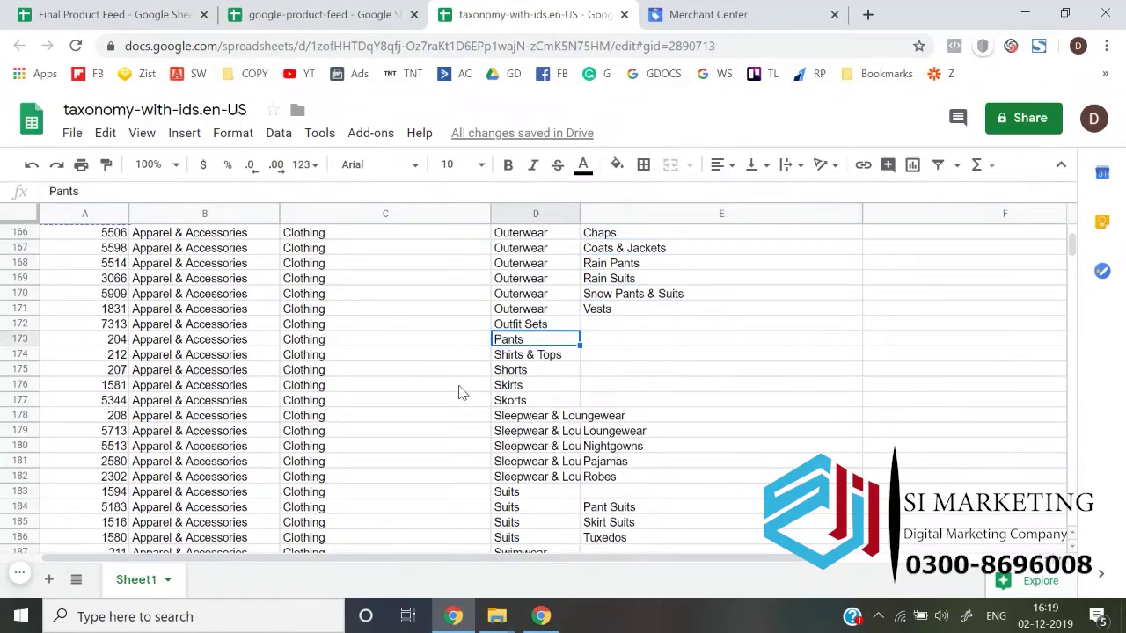
pyautogui.press('Down')
pyautogui.press('Up')
pyautogui.press('Up')
pyautogui.press('Up')
pyautogui.press('Up')
pyautogui.press('Up')
pyautogui.press('Down')
pyautogui.press('Down')
pyautogui.press('Down')
pyautogui.press('Down')
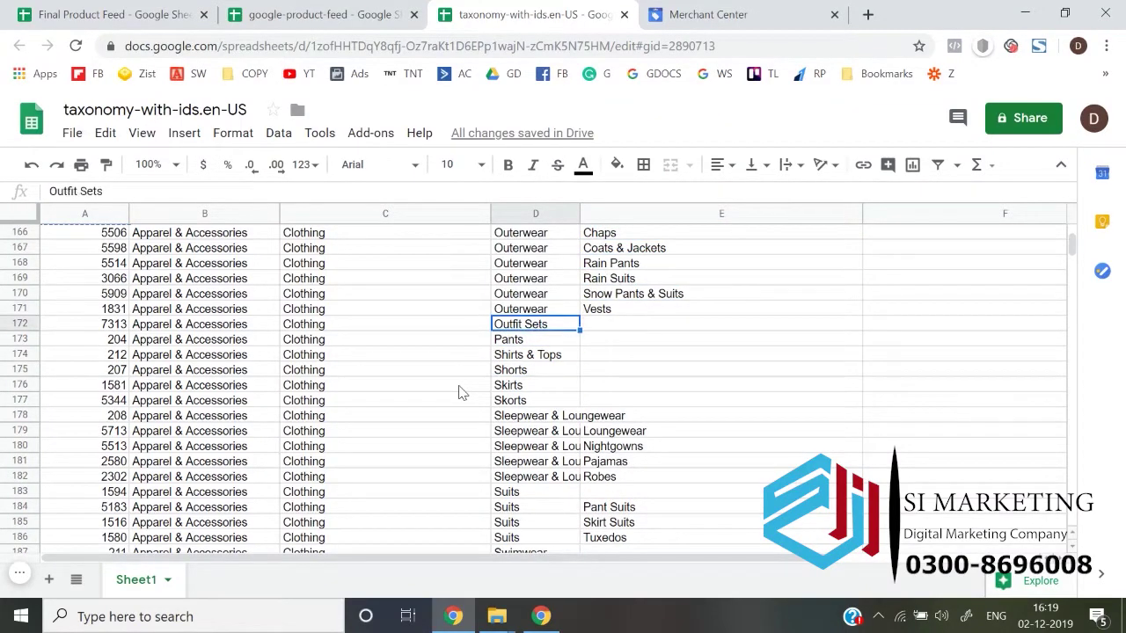
pyautogui.press('Down')
# Check the Outerwear and One-Pieces rows above Pants for a category that fits men's formal trousers.
pyautogui.press('Up')
pyautogui.press('Up')
pyautogui.press('Up')
pyautogui.press('Up')
pyautogui.press('Up')
pyautogui.press('Up')
pyautogui.press('Up')
pyautogui.press('Up')
pyautogui.press('Up')
pyautogui.press('Up')
pyautogui.press('Up')
pyautogui.press('Up')
pyautogui.press('Up')
pyautogui.press('Up')
pyautogui.press('Up')
pyautogui.press('Up')
pyautogui.press('Up')
pyautogui.press('Up')
pyautogui.press('Up')
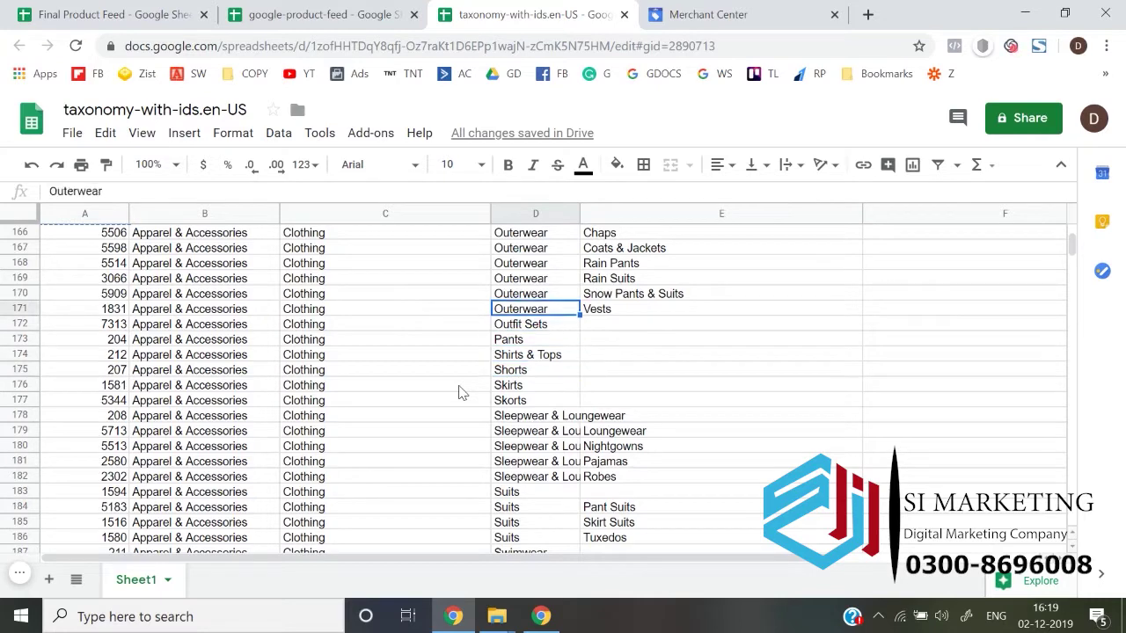
pyautogui.press('Down')
pyautogui.press('Down')
pyautogui.press('Down')
pyautogui.press('Down')
pyautogui.press('Down')
pyautogui.press('Down')
pyautogui.press('Down')
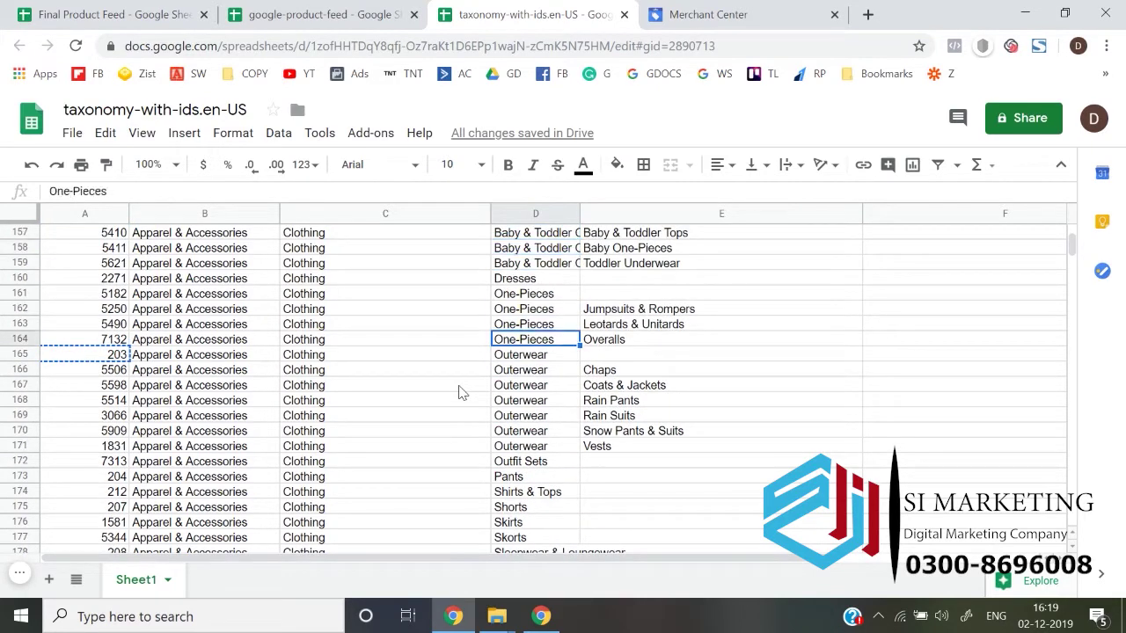
# Look through the clothing categories from One-Pieces row 164 up to the Bicycle Activewear rows.
pyautogui.press('Up')
pyautogui.press('Up')
pyautogui.press('Up')
pyautogui.press('Up')
pyautogui.press('Up')
pyautogui.press('Up')
pyautogui.press('Up')
pyautogui.press('Up')
pyautogui.press('Up')
pyautogui.press('Up')
pyautogui.press('Up')
pyautogui.press('Up')
pyautogui.press('Up')
pyautogui.press('Up')
pyautogui.press('Up')
pyautogui.press('Up')
pyautogui.press('Up')
pyautogui.press('Up')
pyautogui.press('Up')
pyautogui.press('Up')
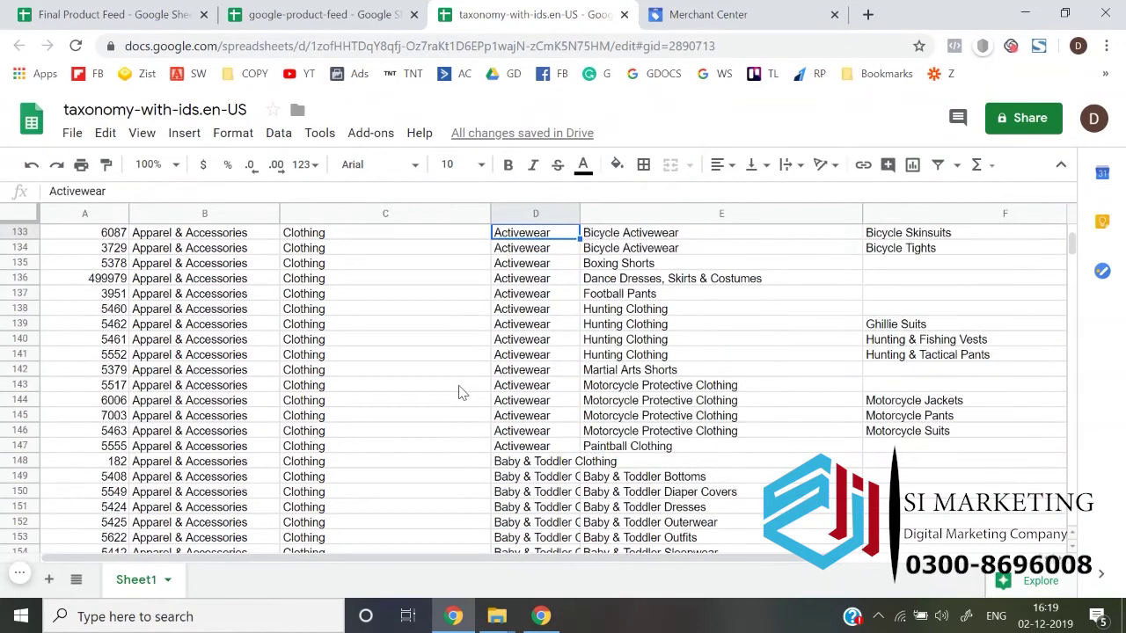
# Look through the Activewear subcategories from Bicycle Skinsuits row 133 down to the first Baby & Toddler Clothing rows.
pyautogui.press('Down')
pyautogui.press('Down')
pyautogui.press('Down')
pyautogui.press('Down')
pyautogui.press('Down')
pyautogui.press('Down')
pyautogui.press('Down')
pyautogui.press('Down')
pyautogui.press('Down')
pyautogui.press('Down')
pyautogui.press('Down')
pyautogui.press('Down')
pyautogui.press('Down')
pyautogui.press('Down')
pyautogui.press('Down')
pyautogui.press('Down')
pyautogui.press('Down')
# Look back up through the Activewear rows and on into Pet Supplies as far as the Pet Training Aids rows.
pyautogui.press('Up')
pyautogui.press('Up')
pyautogui.press('Up')
pyautogui.press('Up')
pyautogui.press('Up')
pyautogui.press('Up')
pyautogui.press('Up')
pyautogui.press('Up')
pyautogui.press('Up')
pyautogui.press('Up')
pyautogui.press('Up')
pyautogui.press('Up')
pyautogui.press('Up')
pyautogui.press('Up')
pyautogui.press('Up')
pyautogui.press('Up')
pyautogui.press('Up')
pyautogui.press('Up')
pyautogui.press('Up')
pyautogui.press('Up')
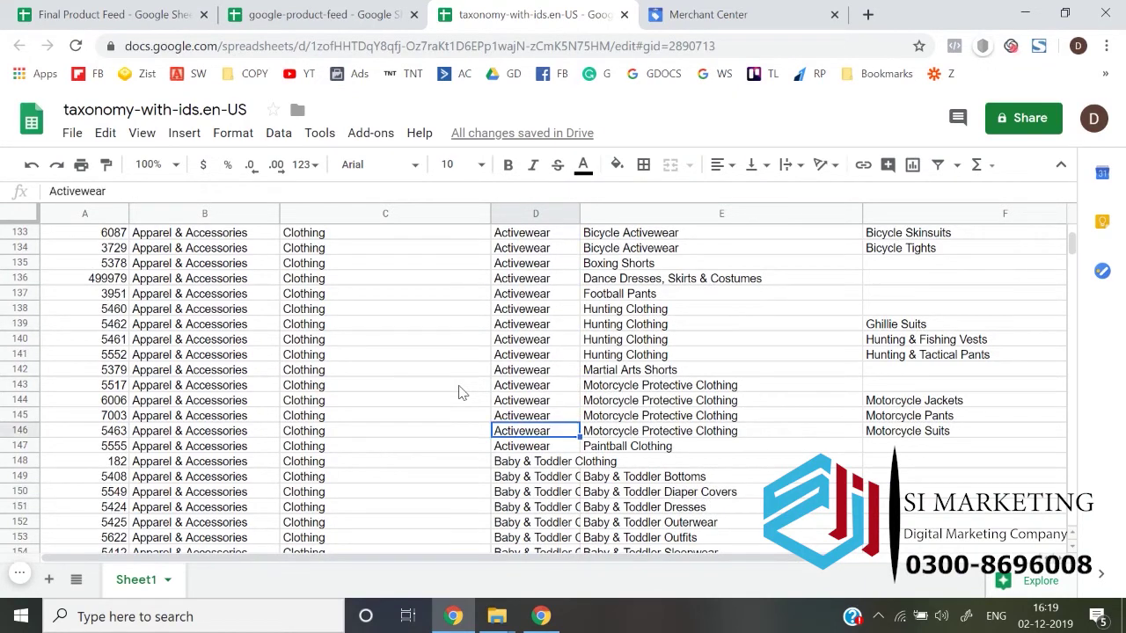
pyautogui.press('Up')
pyautogui.press('Up')
pyautogui.press('Up')
pyautogui.press('Up')
pyautogui.press('Up')
pyautogui.press('Up')
pyautogui.press('Up')
pyautogui.press('Up')
pyautogui.press('Up')
pyautogui.press('Up')
pyautogui.press('Up')
pyautogui.press('Up')
pyautogui.press('Up')
pyautogui.press('Up')
pyautogui.press('Up')
pyautogui.press('Up')
pyautogui.press('Up')
pyautogui.press('Up')
pyautogui.press('Up')
pyautogui.press('Up')
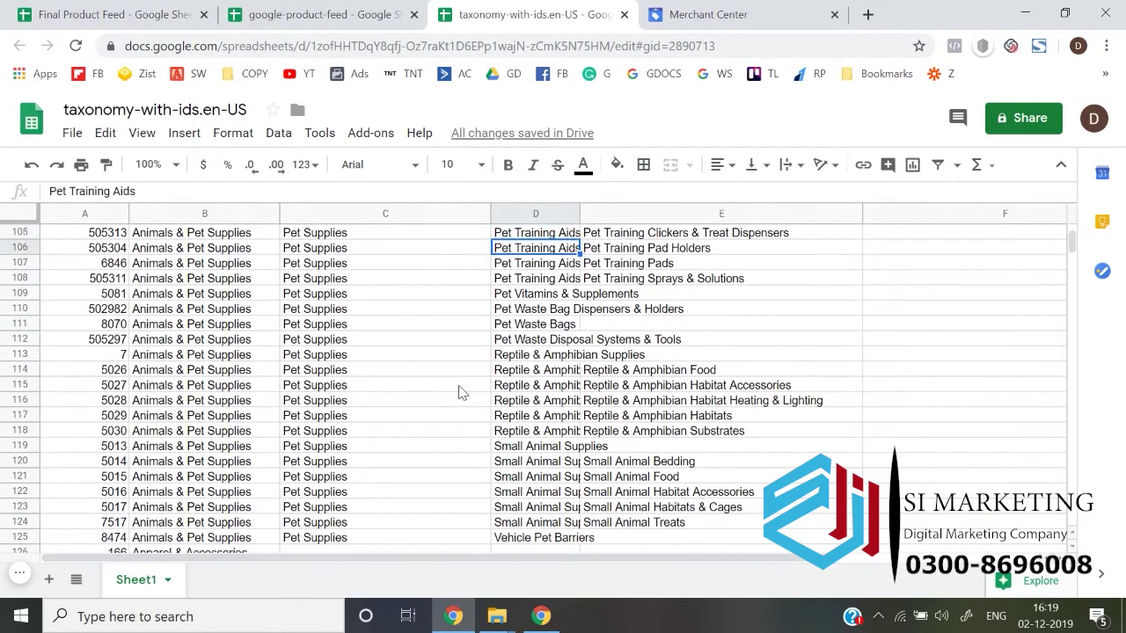
# Find the first Clothing row, 127, where the clothing categories under Apparel & Accessories begin.
pyautogui.press('Down')
pyautogui.press('Down')
pyautogui.press('Left')
pyautogui.press('Down')
pyautogui.press('Down')
pyautogui.press('Down')
pyautogui.press('Down')
pyautogui.press('Down')
pyautogui.press('Down')
pyautogui.press('Down')
pyautogui.press('Down')
pyautogui.press('Down')
pyautogui.press('Down')
pyautogui.press('Down')
pyautogui.press('Down')
pyautogui.press('Down')
pyautogui.press('Down')
pyautogui.press('Down')
pyautogui.press('Down')
pyautogui.press('Down')
pyautogui.press('Down')
pyautogui.press('Down')
pyautogui.press('Down')
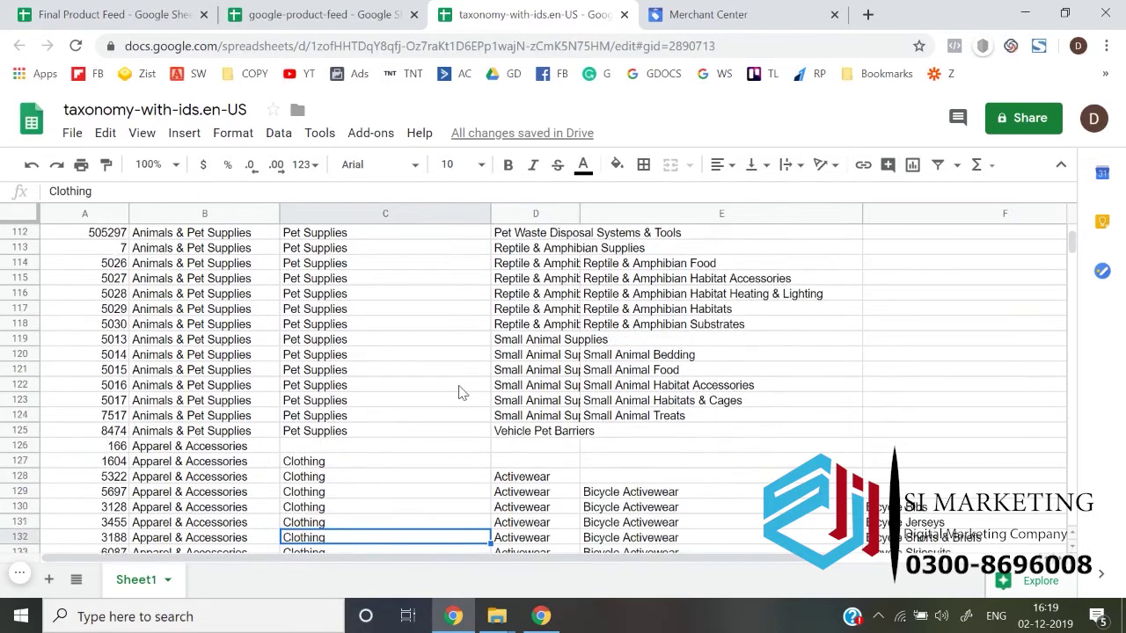
pyautogui.hotkey('ctrl', 'Up')
pyautogui.press('Down')
pyautogui.press('Up')
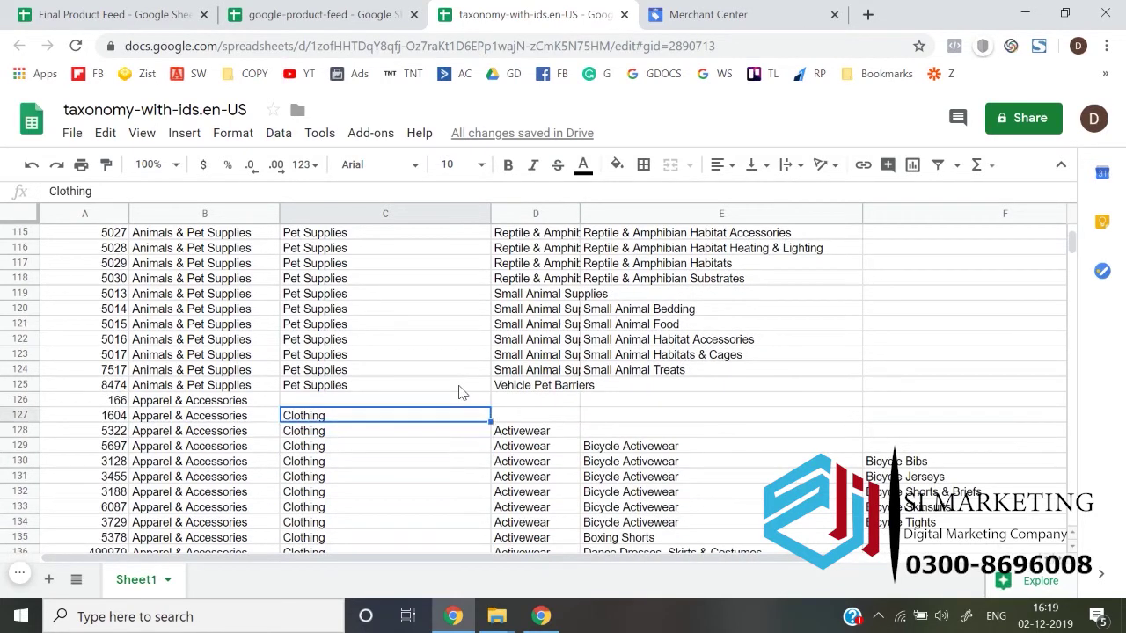
# Examine the Activewear subcategories from Bicycle Activewear down to the Motorcycle Protective Clothing row 144.
pyautogui.press('Down')
pyautogui.press('Down')
pyautogui.press('Down')
pyautogui.press('Down')
pyautogui.press('Down')
pyautogui.press('Down')
pyautogui.press('Down')
pyautogui.press('Down')
pyautogui.press('Down')
pyautogui.press('Down')
pyautogui.press('Down')
pyautogui.press('Down')
pyautogui.press('Down')
pyautogui.press('Down')
pyautogui.press('Down')
pyautogui.press('Down')
pyautogui.press('Down')
pyautogui.press('Right')
pyautogui.press('Right')
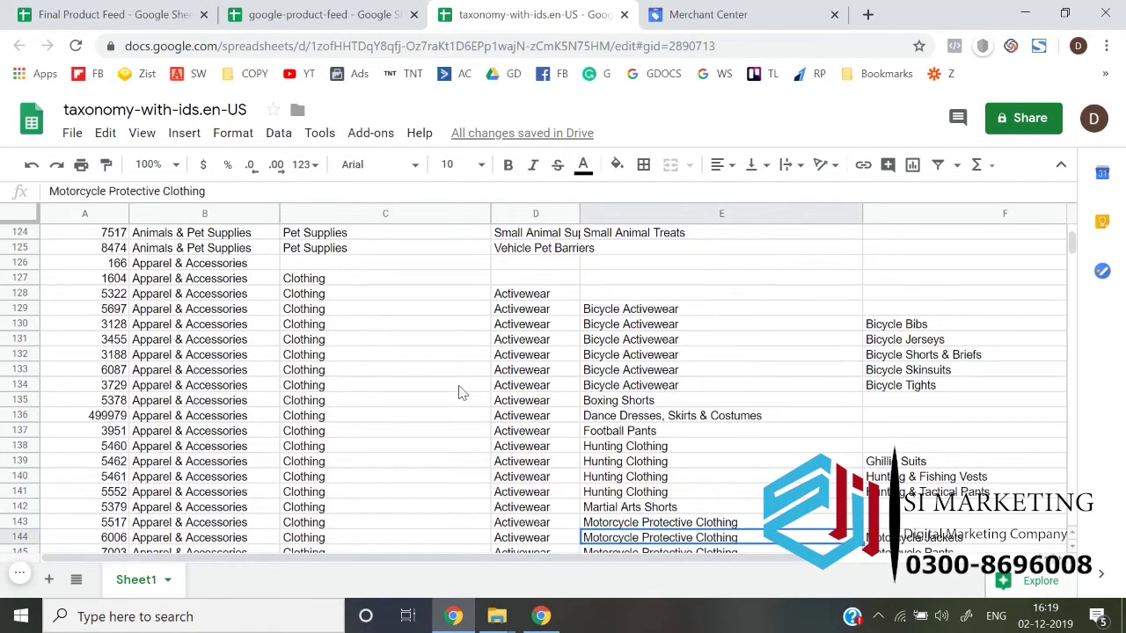
# Check the remaining Activewear rows and the Baby & Toddler Clothing subcategories down to Baby & Toddler Swimwear.
pyautogui.press('Down')
pyautogui.press('Down')
pyautogui.press('Down')
pyautogui.press('Down')
pyautogui.press('Down')
pyautogui.press('Down')
pyautogui.press('Down')
pyautogui.press('Down')
pyautogui.press('Down')
pyautogui.press('Down')
pyautogui.press('Down')
pyautogui.press('Down')
pyautogui.press('Down')
pyautogui.press('Down')
pyautogui.press('Down')
pyautogui.press('Down')
pyautogui.press('Down')
pyautogui.press('Down')
pyautogui.press('Down')
pyautogui.press('Down')
pyautogui.press('Down')
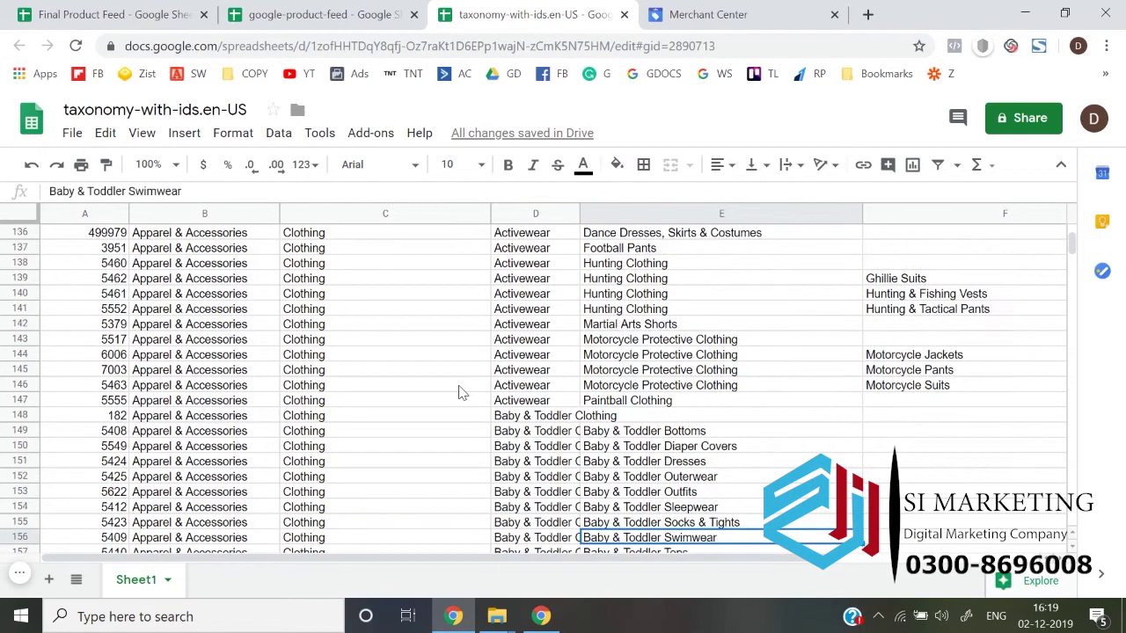
# Examine the categories from Baby & Toddler Tops through Dresses, One-Pieces, Outerwear and Pants down to Pajamas row 181.
pyautogui.press('Down')
pyautogui.press('Down')
pyautogui.press('Down')
pyautogui.press('Down')
pyautogui.press('Down')
pyautogui.press('Down')
pyautogui.press('Down')
pyautogui.press('Down')
pyautogui.press('Down')
pyautogui.press('Down')
pyautogui.press('Down')
pyautogui.press('Down')
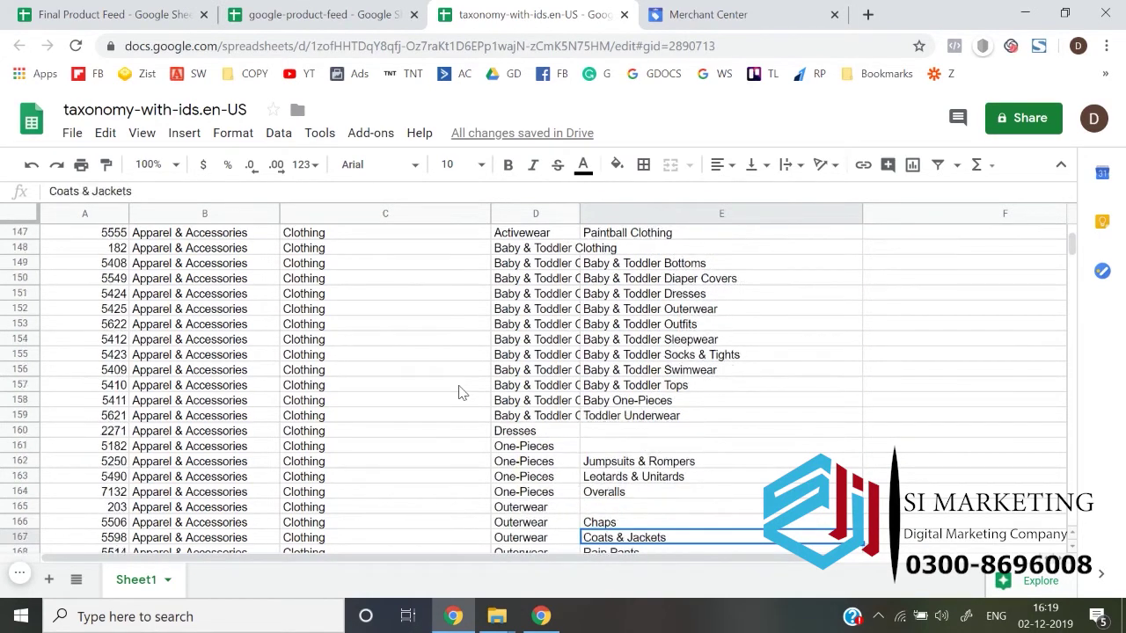
pyautogui.press('Down')
pyautogui.press('Down')
pyautogui.press('Down')
pyautogui.press('Down')
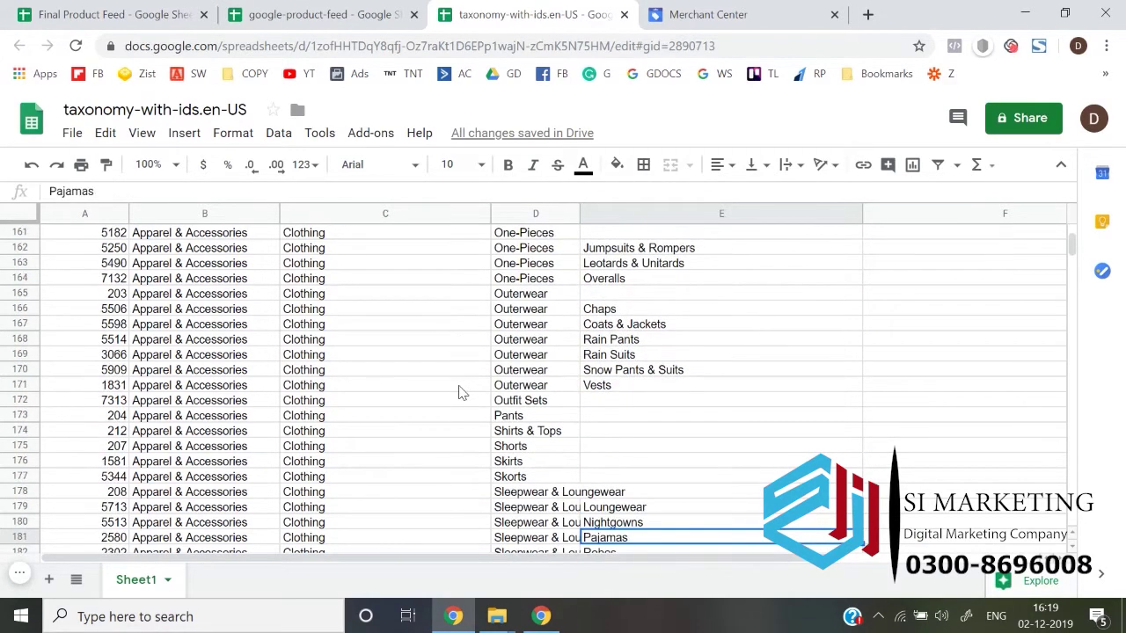
# Review the main clothing categories from Sleepwear & Loungewear back up to Shirts & Tops row 174.
pyautogui.press('Left')
pyautogui.press('Up')
pyautogui.press('Up')
pyautogui.press('Up')
pyautogui.press('Up')
pyautogui.press('Up')
pyautogui.press('Up')
pyautogui.press('Up')
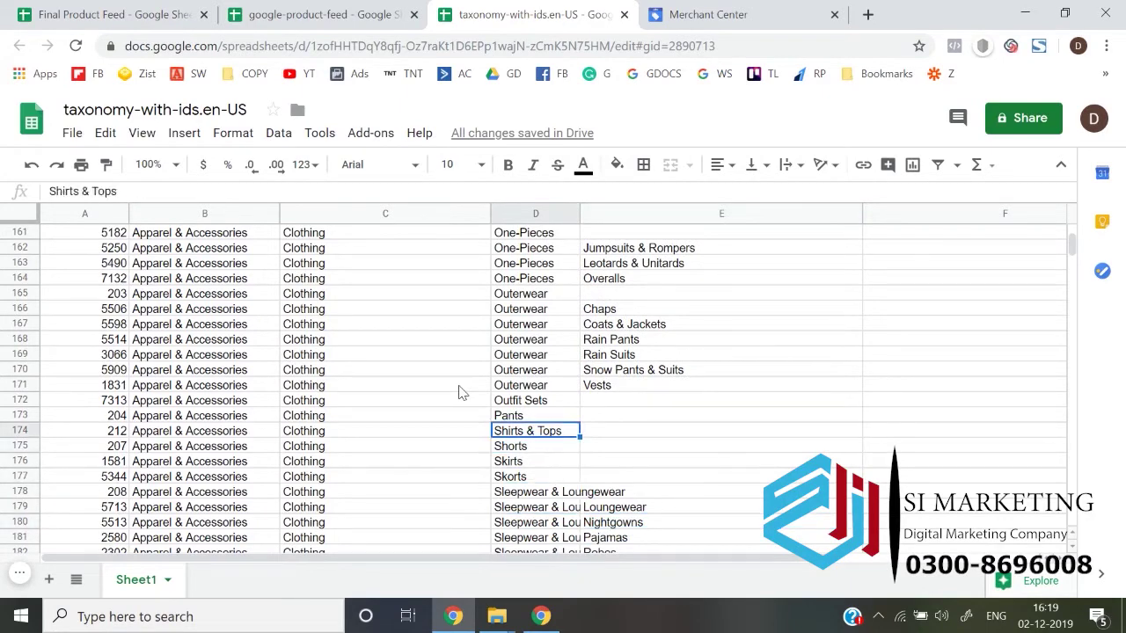
# Check the Shorts, Skirts, Skorts and Sleepwear & Loungewear categories below Shirts & Tops.
pyautogui.press('Down')
pyautogui.press('Down')
pyautogui.press('Down')
pyautogui.press('Down')
pyautogui.press('Down')
pyautogui.press('Down')
pyautogui.press('Down')
pyautogui.press('Down')
pyautogui.press('Down')
pyautogui.press('Down')
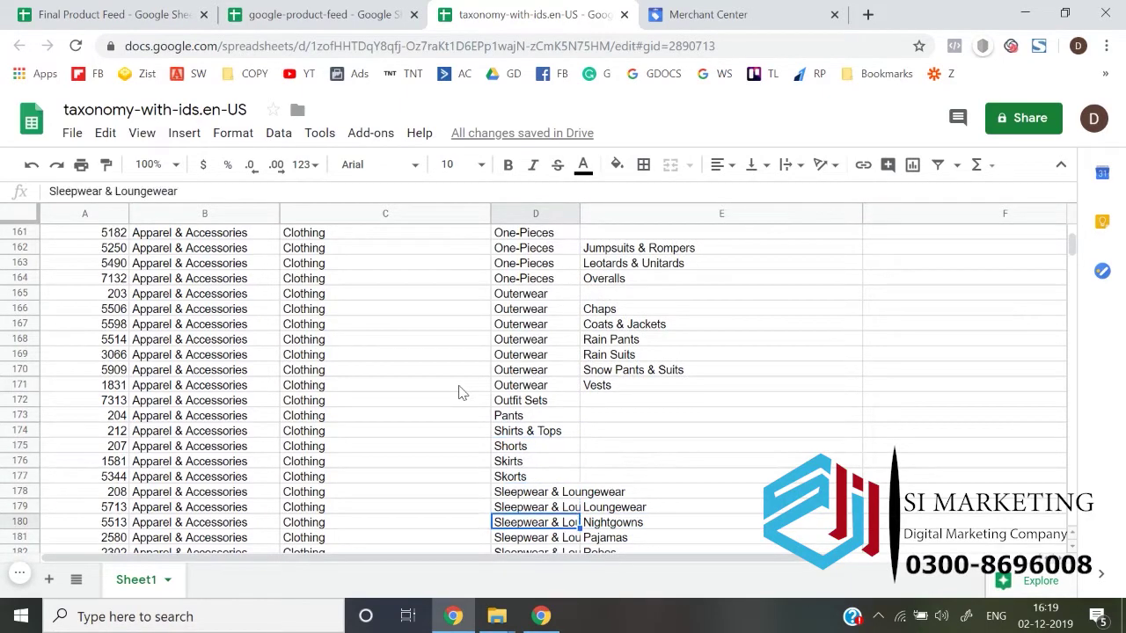
# Check the clothing categories from Pajamas through Suits, Swimwear and Traditional & Ceremonial Clothing down to Saris & Lehengas row 196.
pyautogui.press('Down')
pyautogui.press('Down')
pyautogui.press('Down')
pyautogui.press('Down')
pyautogui.press('Down')
pyautogui.press('Down')
pyautogui.press('Down')
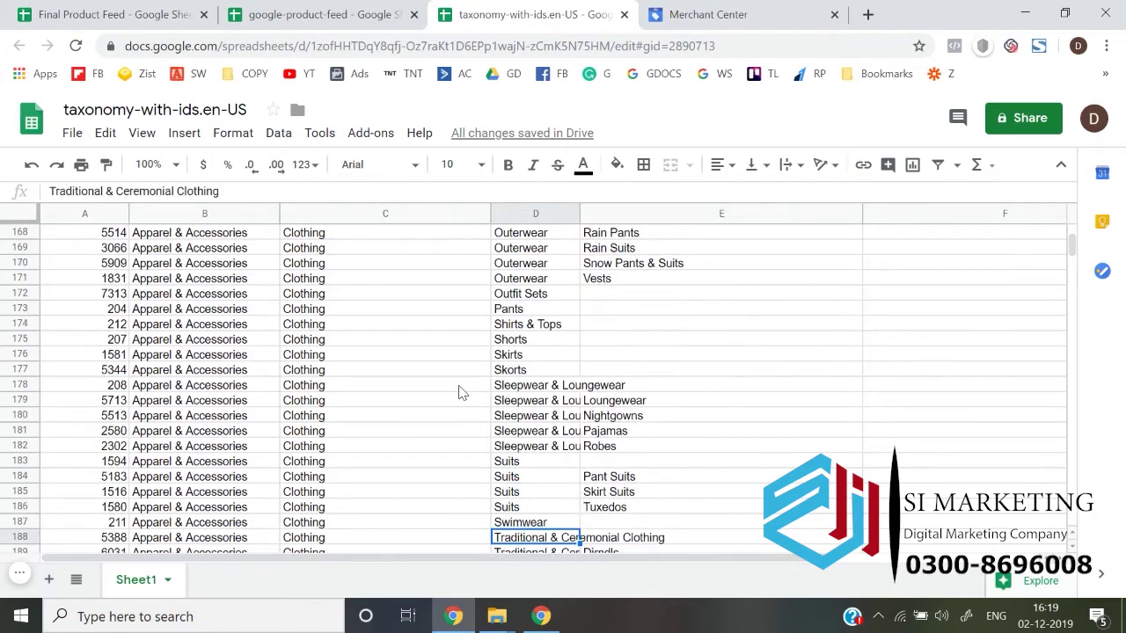
pyautogui.press('Down')
pyautogui.press('Down')
pyautogui.press('Down')
pyautogui.press('Down')
pyautogui.press('Down')
pyautogui.press('Down')
pyautogui.press('Down')
pyautogui.press('Down')
pyautogui.press('Down')
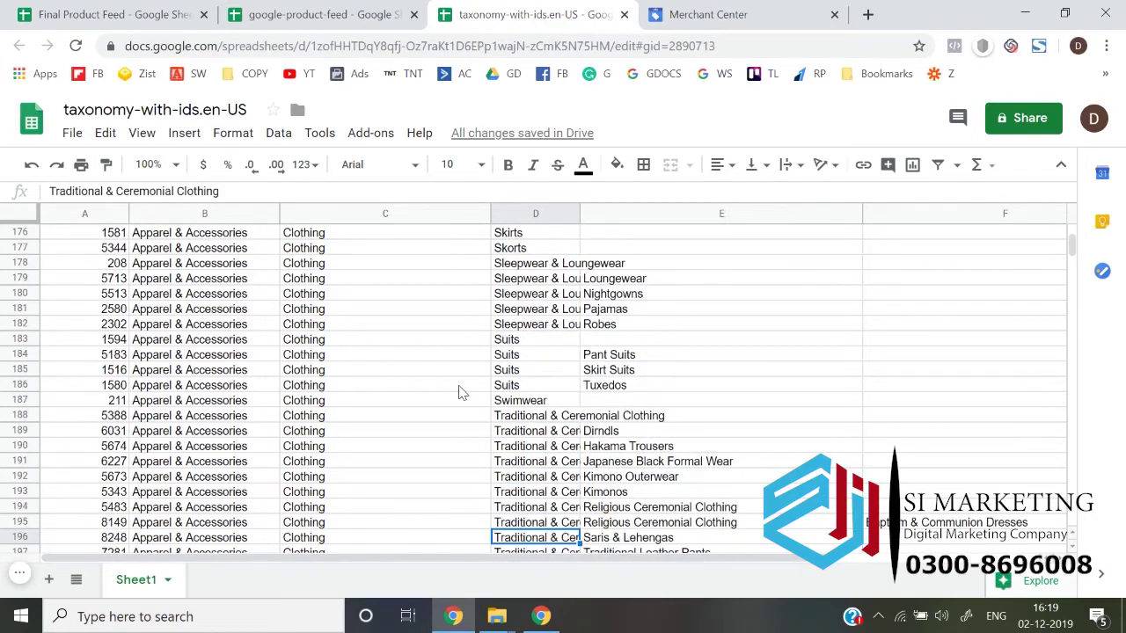
# Examine the Underwear & Socks subcategories from Bra Accessories down to Lingerie Accessories row 211.
pyautogui.press('Down')
pyautogui.press('Down')
pyautogui.press('Down')
pyautogui.press('Down')
pyautogui.press('Down')
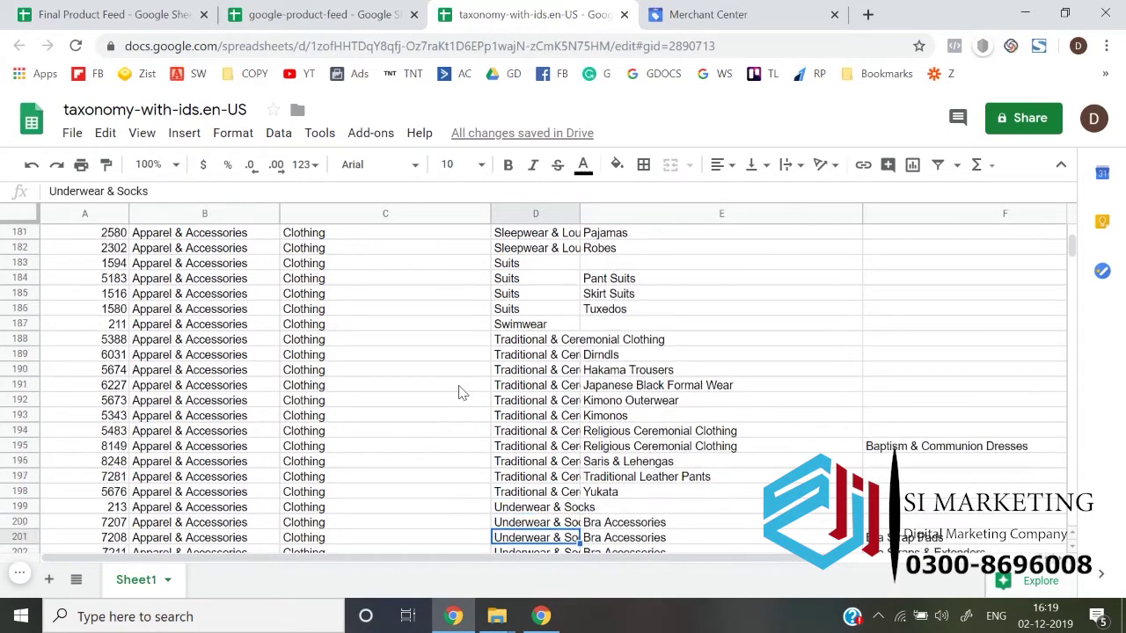
pyautogui.press('Down')
pyautogui.press('Down')
pyautogui.press('Down')
pyautogui.press('Down')
pyautogui.press('Down')
pyautogui.press('Down')
pyautogui.press('Down')
pyautogui.press('Down')
pyautogui.press('Down')
pyautogui.press('Down')
pyautogui.press('Down')
pyautogui.press('Down')
pyautogui.press('Down')
pyautogui.press('Down')
pyautogui.press('Down')
pyautogui.press('Down')
pyautogui.press('Down')
pyautogui.press('Down')
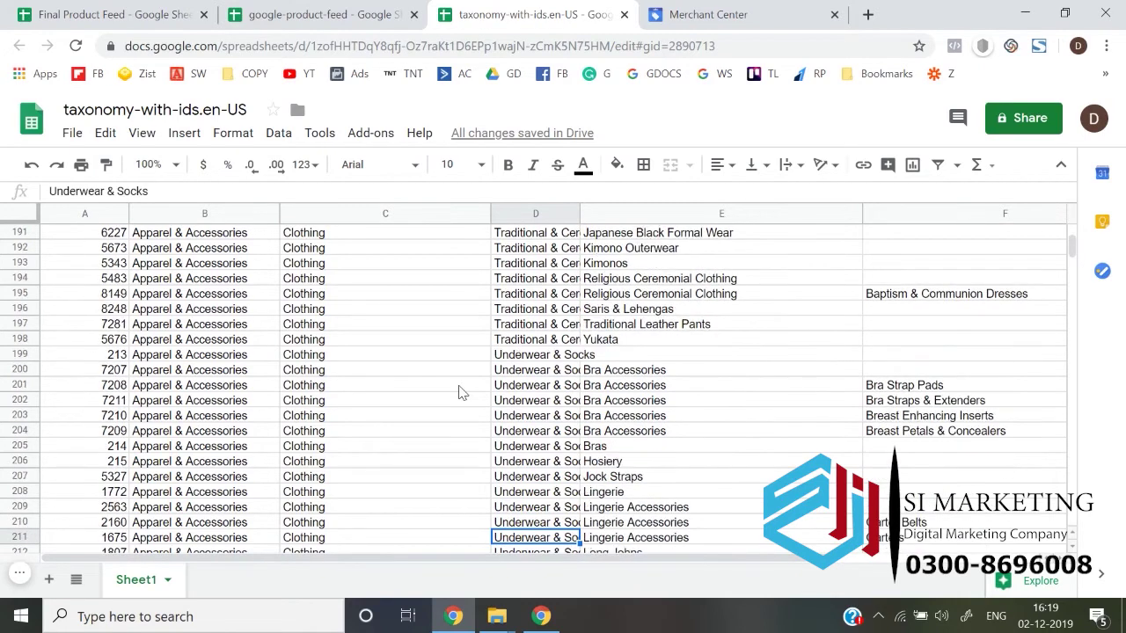
# Review the Uniforms, Wedding & Bridal Party Dresses and Baby & Toddler Clothing Accessories categories down to Baby Protective Wear row 251.
pyautogui.press('Down')
pyautogui.press('Down')
pyautogui.press('Down')
pyautogui.press('Down')
pyautogui.press('Down')
pyautogui.press('Down')
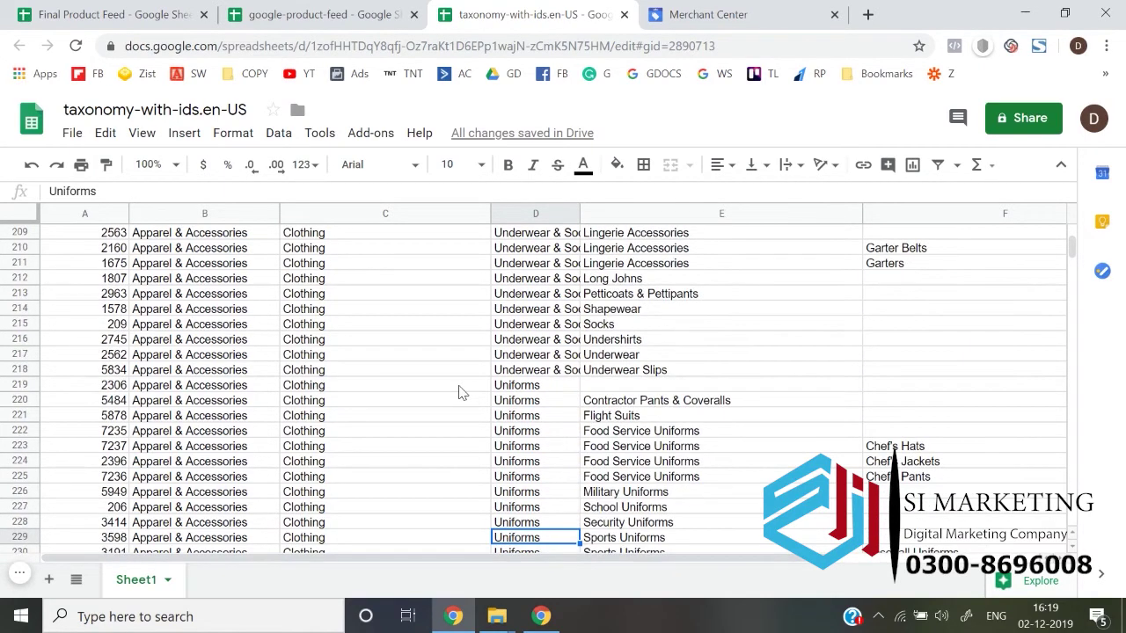
pyautogui.press('Down')
pyautogui.press('Down')
pyautogui.press('Down')
pyautogui.press('Down')
pyautogui.press('Down')
pyautogui.press('Down')
pyautogui.press('Down')
pyautogui.press('Down')
pyautogui.press('Down')
pyautogui.press('Down')
pyautogui.press('Down')
pyautogui.press('Down')
pyautogui.press('Down')
pyautogui.press('Down')
pyautogui.press('Down')
pyautogui.press('Down')
pyautogui.press('Down')
pyautogui.press('Down')
pyautogui.press('Down')
pyautogui.press('Down')
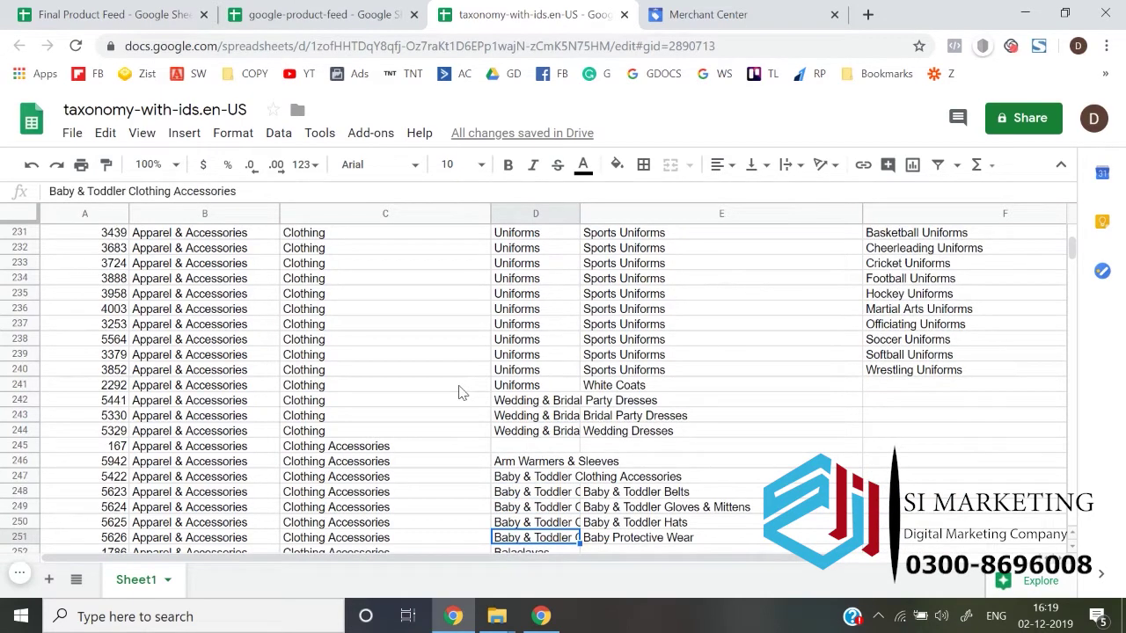
# Check the Clothing Accessories categories from Balaclavas and Bandanas & Headties through Belts to Bridal Accessories.
pyautogui.press('Up')
pyautogui.press('Up')
pyautogui.press('Up')
pyautogui.press('Down')
pyautogui.press('Down')
pyautogui.press('Down')
pyautogui.press('Down')
pyautogui.press('Down')
pyautogui.press('Down')
pyautogui.press('Down')
pyautogui.press('Down')
pyautogui.press('Down')
pyautogui.press('Down')
pyautogui.press('Down')
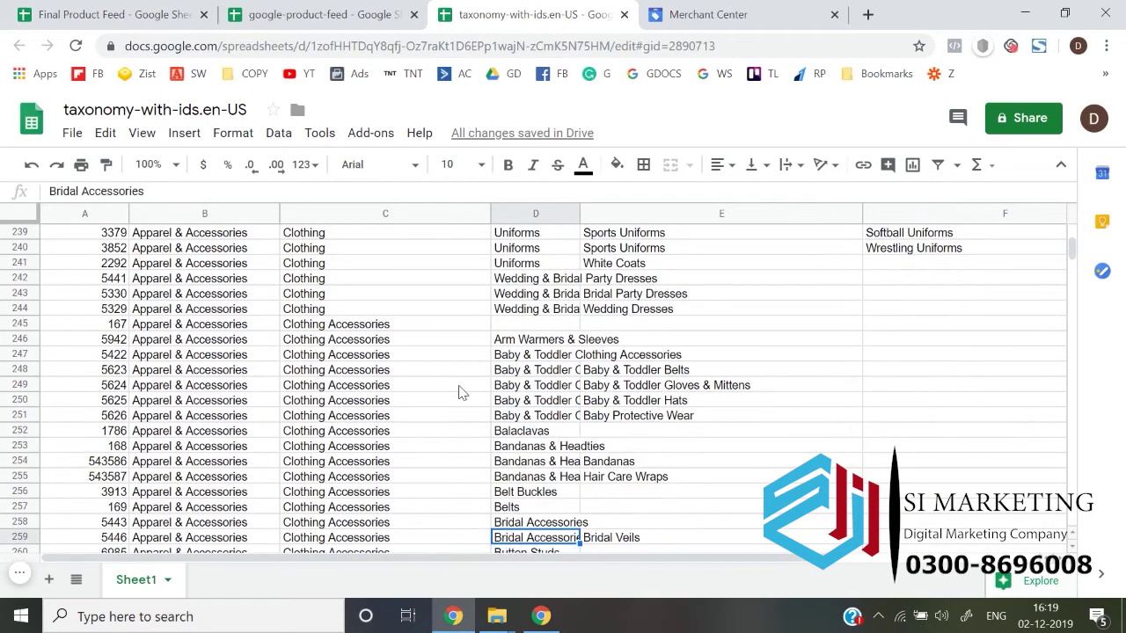
pyautogui.press('Down')
pyautogui.press('Down')
pyautogui.press('Up')
pyautogui.press('Up')
pyautogui.press('Up')
pyautogui.press('Up')
pyautogui.press('Up')
pyautogui.press('Down')
pyautogui.press('Down')
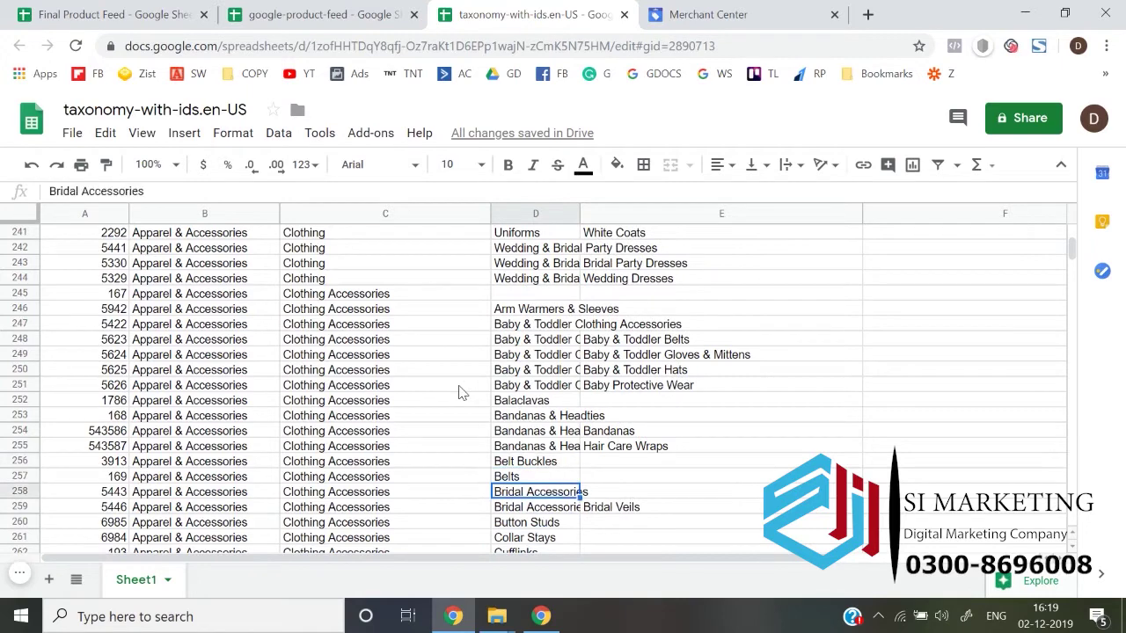
# Examine the accessory categories from Button Studs through Gloves & Mittens, Hair Accessories and Hats down to Headwear row 287.
pyautogui.press('Down')
pyautogui.press('Down')
pyautogui.press('Down')
pyautogui.press('Down')
pyautogui.press('Down')
pyautogui.press('Down')
pyautogui.press('Down')
pyautogui.press('Down')
pyautogui.press('Down')
pyautogui.press('Down')
pyautogui.press('Down')
pyautogui.press('Down')
pyautogui.press('Down')
pyautogui.press('Down')
pyautogui.press('Down')
pyautogui.press('Down')
pyautogui.press('Down')
pyautogui.press('Down')
pyautogui.press('Down')
pyautogui.press('Down')
pyautogui.press('Down')
pyautogui.press('Down')
pyautogui.press('Down')
pyautogui.press('Down')
pyautogui.press('Down')
pyautogui.press('Down')
pyautogui.press('Down')
pyautogui.press('Down')
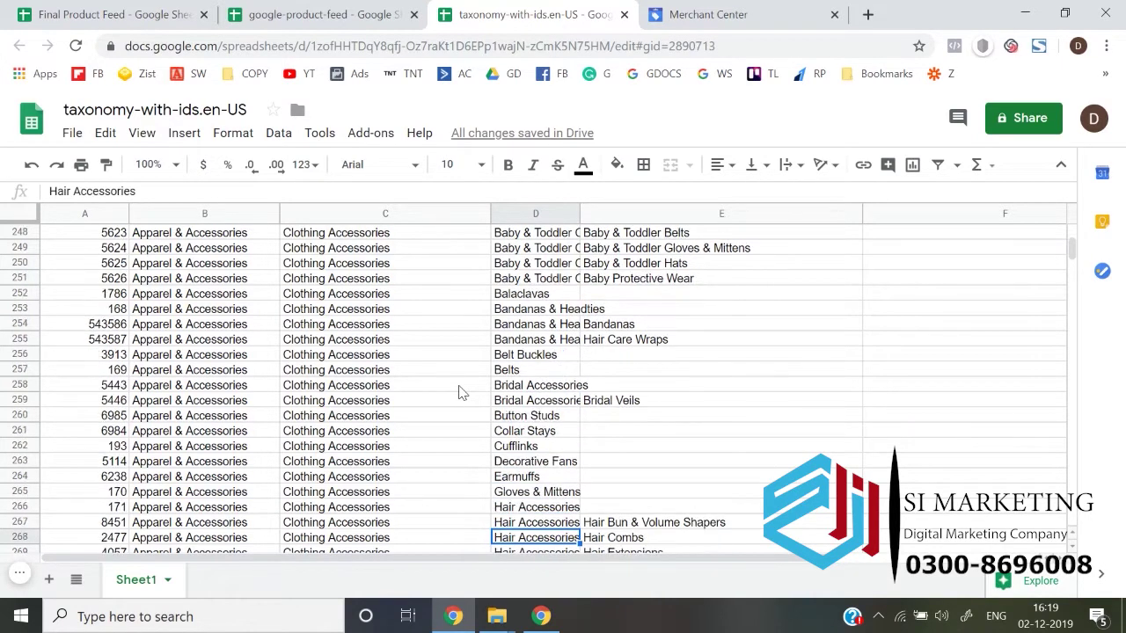
pyautogui.press('Down')
pyautogui.press('Down')
pyautogui.press('Down')
pyautogui.press('Down')
pyautogui.press('Down')
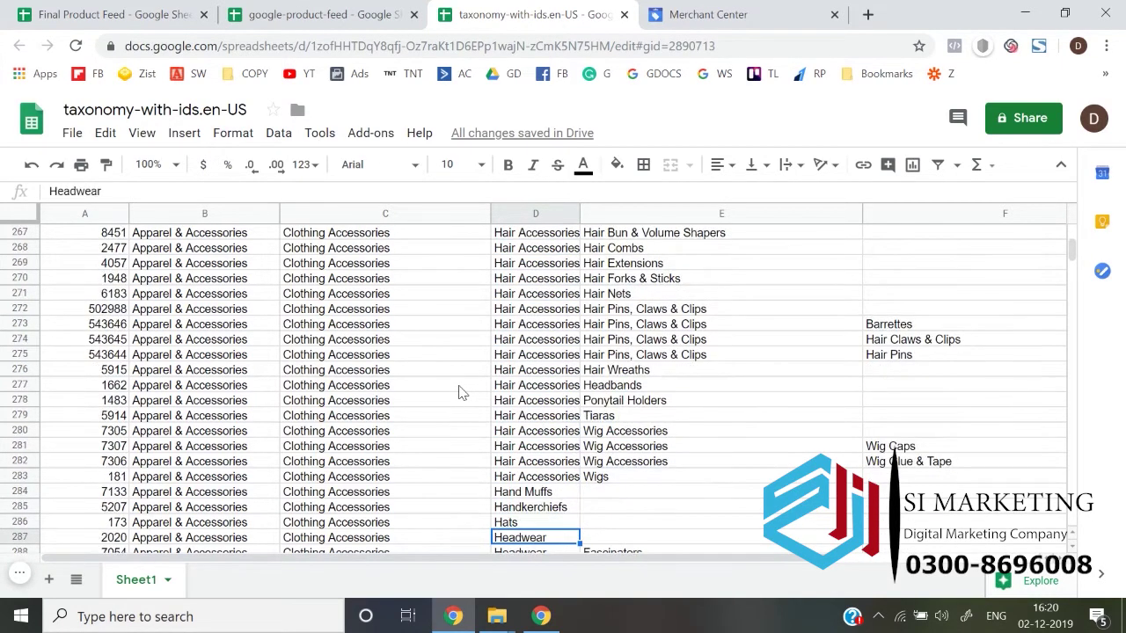
# Review the Headwear subcategories and the Leg Warmers, Leis and Maternity Belts & Support Bands rows down to Neck Gaiters.
pyautogui.press('Up')
pyautogui.press('Down')
pyautogui.press('Down')
pyautogui.press('Down')
pyautogui.press('Down')
pyautogui.press('Down')
pyautogui.press('Down')
pyautogui.press('Down')
pyautogui.press('Down')
pyautogui.press('Down')
pyautogui.press('Down')
pyautogui.press('Down')
pyautogui.press('Down')
pyautogui.press('Down')
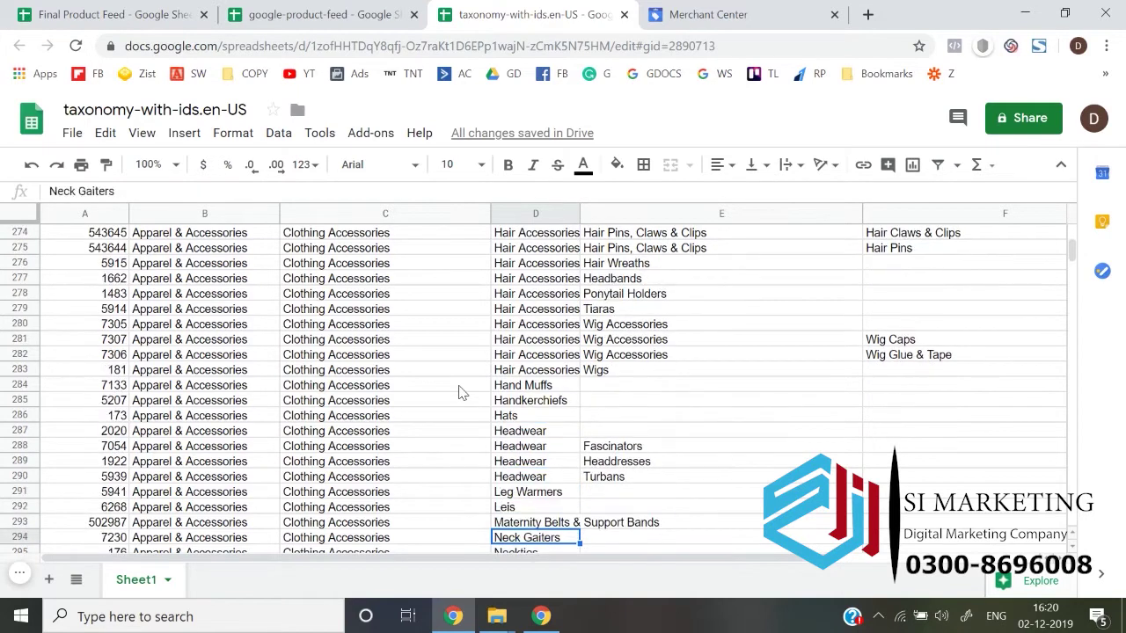
# Check the remaining Clothing Accessories rows from Neckties through Scarves & Shawls and Sunglasses to Traditional Clothing Accessories row 306.
pyautogui.press('Down')
pyautogui.press('Down')
pyautogui.press('Down')
pyautogui.press('Down')
pyautogui.press('Down')
pyautogui.press('Down')
pyautogui.press('Down')
pyautogui.press('Down')
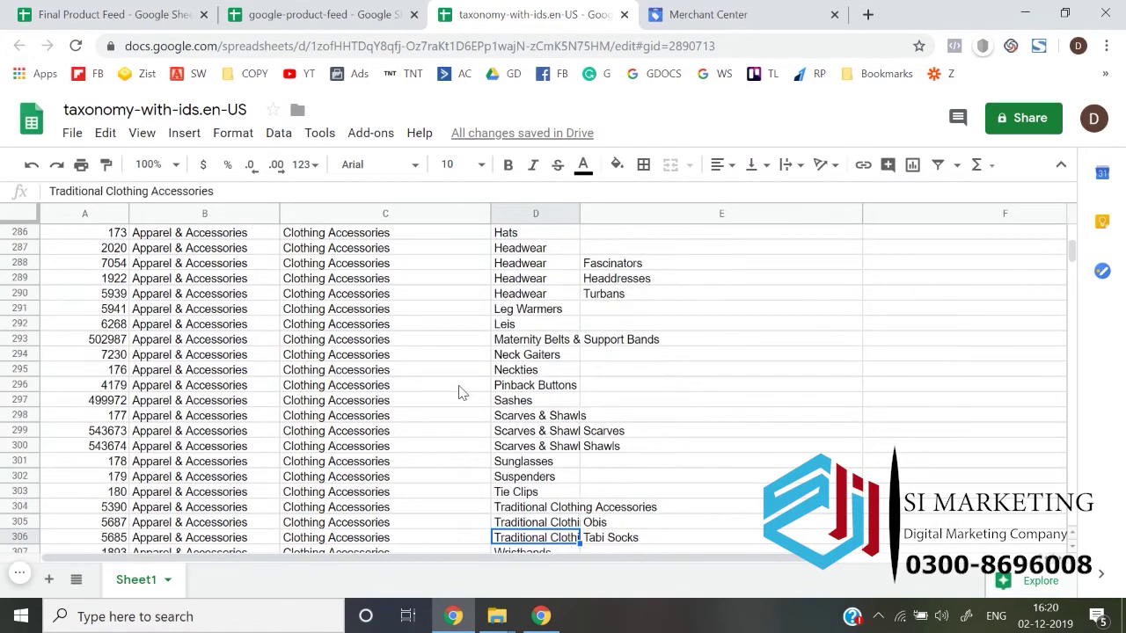
pyautogui.press('Up')
pyautogui.press('Up')
pyautogui.press('Up')
pyautogui.press('Up')
pyautogui.press('Up')
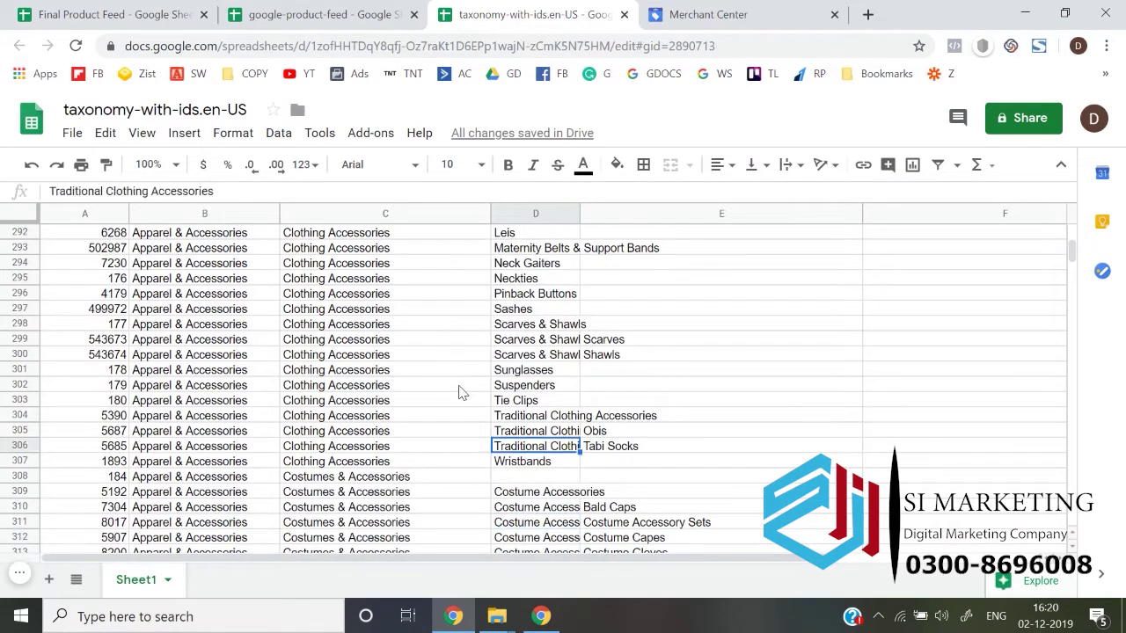
# Review the Clothing Accessories rows from Wristbands back up to the Headwear Turbans row 290.
pyautogui.press('Down')
pyautogui.press('Up')
pyautogui.press('Up')
pyautogui.press('Up')
pyautogui.press('Up')
pyautogui.press('Up')
pyautogui.press('Up')
pyautogui.press('Up')
pyautogui.press('Up')
pyautogui.press('Up')
pyautogui.press('Up')
pyautogui.press('Up')
pyautogui.press('Up')
pyautogui.press('Up')
pyautogui.press('Up')
pyautogui.press('Up')
pyautogui.press('Up')
pyautogui.press('Up')
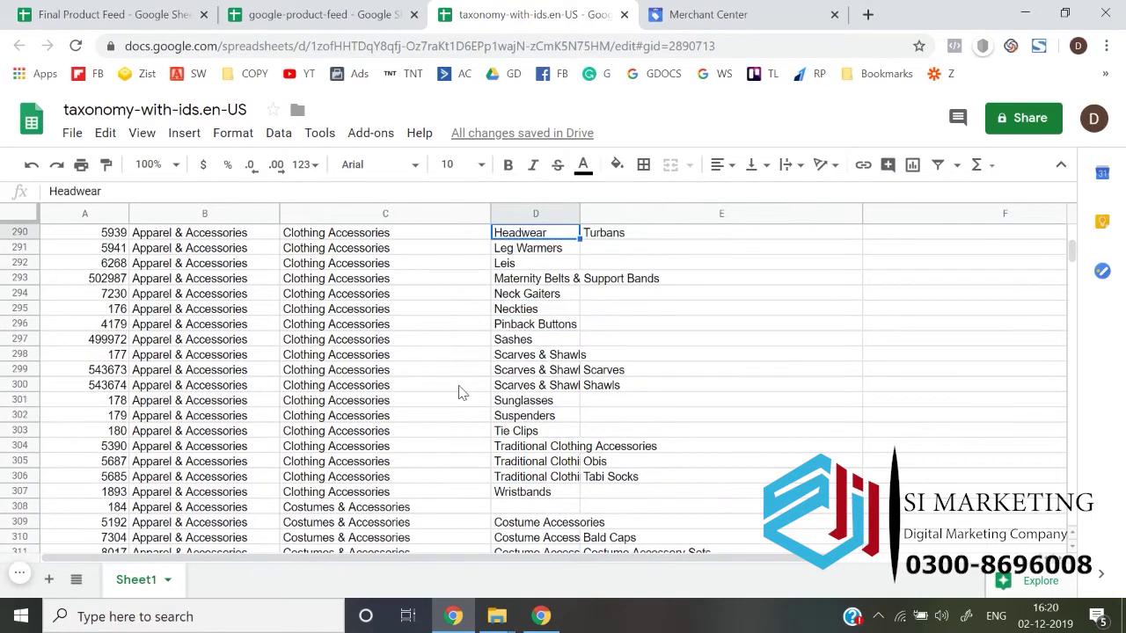
# Search the taxonomy sheet for "shir" and "pain", shorten the term to "pa" and step through its matches.
pyautogui.hotkey('ctrl', 'f')
pyautogui.write('shir')
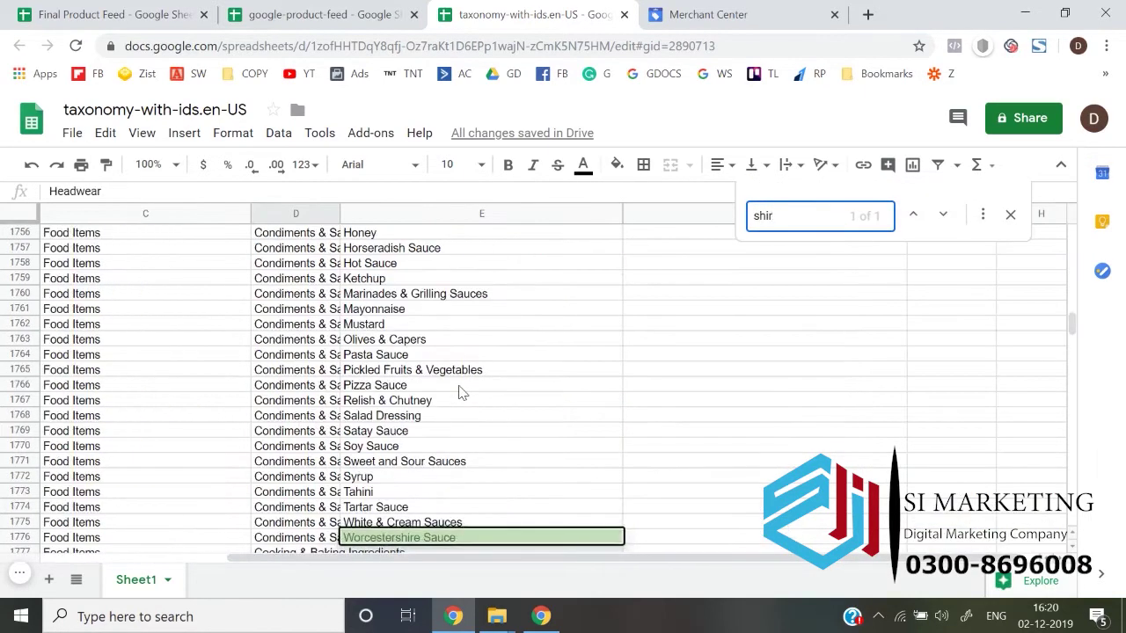
pyautogui.press('BackSpace')
pyautogui.press('BackSpace')
pyautogui.press('BackSpace')
pyautogui.write('pain')
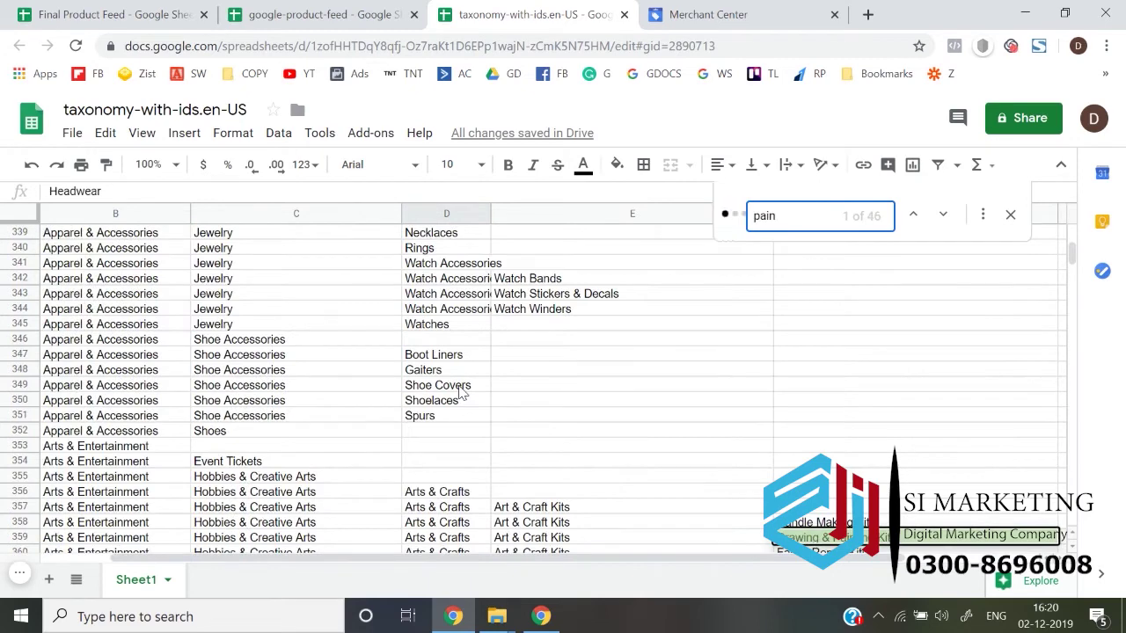
pyautogui.write('ts')
pyautogui.press('BackSpace')
pyautogui.press('BackSpace')
pyautogui.press('BackSpace')
pyautogui.press('BackSpace')
pyautogui.press('Return')
pyautogui.press('Return')
pyautogui.press('Return')
pyautogui.press('Return')
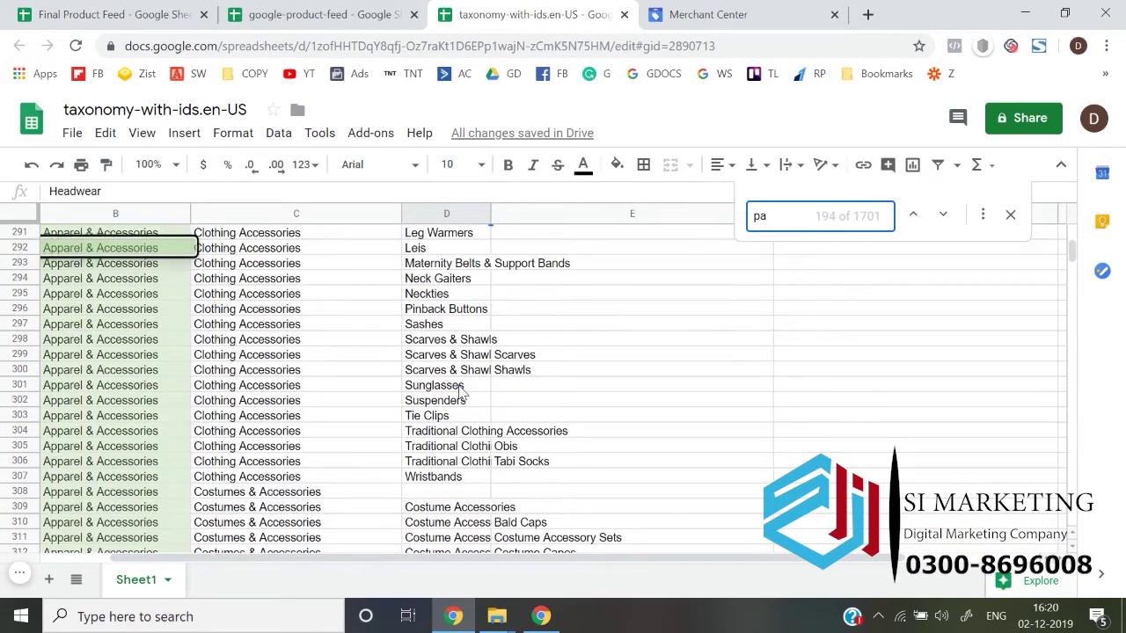
# Search the taxonomy sheet for "pants" and step through the matches from Football Pants to Petticoats & Pettipants.
pyautogui.write('n')
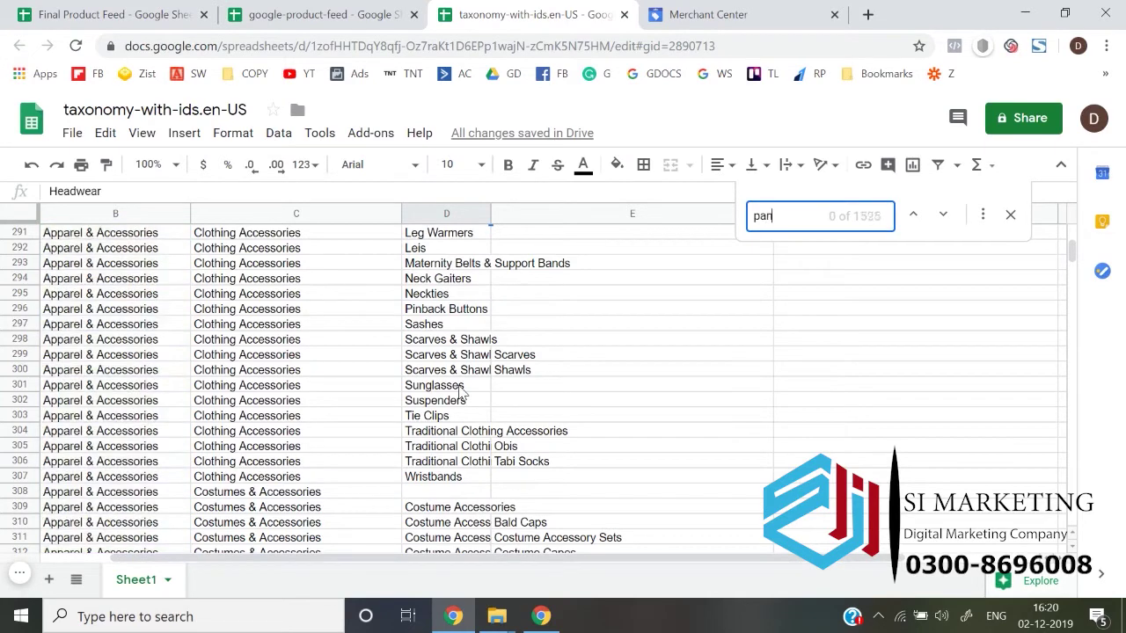
pyautogui.write('ts')
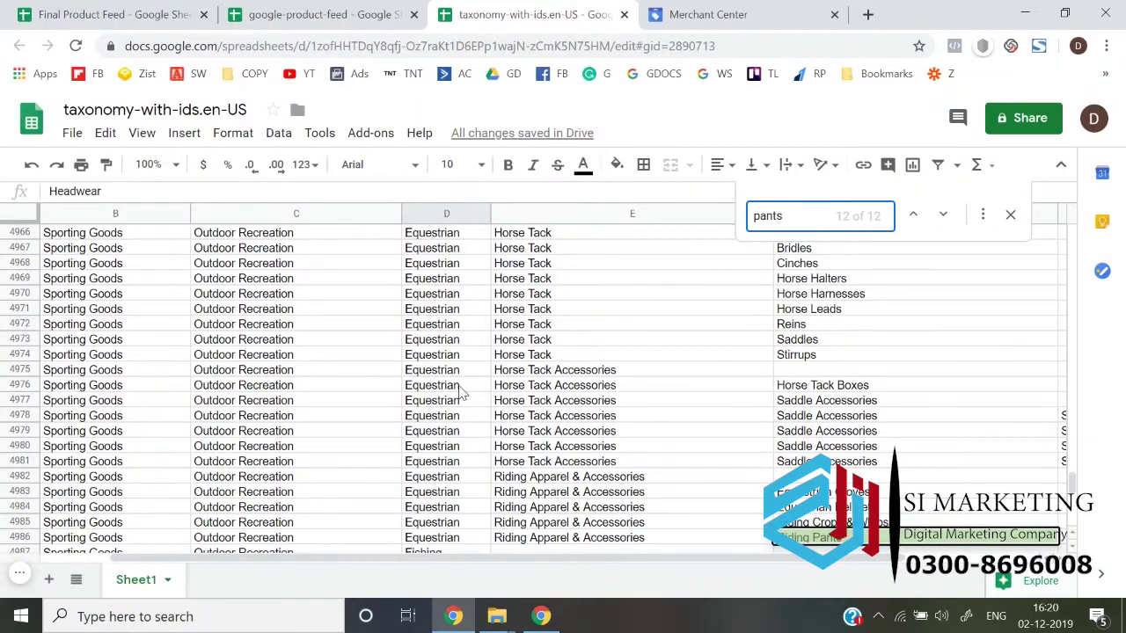
pyautogui.press('Return')
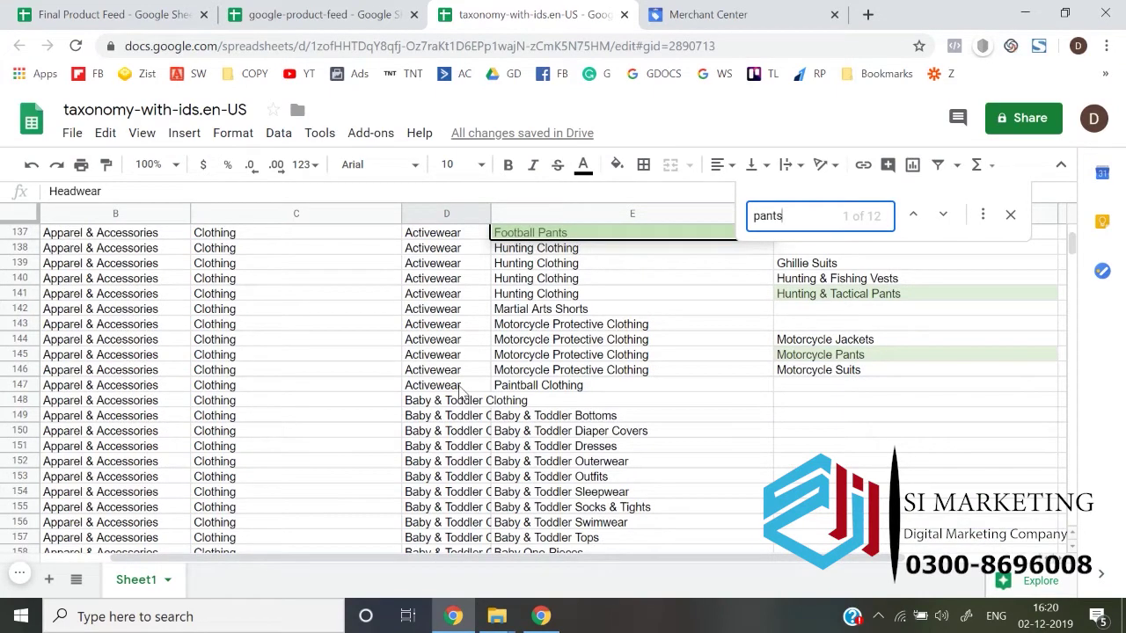
pyautogui.press('Return')
pyautogui.press('Return')
pyautogui.press('Return')
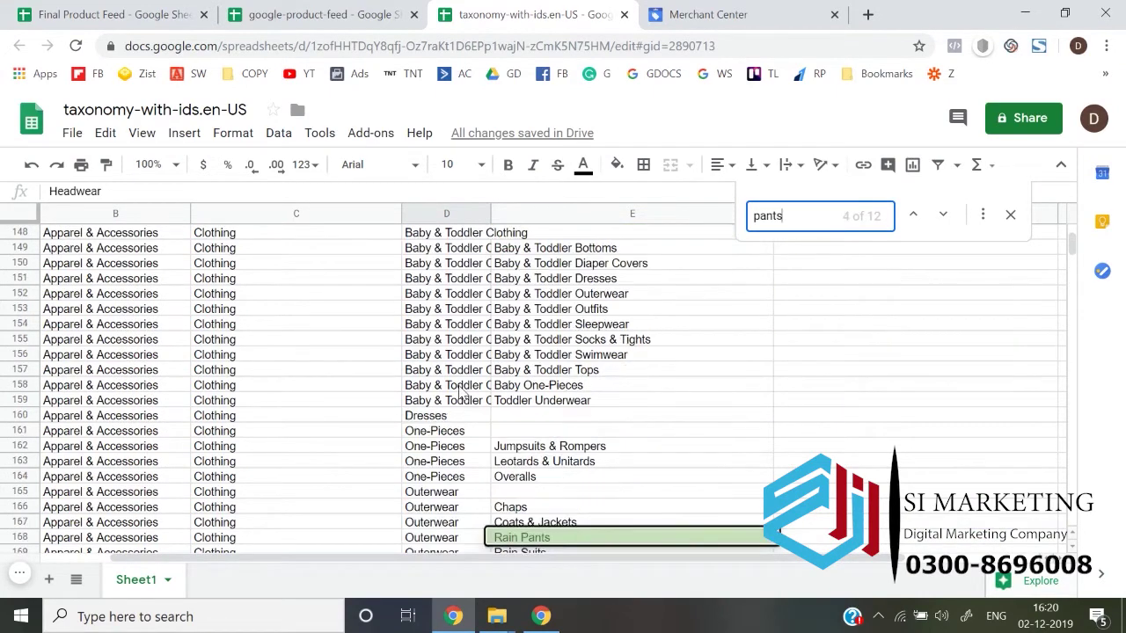
pyautogui.press('Return')
pyautogui.press('Return')
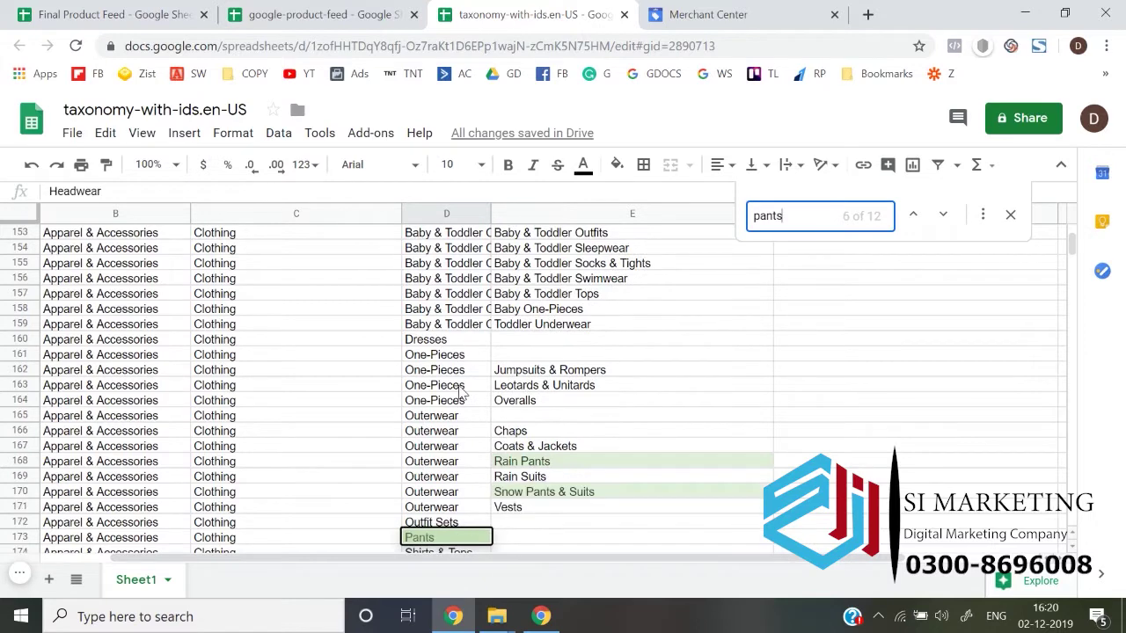
pyautogui.press('Return')
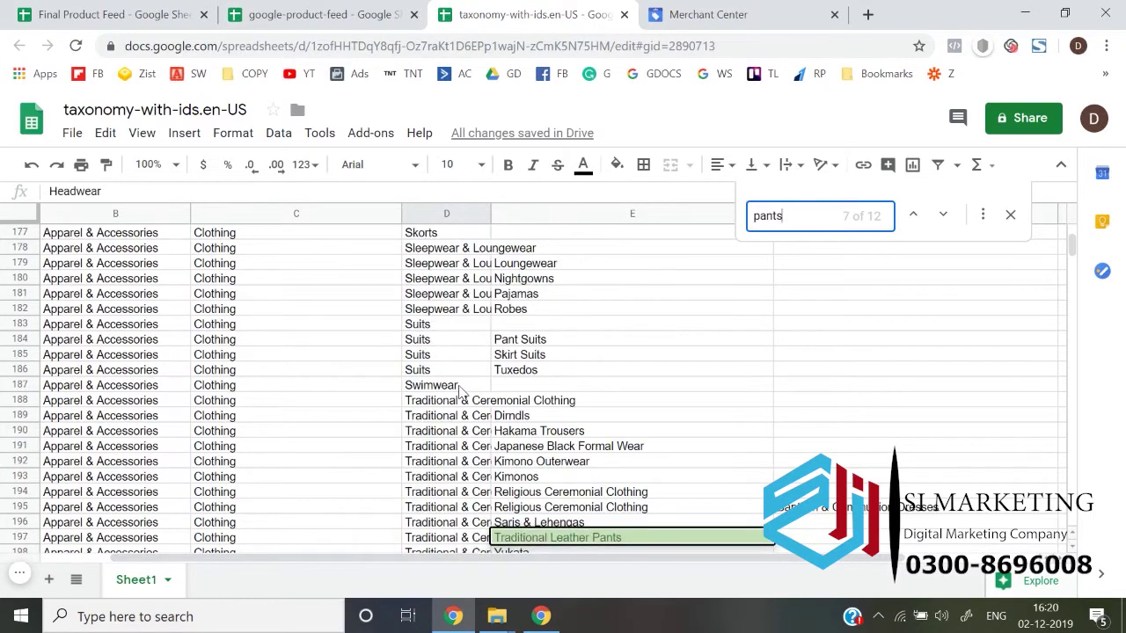
pyautogui.press('Return')
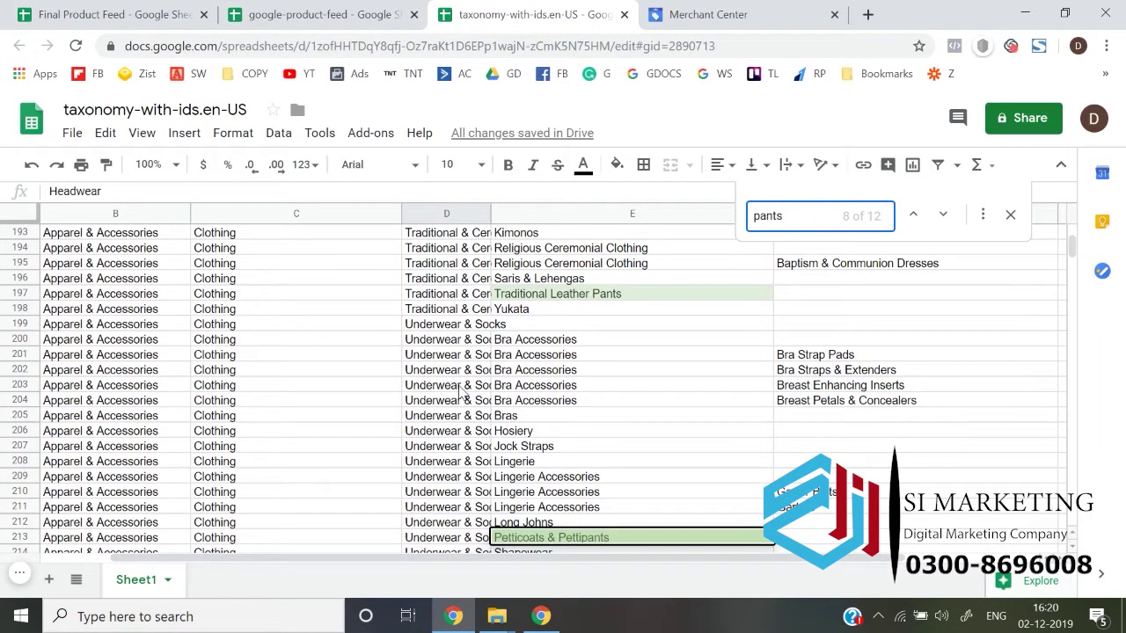
# Search the taxonomy sheet for "trouser" and for "shirt", stopping at the Shirts & Tops row 174.
pyautogui.write('tro')
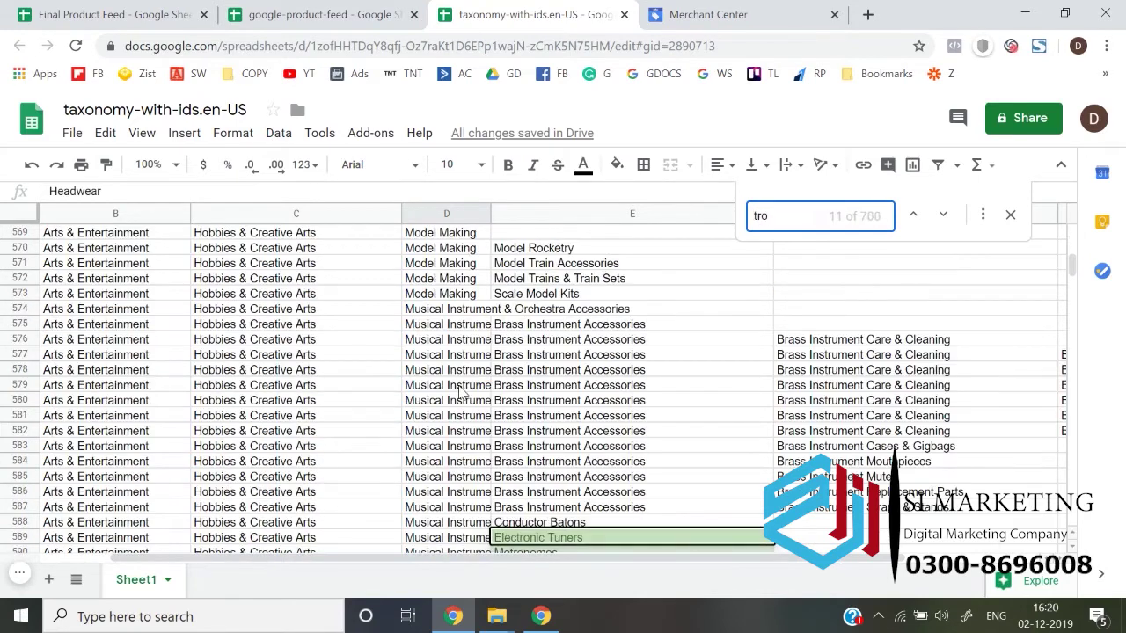
pyautogui.write('user')
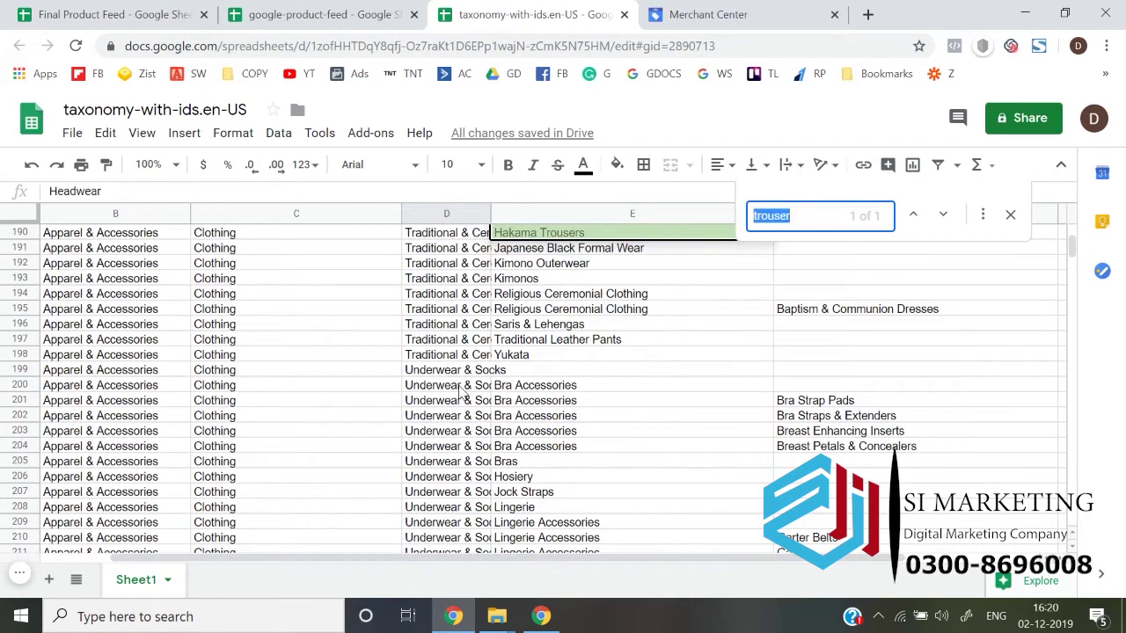
pyautogui.write('shirt')
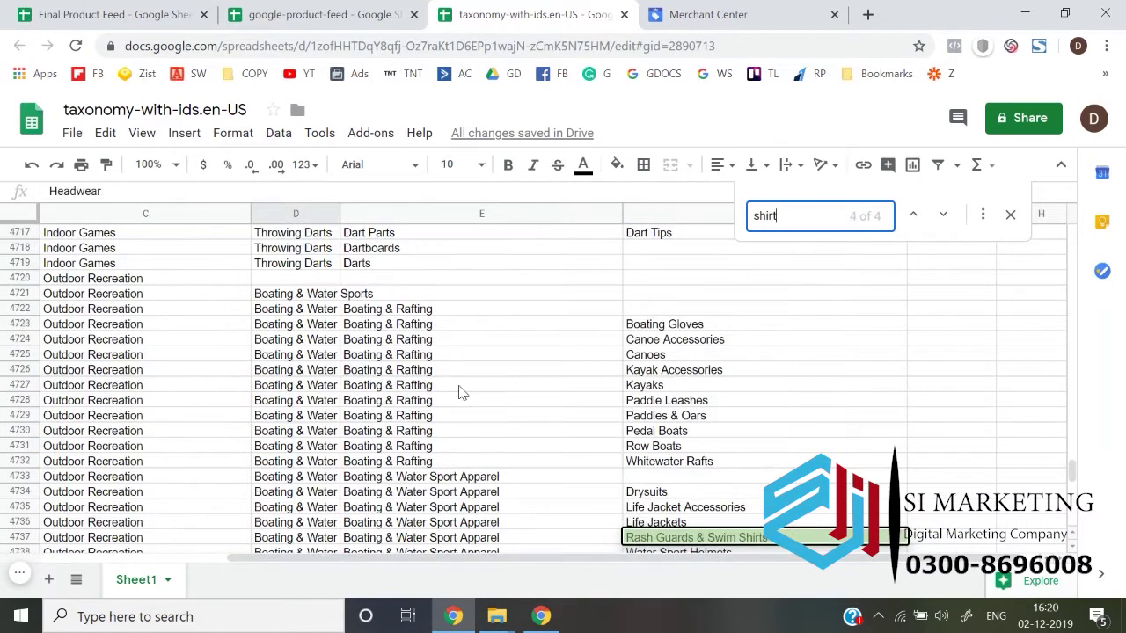
pyautogui.press('Return')
pyautogui.press('Escape')
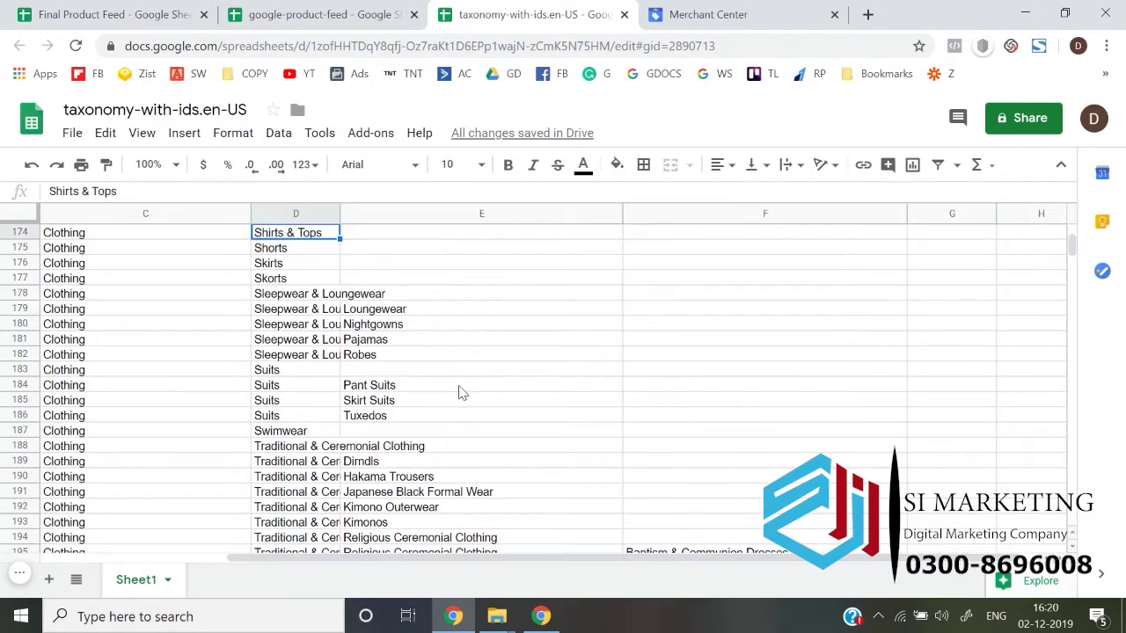
# Check the category IDs around Shirts & Tops and the Clothing rows up to Outerwear row 170.
pyautogui.press('Up')
pyautogui.press('Up')
pyautogui.press('Down')
pyautogui.press('Down')
pyautogui.press('Left')
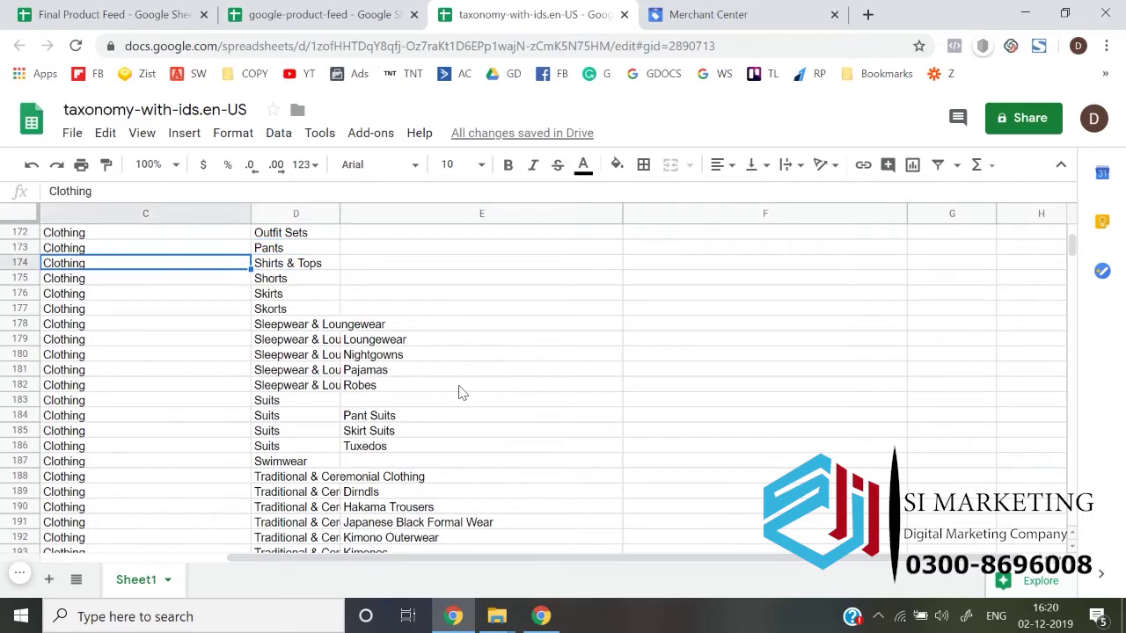
pyautogui.press('Left')
pyautogui.press('Left')
pyautogui.press('Up')
pyautogui.press('Right')
pyautogui.press('Up')
pyautogui.press('Right')
pyautogui.press('Right')
pyautogui.press('Up')
pyautogui.press('Up')
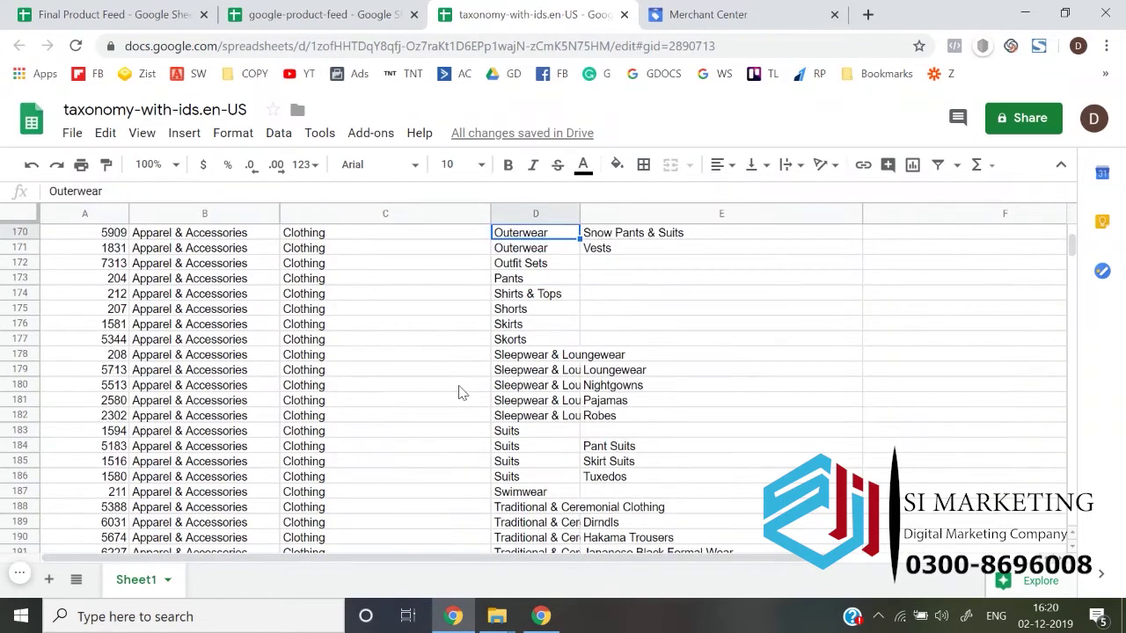
# Examine the Clothing subcategories from Outerwear row 169 down through Pants and Shorts to Skirts row 176.
pyautogui.press('Up')
pyautogui.press('Down')
pyautogui.press('Down')
pyautogui.press('Down')
pyautogui.press('Down')
pyautogui.press('Down')
pyautogui.press('Down')
pyautogui.press('Down')
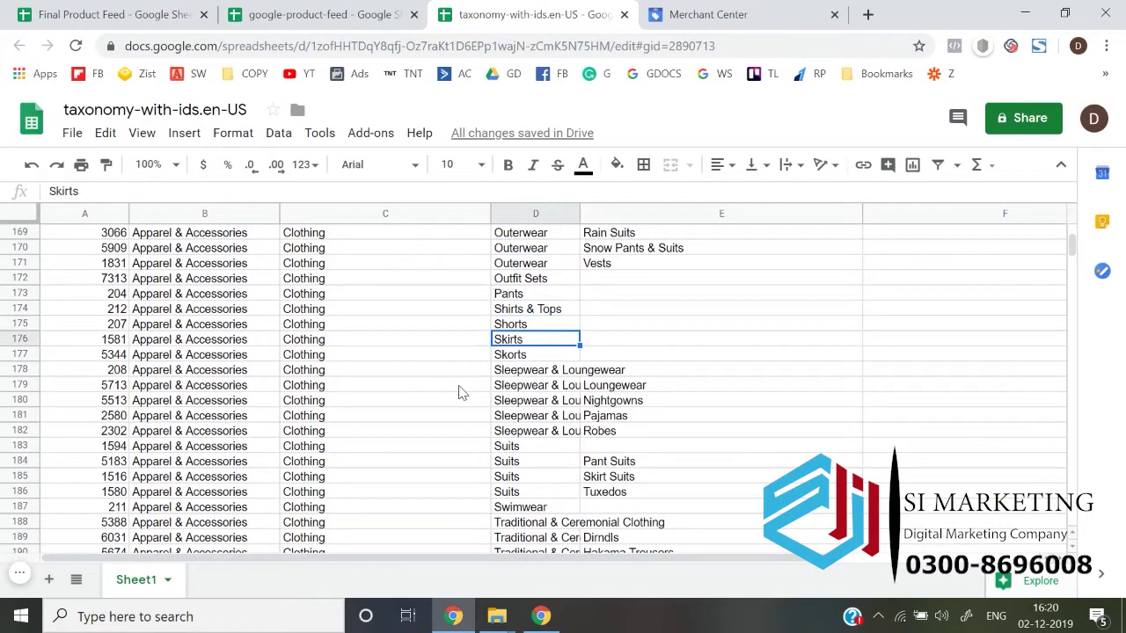
# Copy the category ID 204 for Pants from row 173 of the taxonomy sheet.
pyautogui.press('Up')
pyautogui.press('Up')
pyautogui.press('Up')
pyautogui.press('Left')
pyautogui.press('Left')
pyautogui.press('Left')
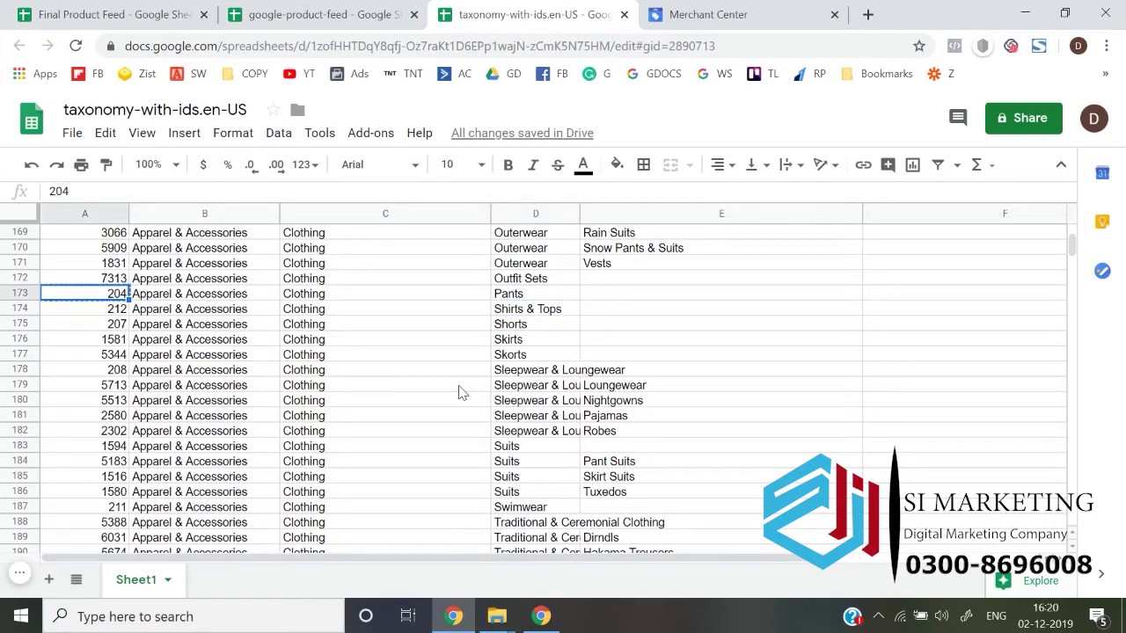
# Switch to the Final Product Feed sheet and set the product type in row 4 to 204.
pyautogui.click(299, 14)
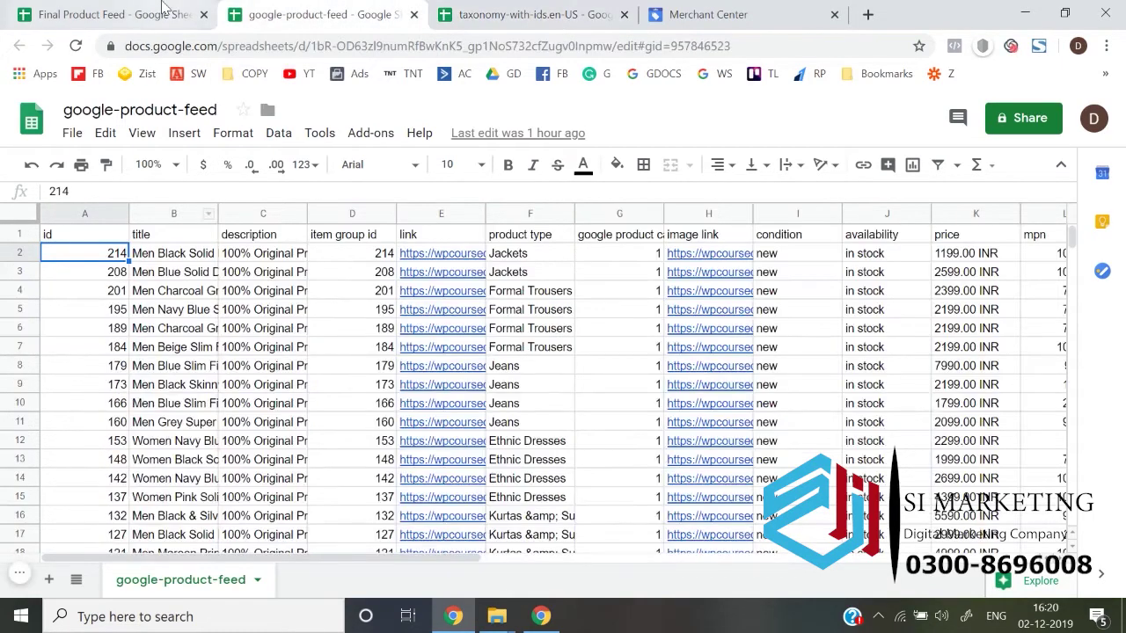
pyautogui.click(162, 7)
pyautogui.press('Right')
pyautogui.press('Right')
pyautogui.press('Right')
pyautogui.write('204')
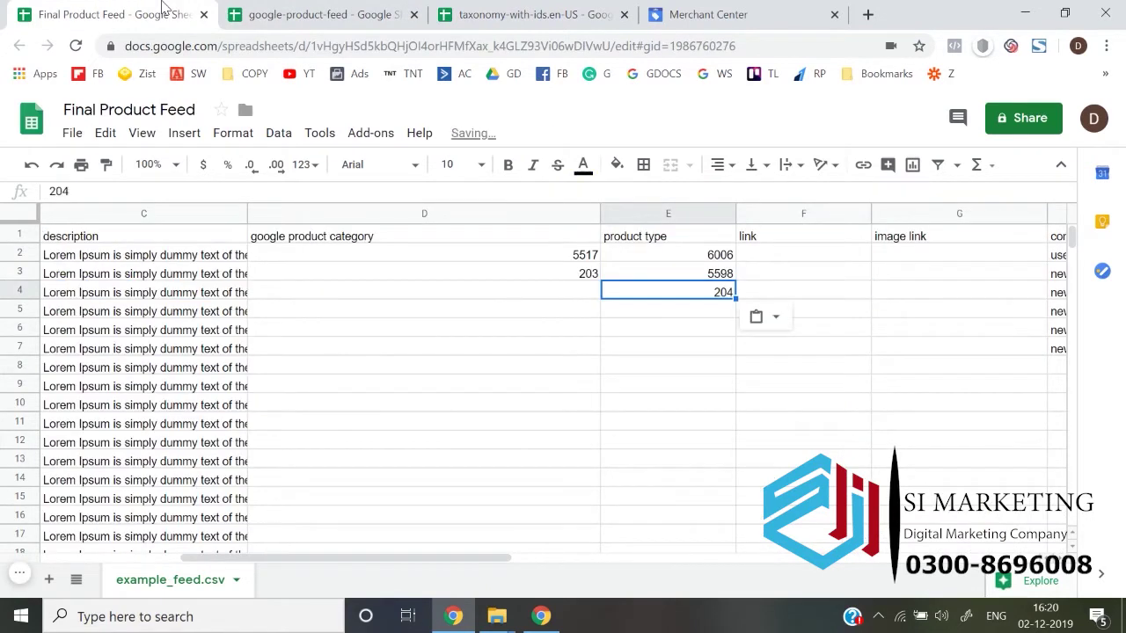
# Return to the taxonomy sheet and look through the Clothing rows from Pants up to One-Pieces row 161.
pyautogui.click(480, 9)
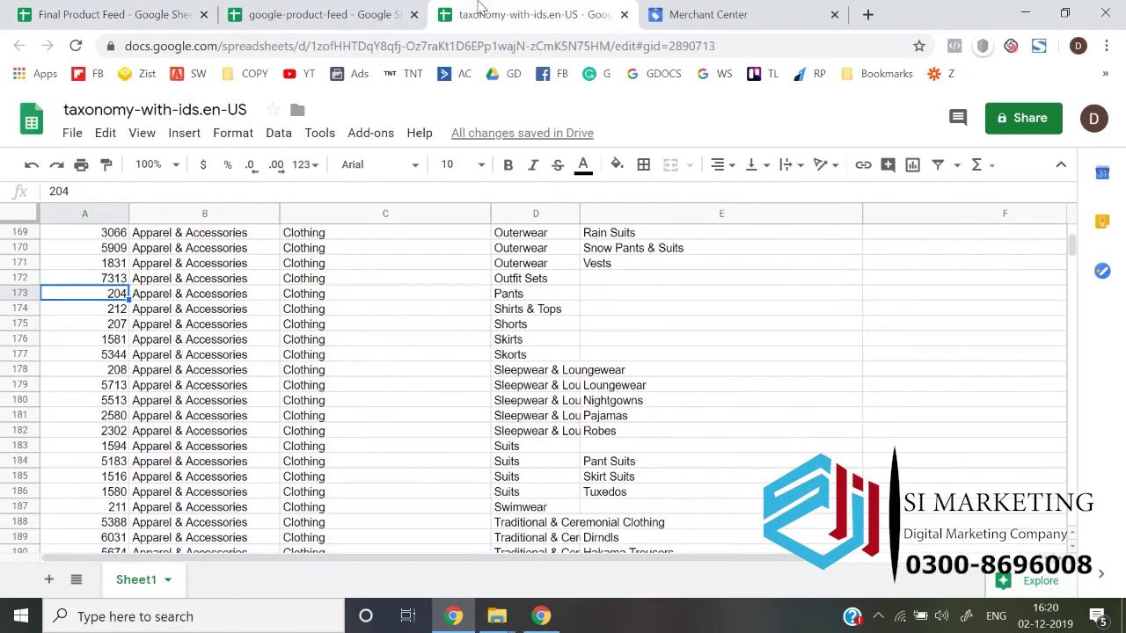
pyautogui.press('Right')
pyautogui.press('Right')
pyautogui.press('Right')
pyautogui.press('Up')
pyautogui.press('Up')
pyautogui.press('Up')
pyautogui.press('Up')
pyautogui.press('Up')
pyautogui.press('Up')
pyautogui.press('Up')
pyautogui.press('Up')
pyautogui.press('Up')
pyautogui.press('Up')
pyautogui.press('Up')
pyautogui.press('Up')
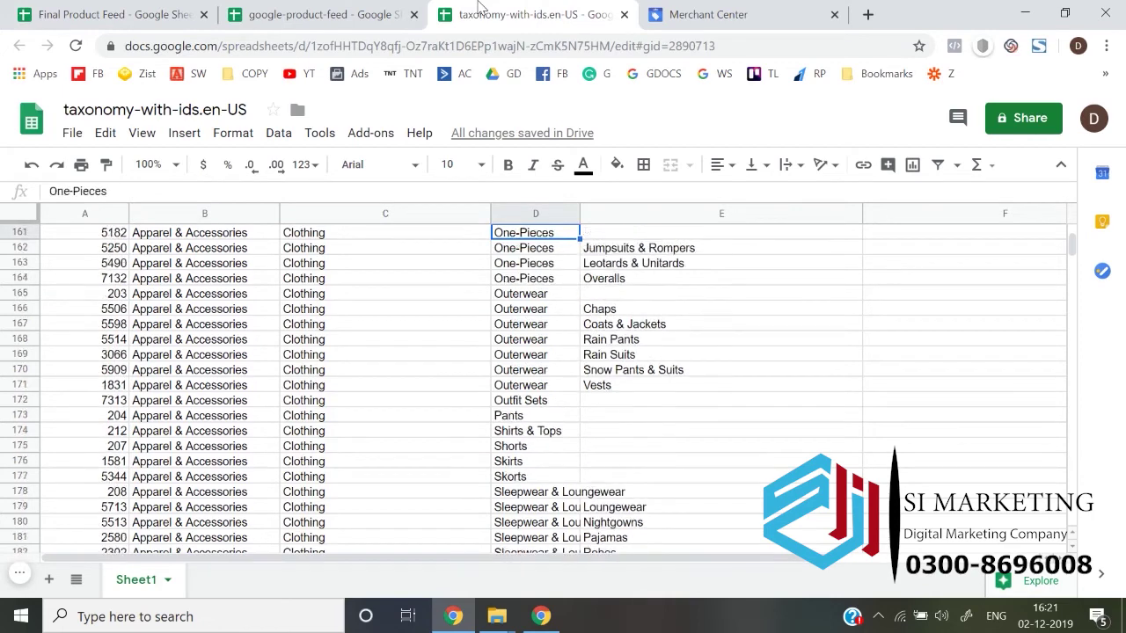
# Review the Dresses, Baby & Toddler Clothing and Activewear rows up to row 136.
pyautogui.press('Up')
pyautogui.press('Up')
pyautogui.press('Up')
pyautogui.press('Up')
pyautogui.press('Up')
pyautogui.press('Up')
pyautogui.press('Up')
pyautogui.press('Up')
pyautogui.press('Up')
pyautogui.press('Up')
pyautogui.press('Up')
pyautogui.press('Up')
pyautogui.press('Up')
pyautogui.press('Up')
pyautogui.press('Up')
pyautogui.press('Up')
pyautogui.press('Up')
pyautogui.press('Up')
pyautogui.press('Up')
pyautogui.press('Up')
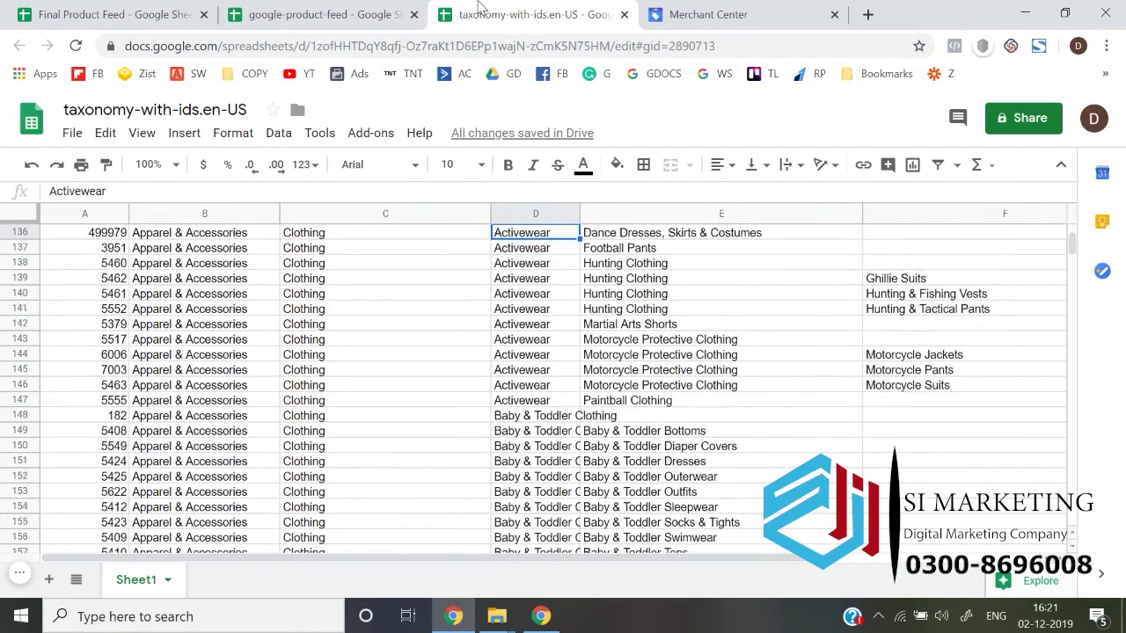
# Look through the first Apparel & Accessories rows and the Pet Supplies rows up to row 114.
pyautogui.press('Up')
pyautogui.press('Up')
pyautogui.press('Up')
pyautogui.press('Up')
pyautogui.press('Up')
pyautogui.press('Up')
pyautogui.press('Up')
pyautogui.press('Up')
pyautogui.press('Up')
pyautogui.press('Up')
pyautogui.press('Up')
pyautogui.press('Up')
pyautogui.press('Up')
pyautogui.press('Up')
pyautogui.press('Up')
pyautogui.press('Up')
pyautogui.press('Up')
pyautogui.press('Up')
pyautogui.press('Up')
pyautogui.press('Up')
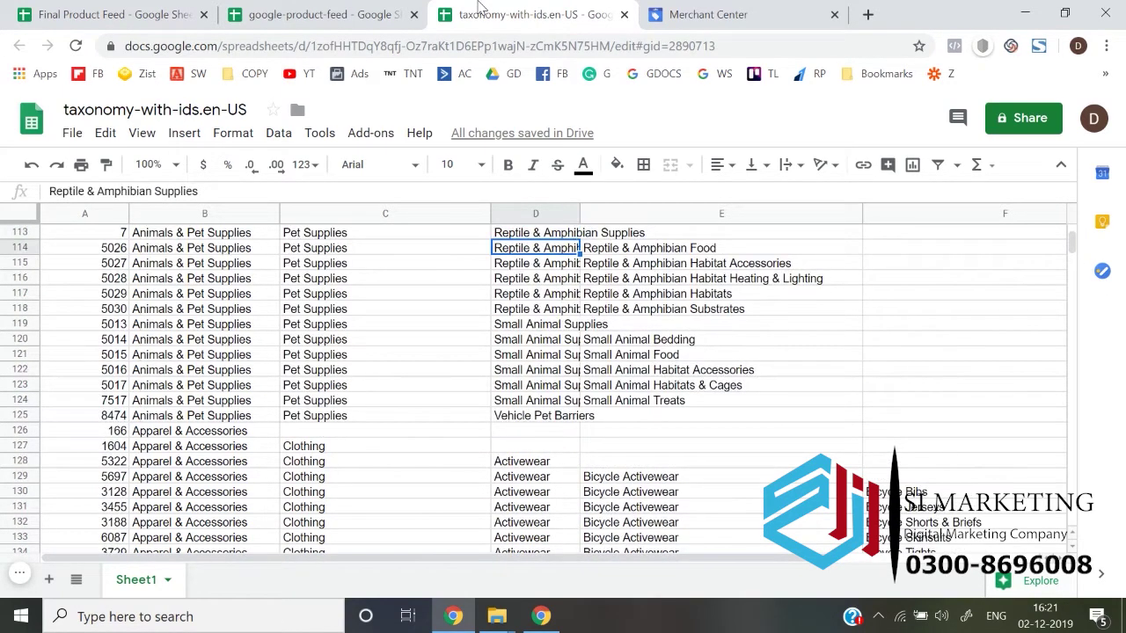
# Copy the parent Clothing category ID 1604 from row 127 and return to the Final Product Feed sheet.
pyautogui.press('Down')
pyautogui.press('Down')
pyautogui.press('Down')
pyautogui.press('Down')
pyautogui.press('Down')
pyautogui.press('Down')
pyautogui.press('Down')
pyautogui.press('Down')
pyautogui.press('Down')
pyautogui.press('Down')
pyautogui.press('Down')
pyautogui.press('Down')
pyautogui.press('Down')
pyautogui.press('Left')
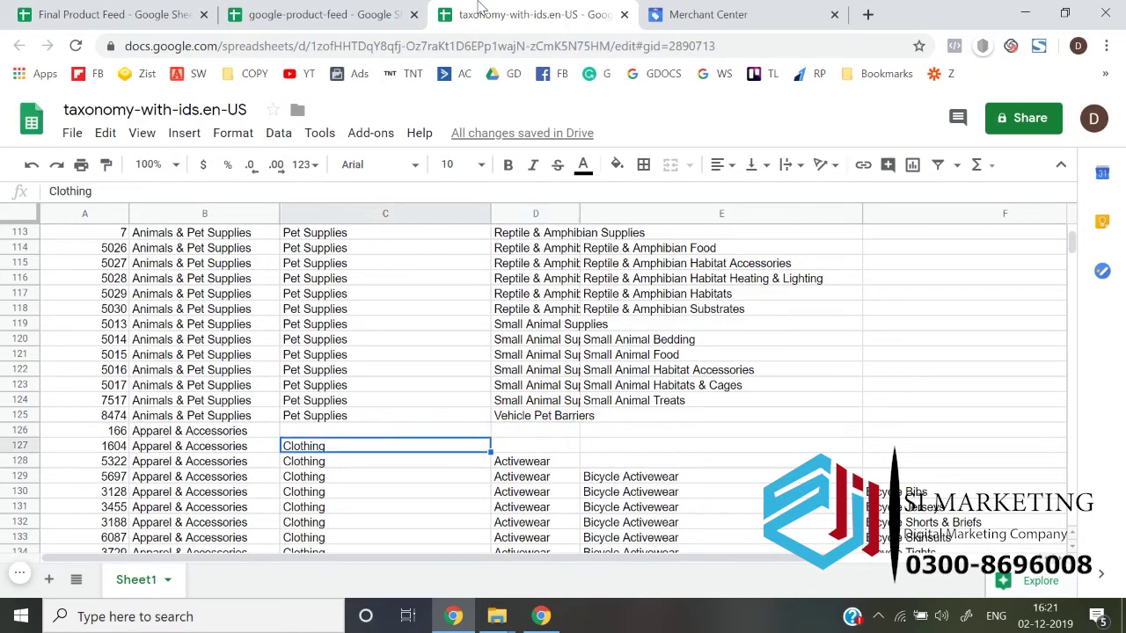
pyautogui.press('Left')
pyautogui.press('Left')
pyautogui.hotkey('ctrl', 'c')
pyautogui.click(132, 12)
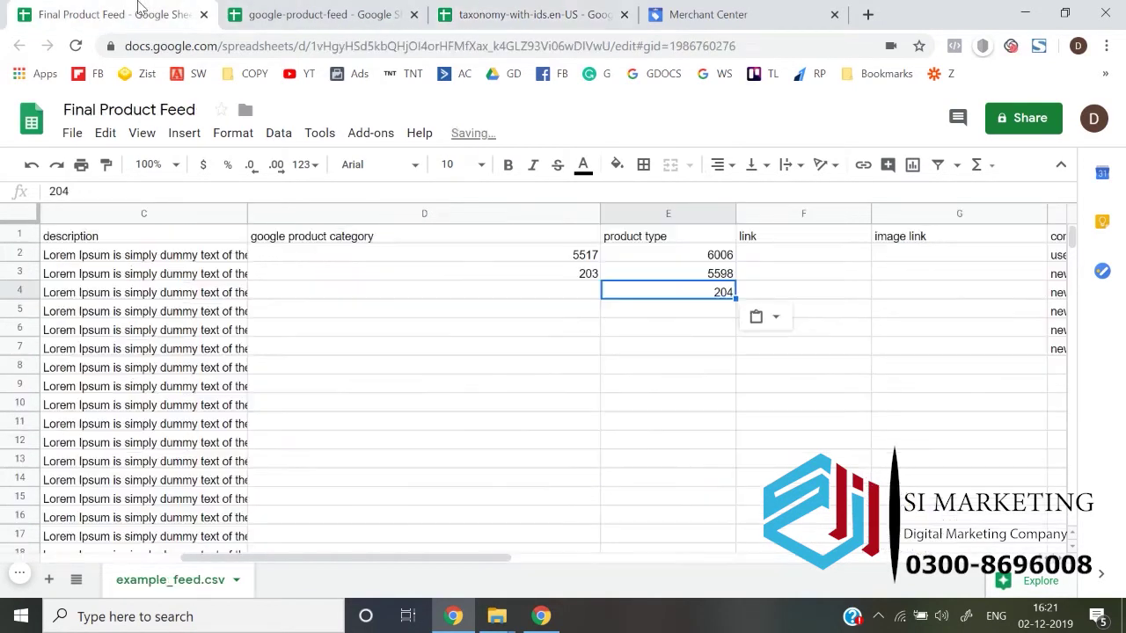
# Set the google product category of the product in row 4 to 1604.
pyautogui.press('Left')
pyautogui.hotkey('ctrl', 'v')
pyautogui.press('Right')
pyautogui.press('Right')
pyautogui.press('Right')
# Look through the product titles down the title column of the Final Product Feed sheet.
pyautogui.press('Left')
pyautogui.press('Left')
pyautogui.press('Left')
pyautogui.press('Left')
pyautogui.press('Left')
pyautogui.press('Left')
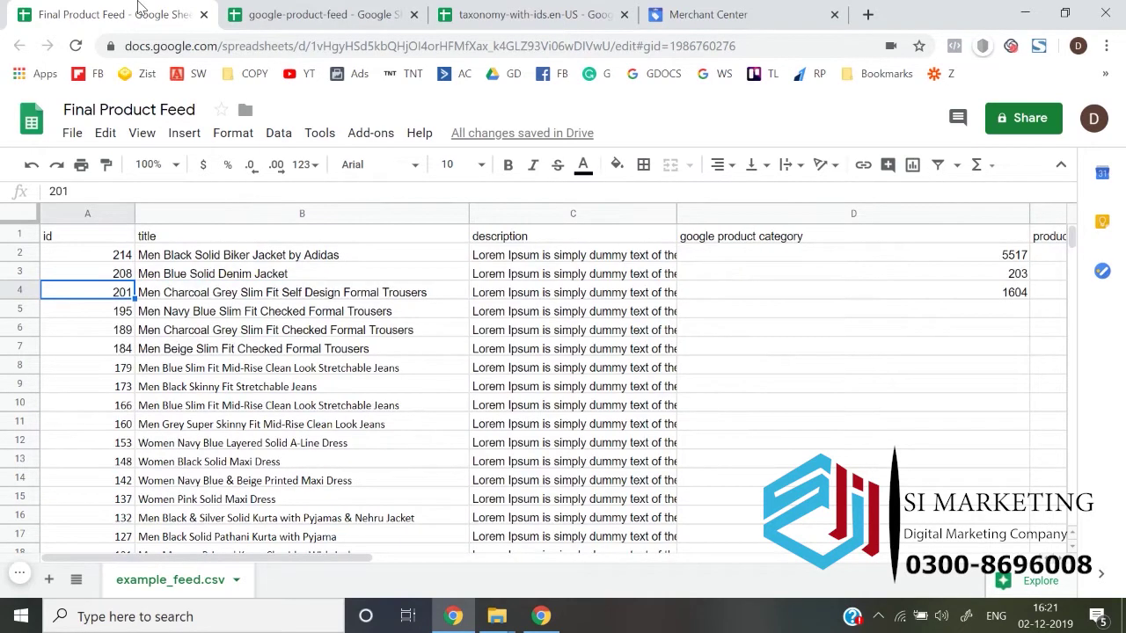
pyautogui.press('Right')
pyautogui.press('Down')
pyautogui.press('Down')
pyautogui.press('Down')
pyautogui.press('Down')
pyautogui.press('Down')
pyautogui.press('Down')
pyautogui.press('Down')
pyautogui.press('Down')
pyautogui.press('Down')
pyautogui.press('Down')
pyautogui.press('Down')
pyautogui.press('Down')
pyautogui.press('Down')
pyautogui.press('Down')
pyautogui.press('Down')
pyautogui.press('Down')
pyautogui.press('Down')
pyautogui.press('Down')
pyautogui.press('Down')
pyautogui.press('Down')
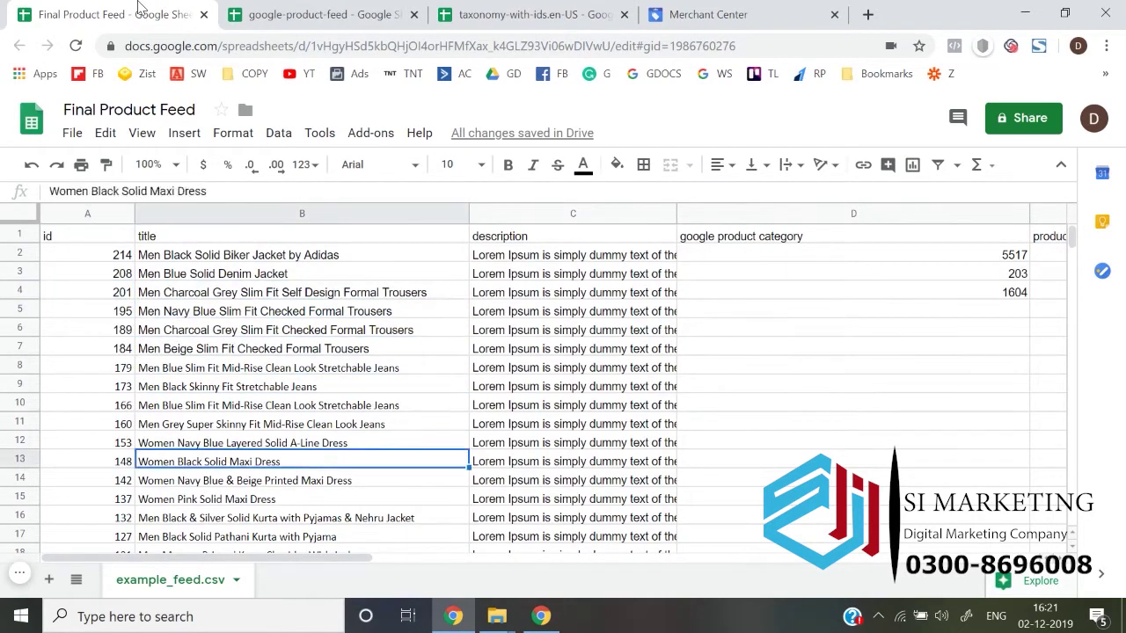
pyautogui.hotkey('ctrl', 'Up')
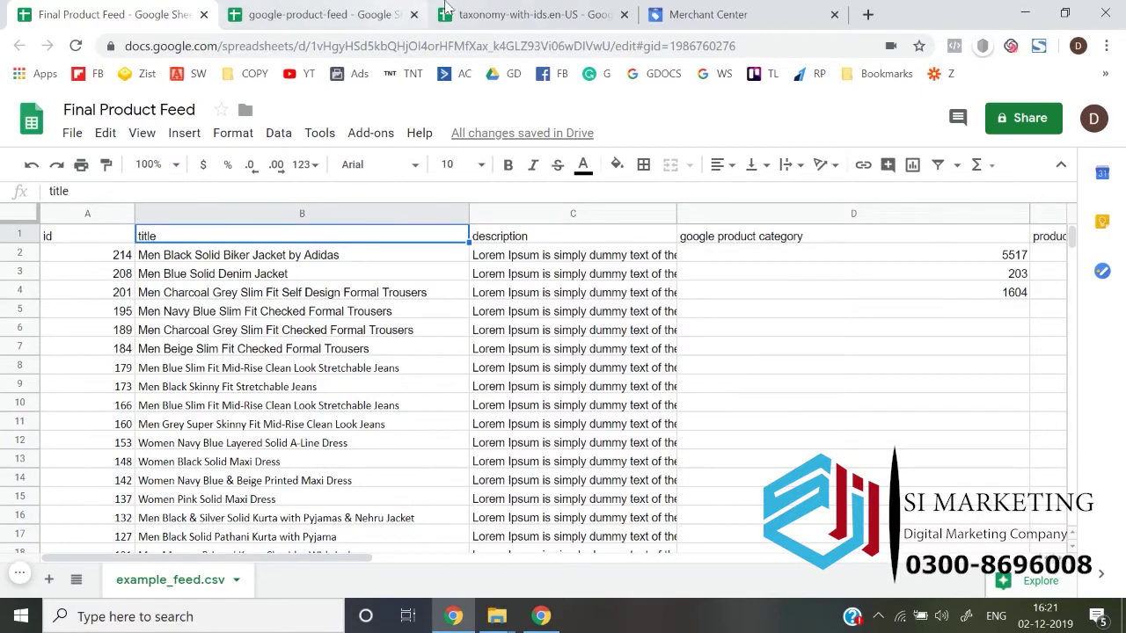
pyautogui.click(547, 9)
pyautogui.click(128, 10)
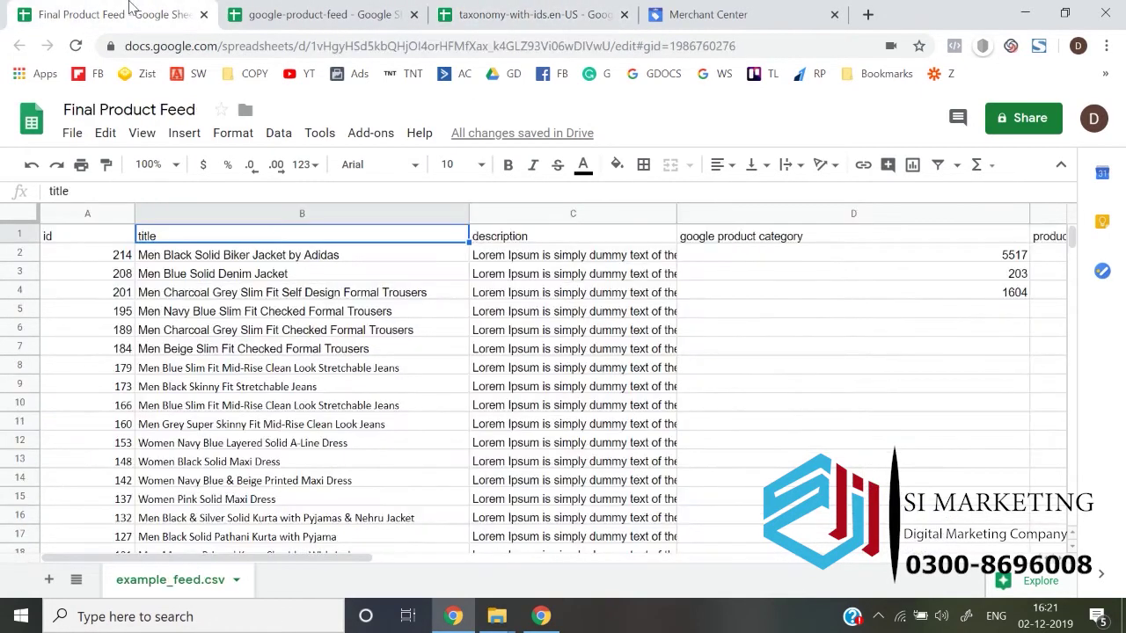
# Copy row 4's google product category 1604 and product type 204 together.
pyautogui.press('Right')
pyautogui.press('Right')
pyautogui.press('Right')
pyautogui.press('Left')
pyautogui.press('Down')
pyautogui.press('Down')
pyautogui.press('Down')
pyautogui.hotkey('shift', 'Right')
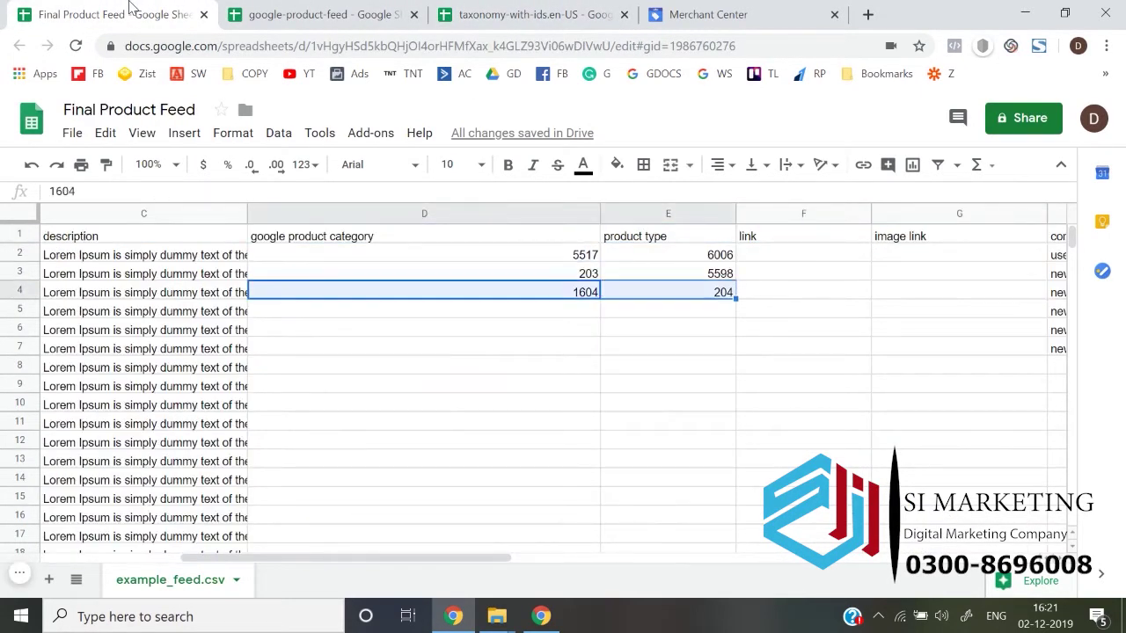
pyautogui.hotkey('ctrl', 'c')
# Fill the google product category and product type columns of rows 5 to 31 with 1604 and 204.
pyautogui.press('Left')
pyautogui.press('Left')
pyautogui.press('Right')
pyautogui.hotkey('ctrl', 'Down')
pyautogui.press('Right')
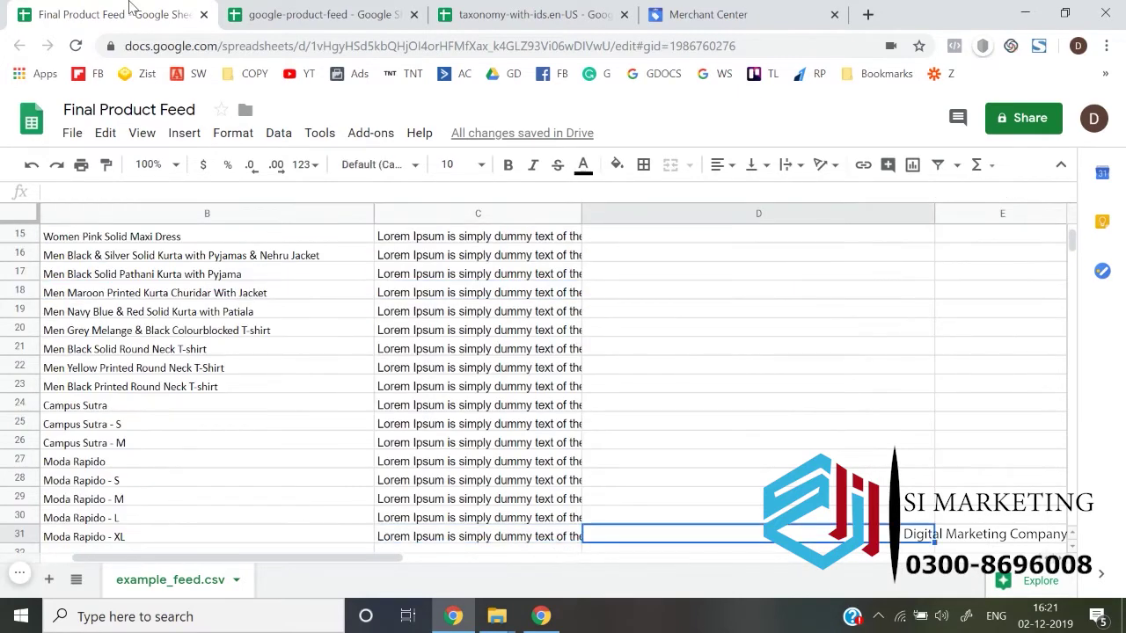
pyautogui.hotkey('ctrl', 'shift', 'Up')
pyautogui.hotkey('ctrl', 'v')
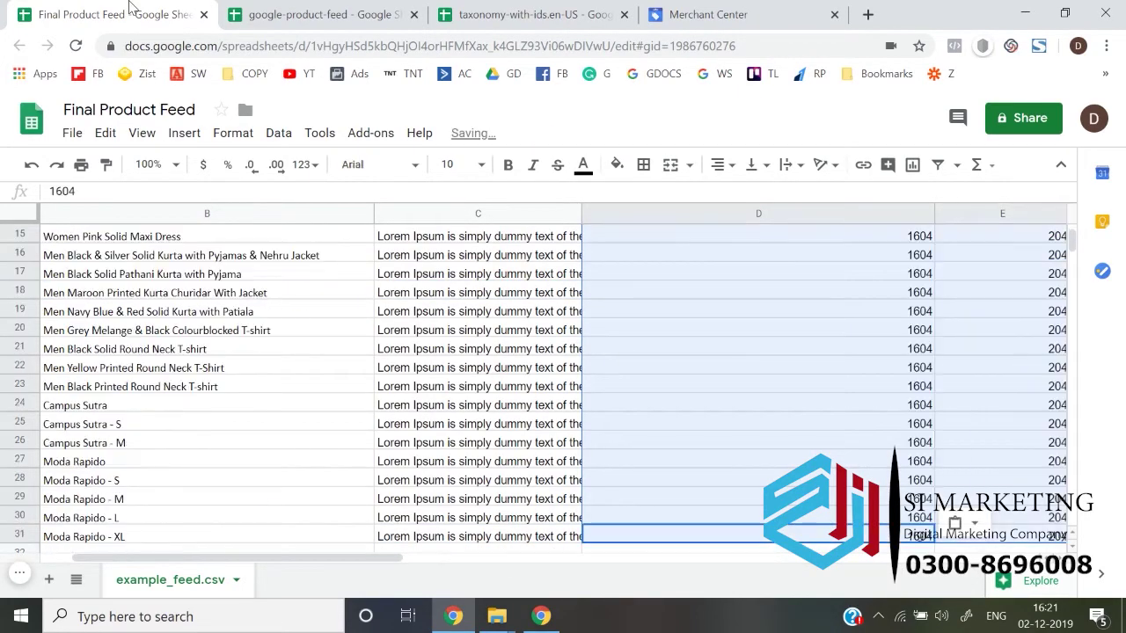
# Copy all product links in rows 2 to 31 of the google-product-feed sheet into the Final Product Feed's link column.
pyautogui.hotkey('ctrl', 'Up')
pyautogui.press('Right')
pyautogui.press('Right')
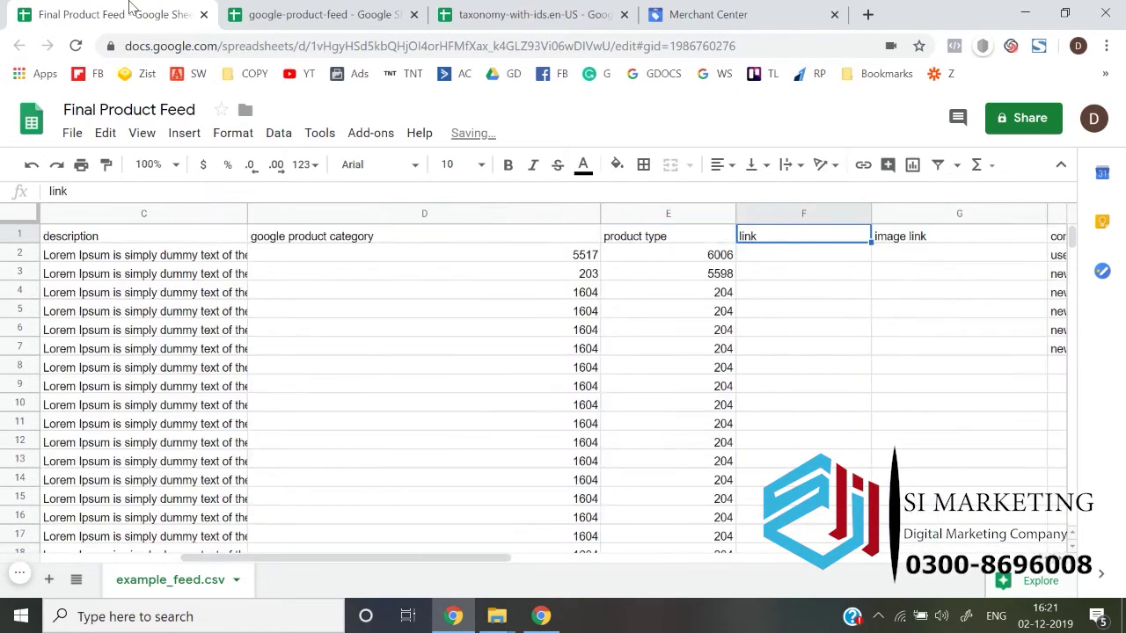
pyautogui.press('Right')
pyautogui.press('Down')
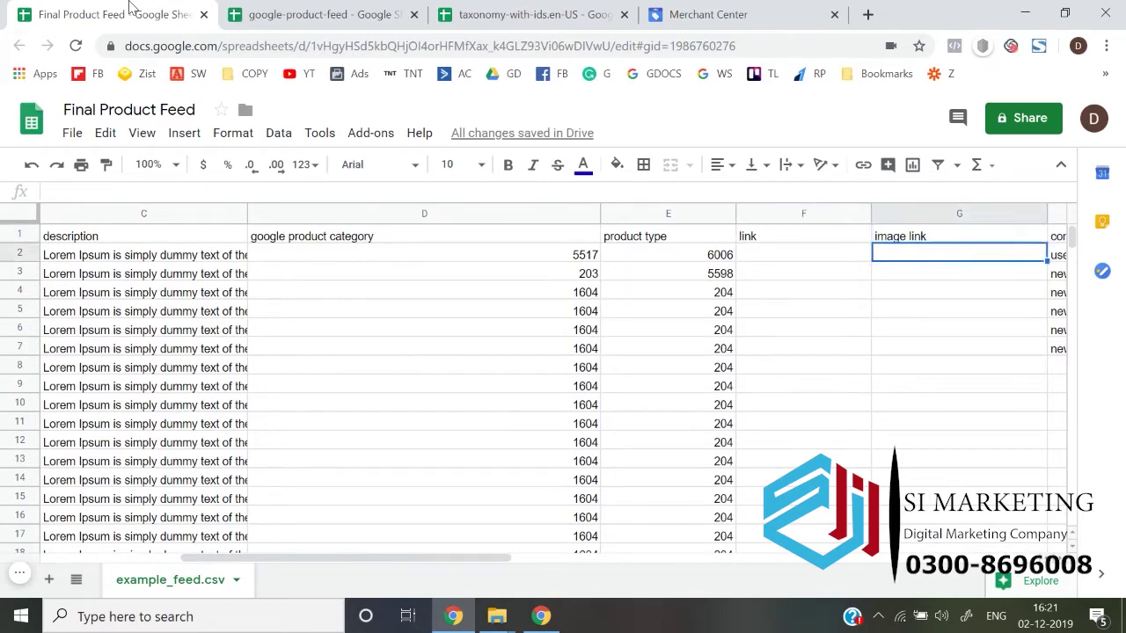
pyautogui.press('Left')
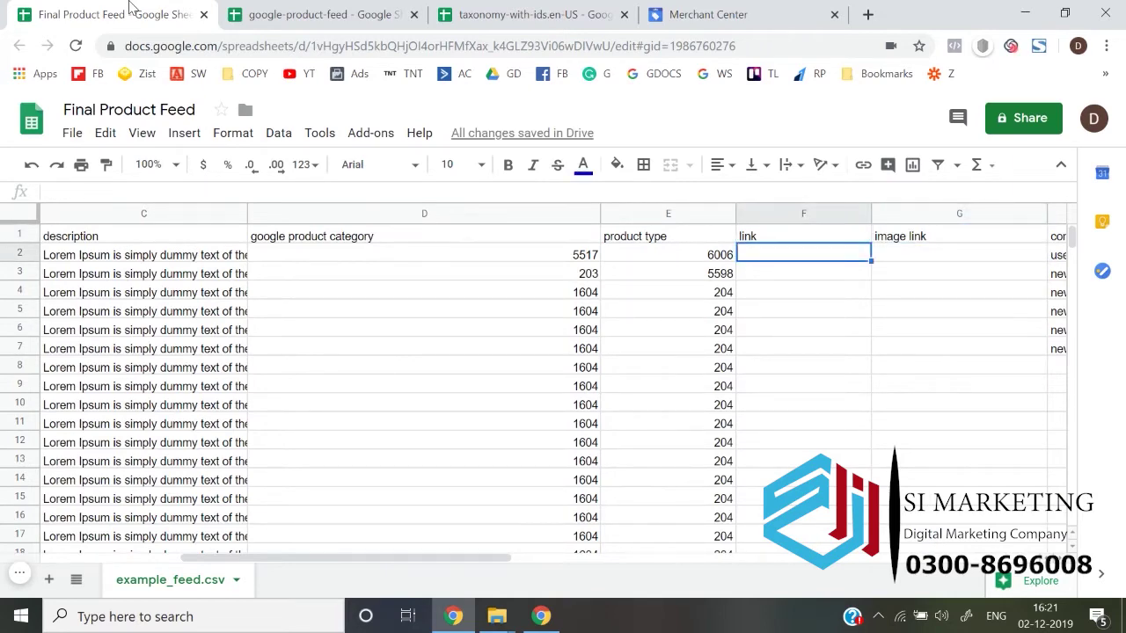
pyautogui.click(295, 13)
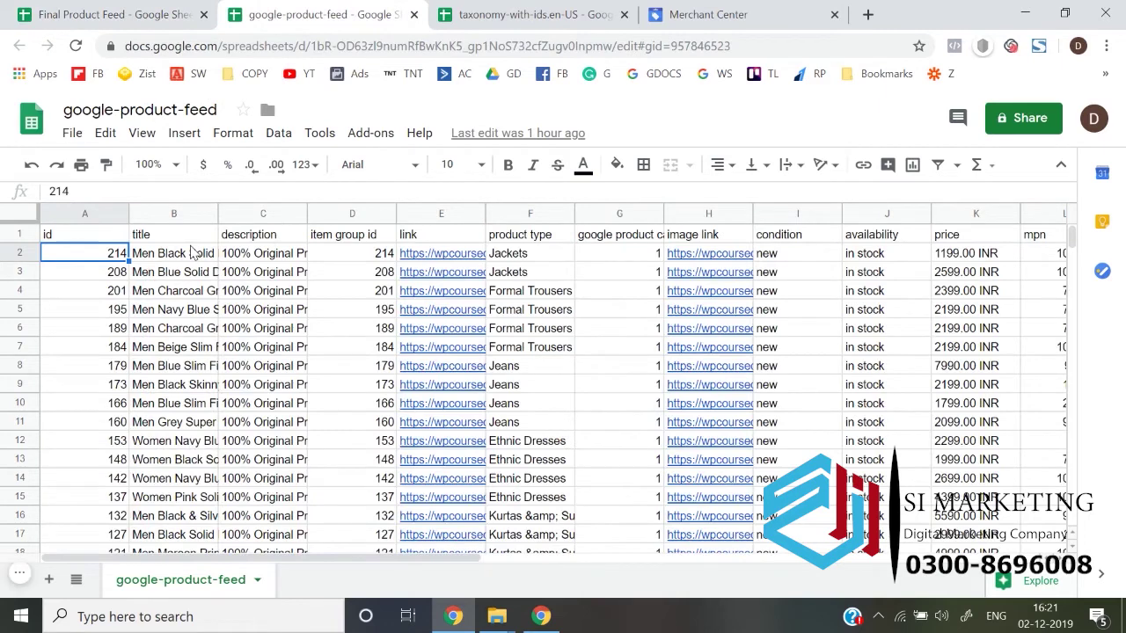
pyautogui.press('Right')
pyautogui.press('Right')
pyautogui.press('Right')
pyautogui.press('Right')
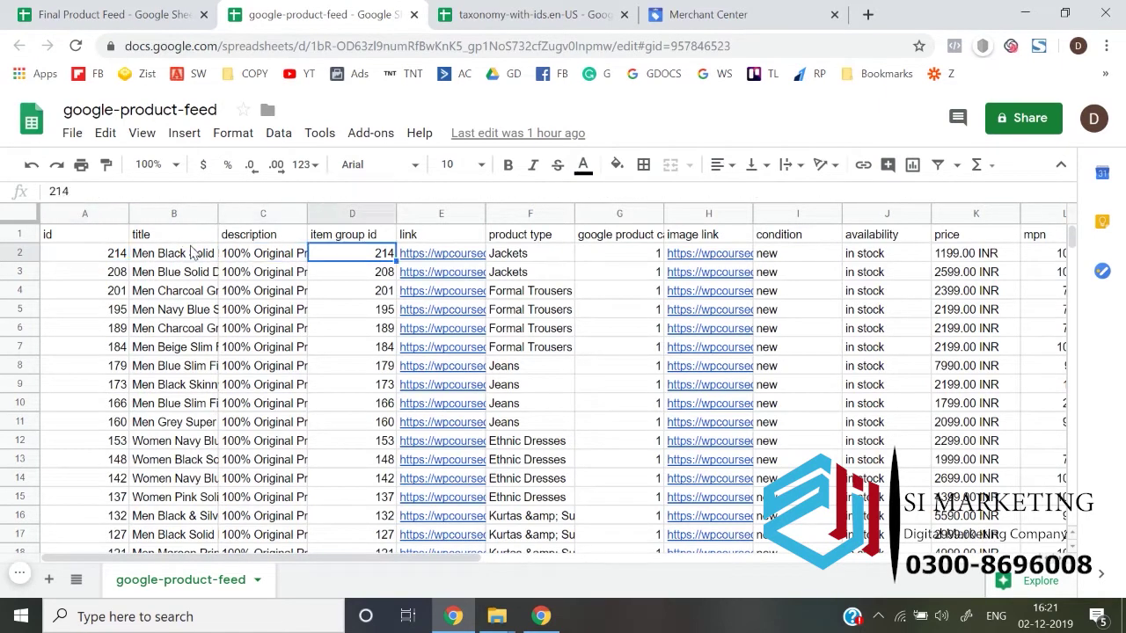
pyautogui.hotkey('ctrl', 'shift', 'Down')
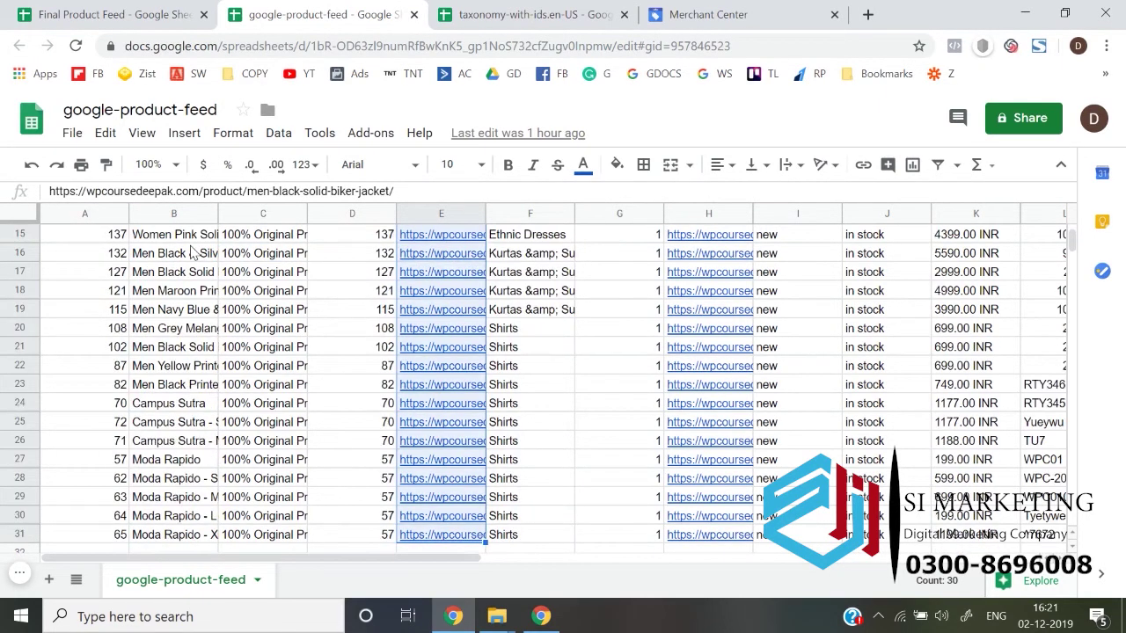
pyautogui.hotkey('ctrl', 'c')
pyautogui.click(134, 11)
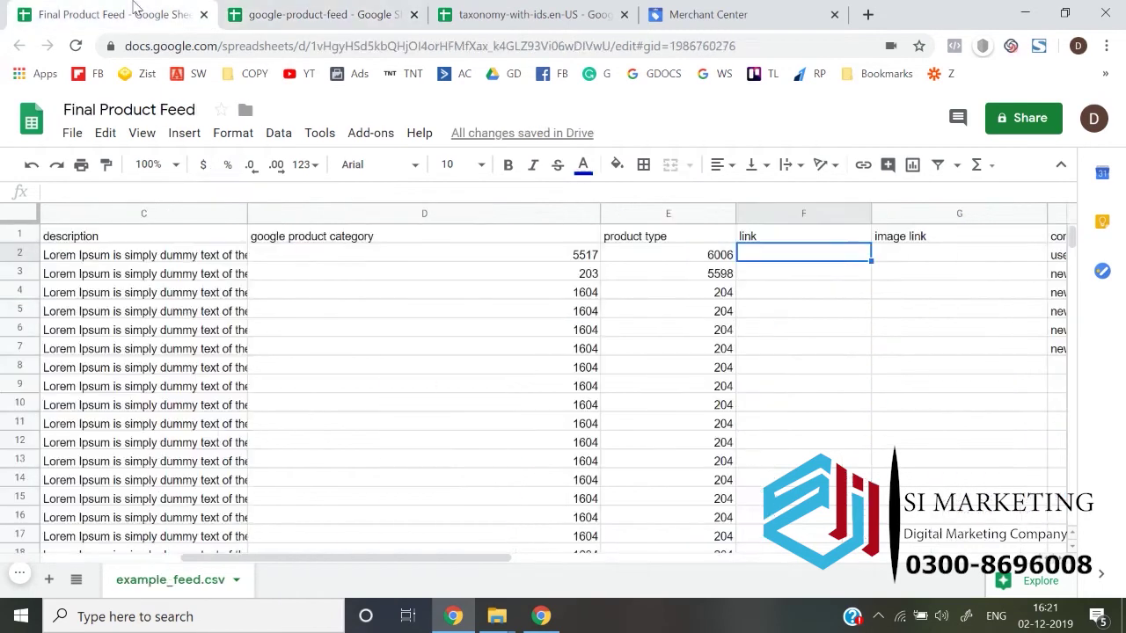
pyautogui.hotkey('ctrl', 'v')
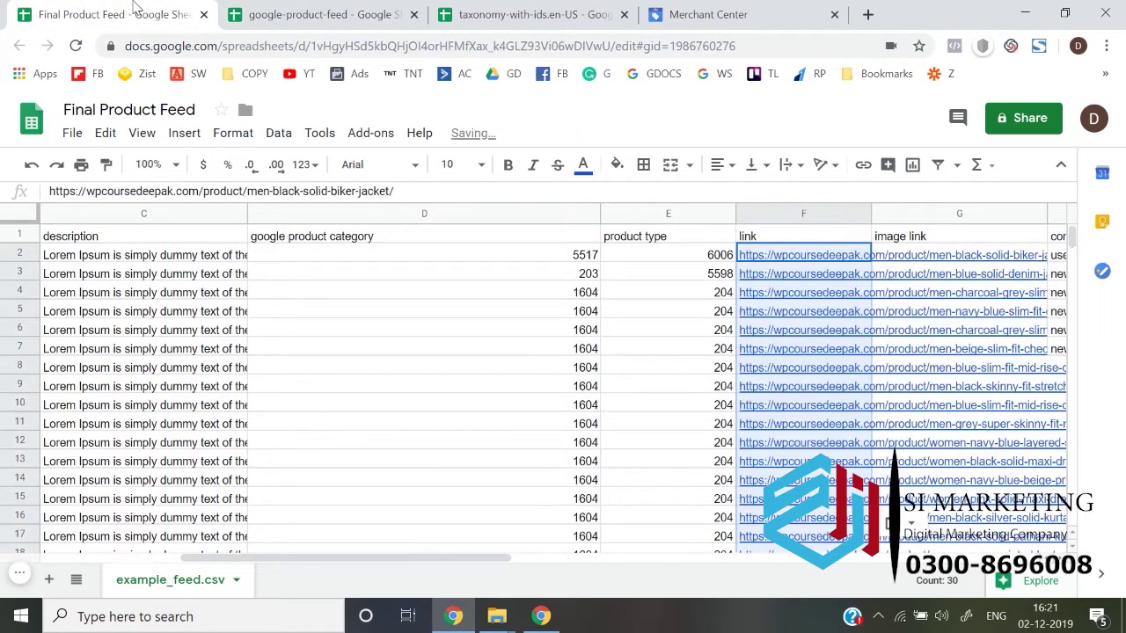
# Copy all image links in rows 2 to 31 of the google-product-feed sheet into the Final Product Feed's image link column.
pyautogui.press('Right')
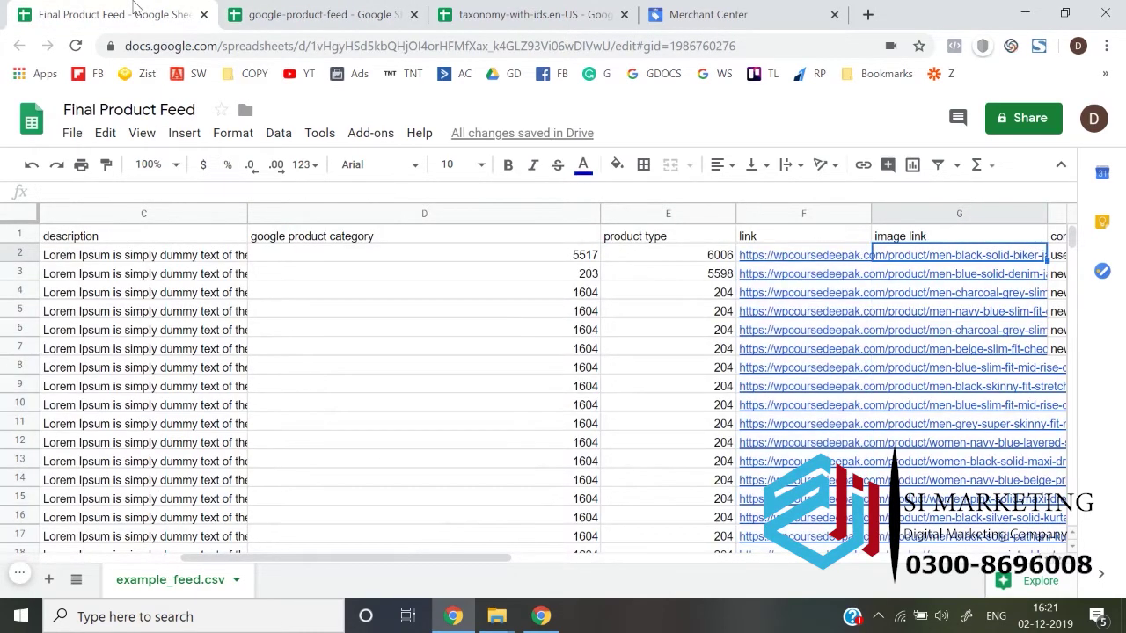
pyautogui.press('Right')
pyautogui.press('Left')
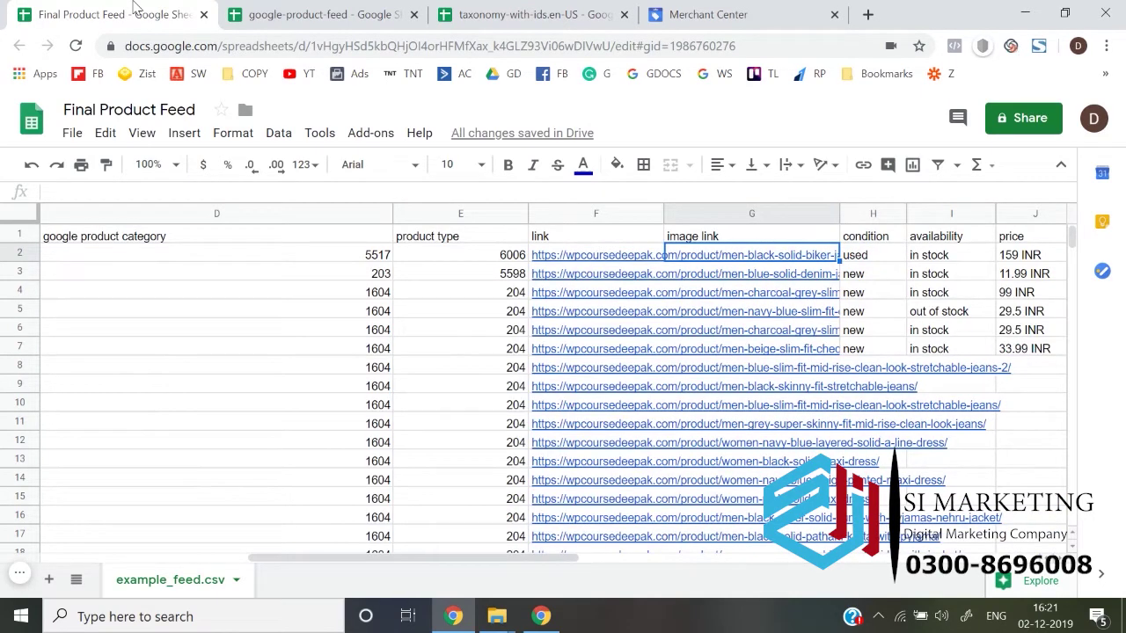
pyautogui.click(473, 9)
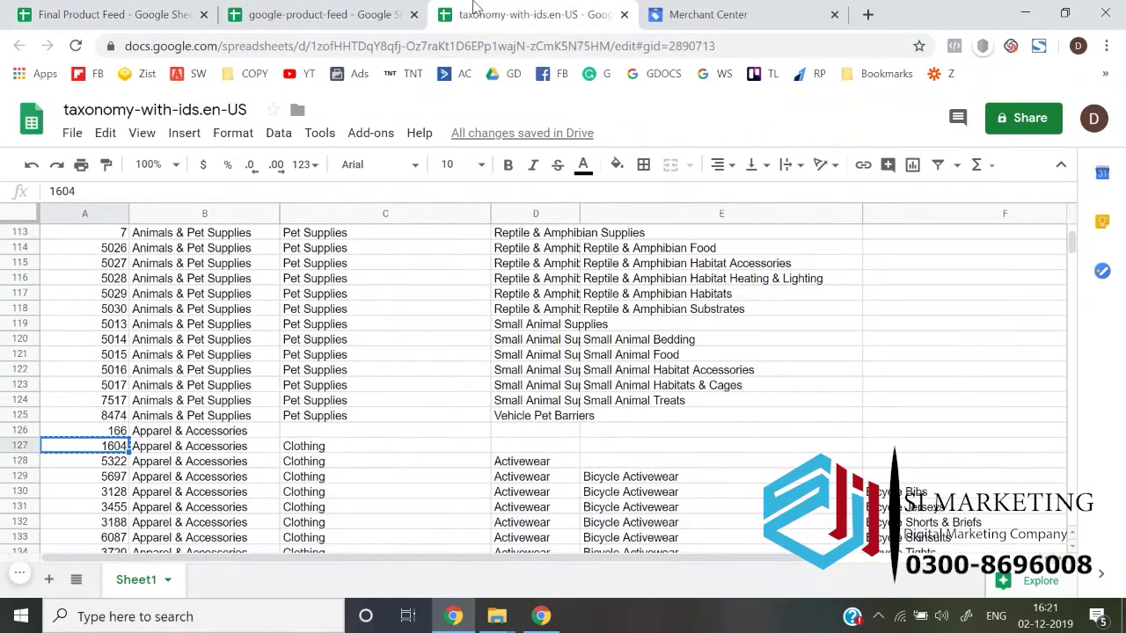
pyautogui.click(327, 12)
pyautogui.hotkey('ctrl', 'Up')
pyautogui.press('Right')
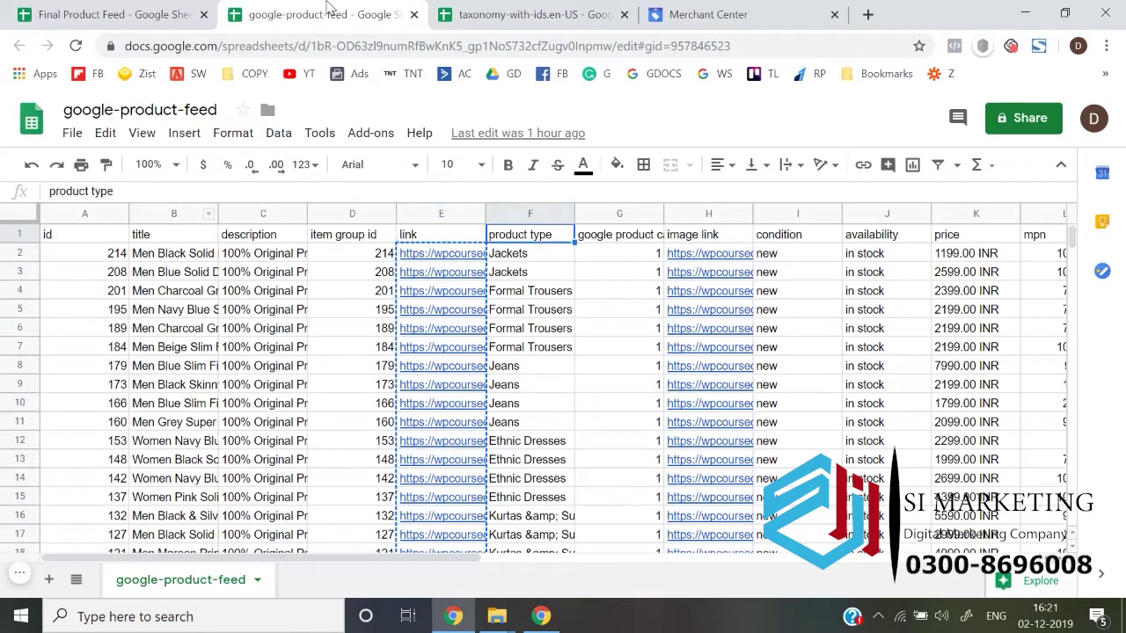
pyautogui.press('Right')
pyautogui.press('Right')
pyautogui.press('Down')
pyautogui.hotkey('ctrl', 'shift', 'Down')
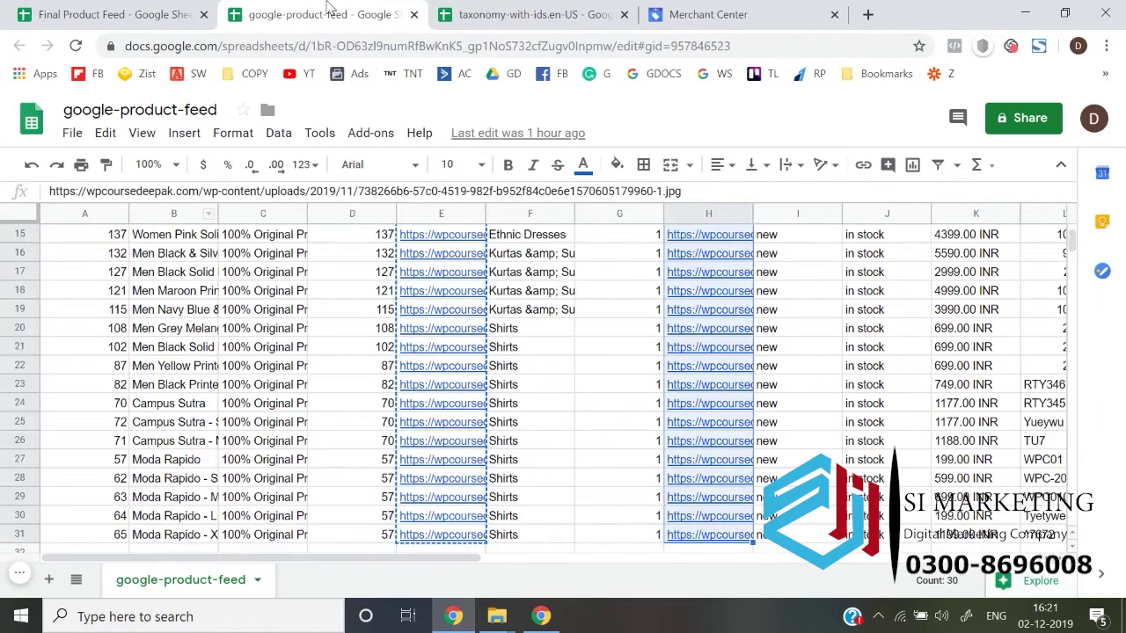
pyautogui.hotkey('ctrl', 'c')
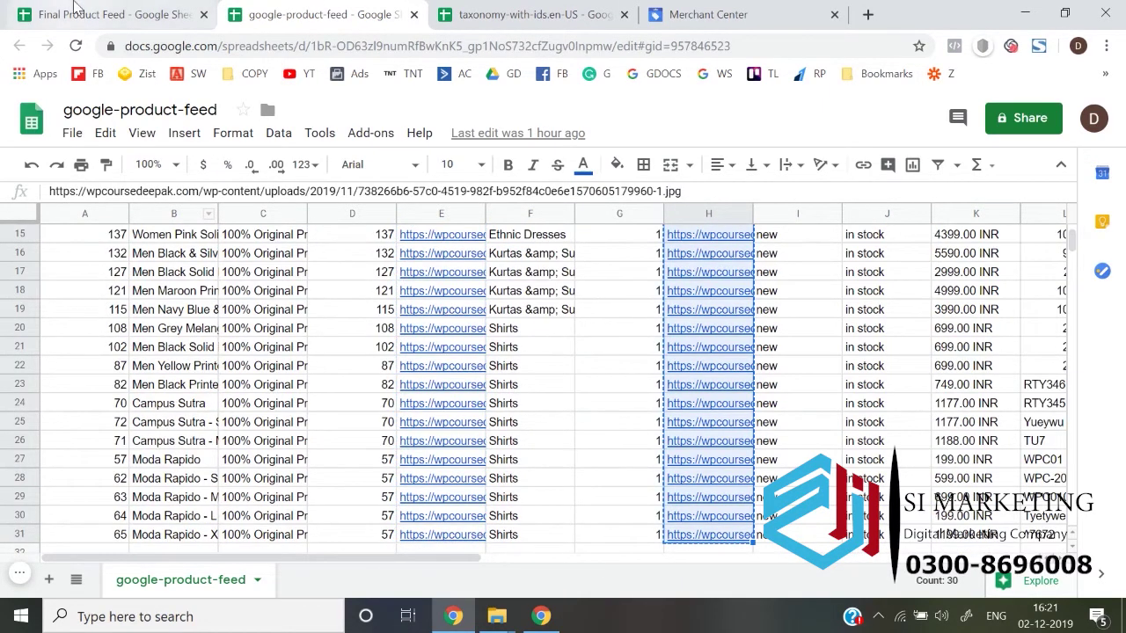
pyautogui.click(78, 8)
pyautogui.hotkey('ctrl', 'v')
# Copy the condition "new" from row 3 and fill the condition column with it for rows 2 to 31.
pyautogui.press('Right')
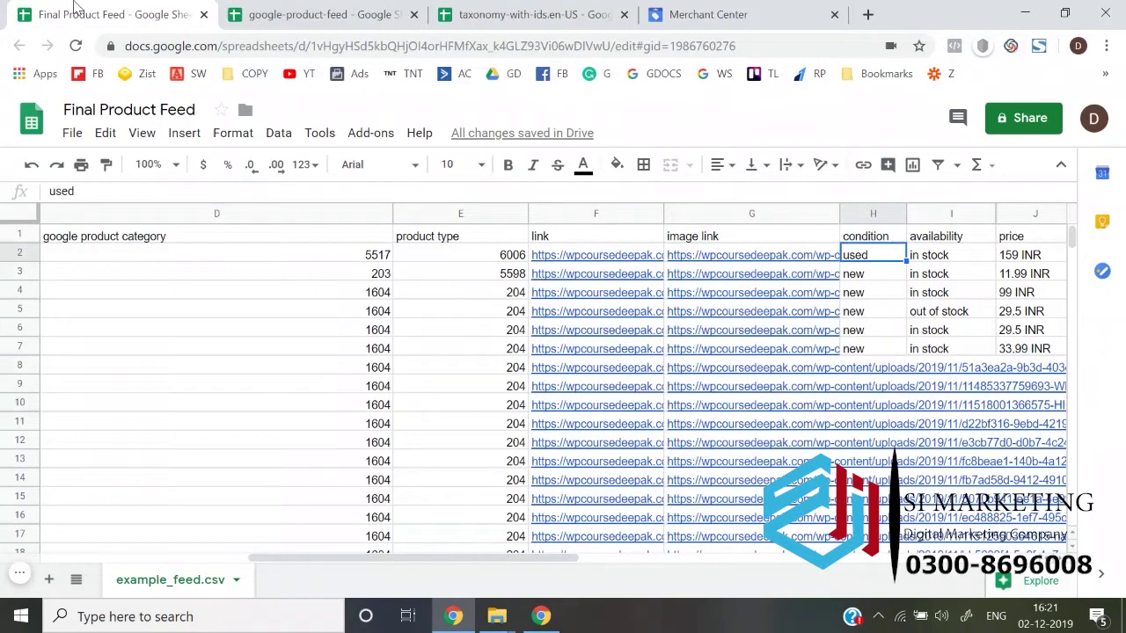
pyautogui.press('Down')
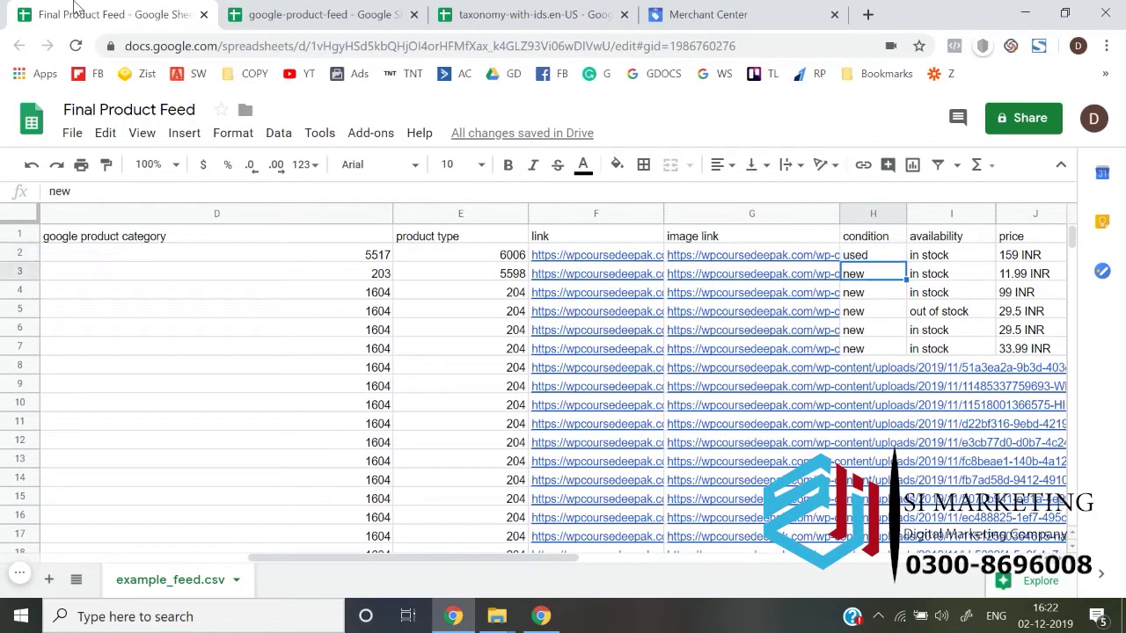
pyautogui.press('Up')
pyautogui.press('Left')
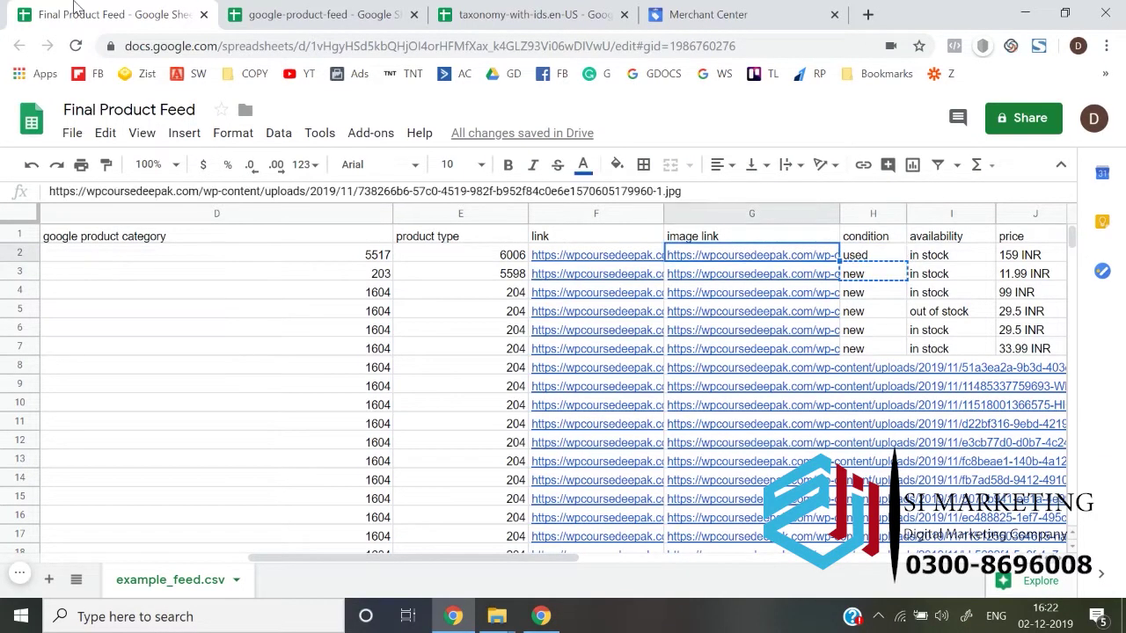
pyautogui.press('Right')
pyautogui.press('pagedown')
pyautogui.scroll(3, 554, 387)
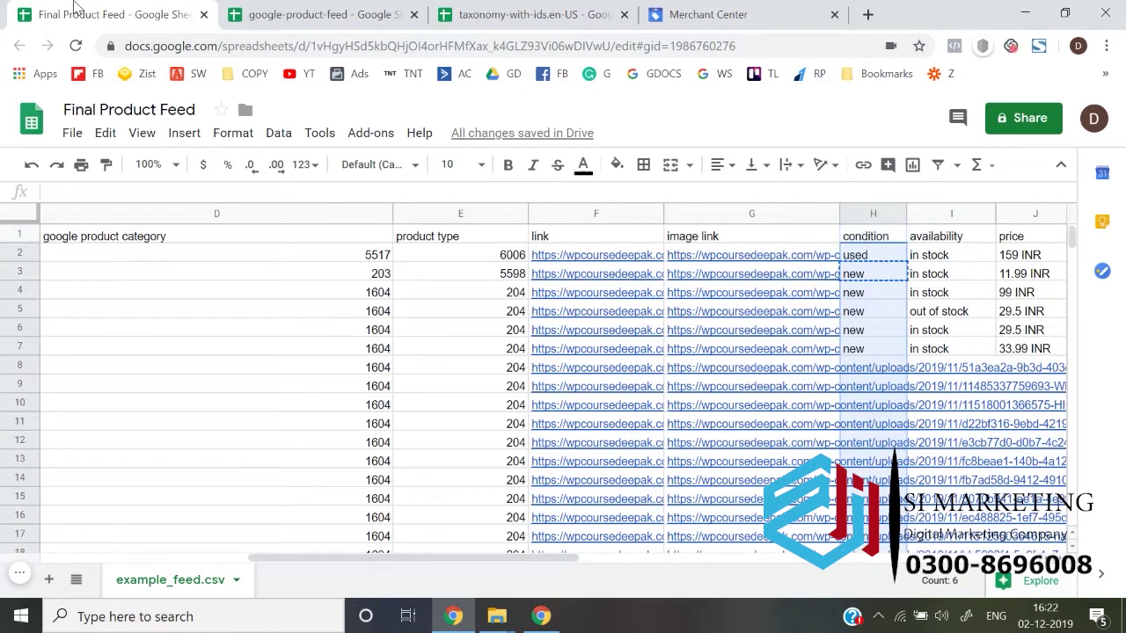
pyautogui.hotkey('ctrl', 'v')
pyautogui.scroll(-4, 554, 387)
# Copy the availability value "in stock" from row 2.
pyautogui.click(950, 517)
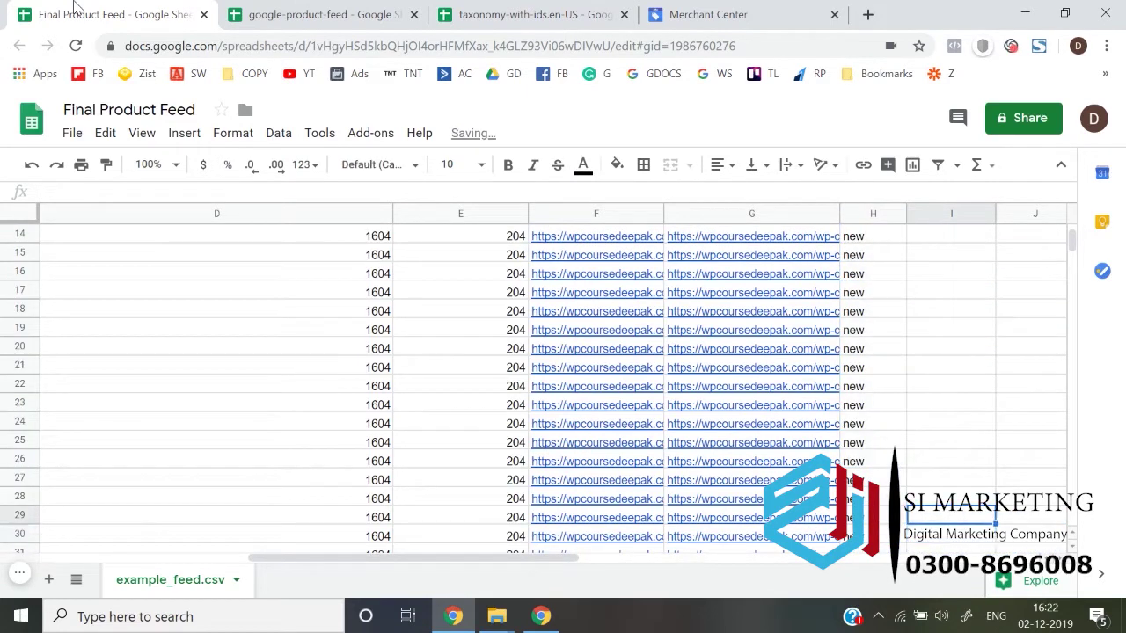
pyautogui.hotkey('ctrl', 'Up')
pyautogui.hotkey('ctrl', 'Up')
pyautogui.press('Down')
pyautogui.press('Down')
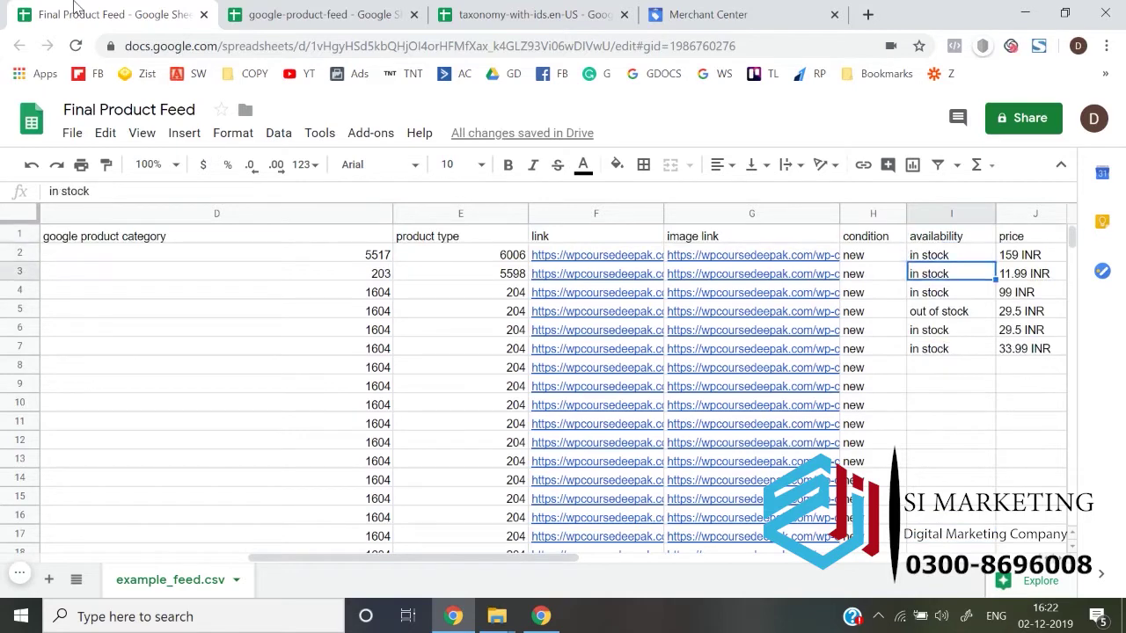
pyautogui.press('Up')
pyautogui.hotkey('ctrl', 'c')
# Fill the availability column with "in stock" for all products in rows 2 to 31.
pyautogui.press('Left')
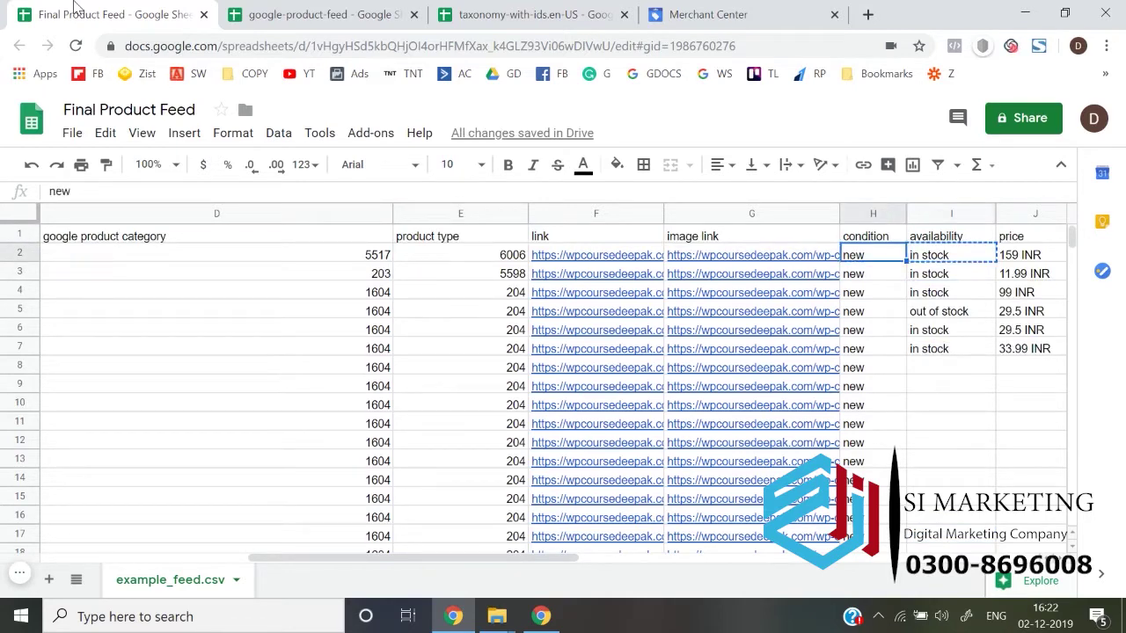
pyautogui.hotkey('ctrl', 'Down')
pyautogui.press('Right')
pyautogui.hotkey('ctrl', 'shift', 'Up')
pyautogui.hotkey('shift', 'Up')
pyautogui.hotkey('shift', 'Up')
pyautogui.hotkey('shift', 'Up')
pyautogui.hotkey('shift', 'Up')
pyautogui.hotkey('shift', 'Up')
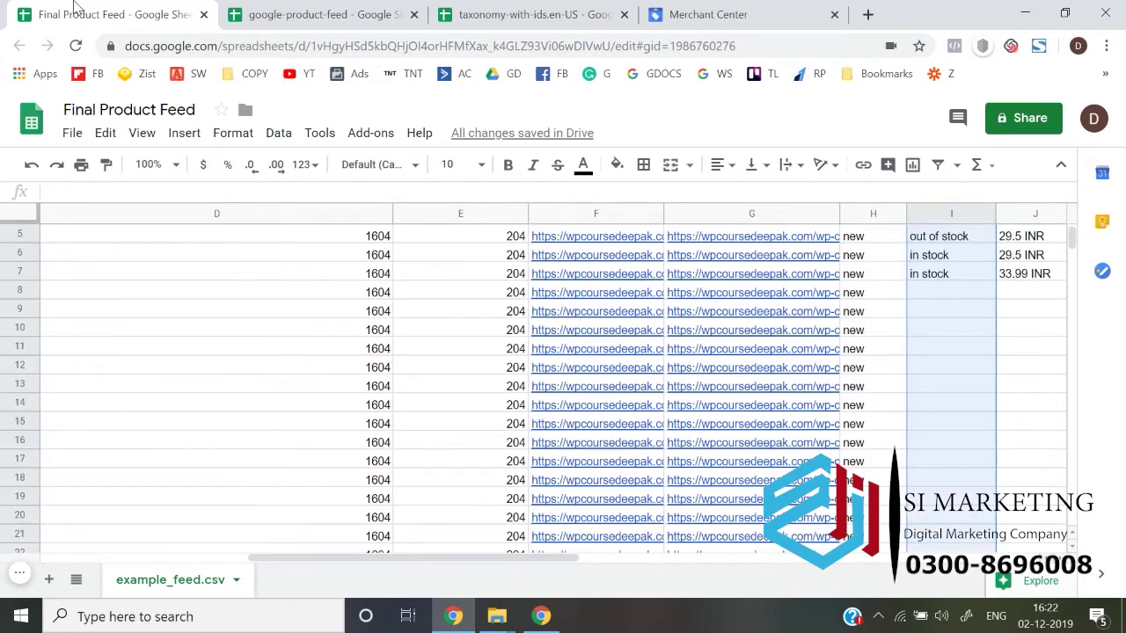
pyautogui.hotkey('shift', 'Up')
pyautogui.hotkey('shift', 'Up')
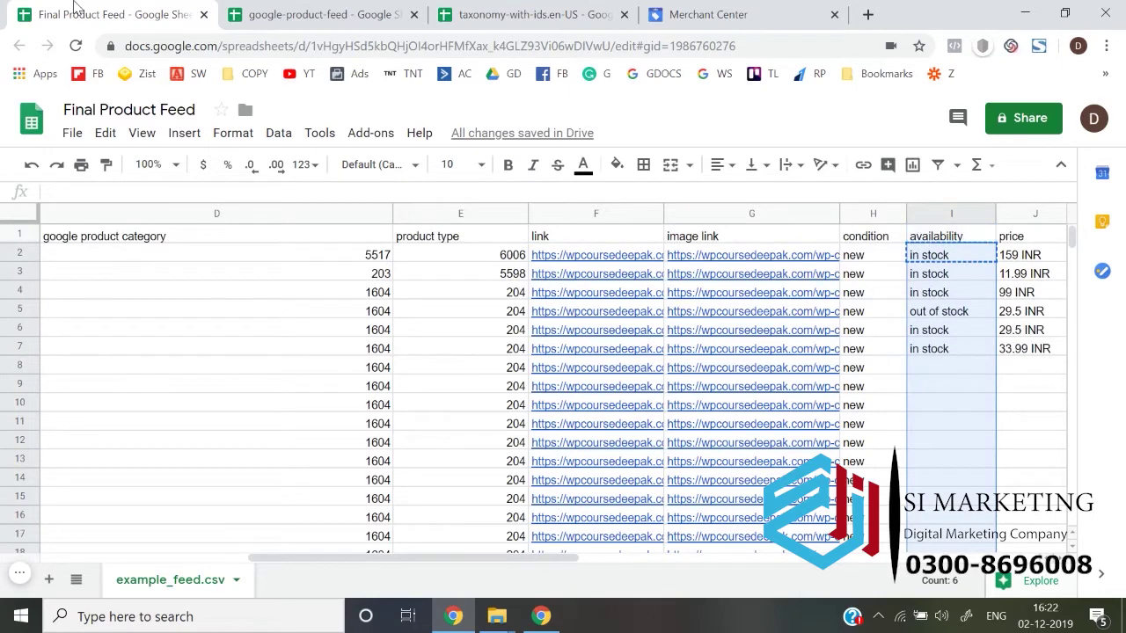
pyautogui.hotkey('ctrl', 'v')
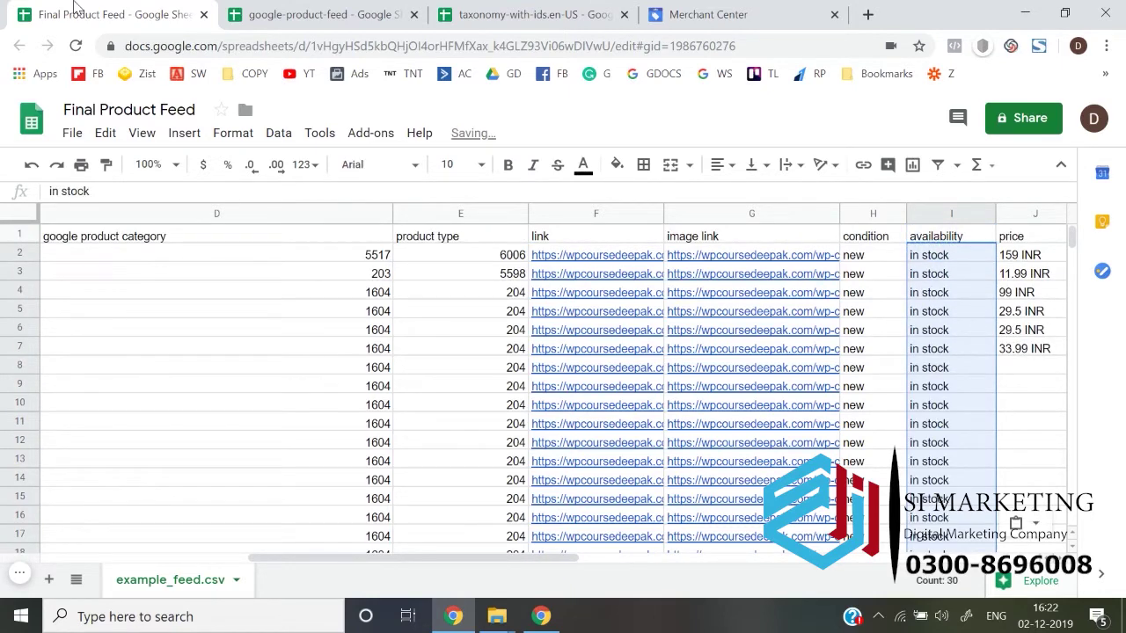
# Copy the prices in rows 2 to 31 of the google-product-feed sheet.
pyautogui.press('Down')
pyautogui.press('Right')
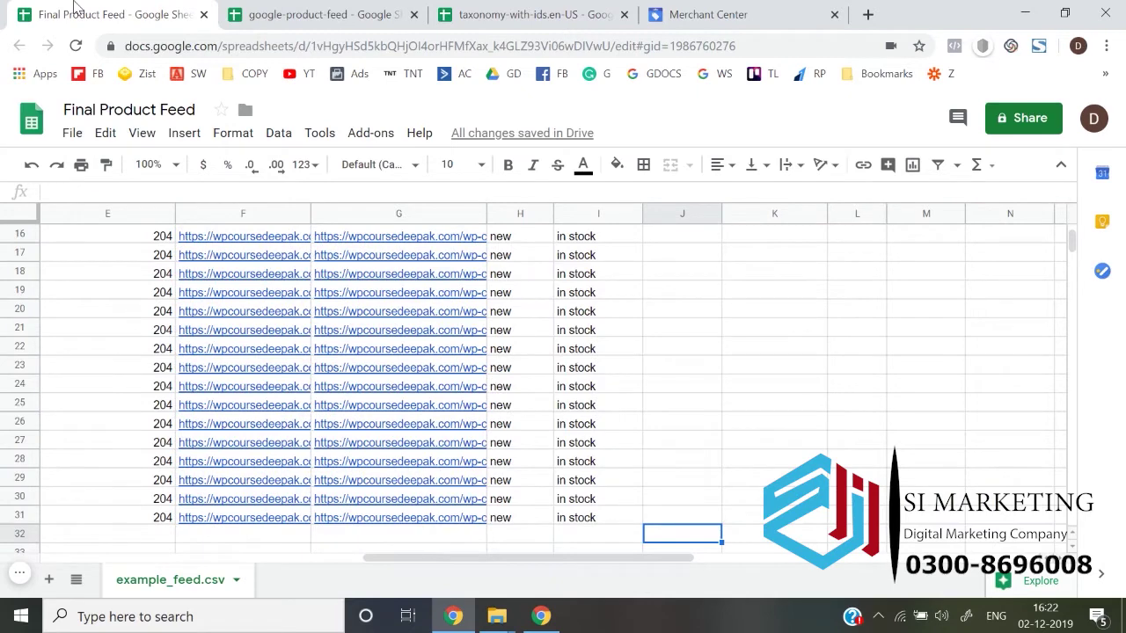
pyautogui.hotkey('ctrl', 'Up')
pyautogui.hotkey('ctrl', 'Up')
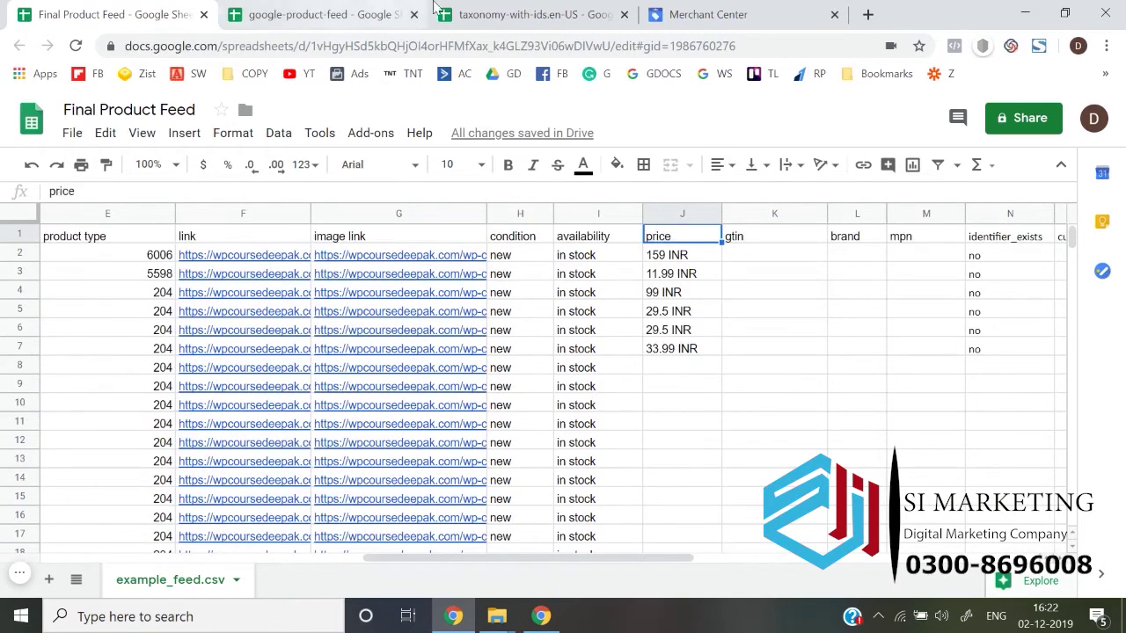
pyautogui.click(497, 13)
pyautogui.click(390, 11)
pyautogui.hotkey('ctrl', 'Up')
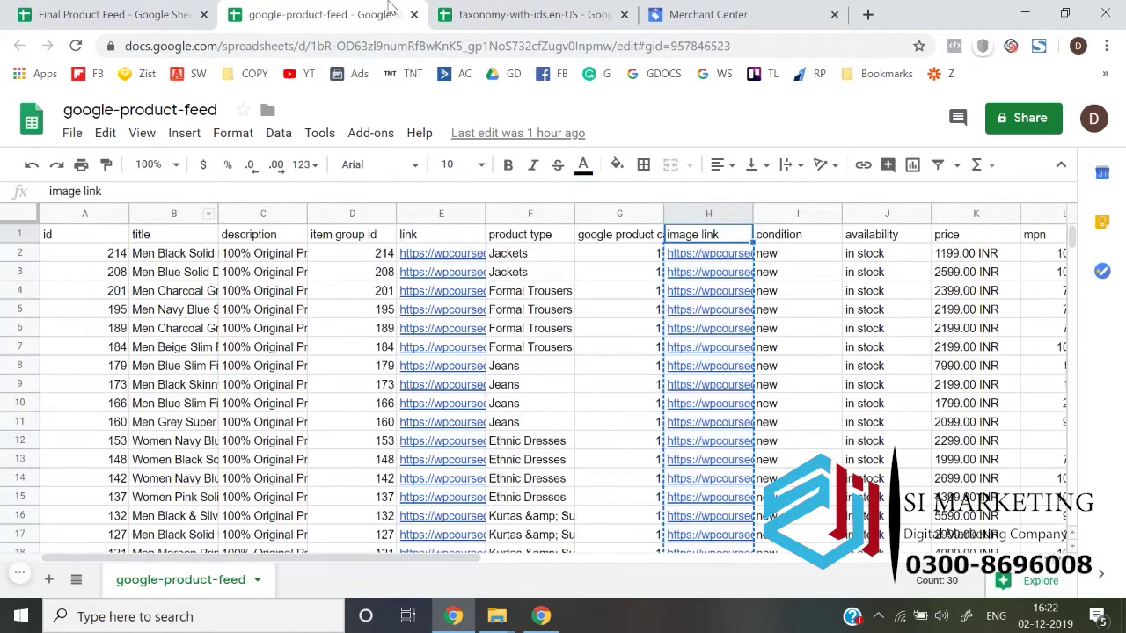
pyautogui.press('Right')
pyautogui.press('Right')
pyautogui.press('Right')
pyautogui.press('Down')
pyautogui.hotkey('ctrl', 'shift', 'Down')
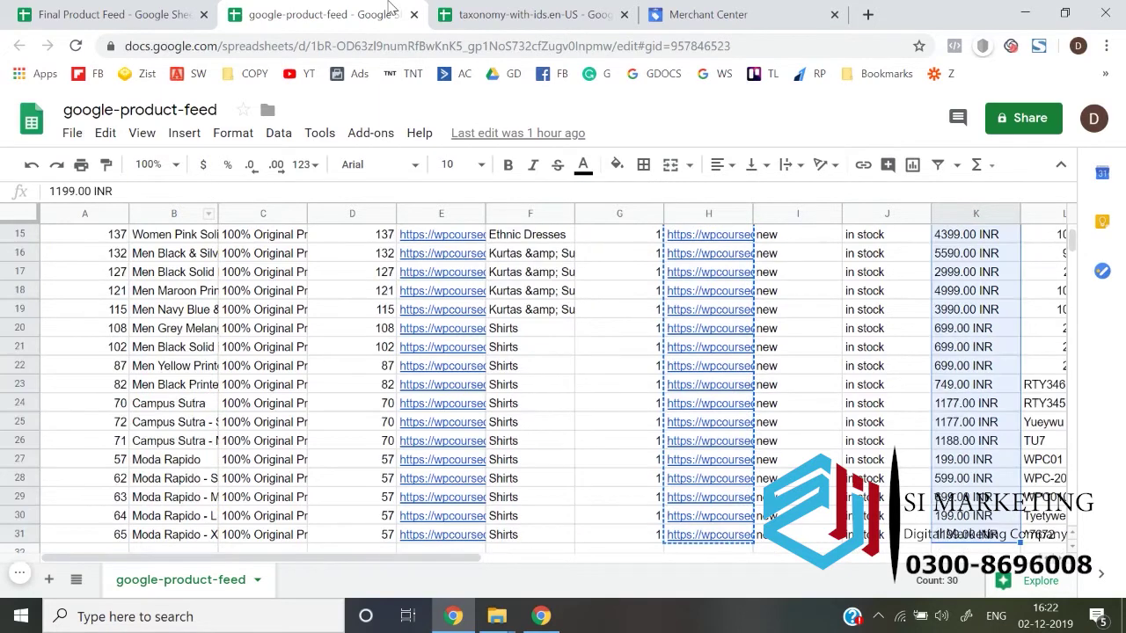
pyautogui.hotkey('ctrl', 'c')
# Paste the copied prices into the Final Product Feed's price column, starting at row 2.
pyautogui.click(83, 13)
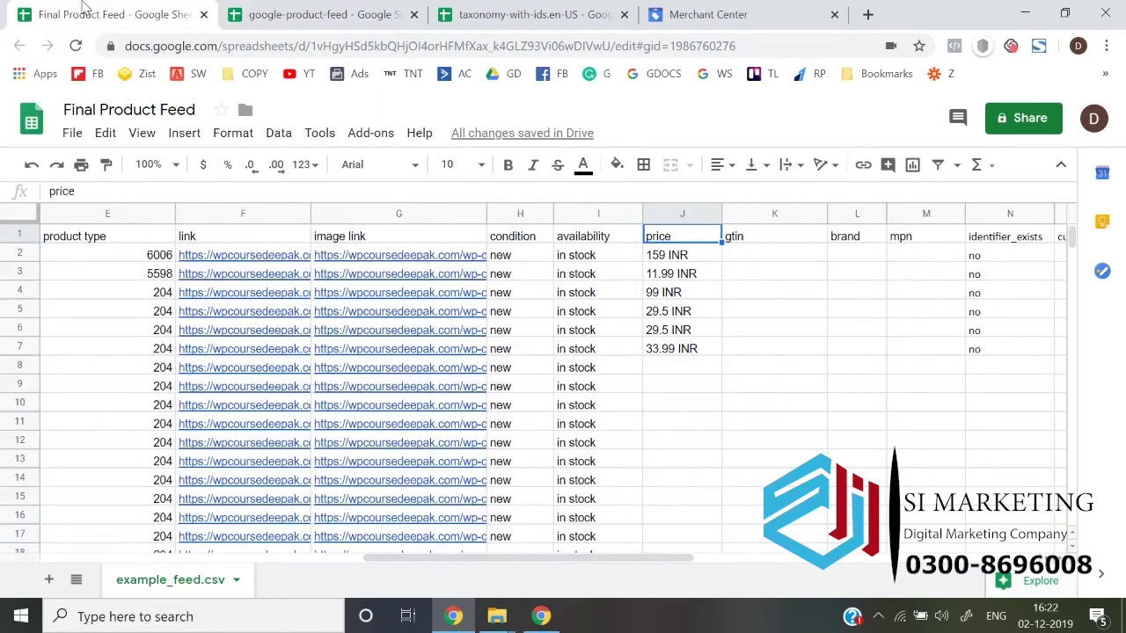
pyautogui.press('Down')
pyautogui.hotkey('ctrl', 'v')
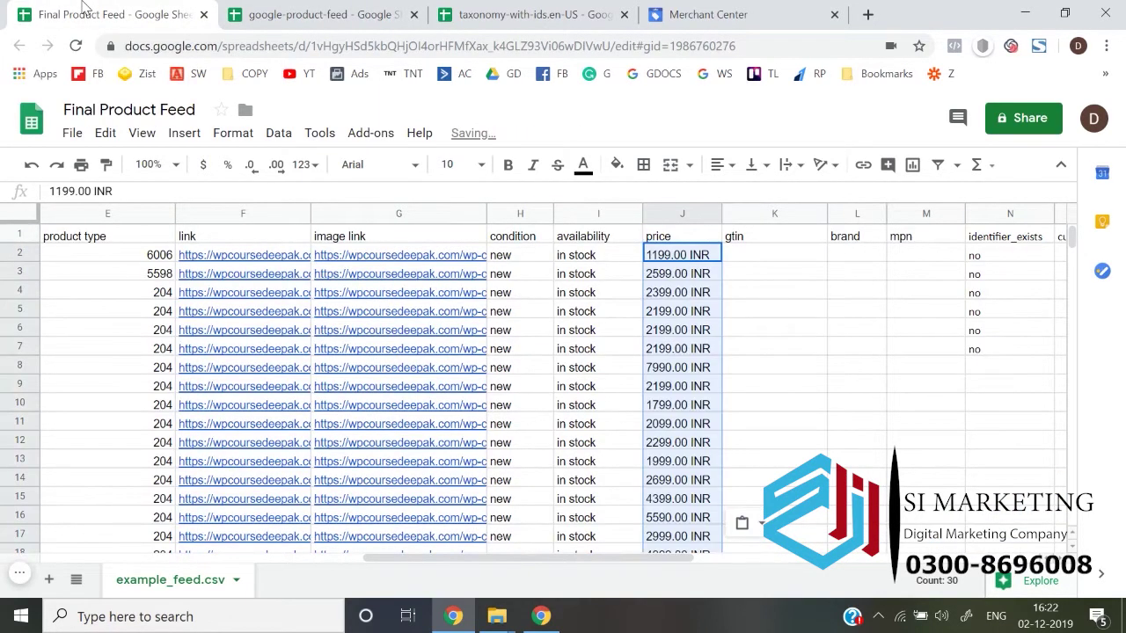
# Examine the gtin, brand, mpn, identifier_exists and custom label 0 columns to see which product identifiers still need values.
pyautogui.press('Right')
pyautogui.press('Right')
pyautogui.press('Right')
pyautogui.press('Right')
pyautogui.press('Right')
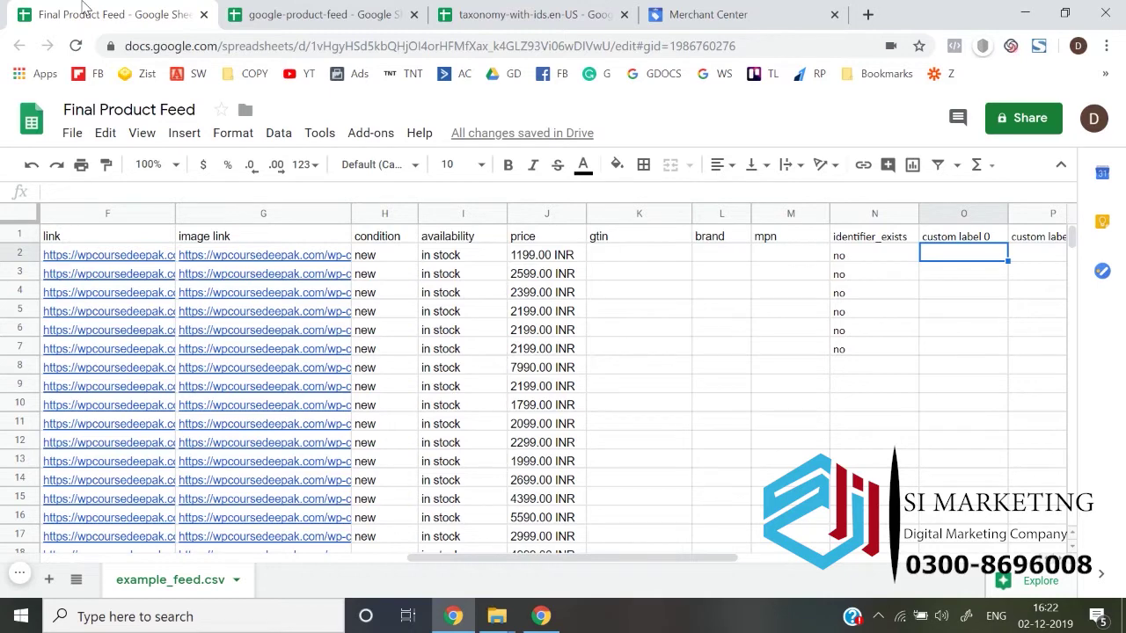
pyautogui.press('Up')
pyautogui.press('Left')
pyautogui.press('Left')
pyautogui.press('Left')
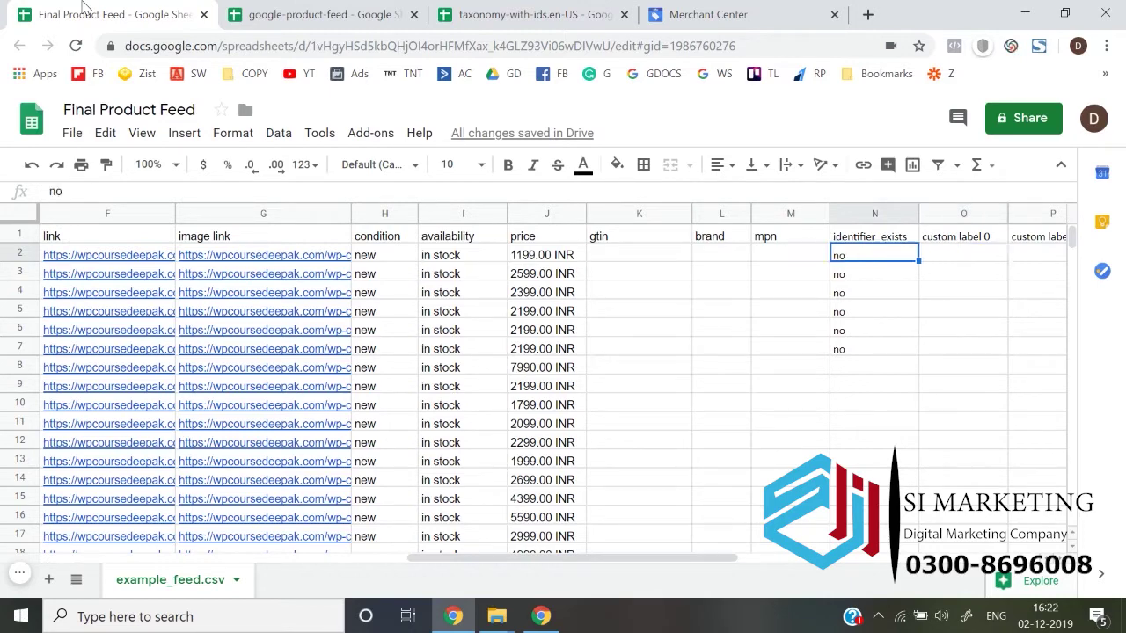
pyautogui.press('Left')
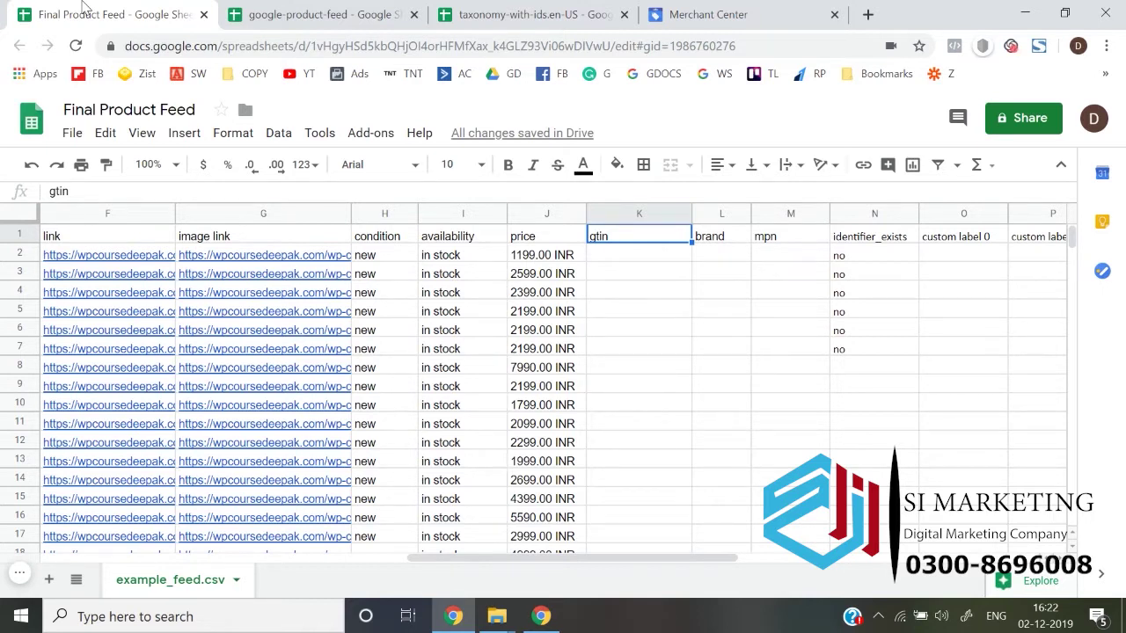
pyautogui.press('Right')
pyautogui.press('Down')
pyautogui.press('Left')
pyautogui.press('Left')
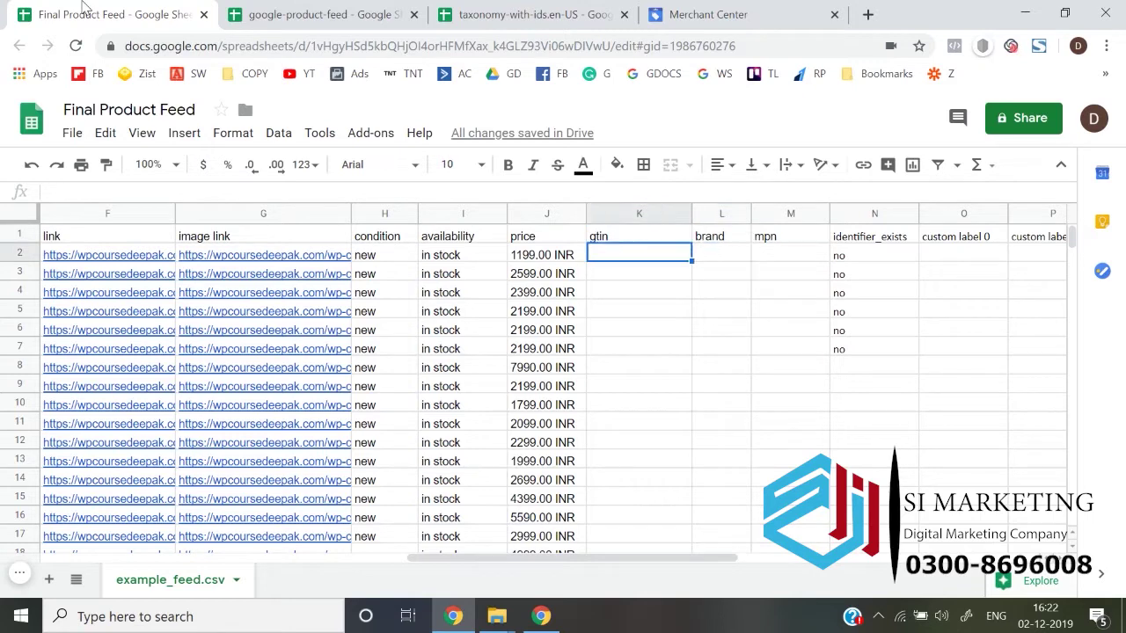
pyautogui.press('Down')
pyautogui.press('Down')
pyautogui.press('Down')
pyautogui.press('Down')
pyautogui.press('Down')
pyautogui.press('Down')
pyautogui.press('Down')
pyautogui.press('Right')
pyautogui.press('Right')
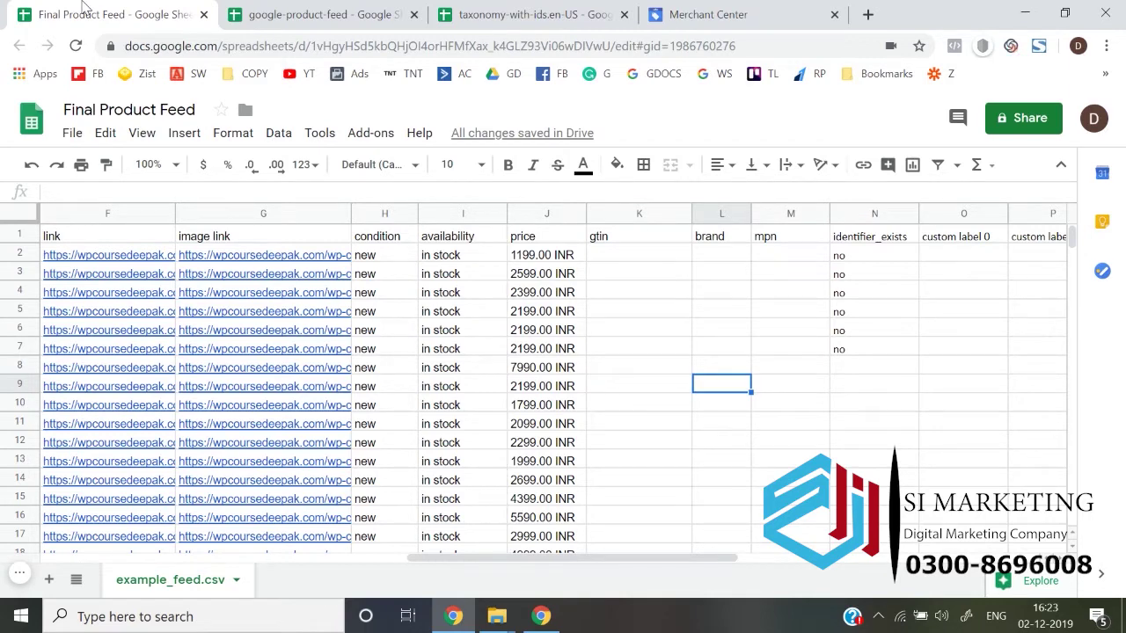
pyautogui.press('Up')
pyautogui.press('Up')
pyautogui.press('Up')
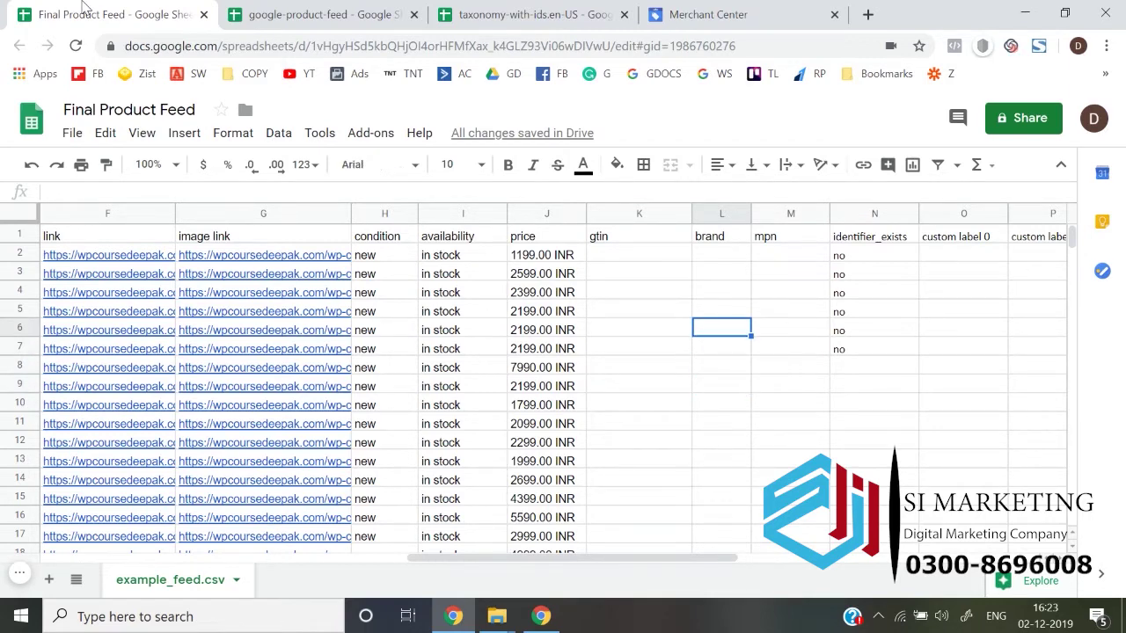
pyautogui.press('Up')
pyautogui.press('Up')
pyautogui.press('Up')
pyautogui.press('Up')
pyautogui.press('Left')
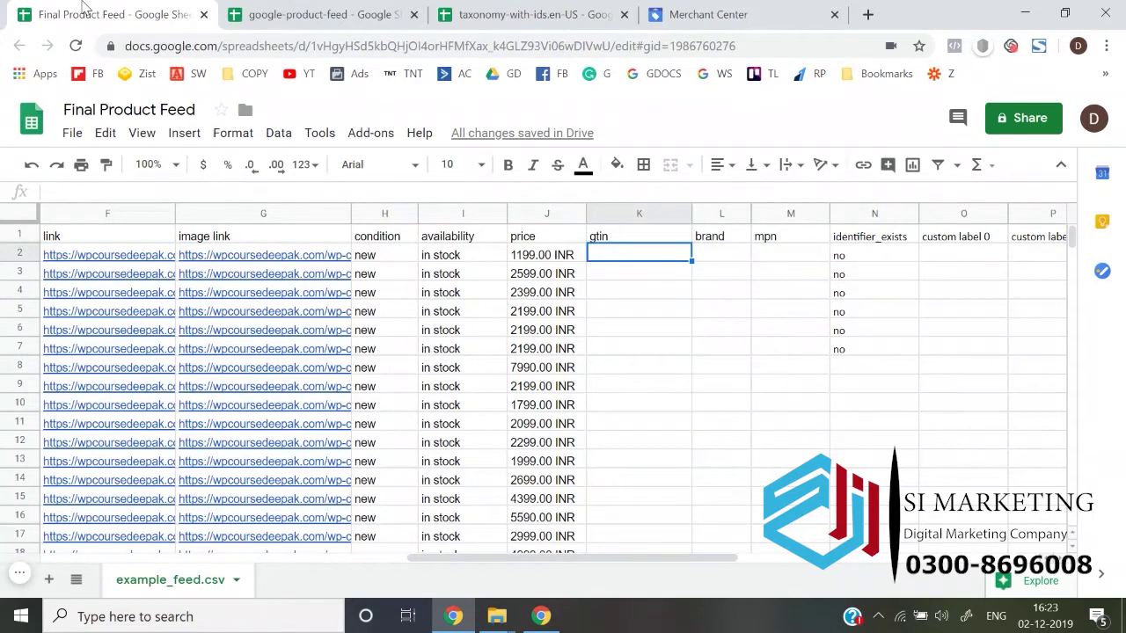
pyautogui.press('Right')
pyautogui.press('Right')
pyautogui.press('Right')
pyautogui.press('Right')
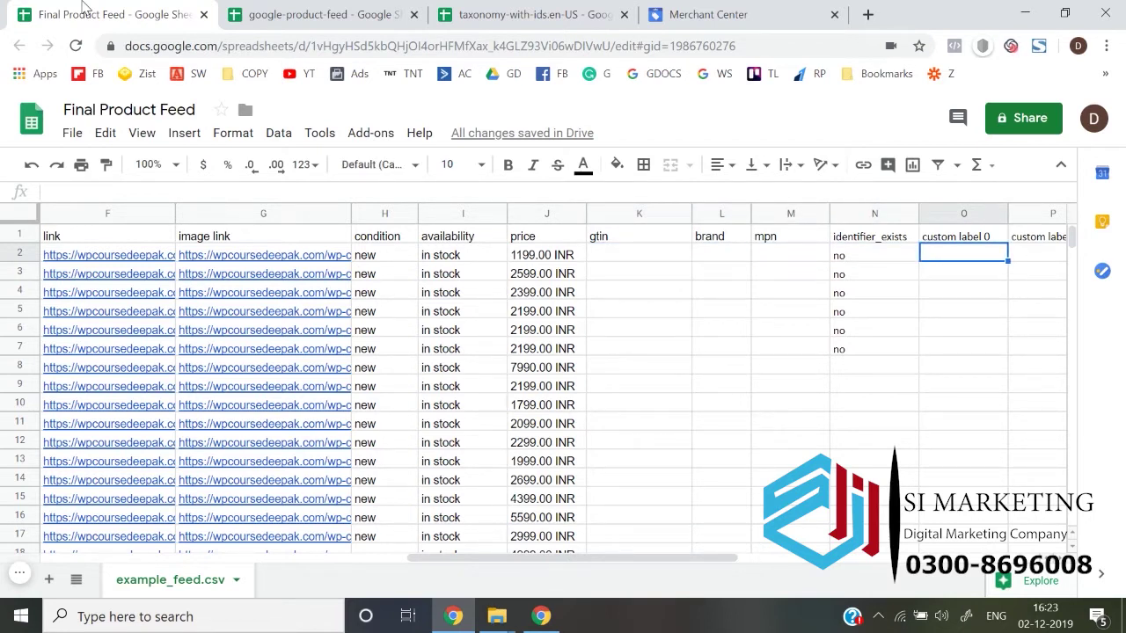
pyautogui.press('Left')
pyautogui.press('Left')
pyautogui.press('Left')
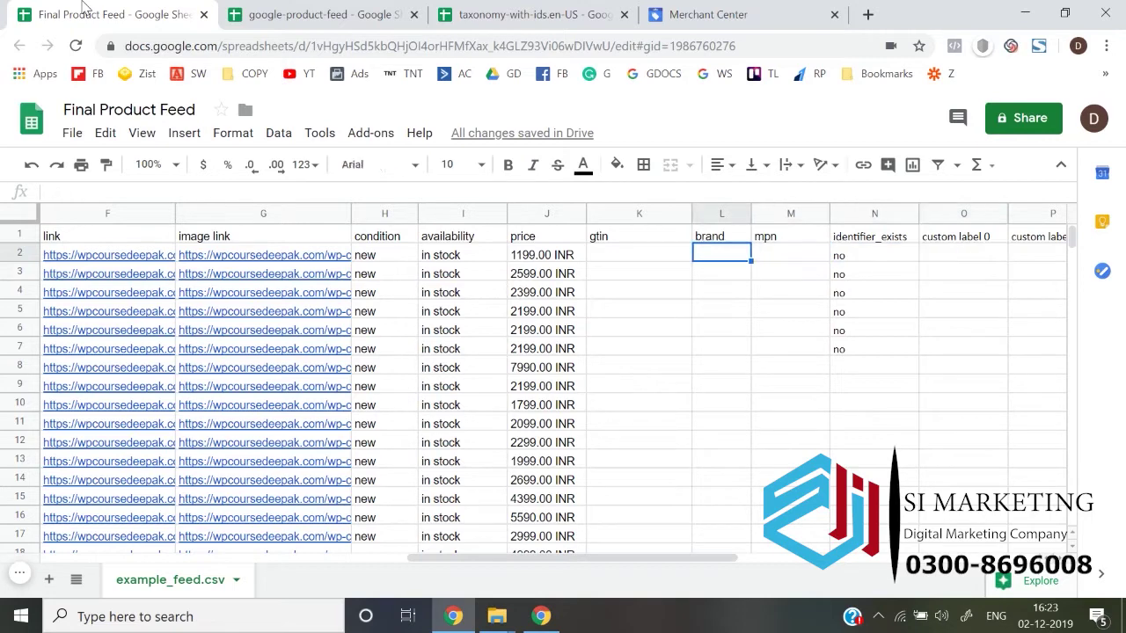
pyautogui.press('Right')
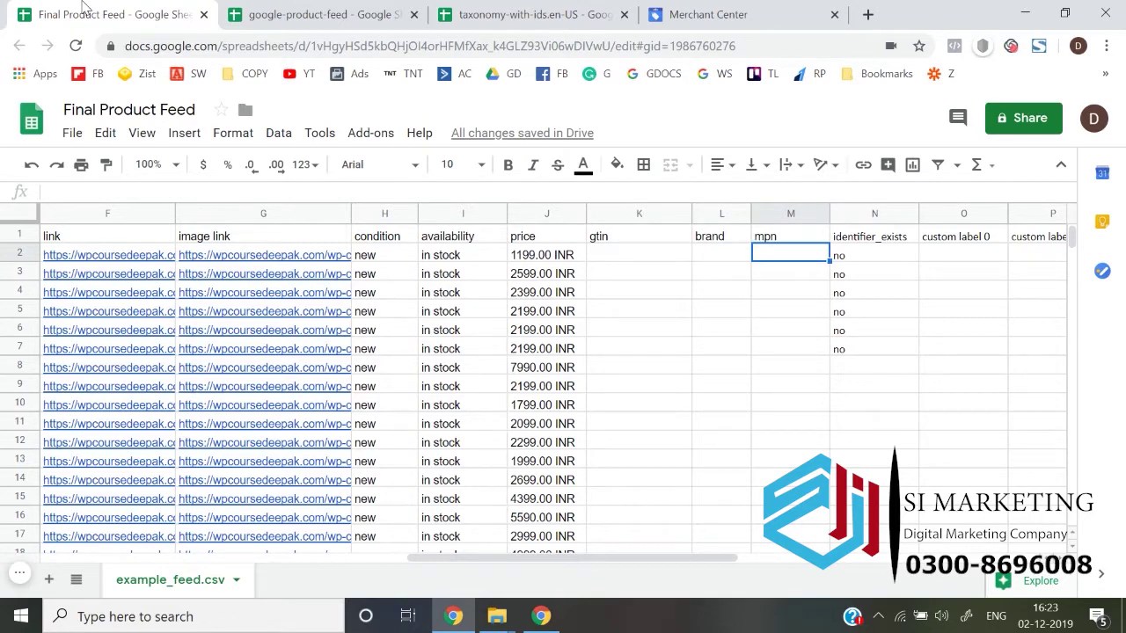
# Enter Nike as the brand in row 2 and try to extend it down to row 31.
pyautogui.press('Left')
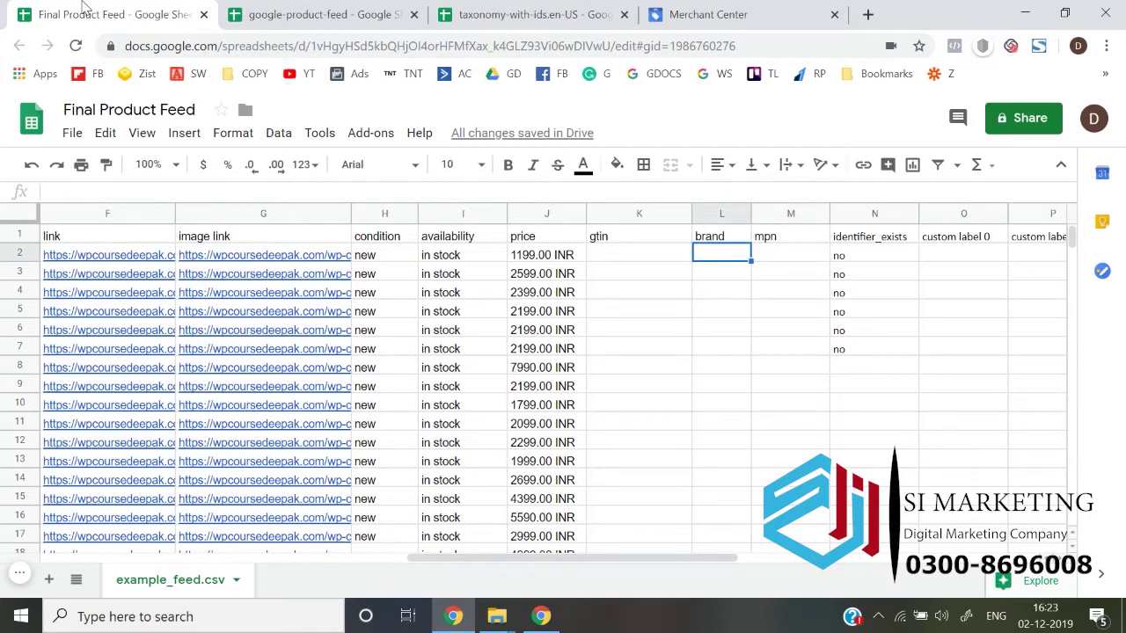
pyautogui.write('Nike')
pyautogui.press('Return')
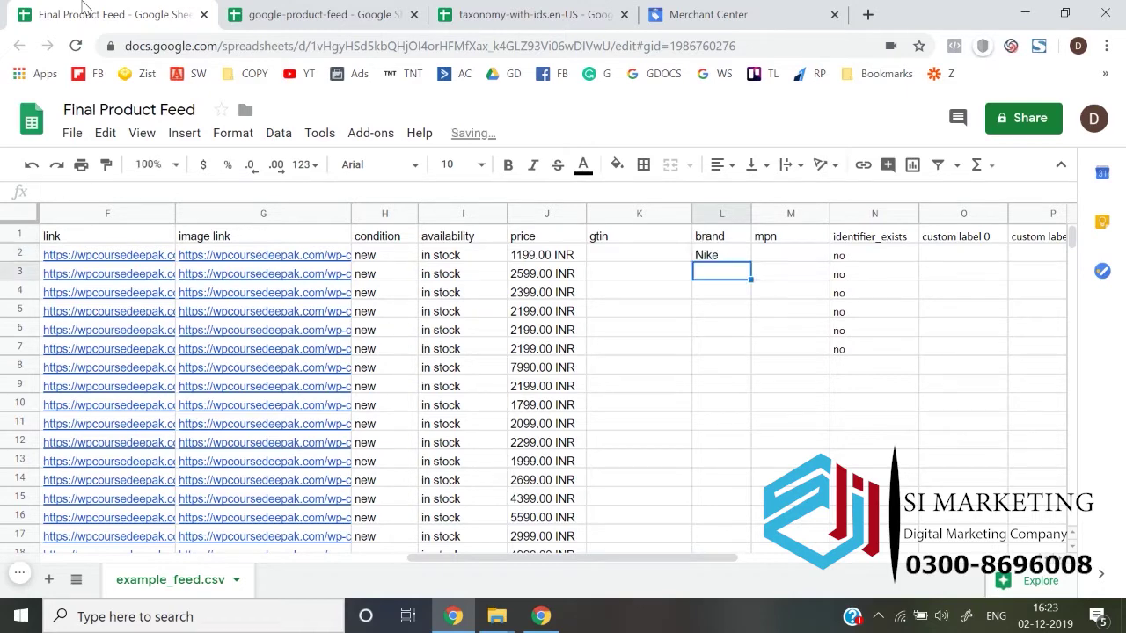
pyautogui.press('Up')
pyautogui.press('Left')
pyautogui.press('Left')
pyautogui.hotkey('ctrl', 'Down')
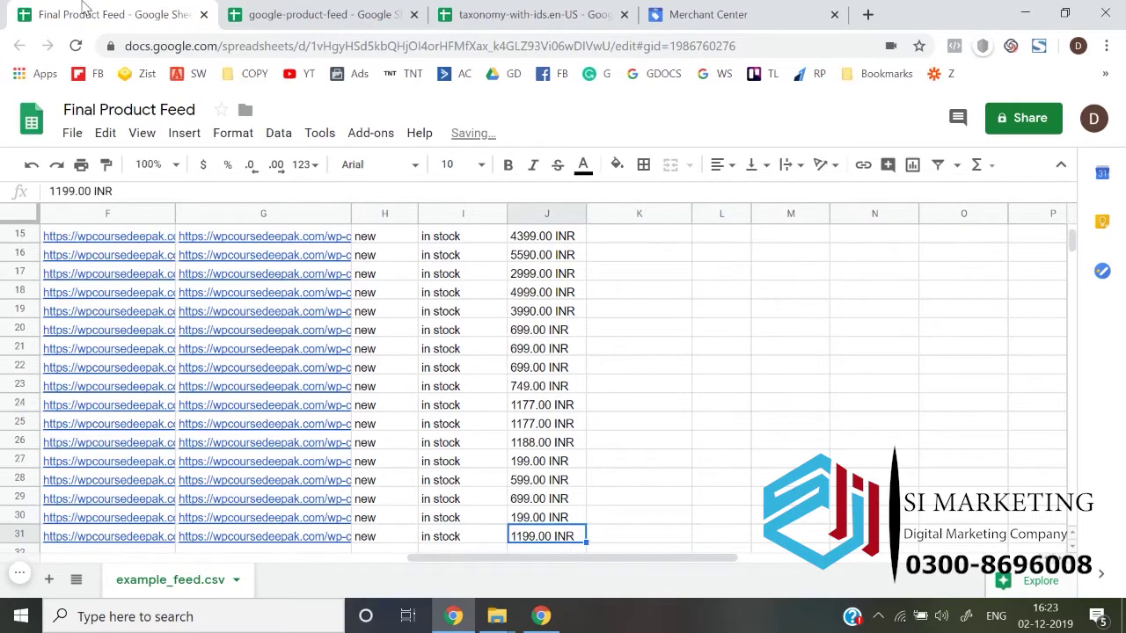
pyautogui.press('Right')
pyautogui.press('Right')
pyautogui.hotkey('ctrl', 'shift', 'Up')
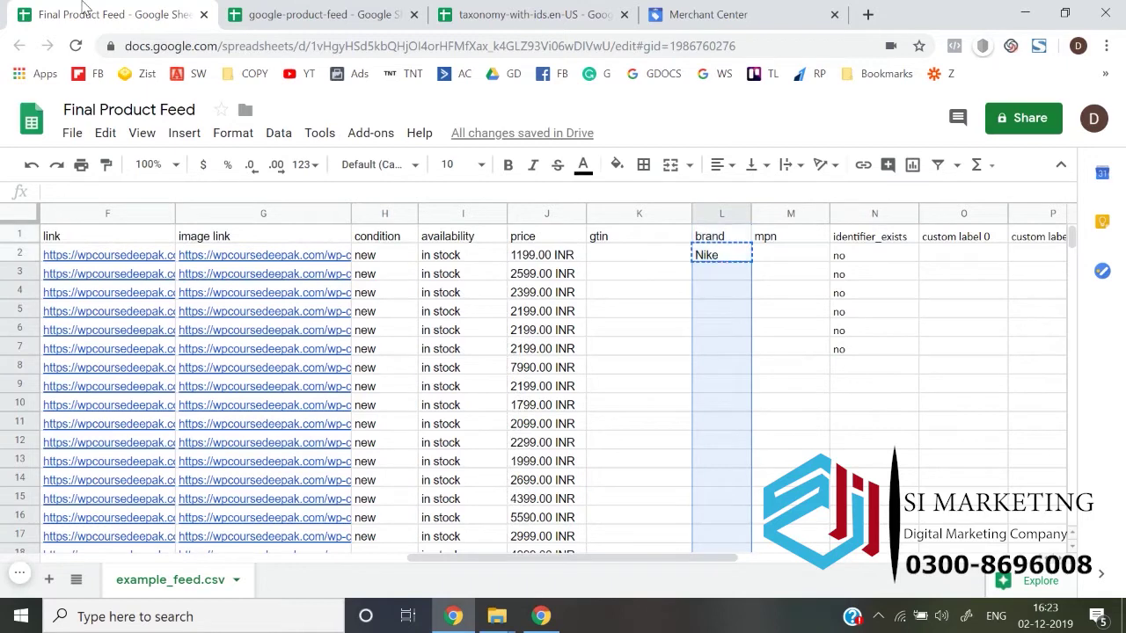
pyautogui.press('Escape')
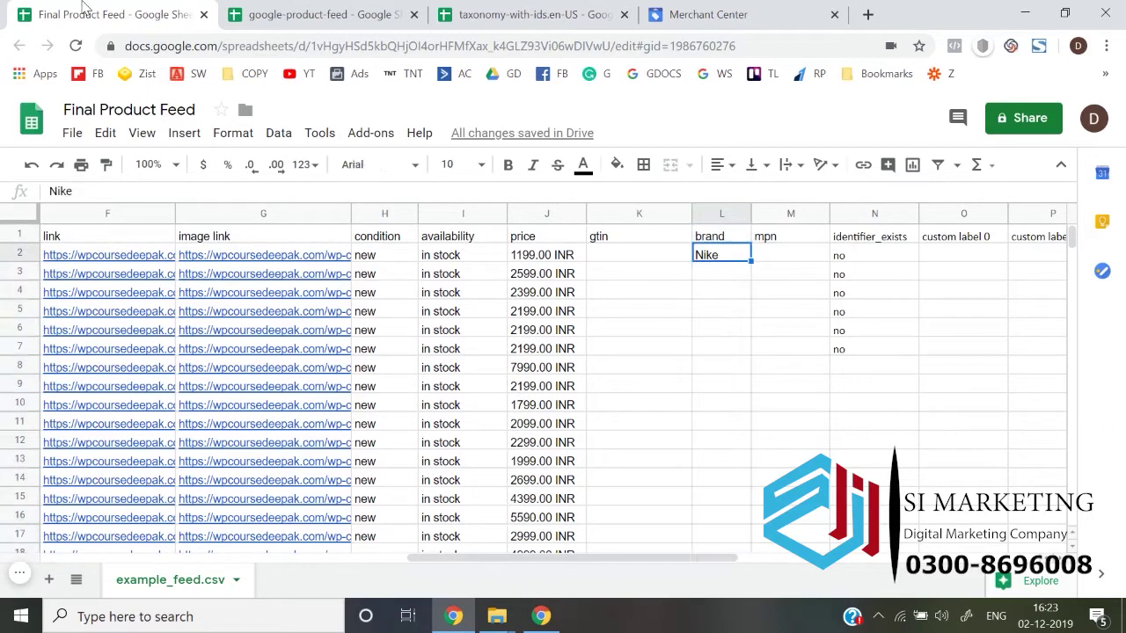
# Set the brand in row 2 to "WP Course".
pyautogui.write('WP')
pyautogui.write(' COur')
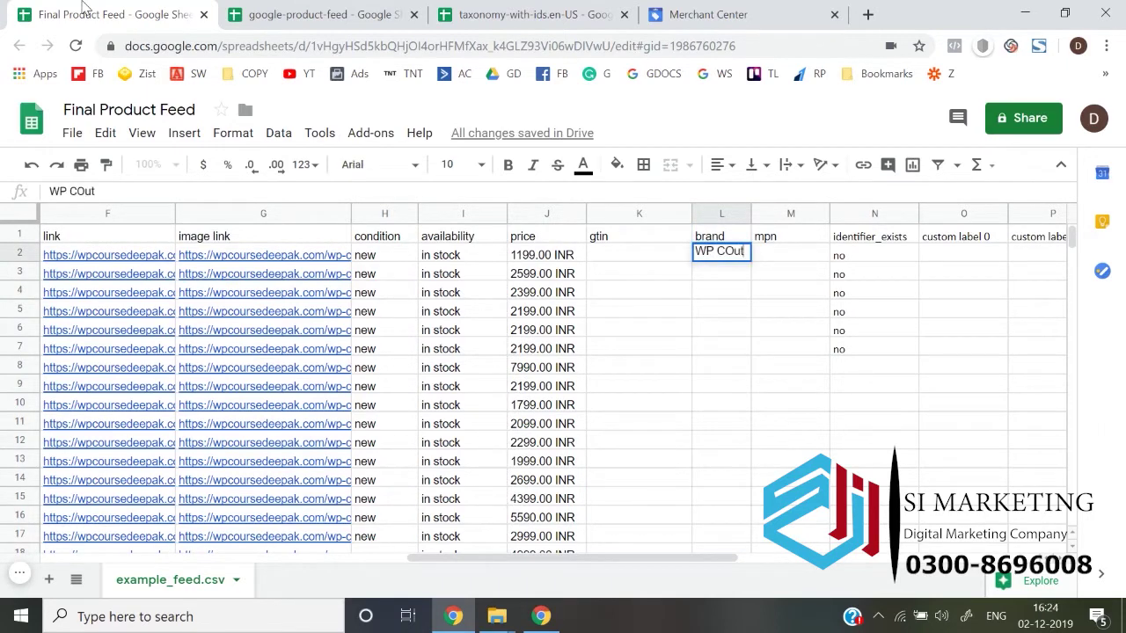
pyautogui.press('BackSpace')
pyautogui.press('BackSpace')
pyautogui.press('BackSpace')
pyautogui.write('ourse')
pyautogui.hotkey('ctrl', 'Return')
# Fill the brand column with "WP Course" down to the last product in row 31.
pyautogui.press('Left')
pyautogui.press('Left')
pyautogui.hotkey('ctrl', 'Down')
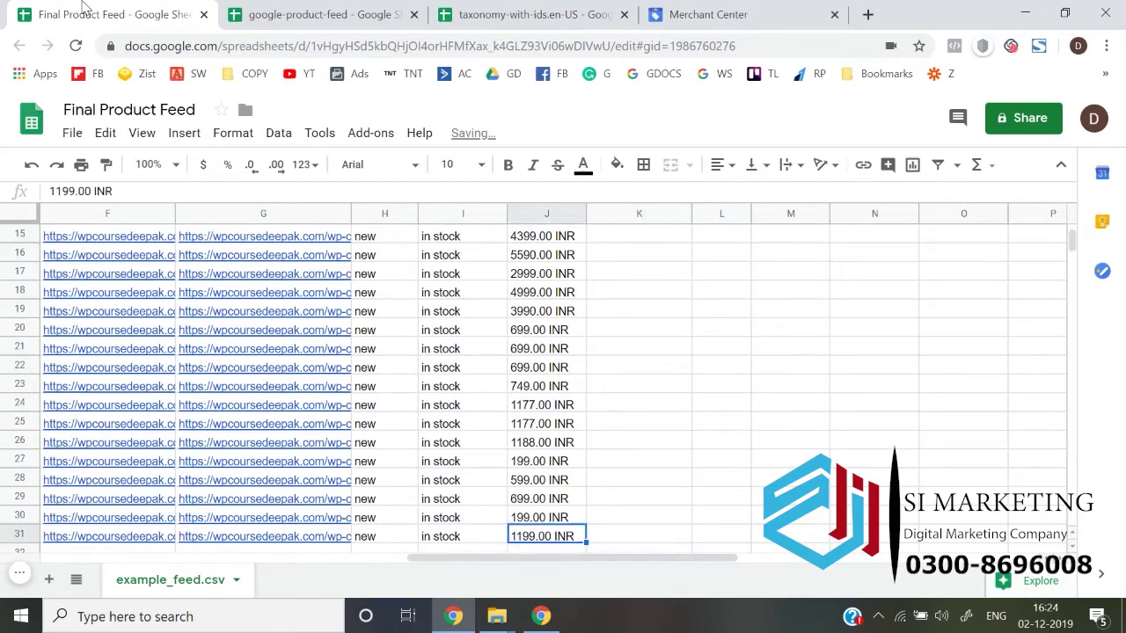
pyautogui.press('Right')
pyautogui.press('Right')
pyautogui.hotkey('ctrl', 'shift', 'Up')
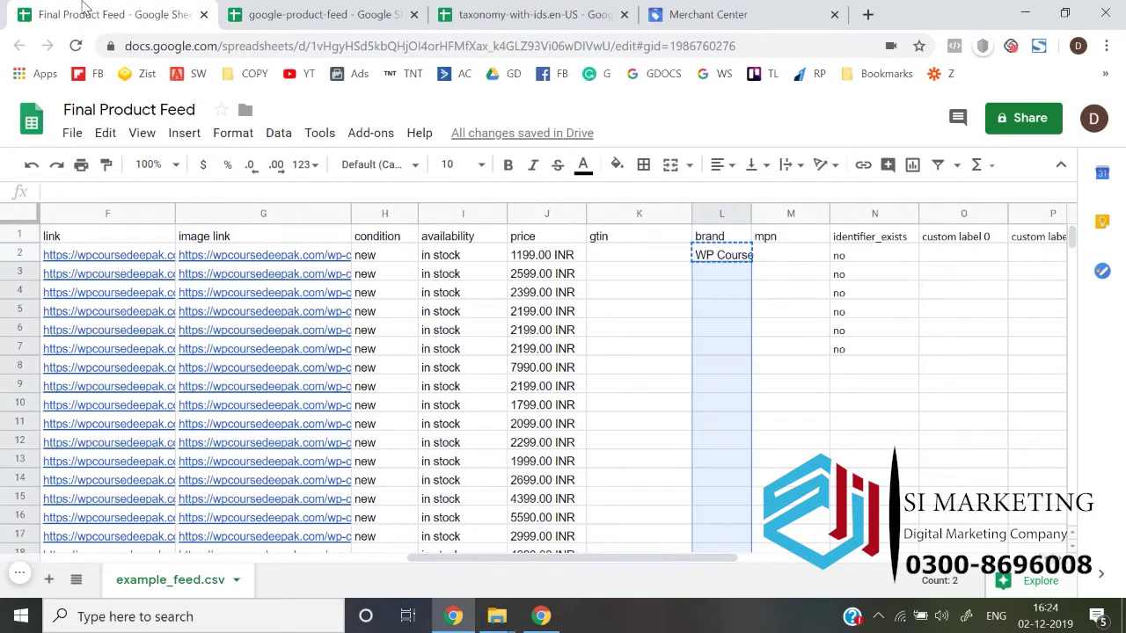
pyautogui.hotkey('ctrl', 'd')
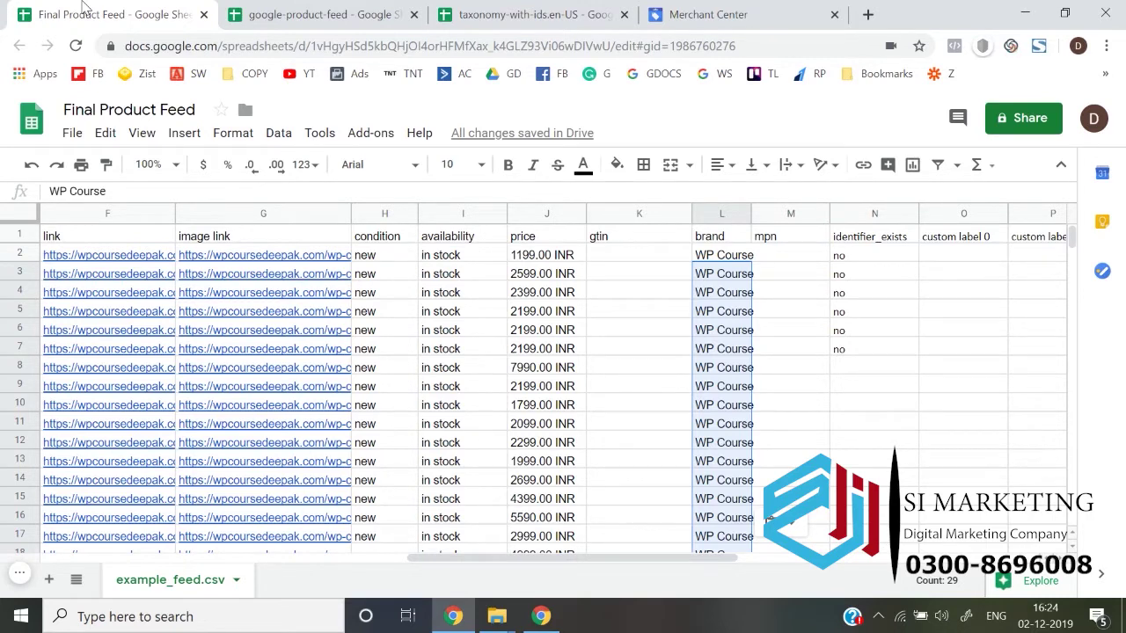
# Compare the gtin, brand and mpn columns with the identifier_exists value in row 2.
pyautogui.press('Down')
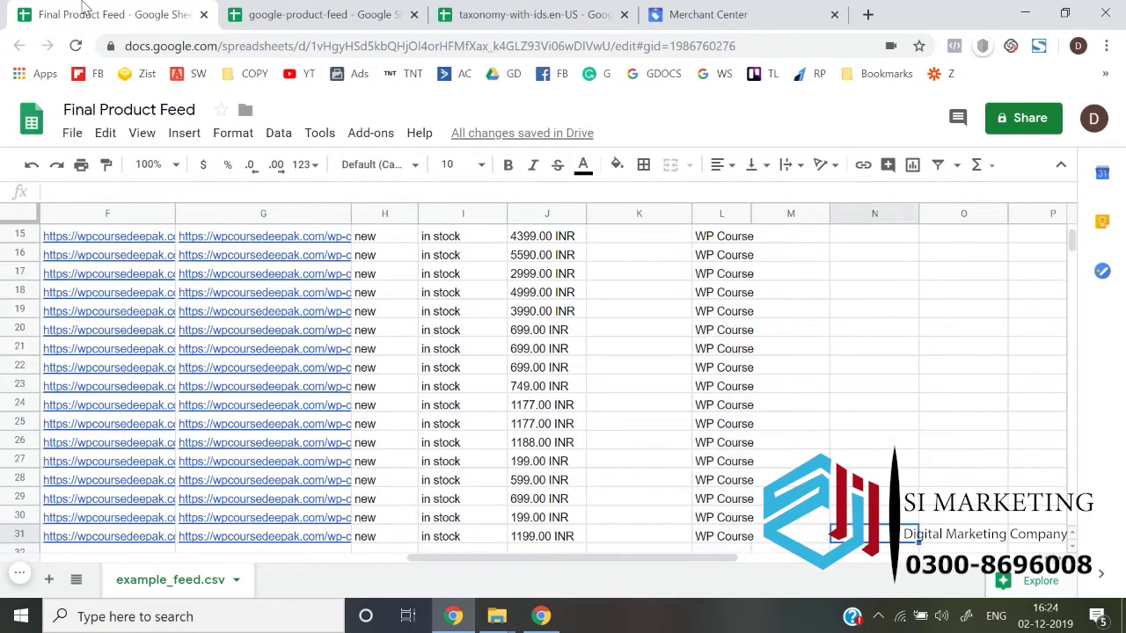
pyautogui.press('Left')
pyautogui.hotkey('ctrl', 'Up')
pyautogui.press('Down')
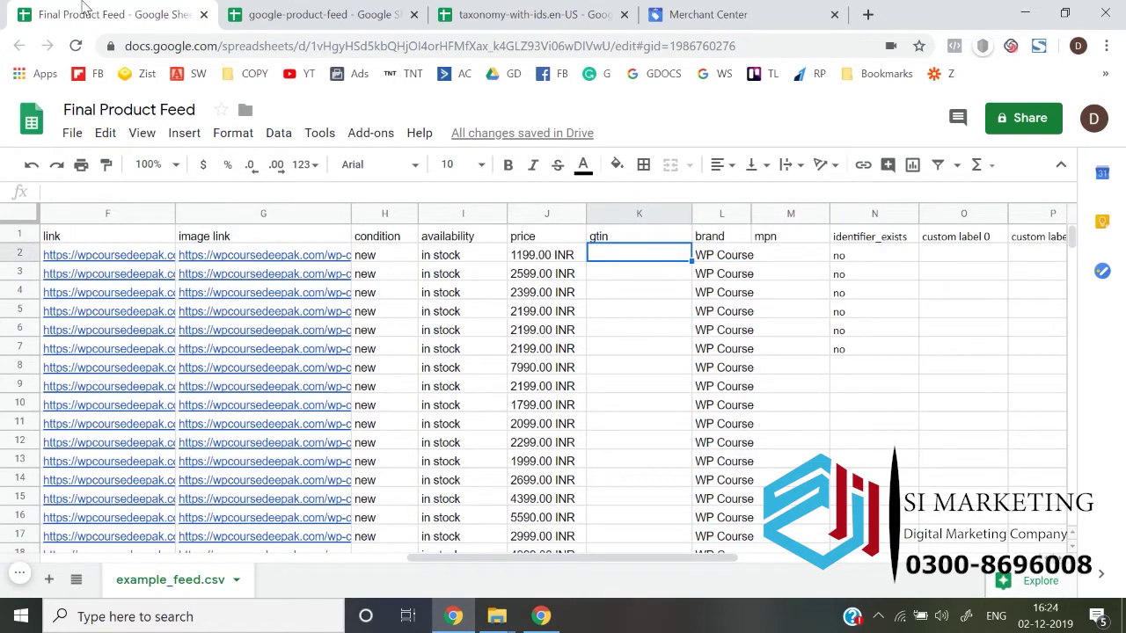
pyautogui.press('Up')
pyautogui.press('Right')
pyautogui.press('Right')
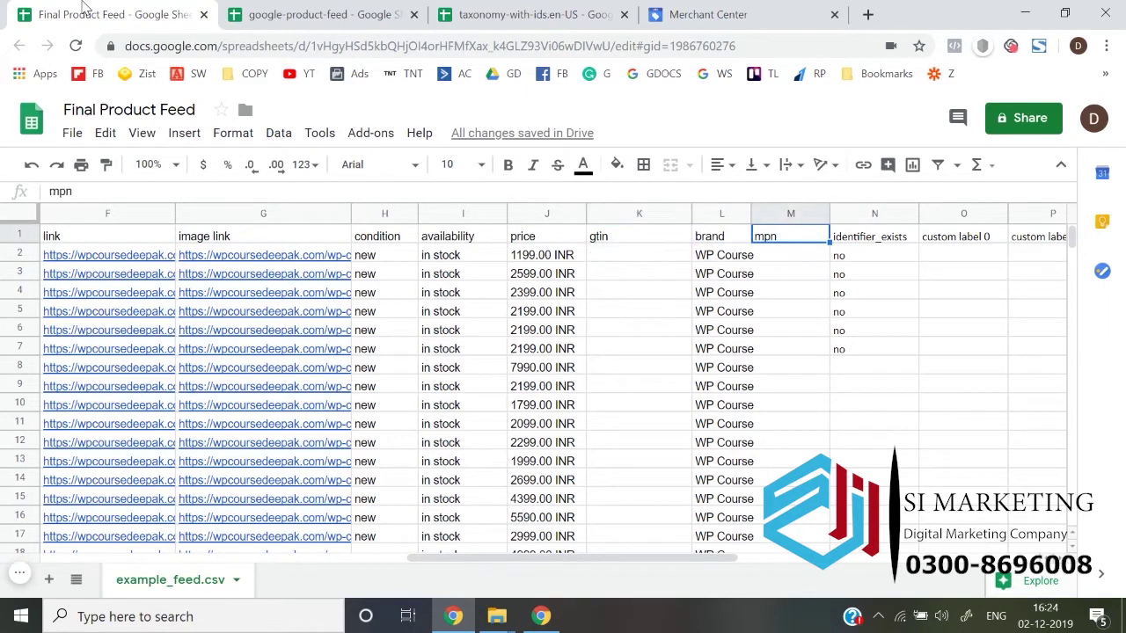
pyautogui.press('Left')
pyautogui.press('Left')
pyautogui.press('Left')
pyautogui.press('Right')
pyautogui.press('Right')
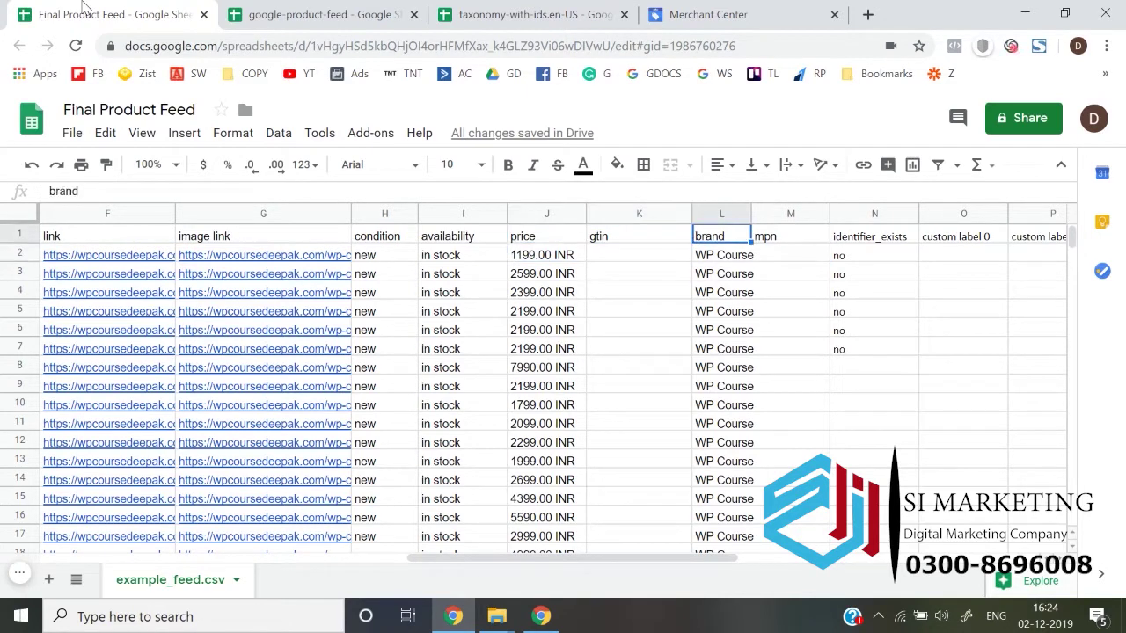
pyautogui.press('Right')
pyautogui.press('Down')
pyautogui.press('Left')
pyautogui.press('Left')
pyautogui.press('Right')
pyautogui.press('Right')
pyautogui.press('Right')
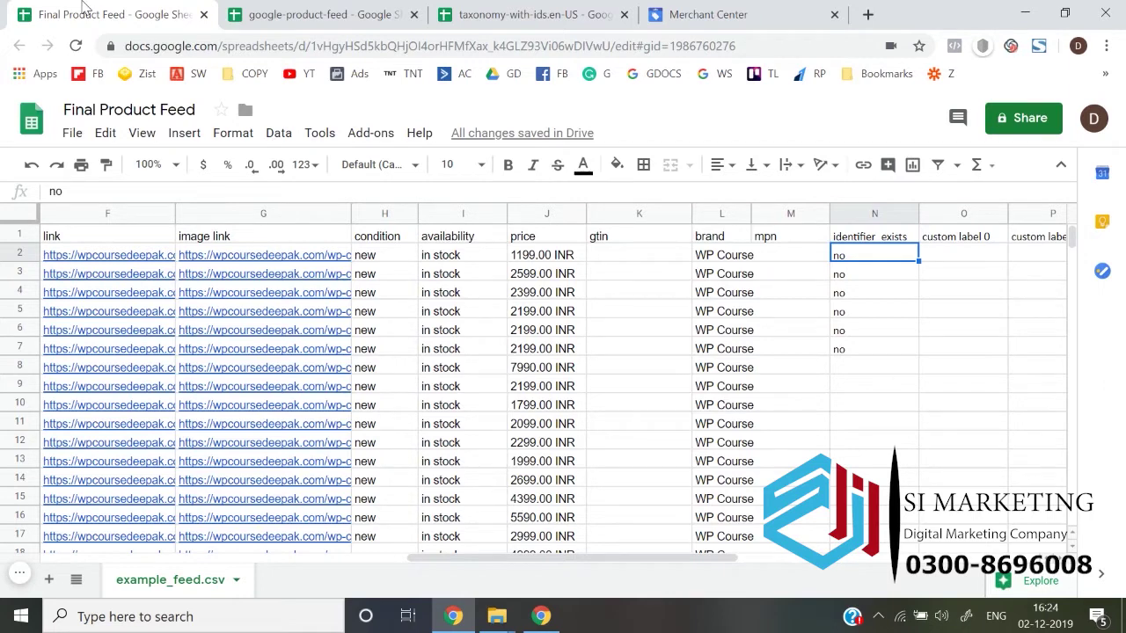
pyautogui.press('Left')
pyautogui.press('Right')
# Copy the identifier_exists value "no" from row 7 and fill it into rows 8 to 31.
pyautogui.press('Down')
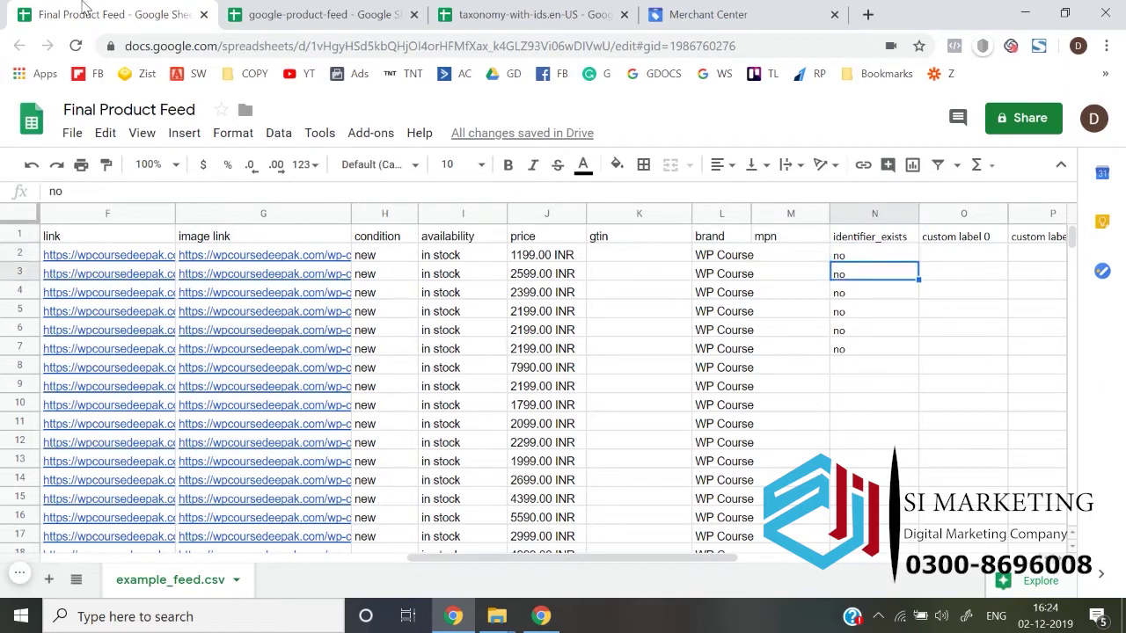
pyautogui.hotkey('ctrl', 'Down')
pyautogui.hotkey('ctrl', 'c')
pyautogui.press('Left')
pyautogui.press('Left')
pyautogui.hotkey('ctrl', 'Down')
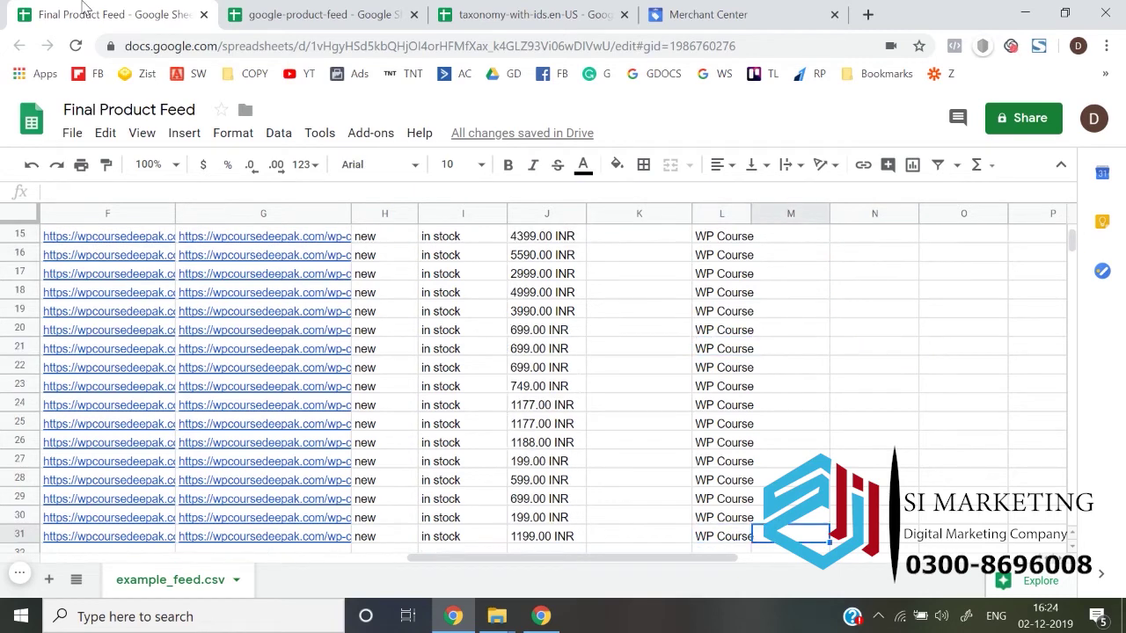
pyautogui.press('Right')
pyautogui.press('Right')
pyautogui.hotkey('ctrl', 'shift', 'Up')
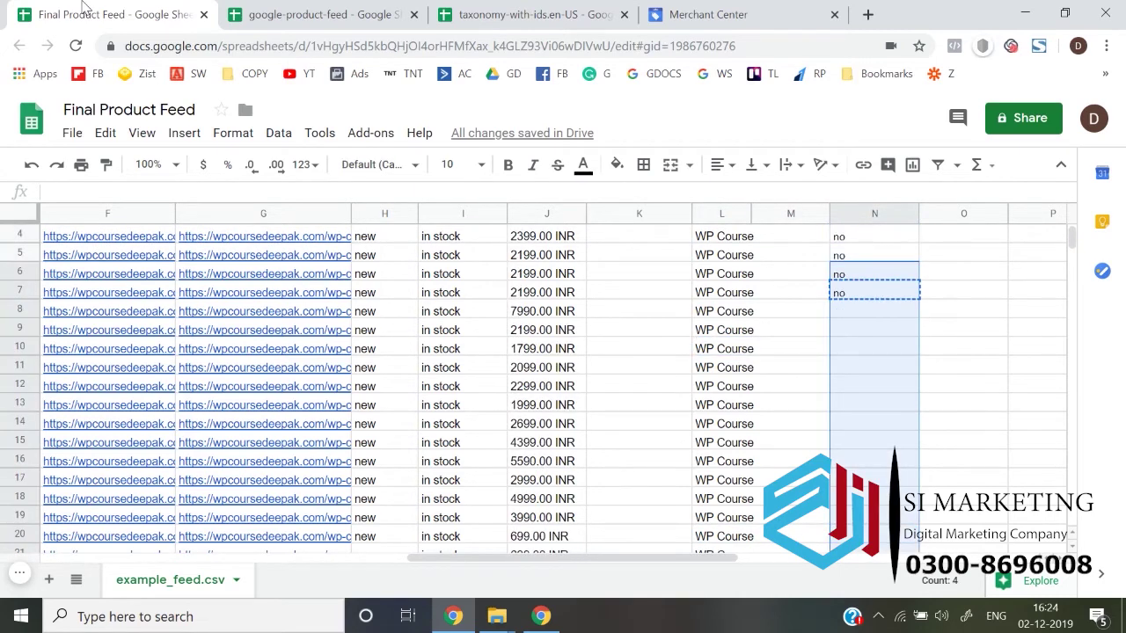
pyautogui.hotkey('ctrl', 'v')
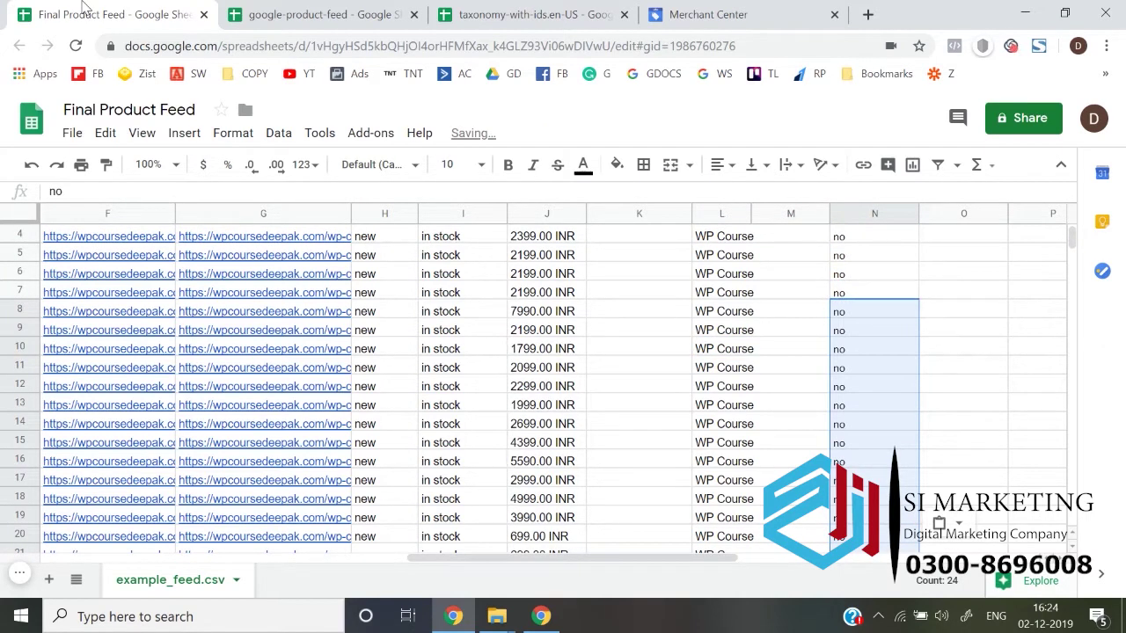
pyautogui.hotkey('ctrl', 'Up')
pyautogui.press('Down')
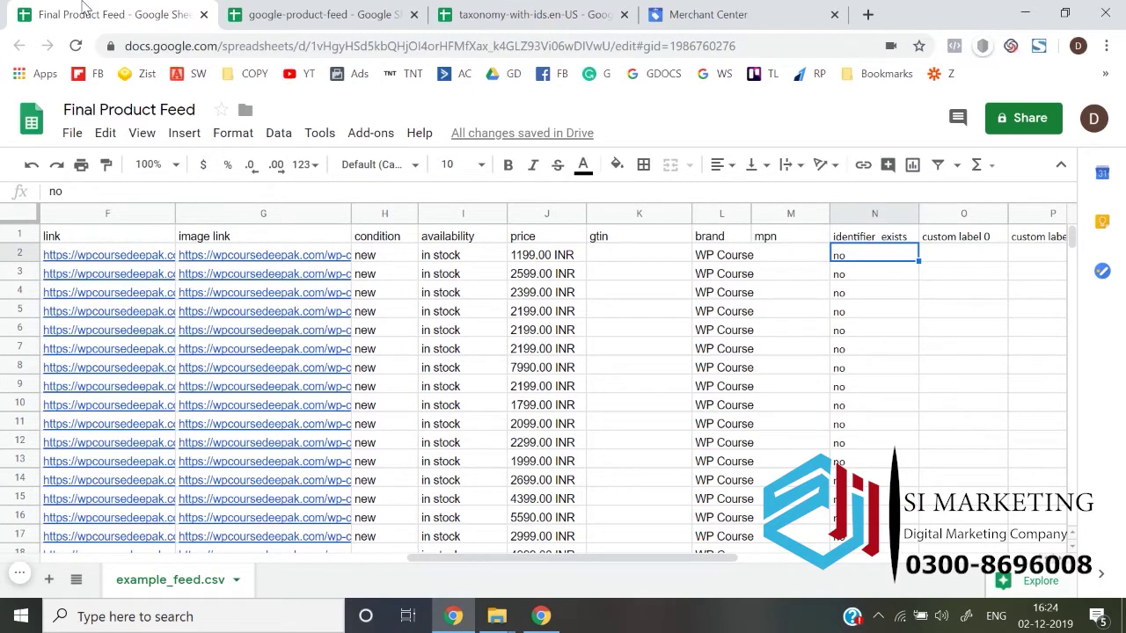
# Review the empty gtin and mpn columns, the brand column and the identifier_exists value in row 2.
pyautogui.press('Left')
pyautogui.press('Left')
pyautogui.press('Left')
pyautogui.press('Up')
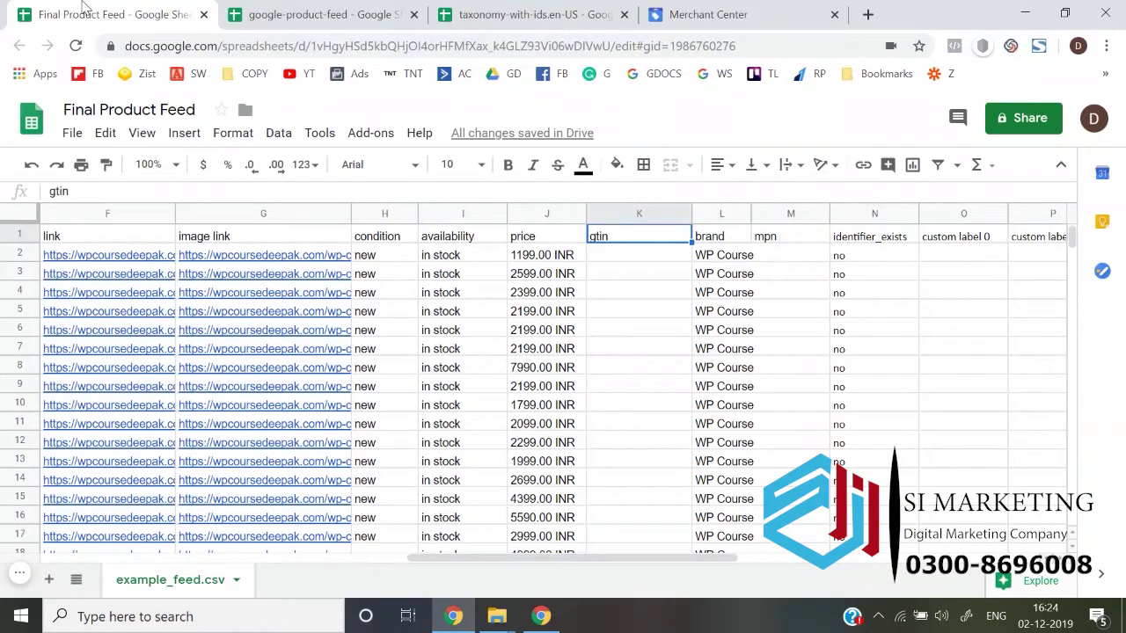
pyautogui.press('Right')
pyautogui.press('Right')
pyautogui.press('Left')
pyautogui.press('Left')
pyautogui.press('Down')
pyautogui.press('Left')
pyautogui.press('Right')
pyautogui.press('Right')
pyautogui.press('Right')
pyautogui.press('Right')
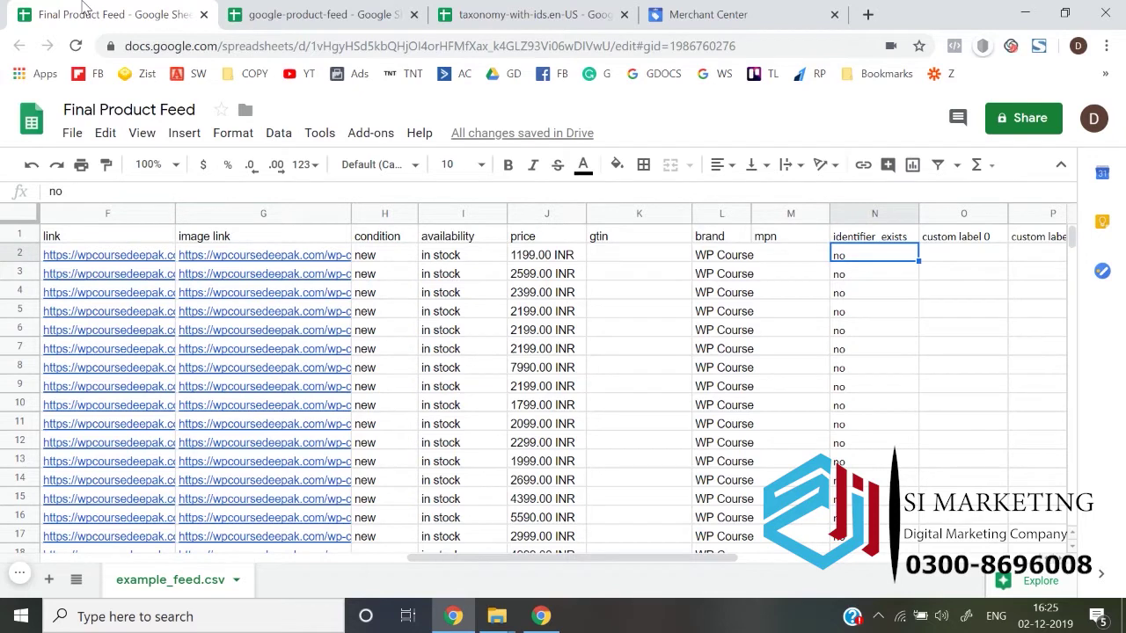
pyautogui.press('Left')
pyautogui.press('Left')
pyautogui.press('Left')
pyautogui.press('Up')
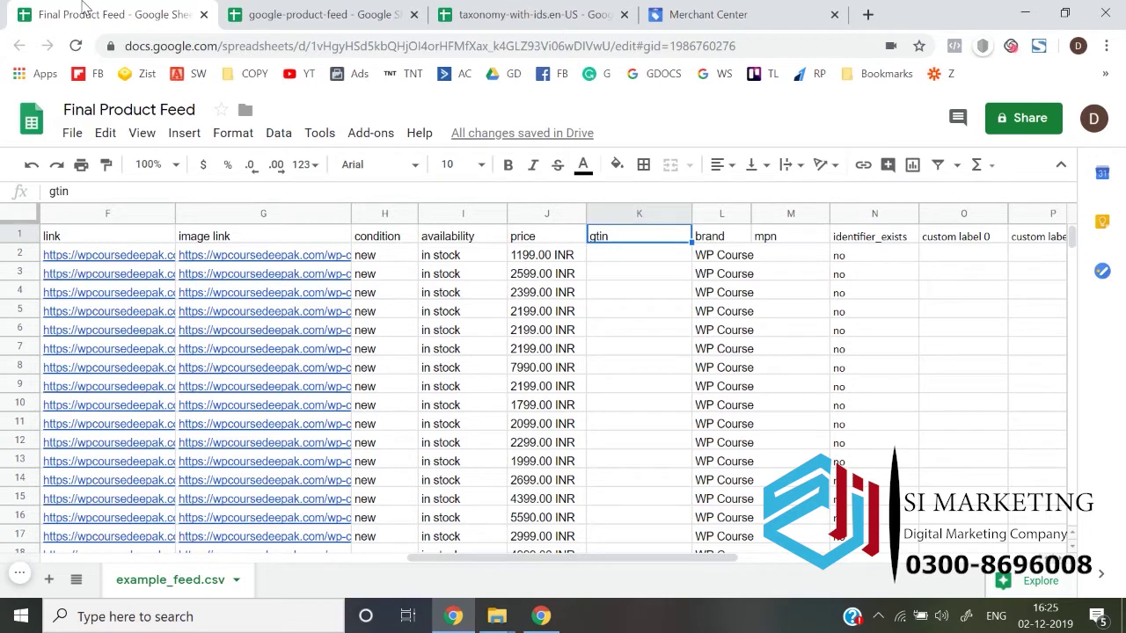
# Clear the brand values from rows 2 to 31, keeping the column header.
pyautogui.press('Right')
pyautogui.press('Right')
pyautogui.press('Down')
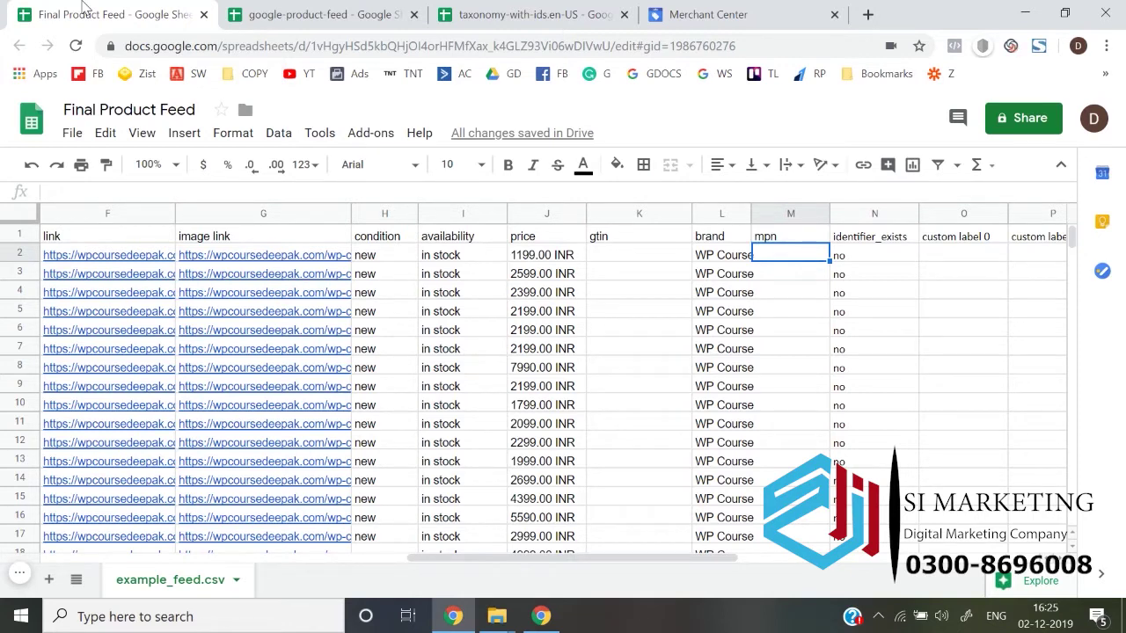
pyautogui.press('Left')
pyautogui.hotkey('ctrl', 'shift', 'Down')
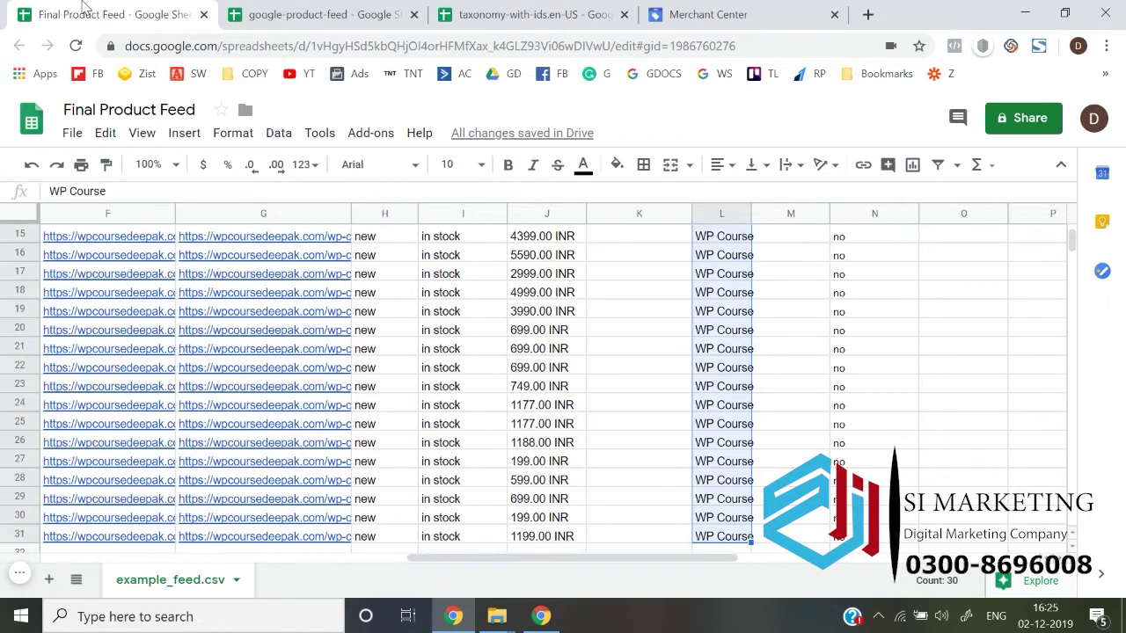
pyautogui.press('Delete')
pyautogui.hotkey('ctrl', 'Up')
pyautogui.press('Left')
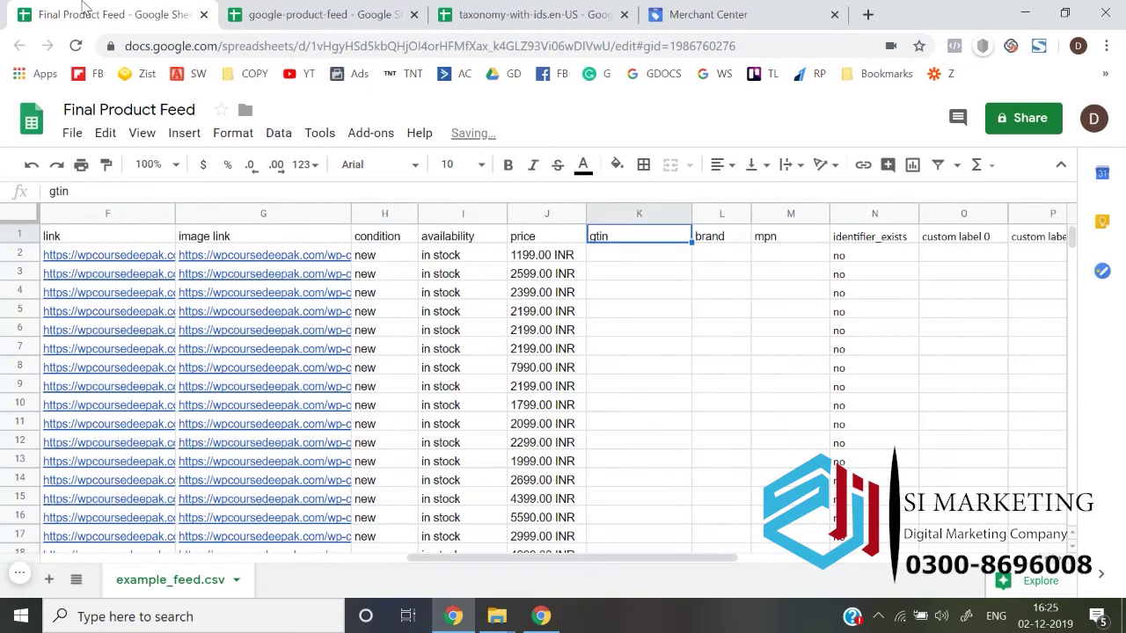
# Examine the gtin, brand and mpn headers together, along with the identifier_exists entry for the first product.
pyautogui.hotkey('shift', 'Right')
pyautogui.hotkey('shift', 'Right')
pyautogui.press('Left')
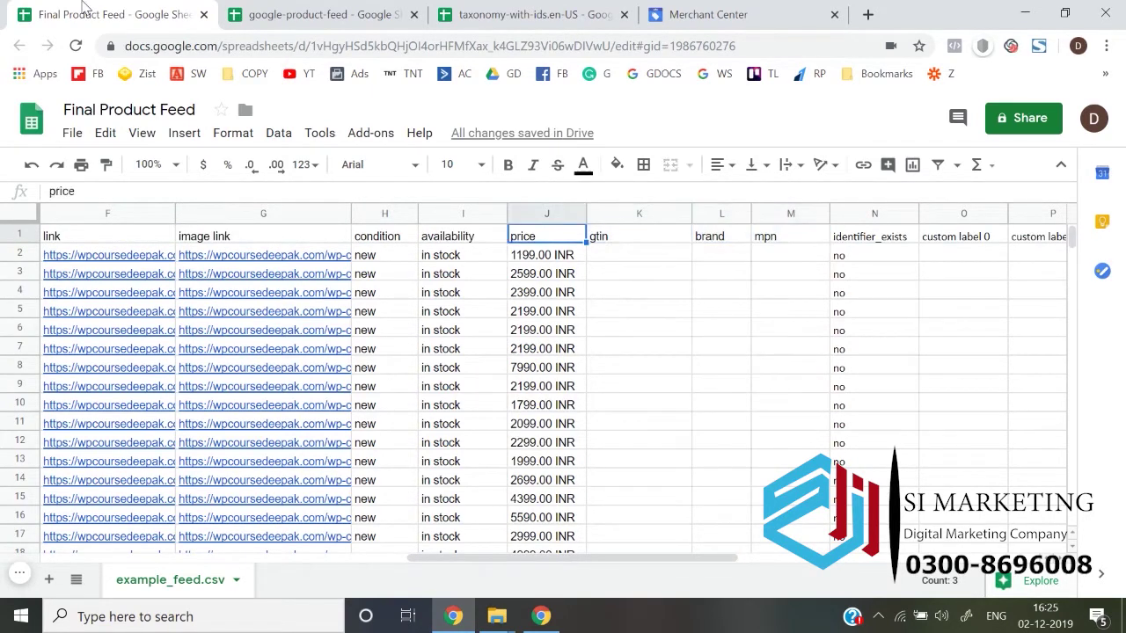
pyautogui.press('Right')
pyautogui.hotkey('shift', 'Right')
pyautogui.hotkey('shift', 'Right')
pyautogui.press('Right')
pyautogui.press('Right')
pyautogui.press('Down')
pyautogui.press('Right')
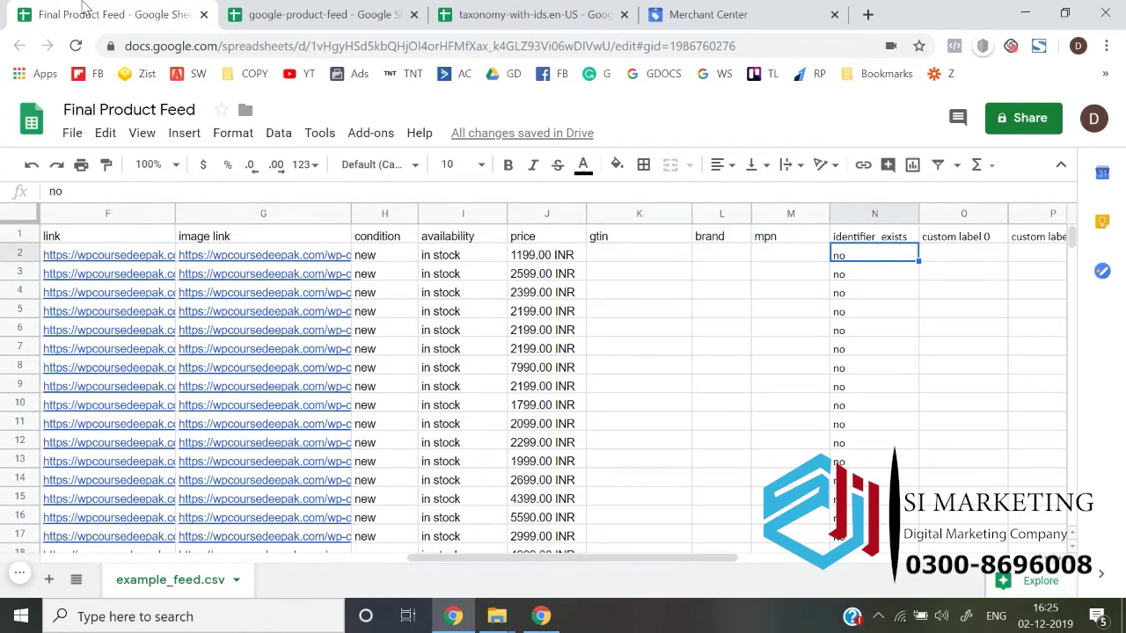
# Examine the custom label 0 to custom label 4 headers and the cells beneath them.
pyautogui.press('Right')
pyautogui.press('Right')
pyautogui.press('Right')
pyautogui.press('Right')
pyautogui.press('Right')
pyautogui.press('Left')
pyautogui.press('Left')
pyautogui.press('Left')
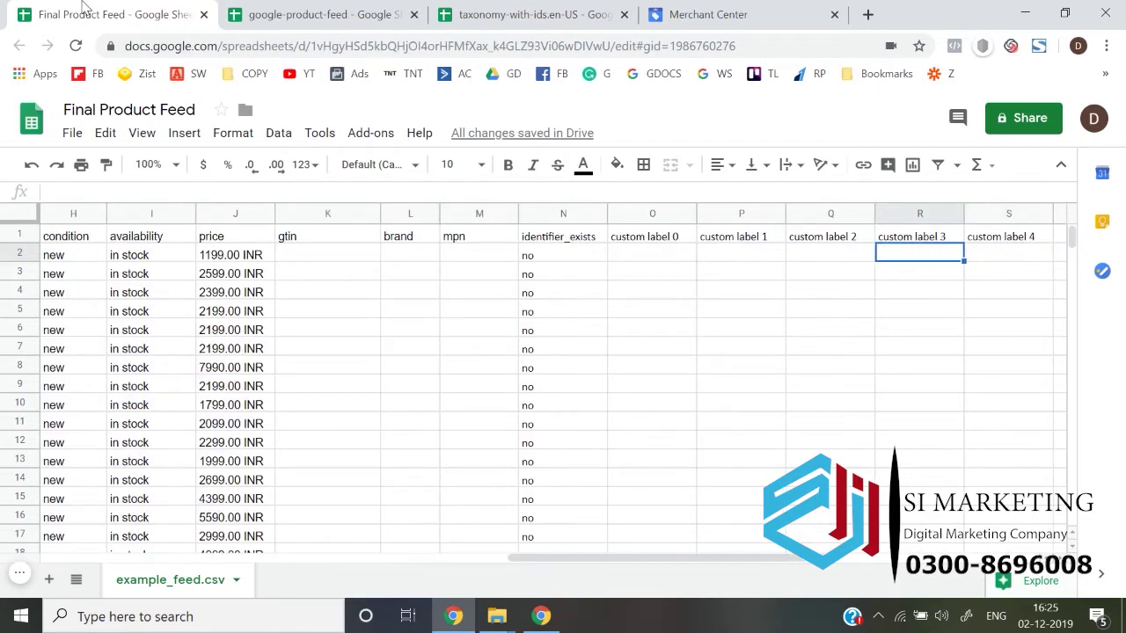
pyautogui.press('Left')
pyautogui.press('Up')
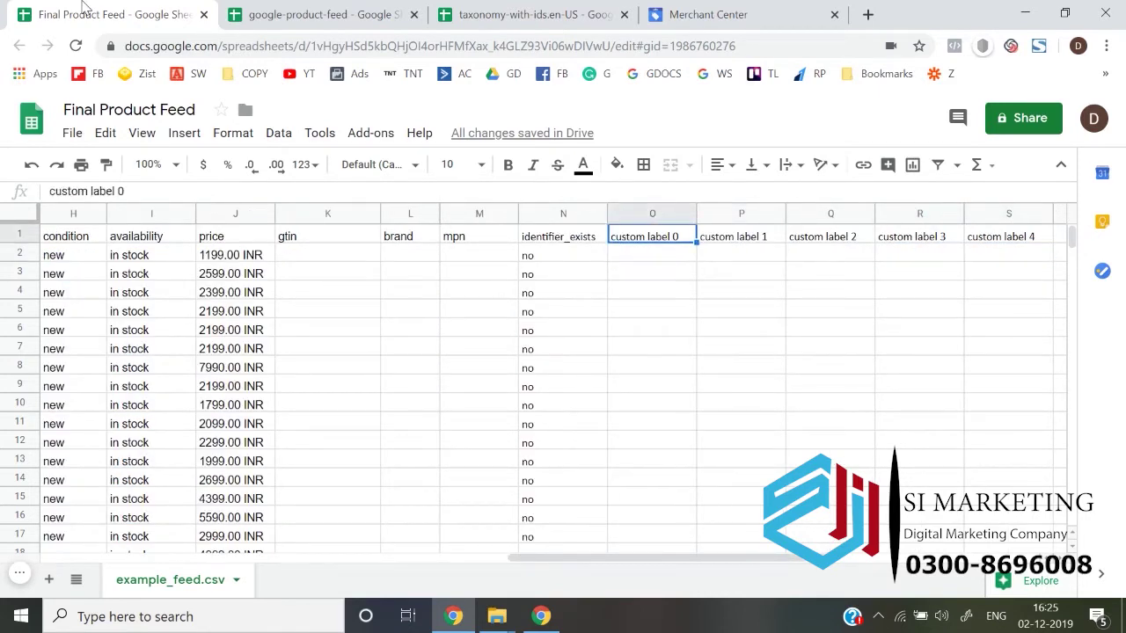
pyautogui.hotkey('shift', 'Right')
pyautogui.hotkey('shift', 'Right')
pyautogui.hotkey('shift', 'Right')
pyautogui.hotkey('shift', 'Right')
pyautogui.press('Left')
pyautogui.press('Right')
pyautogui.hotkey('shift', 'Right')
pyautogui.hotkey('shift', 'Right')
pyautogui.hotkey('shift', 'Right')
pyautogui.hotkey('shift', 'Right')
pyautogui.press('Left')
pyautogui.press('Right')
pyautogui.hotkey('shift', 'Right')
pyautogui.hotkey('shift', 'Right')
pyautogui.hotkey('shift', 'Right')
pyautogui.hotkey('shift', 'Right')
pyautogui.press('Left')
# Look through the feed's header row from id to the custom label columns.
pyautogui.press('Left')
pyautogui.press('Left')
pyautogui.press('Left')
pyautogui.press('Left')
pyautogui.press('Left')
pyautogui.press('Left')
pyautogui.press('Left')
pyautogui.press('Left')
pyautogui.press('Left')
pyautogui.press('Left')
pyautogui.press('Left')
pyautogui.press('Left')
pyautogui.press('Left')
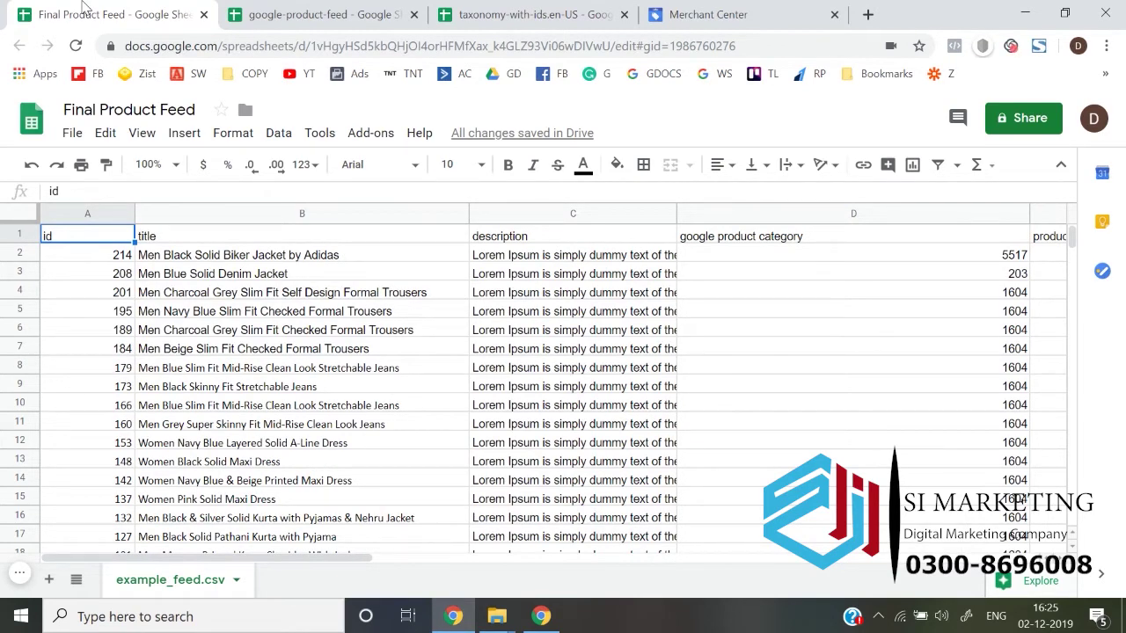
pyautogui.press('Right')
pyautogui.press('Right')
pyautogui.press('Right')
pyautogui.press('Right')
pyautogui.press('Right')
pyautogui.press('Right')
pyautogui.press('Right')
pyautogui.press('Right')
pyautogui.press('Right')
pyautogui.press('Right')
pyautogui.press('Right')
pyautogui.press('Right')
pyautogui.press('Right')
pyautogui.press('Right')
pyautogui.press('Right')
pyautogui.press('Right')
pyautogui.press('Right')
pyautogui.press('Right')
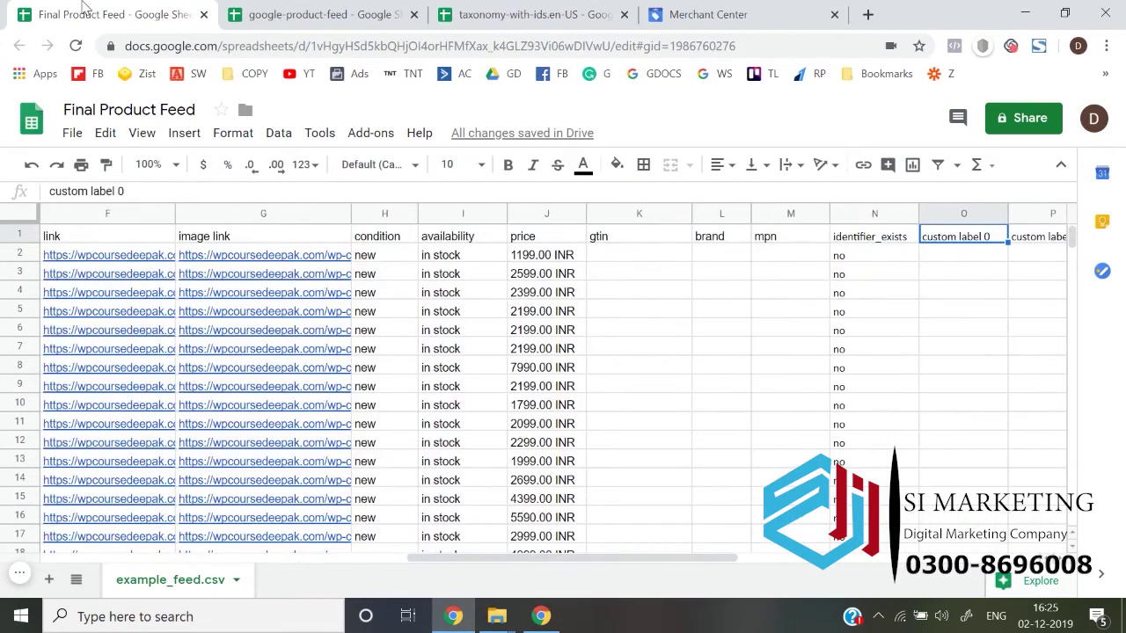
pyautogui.press('Left')
pyautogui.press('Left')
pyautogui.press('Left')
pyautogui.press('Left')
pyautogui.press('Left')
pyautogui.press('Left')
pyautogui.press('Left')
pyautogui.press('Left')
pyautogui.press('Left')
pyautogui.press('Left')
pyautogui.press('Left')
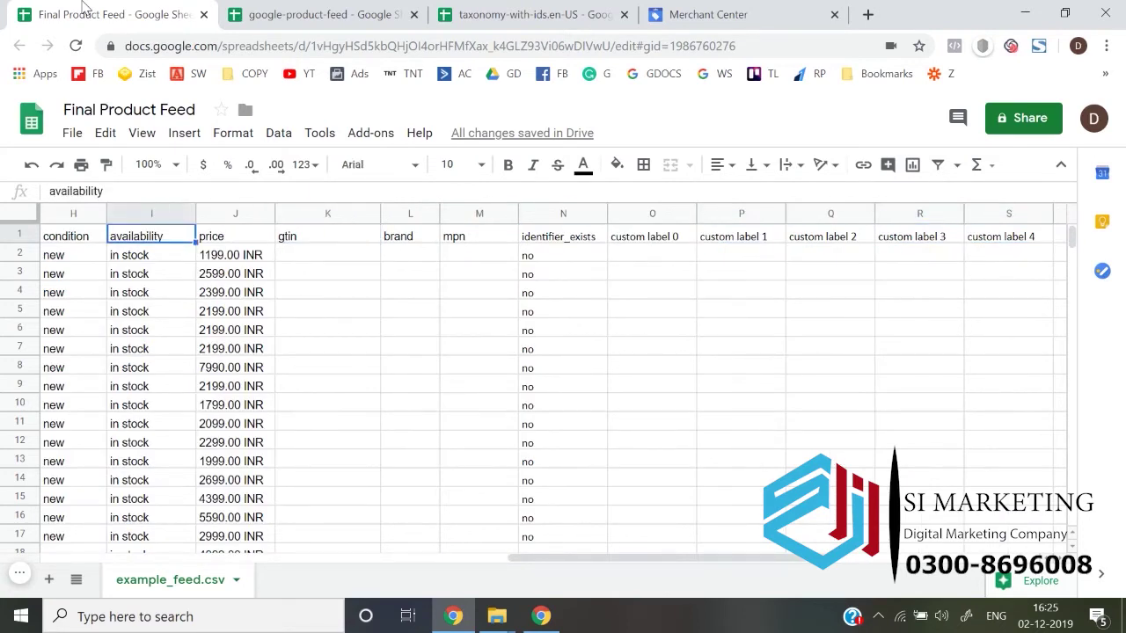
# Set custom label 0 in row 2 to "bestseller".
pyautogui.press('Right')
pyautogui.press('Right')
pyautogui.press('Right')
pyautogui.press('Right')
pyautogui.press('Right')
pyautogui.press('Right')
pyautogui.press('Right')
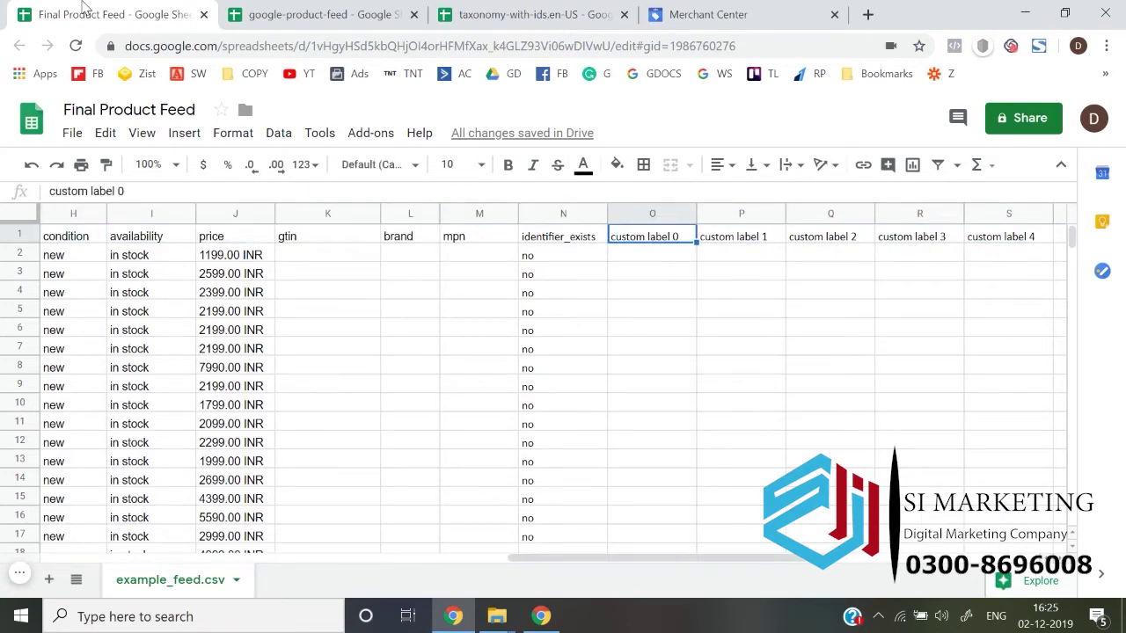
pyautogui.press('Down')
pyautogui.write('b')
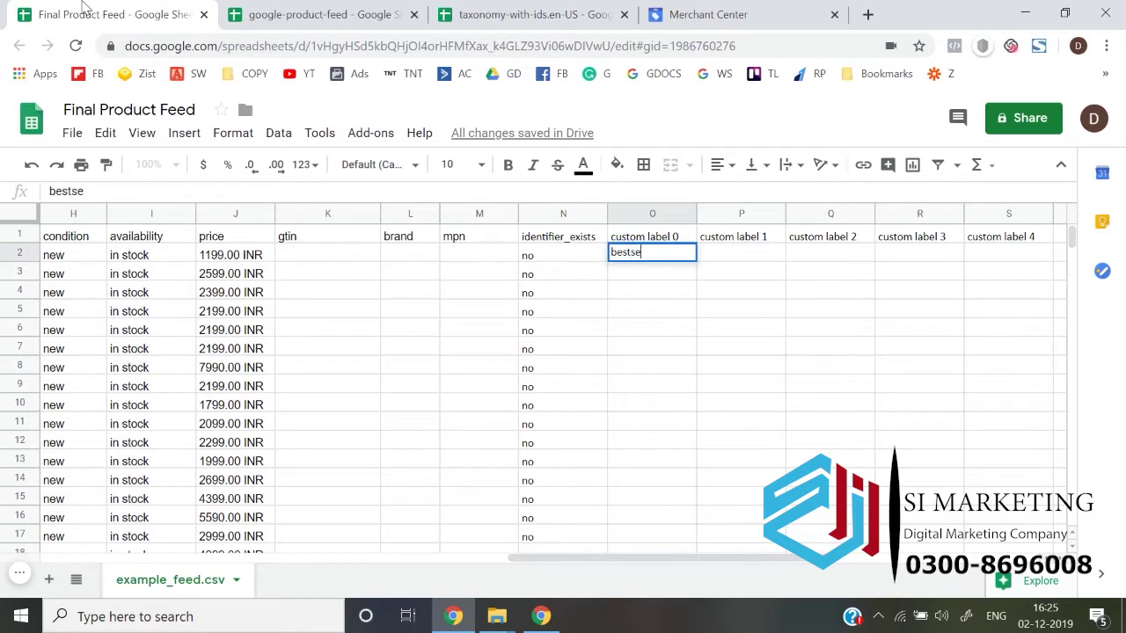
pyautogui.write('estseller')
pyautogui.press('Return')
pyautogui.press('Up')
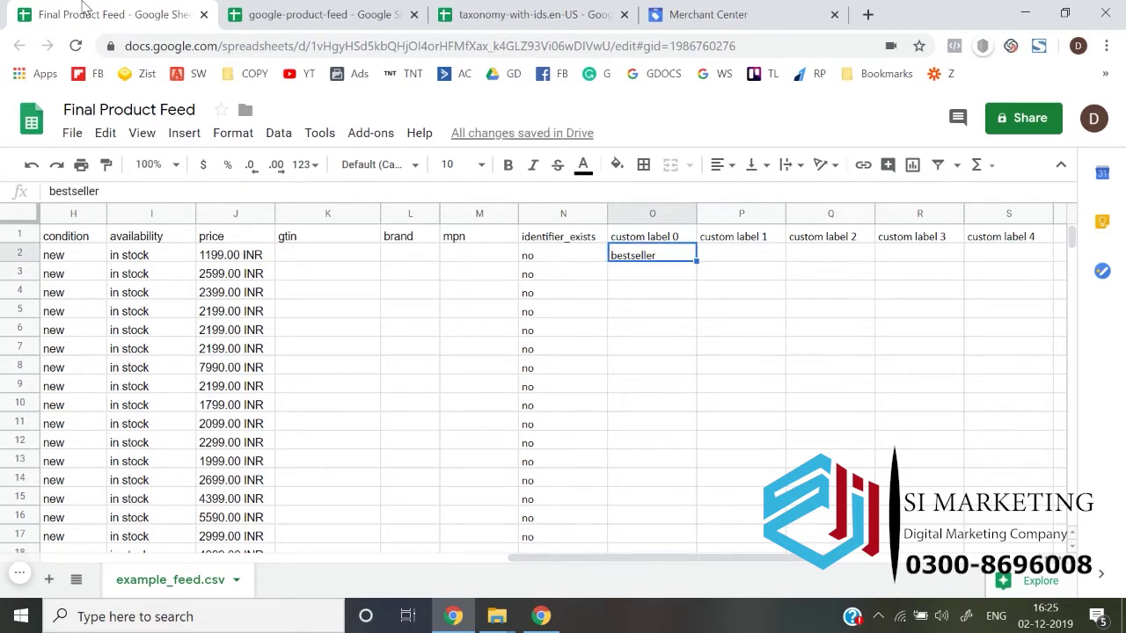
# Copy the "bestseller" label from row 2 into custom label 0 of rows 6, 11, 15 and 19, then return to the first product's id.
pyautogui.hotkey('ctrl', 'c')
pyautogui.press('Down')
pyautogui.press('Down')
pyautogui.press('Down')
pyautogui.press('Down')
pyautogui.hotkey('ctrl', 'v')
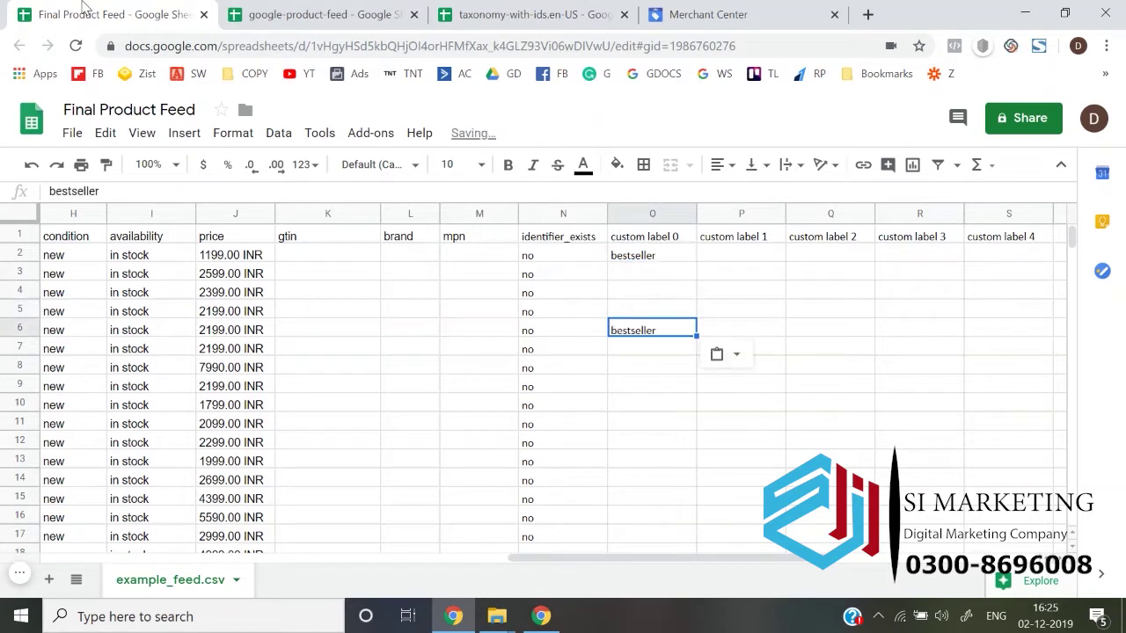
pyautogui.press('Down')
pyautogui.press('Down')
pyautogui.press('Down')
pyautogui.press('Down')
pyautogui.press('Down')
pyautogui.hotkey('ctrl', 'v')
pyautogui.press('Down')
pyautogui.press('Down')
pyautogui.press('Down')
pyautogui.press('Down')
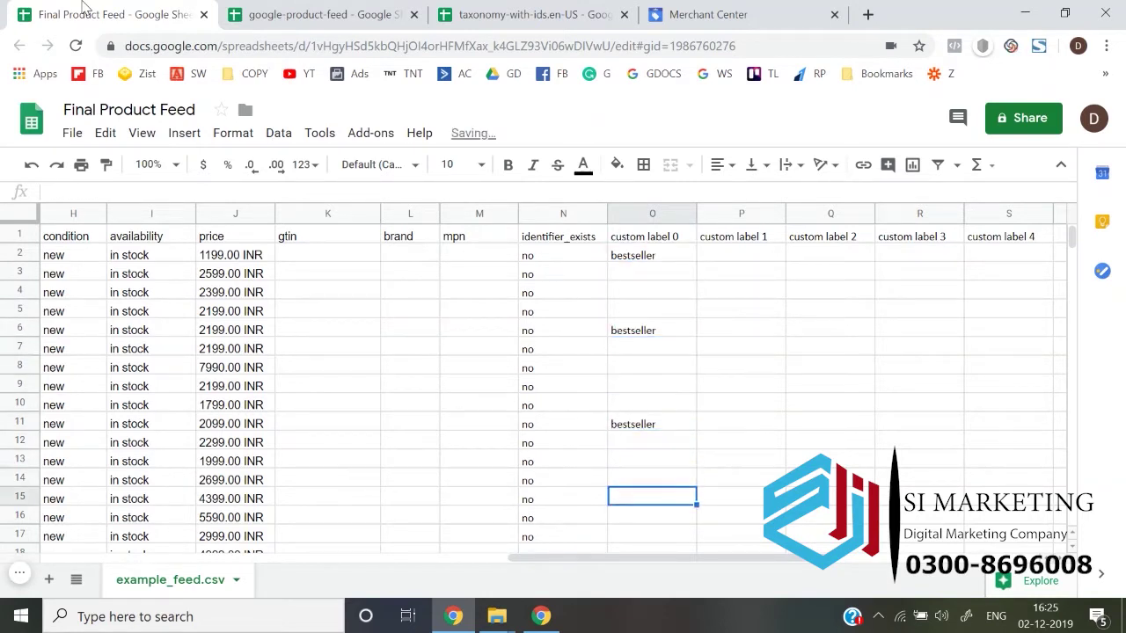
pyautogui.hotkey('ctrl', 'v')
pyautogui.press('Down')
pyautogui.press('Down')
pyautogui.press('Down')
pyautogui.press('Down')
pyautogui.hotkey('ctrl', 'v')
pyautogui.hotkey('ctrl', 'Up')
pyautogui.hotkey('ctrl', 'Up')
pyautogui.hotkey('ctrl', 'Up')
pyautogui.hotkey('ctrl', 'Up')
pyautogui.hotkey('ctrl', 'Up')
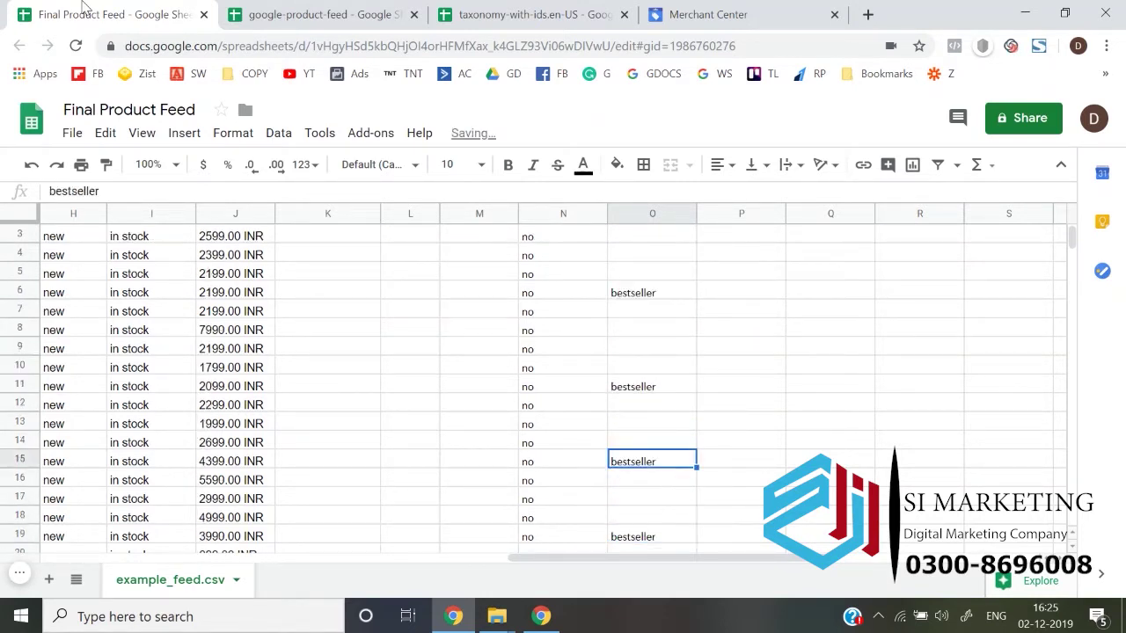
pyautogui.press('Down')
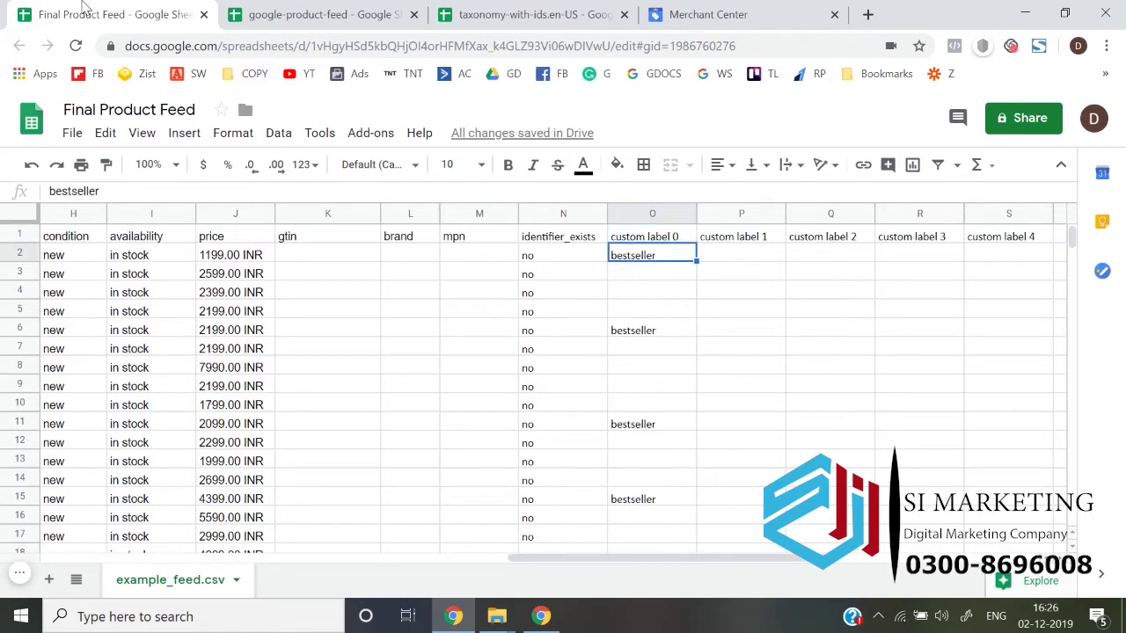
pyautogui.press('Left')
pyautogui.hotkey('ctrl', 'Left')
pyautogui.hotkey('ctrl', 'Left')
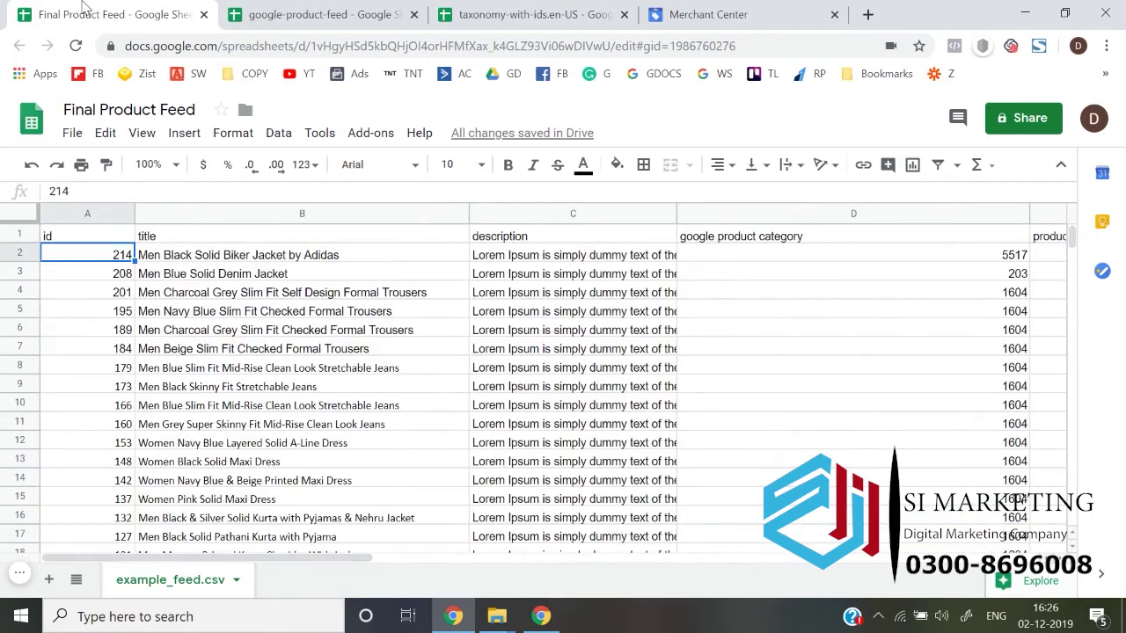
# Look through the first product's row from its id to the custom label columns, ending at custom label 0.
pyautogui.press('Right')
pyautogui.press('Right')
pyautogui.press('Right')
pyautogui.press('Right')
pyautogui.press('Right')
pyautogui.press('Right')
pyautogui.press('Right')
pyautogui.press('Right')
pyautogui.press('Right')
pyautogui.press('Right')
pyautogui.press('Right')
pyautogui.press('Right')
pyautogui.press('Right')
pyautogui.press('Right')
pyautogui.press('Right')
pyautogui.press('Right')
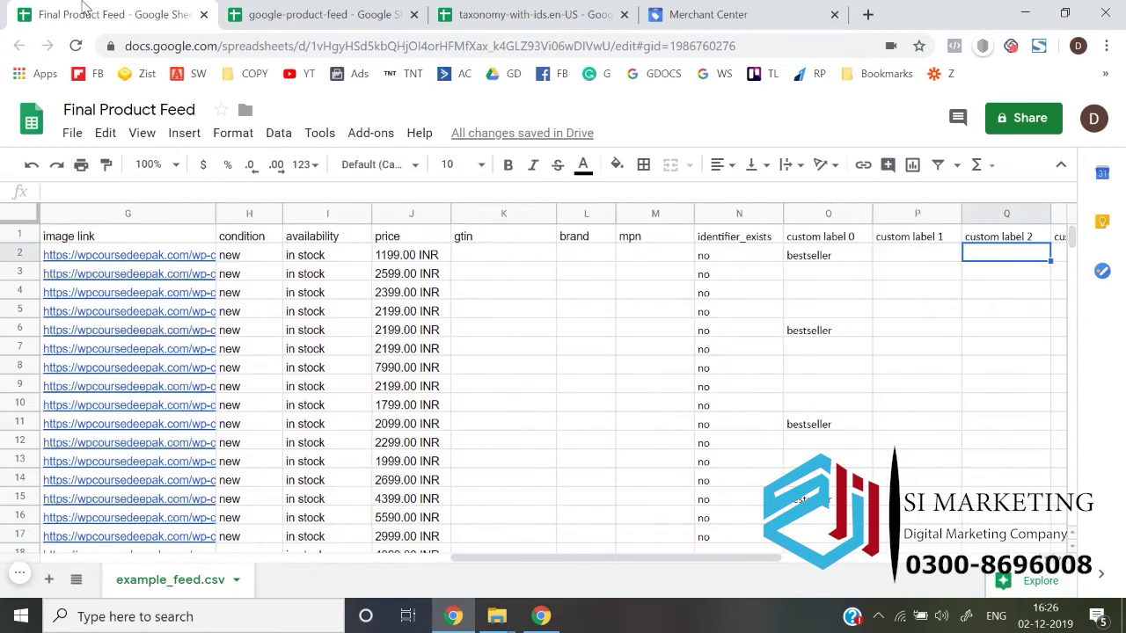
pyautogui.press('Left')
pyautogui.press('Left')
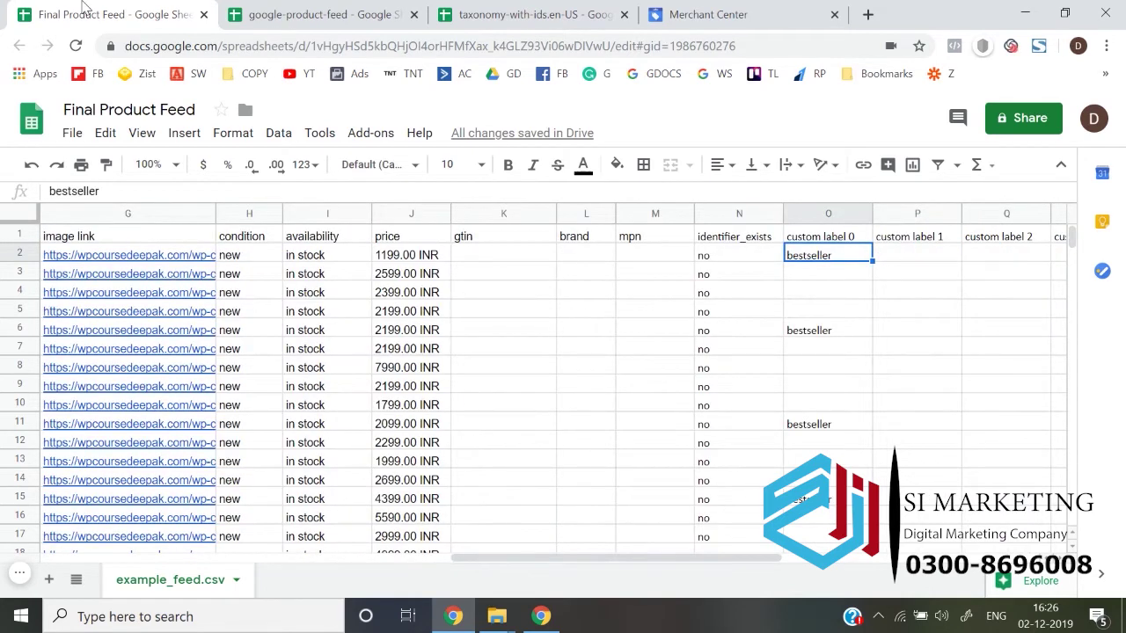
pyautogui.press('Left')
pyautogui.press('Right')
# Examine the "bestseller" entries in the custom label 0 column down to row 19, then return to row 2.
pyautogui.press('Down')
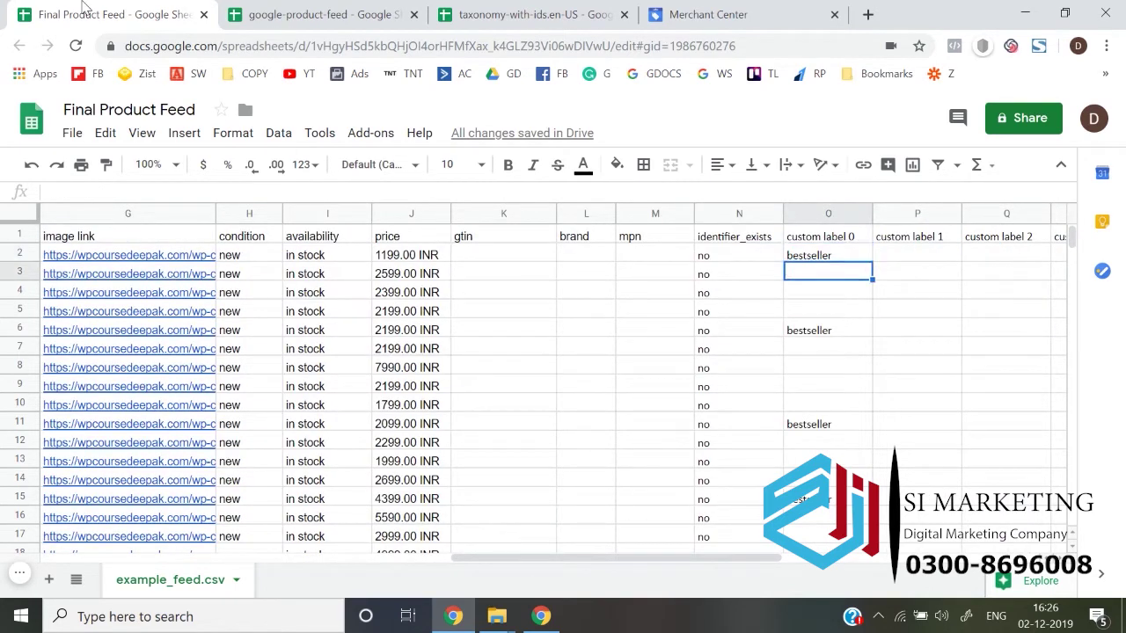
pyautogui.press('Down')
pyautogui.press('Down')
pyautogui.press('Down')
pyautogui.press('Down')
pyautogui.press('Down')
pyautogui.hotkey('ctrl', 'Down')
pyautogui.hotkey('ctrl', 'Down')
pyautogui.hotkey('ctrl', 'Down')
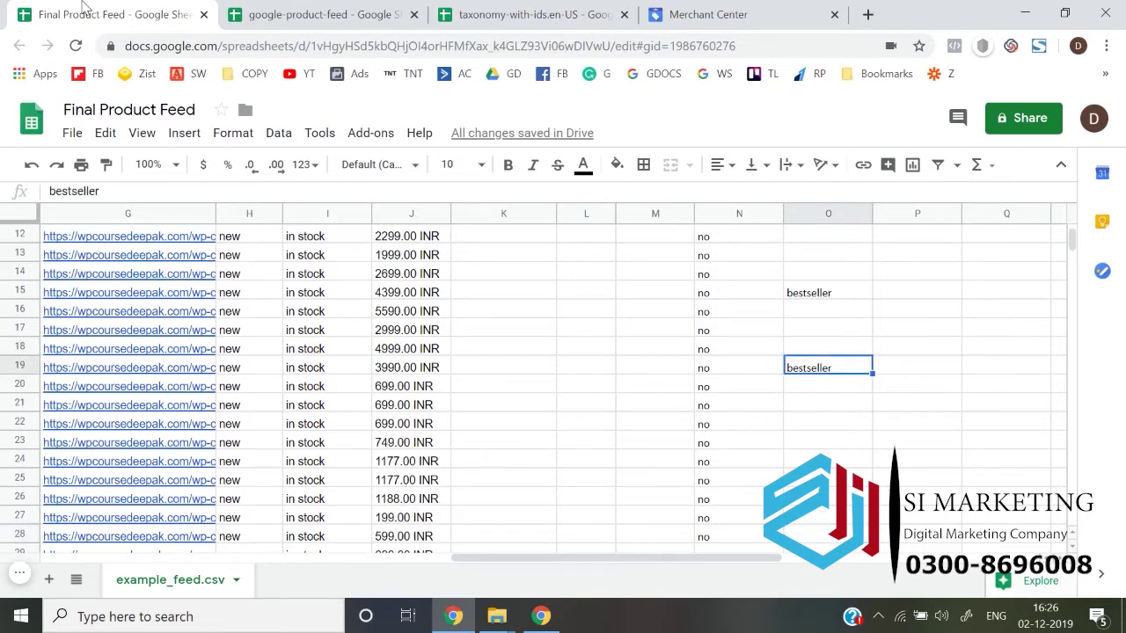
pyautogui.hotkey('ctrl', 'Up')
pyautogui.hotkey('ctrl', 'Up')
pyautogui.hotkey('ctrl', 'Up')
pyautogui.hotkey('ctrl', 'Up')
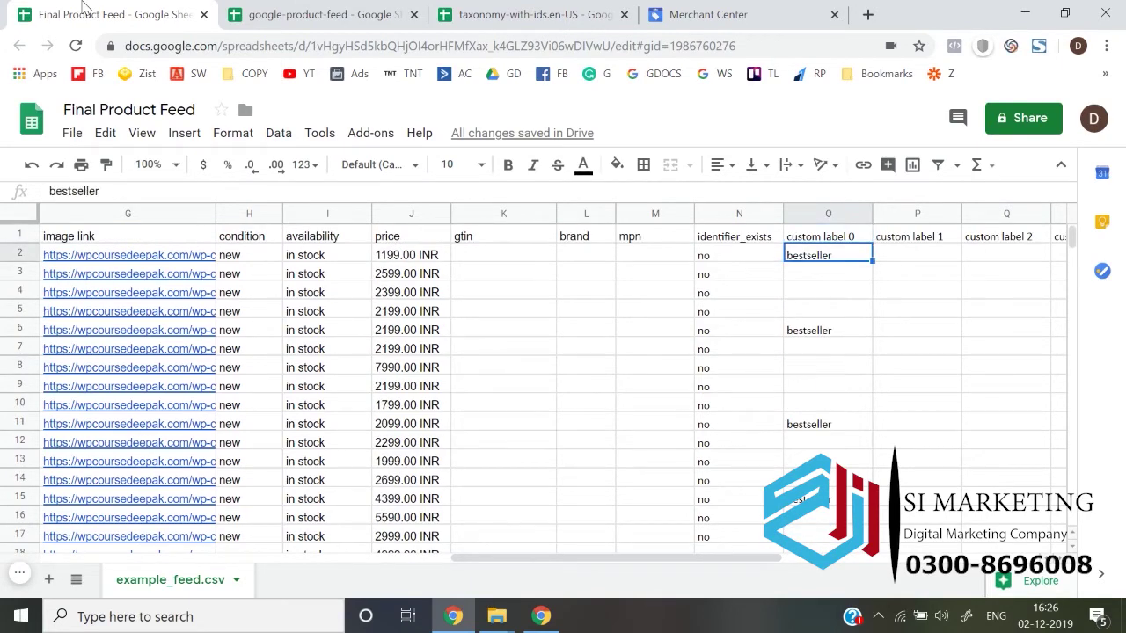
# Examine the custom label 1 to custom label 4 columns, following custom label 4 down past row 24.
pyautogui.press('Down')
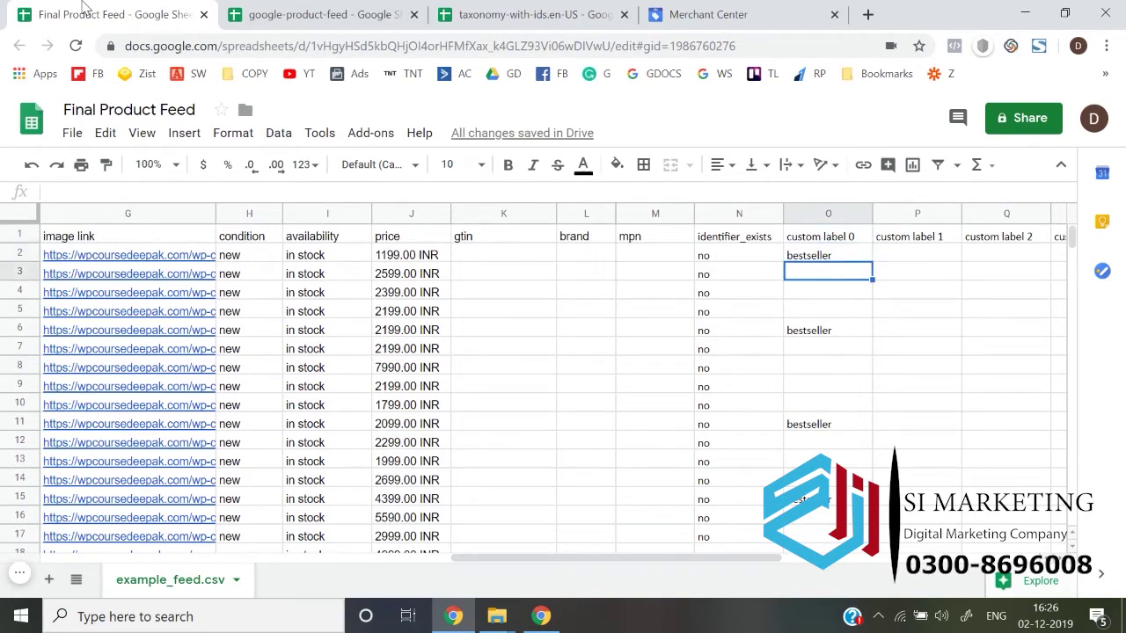
pyautogui.press('Right')
pyautogui.press('Right')
pyautogui.press('Left')
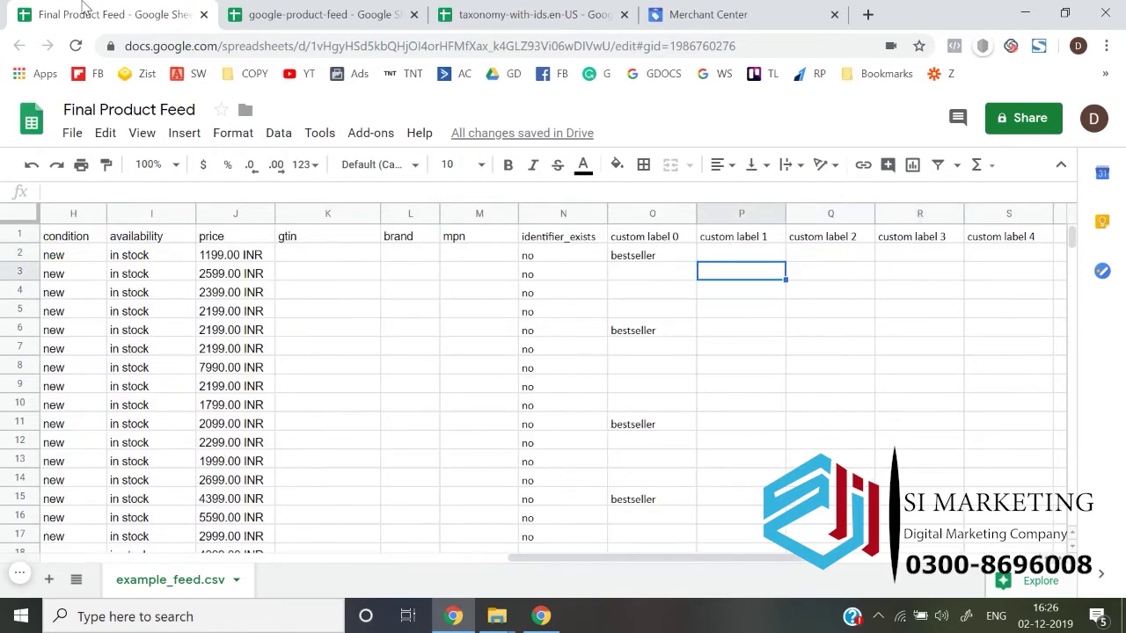
pyautogui.press('Down')
pyautogui.press('Right')
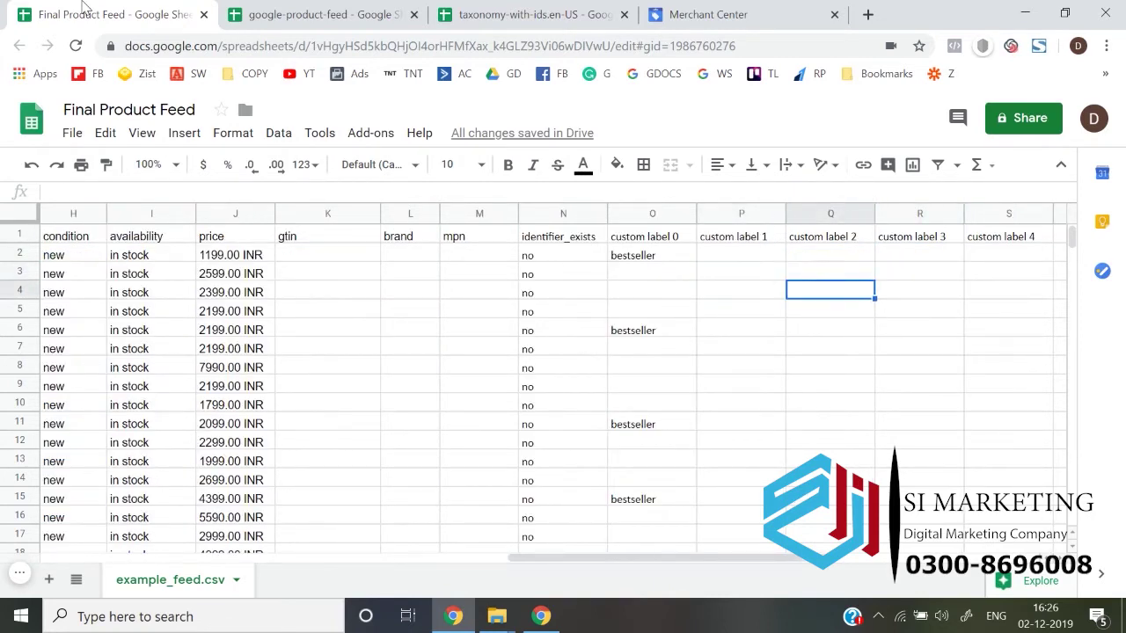
pyautogui.press('Right')
pyautogui.press('Right')
pyautogui.press('Down')
pyautogui.press('Down')
pyautogui.press('Down')
pyautogui.press('Down')
pyautogui.press('Down')
pyautogui.press('Down')
pyautogui.press('Down')
pyautogui.press('Down')
pyautogui.press('Down')
pyautogui.press('Down')
pyautogui.press('Down')
pyautogui.press('Down')
pyautogui.press('Down')
pyautogui.press('Down')
pyautogui.press('Down')
pyautogui.press('Down')
pyautogui.press('Down')
pyautogui.press('Down')
pyautogui.press('Down')
pyautogui.press('Down')
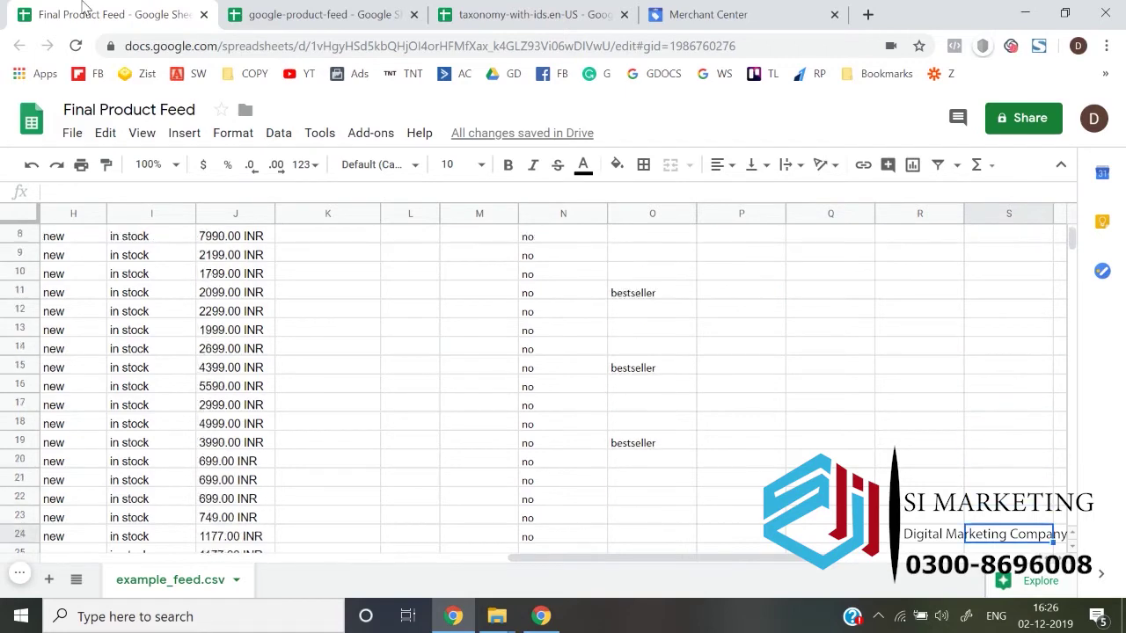
pyautogui.press('Down')
pyautogui.press('Down')
pyautogui.press('Down')
pyautogui.press('Down')
pyautogui.press('Down')
pyautogui.press('Down')
pyautogui.press('Down')
pyautogui.press('Down')
pyautogui.press('Down')
# Check the custom label 0 column from the lower product rows back up to the first product.
pyautogui.press('Left')
pyautogui.press('Left')
pyautogui.press('Left')
pyautogui.press('Left')
pyautogui.press('Up')
pyautogui.press('Up')
pyautogui.press('Up')
pyautogui.press('Up')
pyautogui.press('Up')
pyautogui.press('Up')
pyautogui.press('Up')
pyautogui.press('Up')
pyautogui.press('Up')
pyautogui.press('Up')
pyautogui.press('Up')
pyautogui.press('Up')
pyautogui.press('Up')
pyautogui.press('Up')
pyautogui.press('Up')
pyautogui.press('Up')
pyautogui.press('Up')
pyautogui.press('Up')
pyautogui.press('Up')
pyautogui.press('Up')
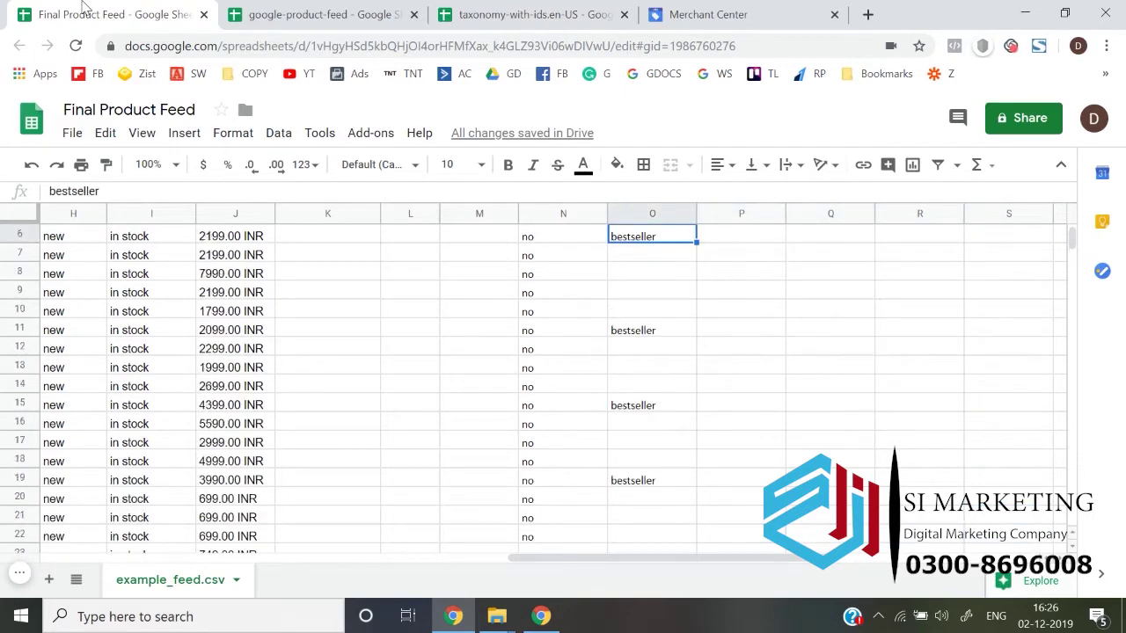
pyautogui.press('Up')
pyautogui.press('Up')
pyautogui.press('Up')
pyautogui.press('Up')
# Review the first product's values between the custom label 0 and image link columns.
pyautogui.press('Left')
pyautogui.press('Left')
pyautogui.press('Left')
pyautogui.press('Left')
pyautogui.press('Left')
pyautogui.press('Left')
pyautogui.press('Left')
pyautogui.press('Left')
pyautogui.press('Left')
pyautogui.press('Left')
pyautogui.press('Left')
pyautogui.press('Left')
pyautogui.press('Left')
pyautogui.press('Left')
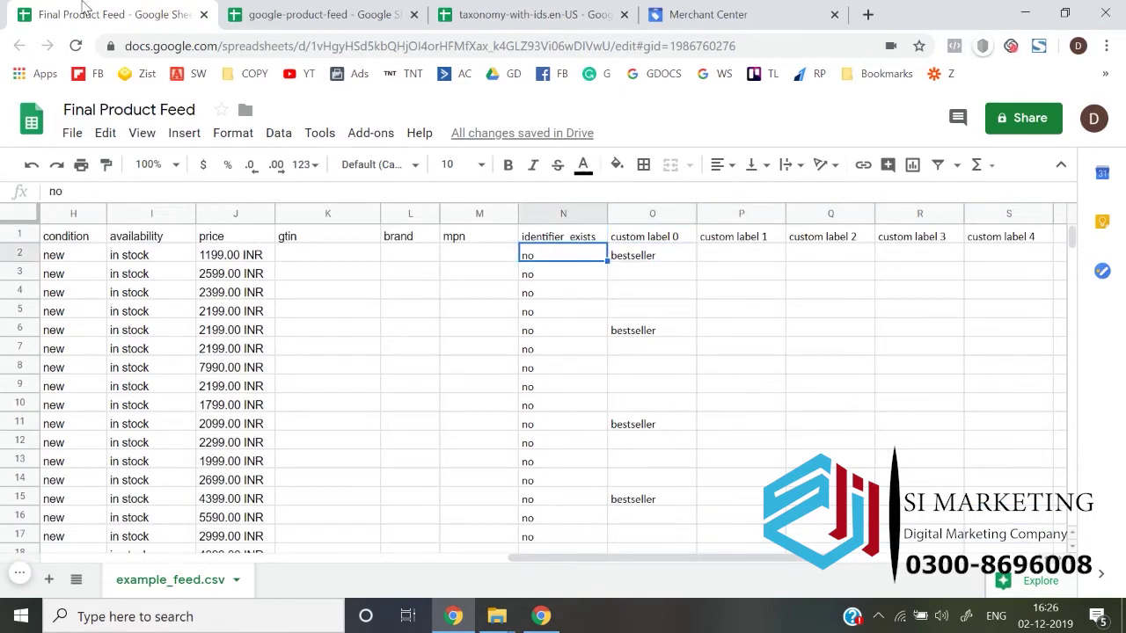
pyautogui.press('Right')
pyautogui.press('Right')
pyautogui.press('Right')
pyautogui.press('Right')
pyautogui.press('Right')
pyautogui.press('Right')
pyautogui.press('Right')
pyautogui.press('Right')
pyautogui.press('Right')
pyautogui.press('Right')
pyautogui.press('Right')
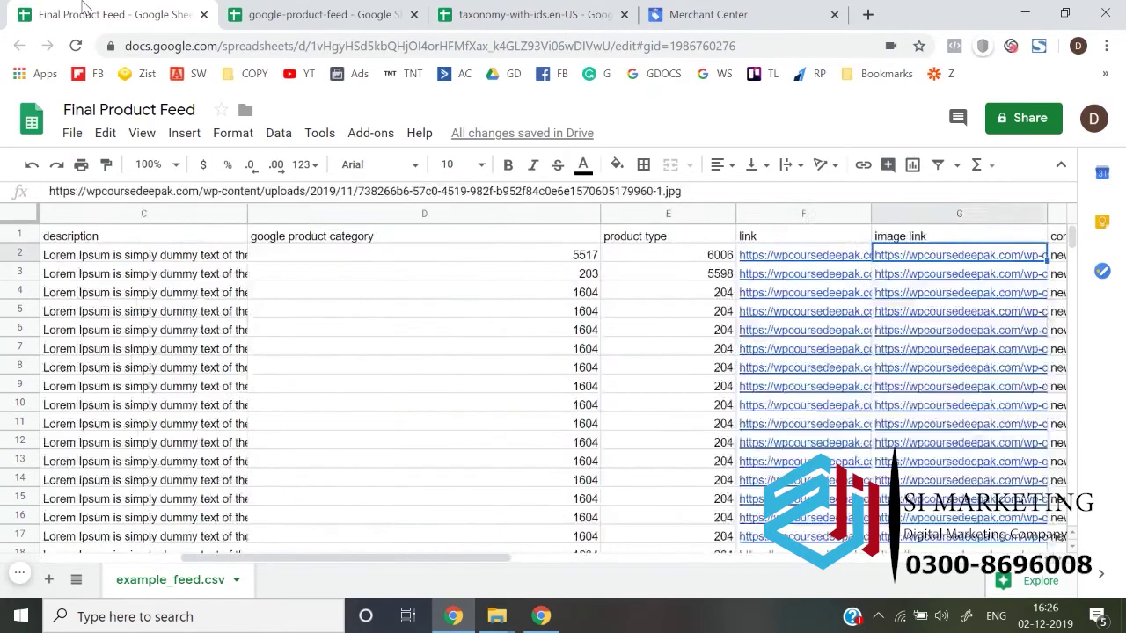
# Review the first product's row once more across the feed columns, ending at its title.
pyautogui.press('Left')
pyautogui.press('Left')
pyautogui.press('Left')
pyautogui.press('Left')
pyautogui.press('Left')
pyautogui.press('Left')
pyautogui.press('Left')
pyautogui.press('Left')
pyautogui.press('Left')
pyautogui.press('Left')
pyautogui.press('Left')
pyautogui.press('Right')
pyautogui.press('Right')
pyautogui.press('Right')
pyautogui.press('Right')
pyautogui.press('Right')
pyautogui.press('Right')
pyautogui.press('Right')
pyautogui.press('Right')
pyautogui.press('Right')
pyautogui.press('Right')
pyautogui.press('Right')
pyautogui.press('Right')
pyautogui.press('Right')
pyautogui.press('Right')
pyautogui.press('Right')
pyautogui.press('Right')
pyautogui.press('Right')
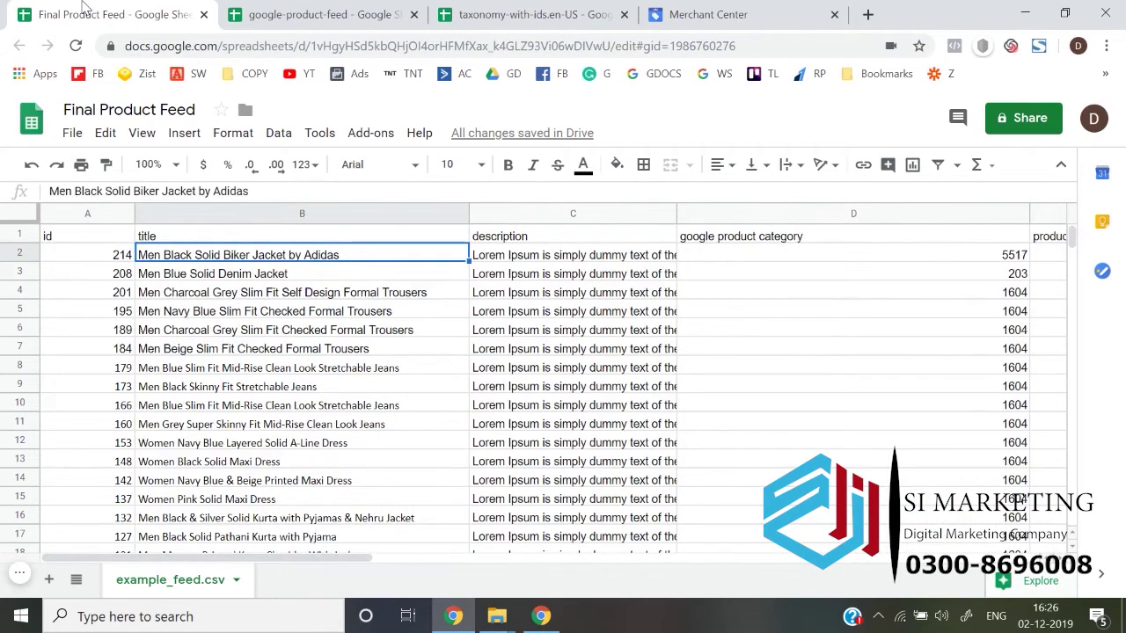
# Return along the first product's row to its id.
pyautogui.press('Left')
pyautogui.press('Left')
pyautogui.press('Left')
pyautogui.press('Left')
pyautogui.press('Left')
pyautogui.press('Left')
pyautogui.press('Left')
pyautogui.press('Left')
pyautogui.press('Left')
pyautogui.press('Left')
pyautogui.press('Left')
pyautogui.press('Left')
pyautogui.press('Left')
pyautogui.press('Left')
pyautogui.press('Left')
pyautogui.press('Left')
pyautogui.press('Left')
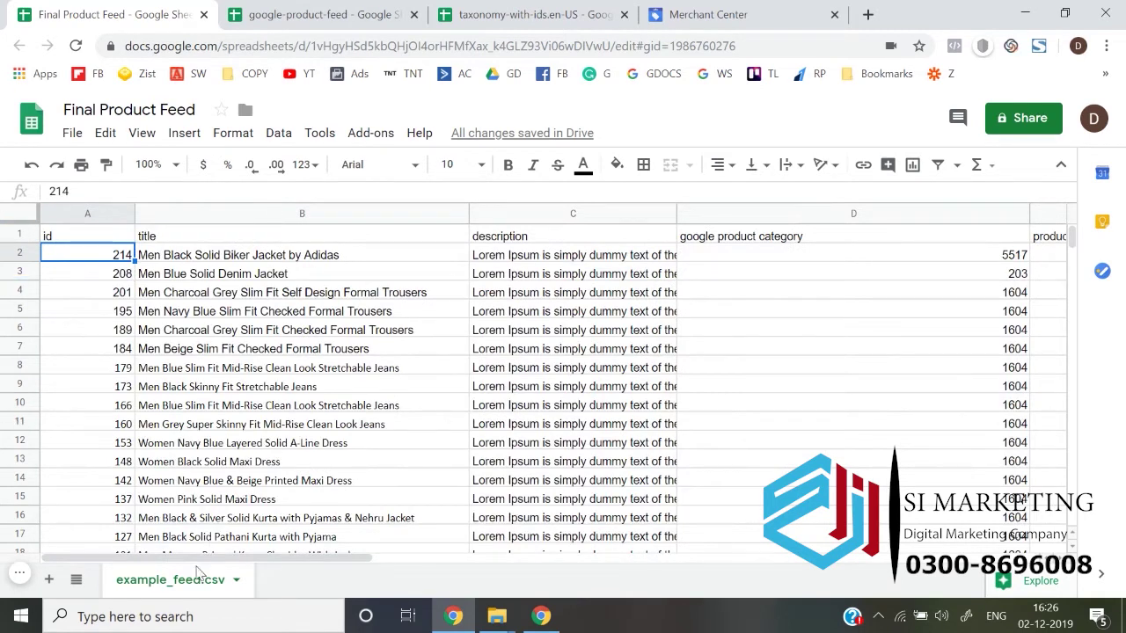
# Rename the example_feed.csv sheet as "WP product feed".
pyautogui.doubleClick(176, 588)
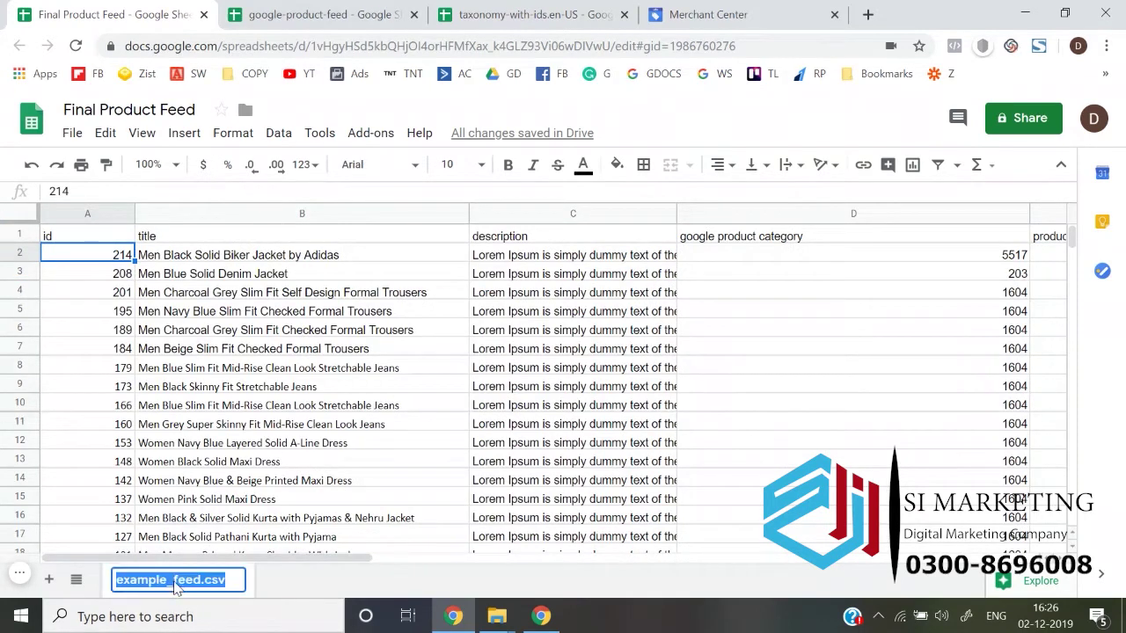
pyautogui.write('WP p')
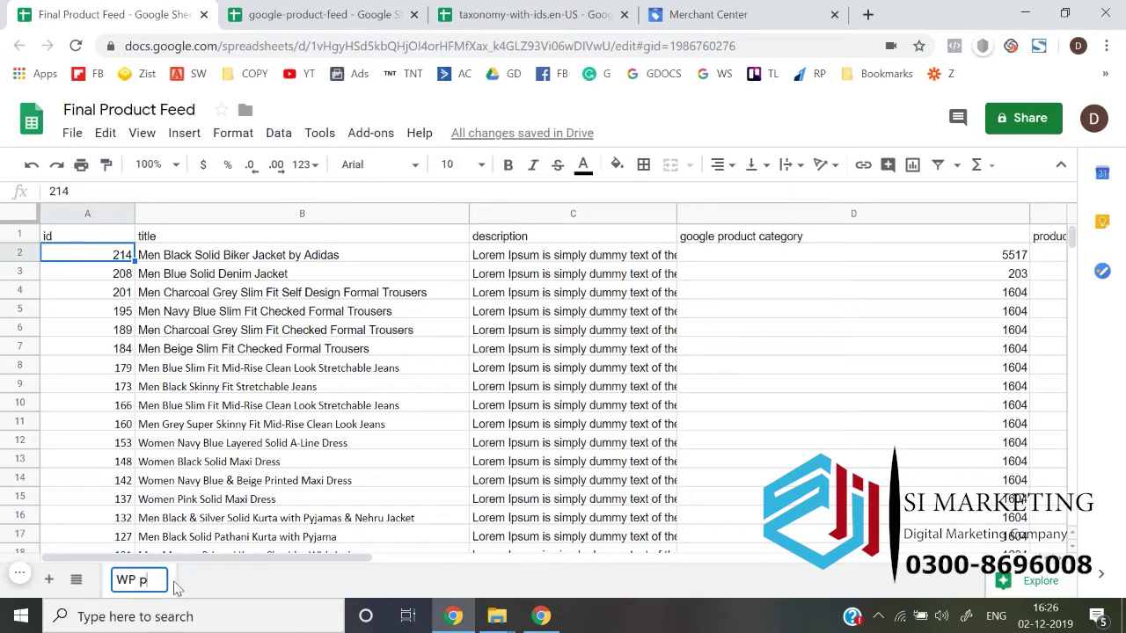
pyautogui.write('roduct feed')
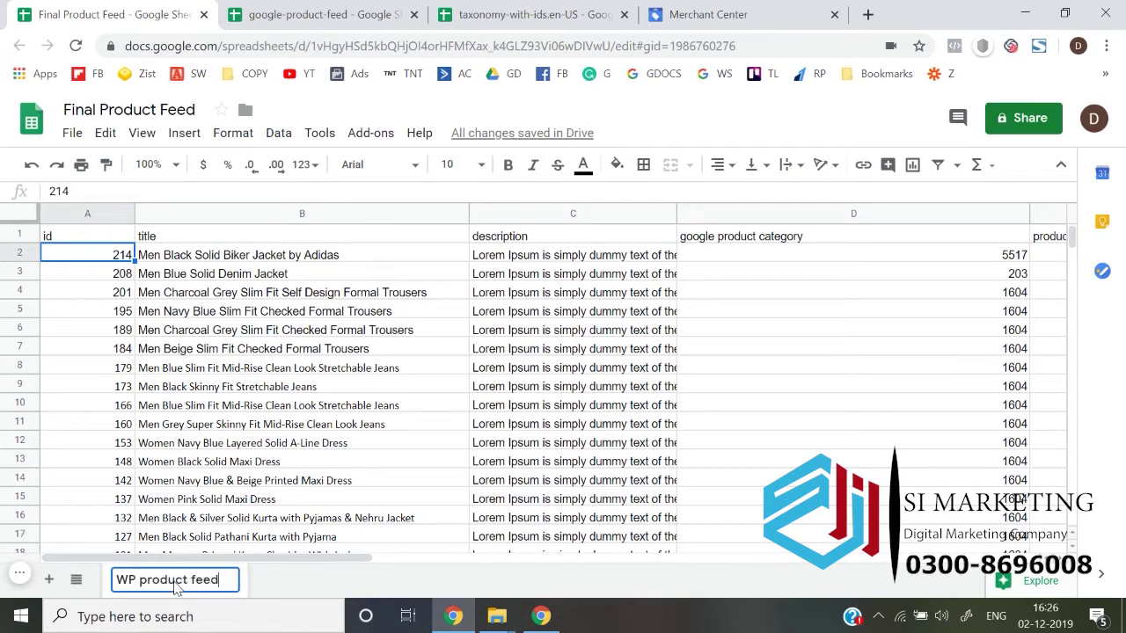
pyautogui.press('Return')
# Fit the width of the google product category column to its contents.
pyautogui.press('Down')
pyautogui.press('Down')
pyautogui.press('Down')
pyautogui.press('Down')
pyautogui.press('Down')
pyautogui.press('Down')
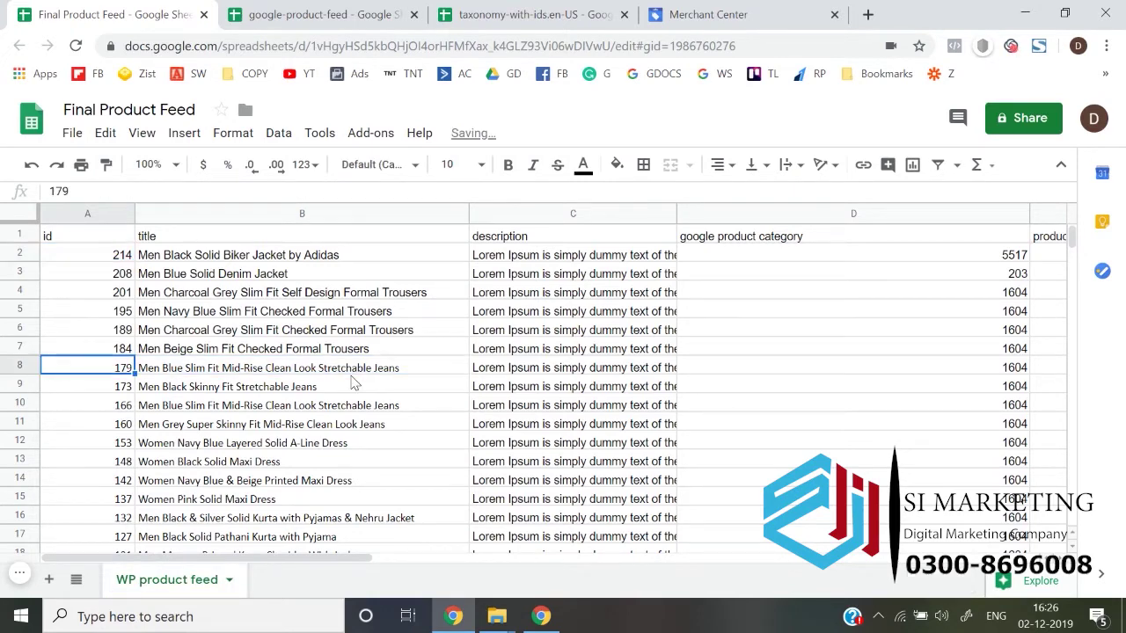
pyautogui.hotkey('ctrl', 'Up')
pyautogui.press('Right')
pyautogui.press('Right')
pyautogui.press('Left')
pyautogui.press('Right')
pyautogui.press('Right')
pyautogui.press('Right')
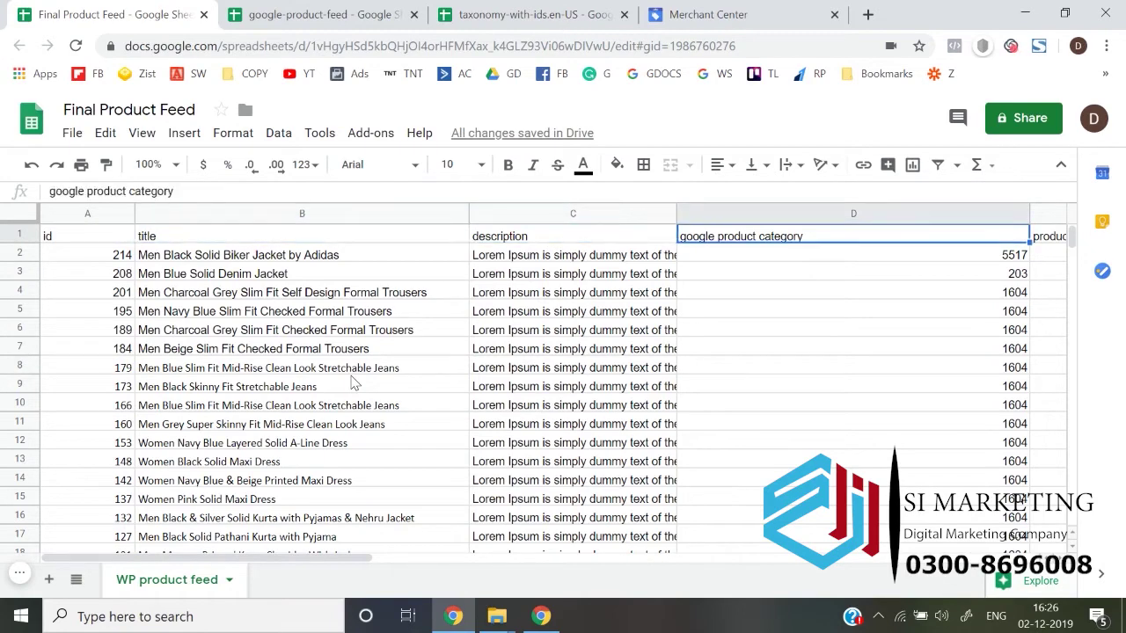
pyautogui.press('Left')
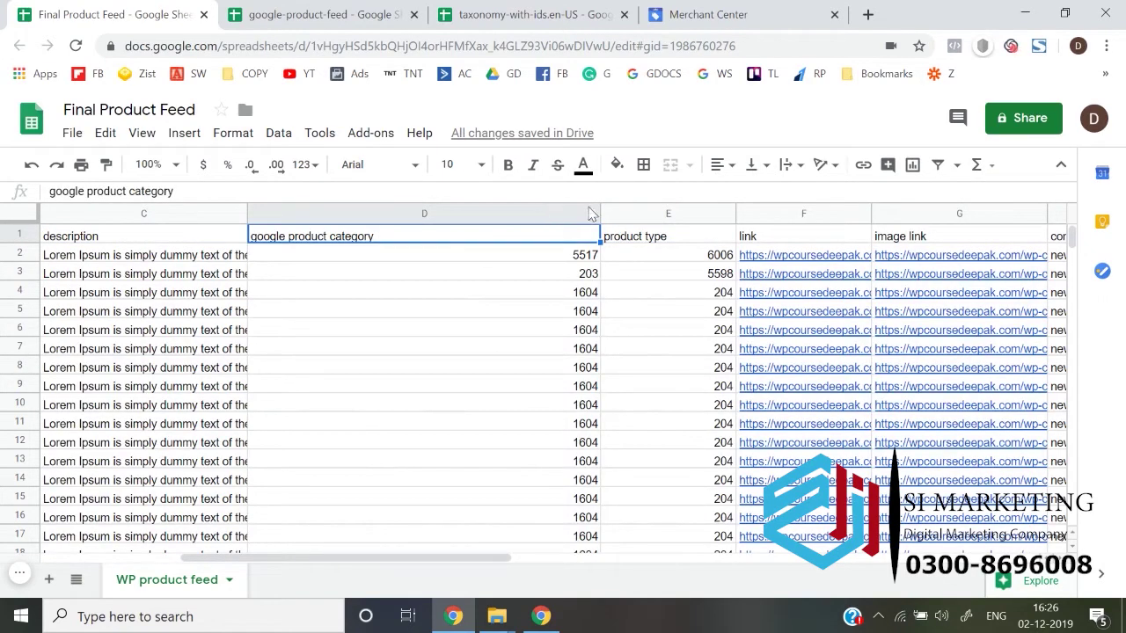
pyautogui.doubleClick(599, 213)
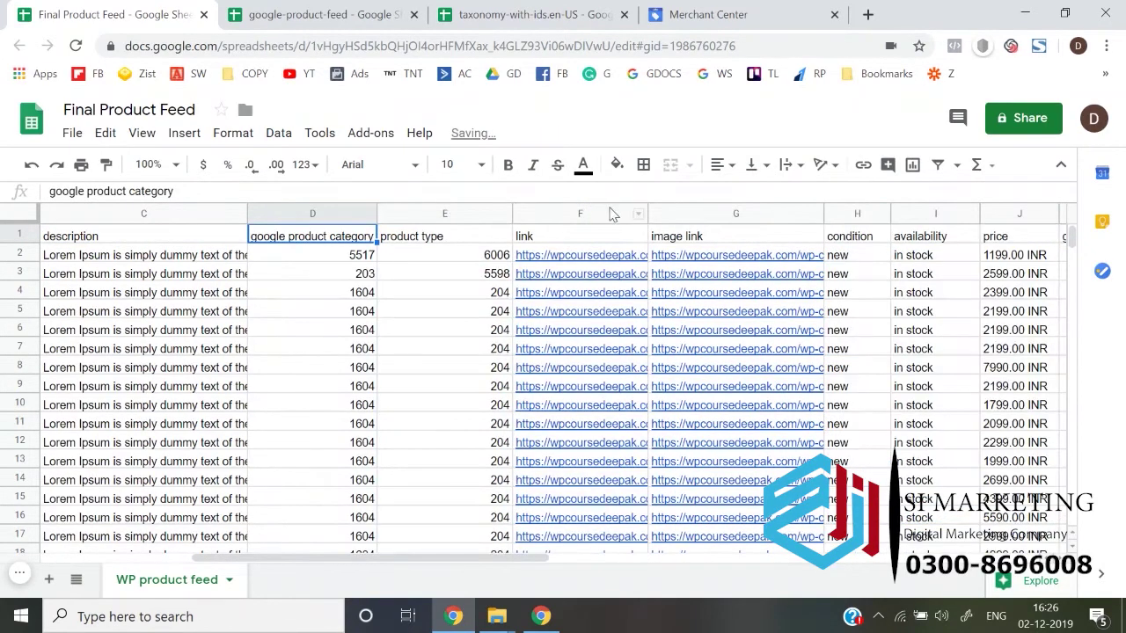
# Review the column headers from image link to identifier_exists, including gtin, brand and mpn.
pyautogui.click(679, 234)
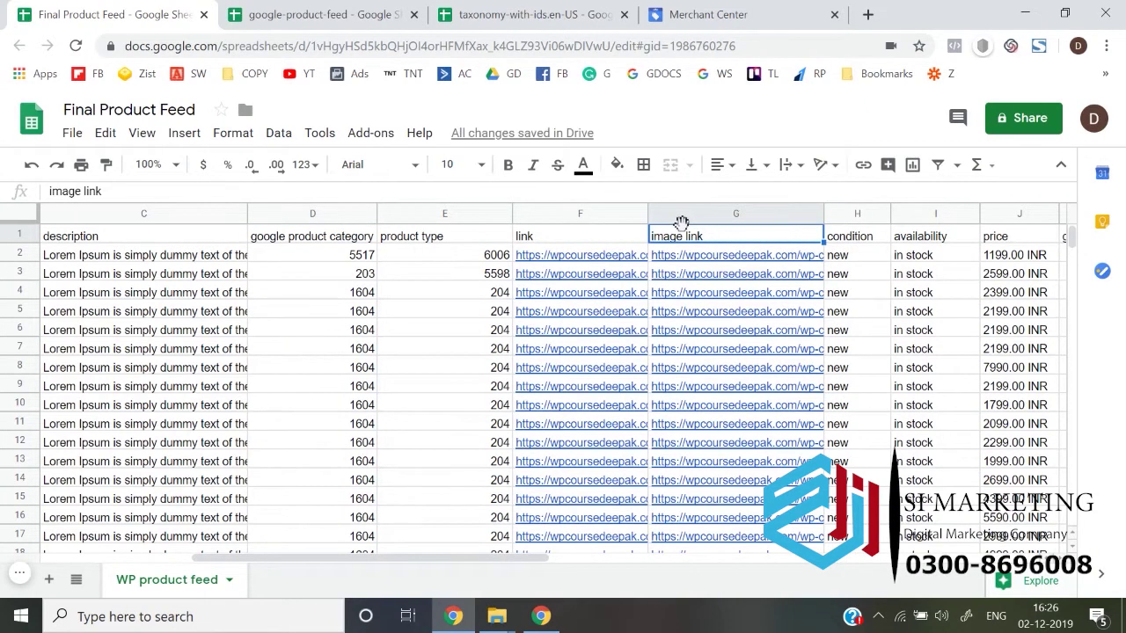
pyautogui.press('Right')
pyautogui.press('Right')
pyautogui.press('Right')
pyautogui.press('Right')
pyautogui.press('Right')
pyautogui.press('Right')
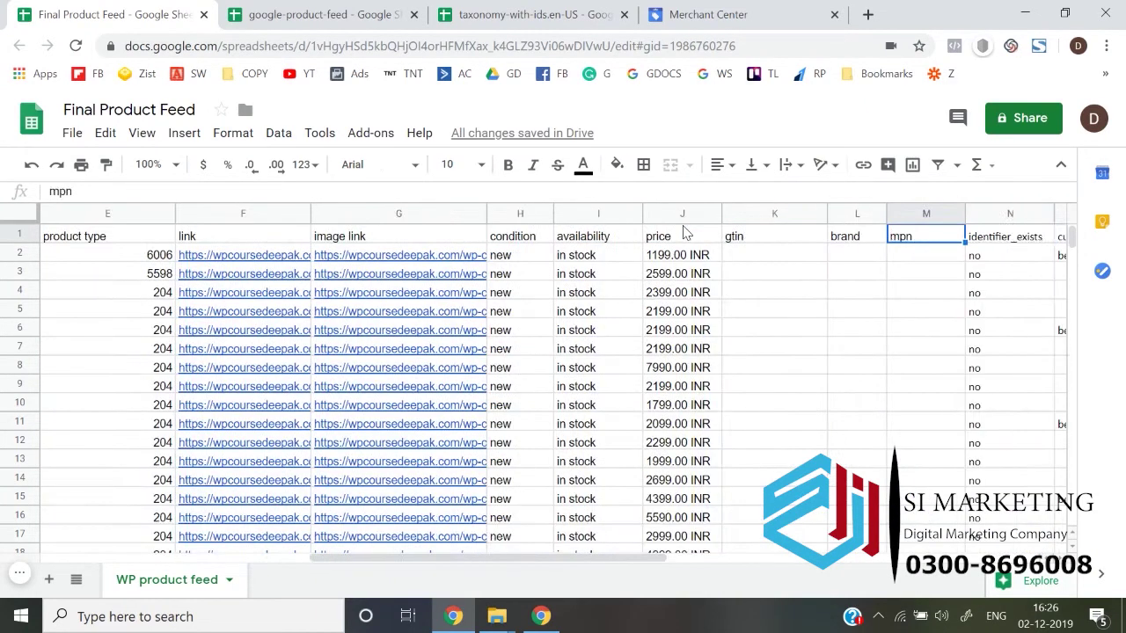
pyautogui.press('Right')
pyautogui.press('Left')
pyautogui.press('Left')
pyautogui.press('Left')
pyautogui.press('Right')
pyautogui.press('Right')
pyautogui.press('Right')
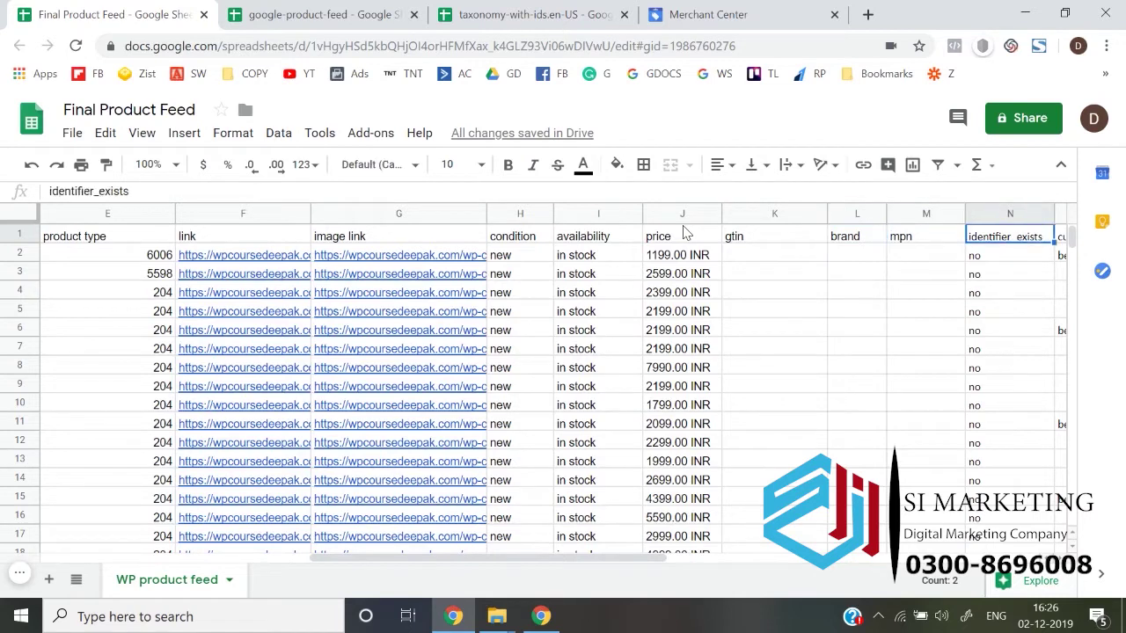
# Check the identifier_exists and custom label 0 values of the first products along with their gtin, brand and mpn cells.
pyautogui.press('Down')
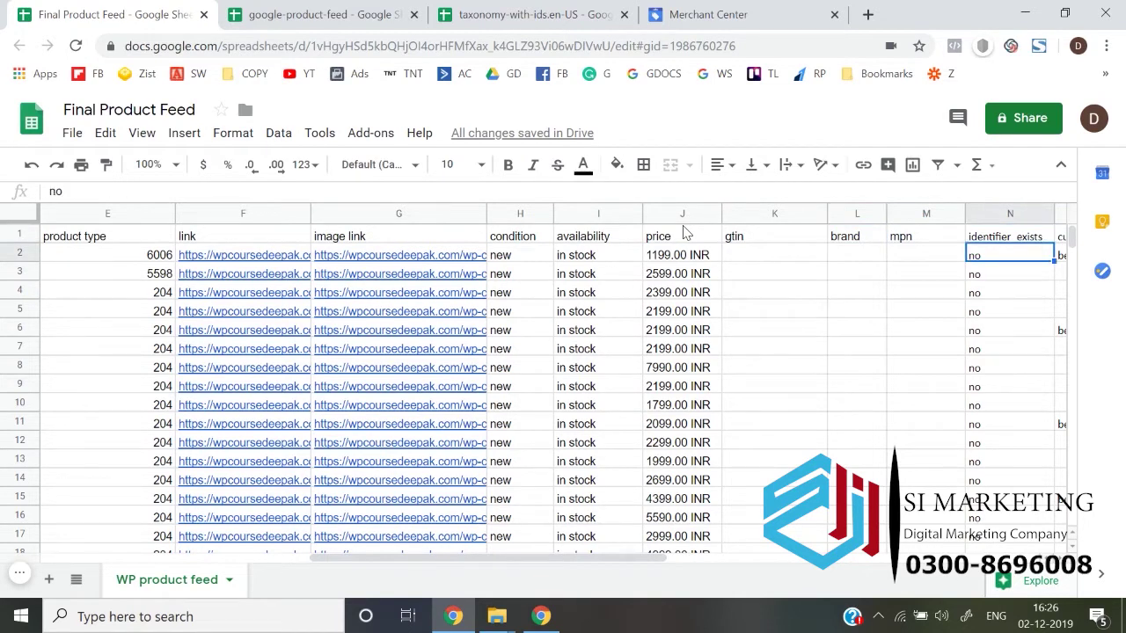
pyautogui.press('Left')
pyautogui.press('Left')
pyautogui.press('Left')
pyautogui.press('Right')
pyautogui.press('Right')
pyautogui.press('Right')
pyautogui.press('Right')
pyautogui.press('Right')
pyautogui.press('Left')
pyautogui.press('Down')
pyautogui.press('Down')
pyautogui.press('Down')
pyautogui.press('Down')
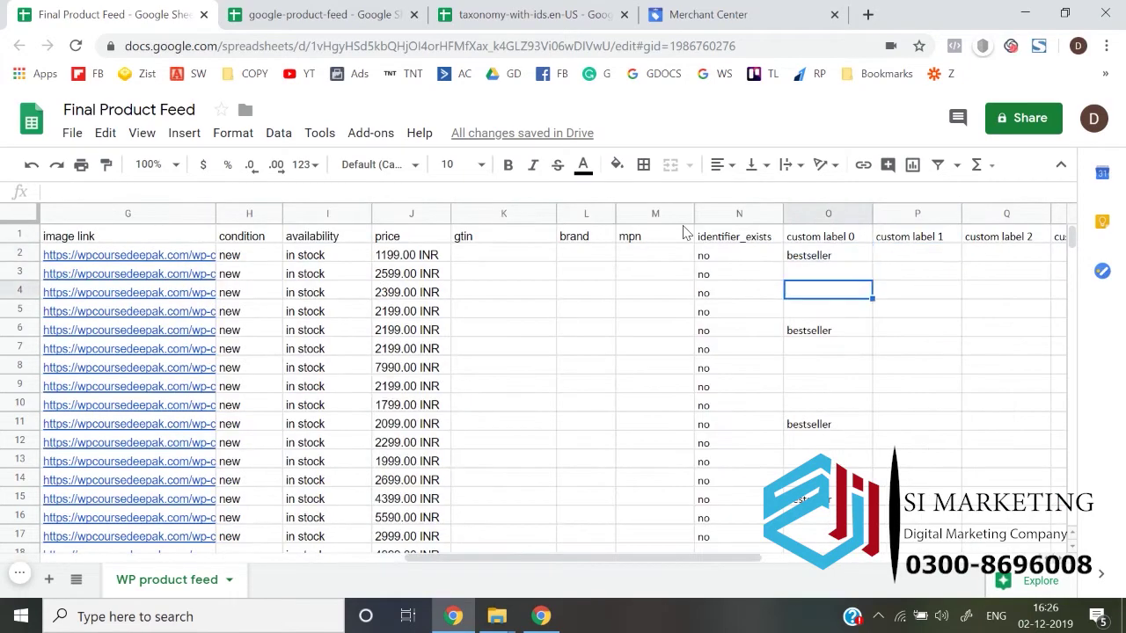
pyautogui.press('Left')
pyautogui.press('Left')
pyautogui.press('Left')
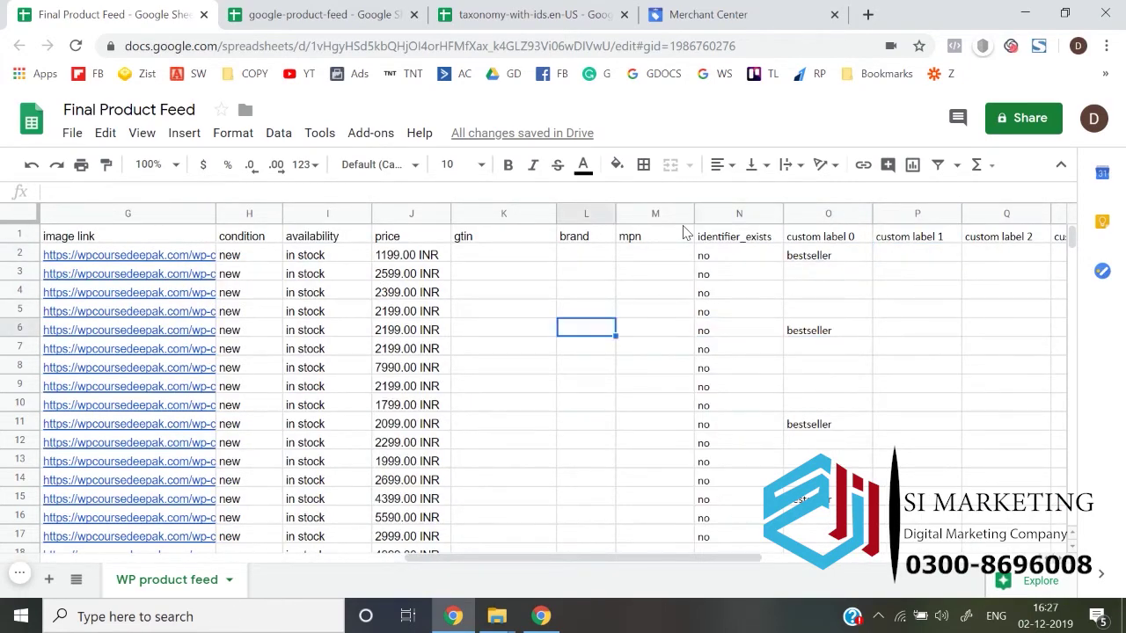
# Close the taxonomy-with-ids.en-US and google-product-feed spreadsheets.
pyautogui.press('Home')
pyautogui.click(546, 14)
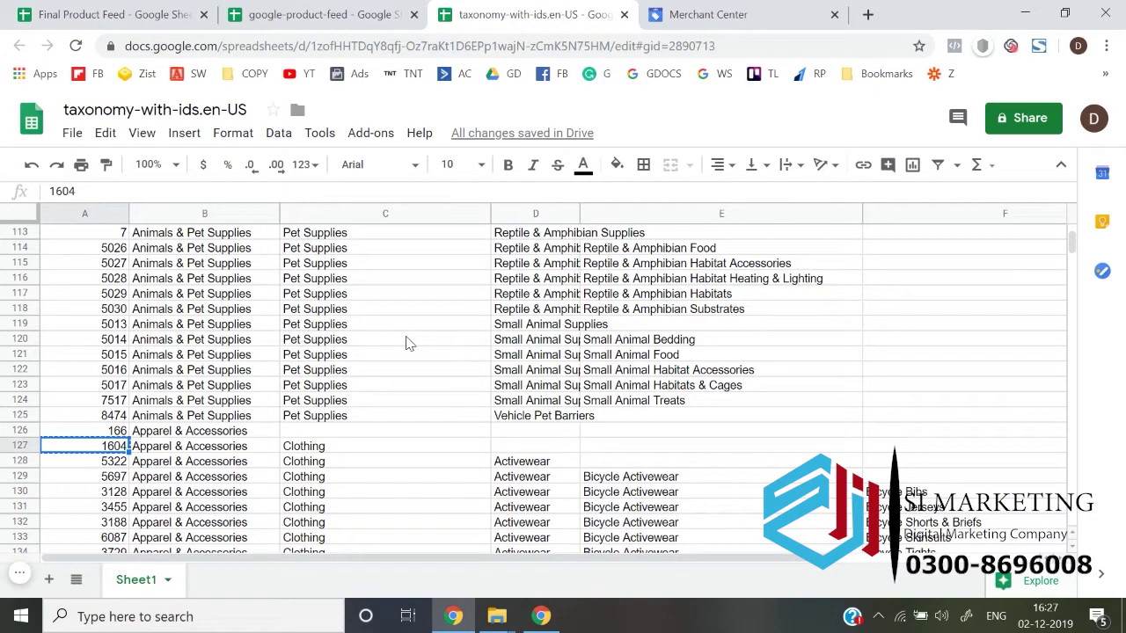
pyautogui.click(624, 15)
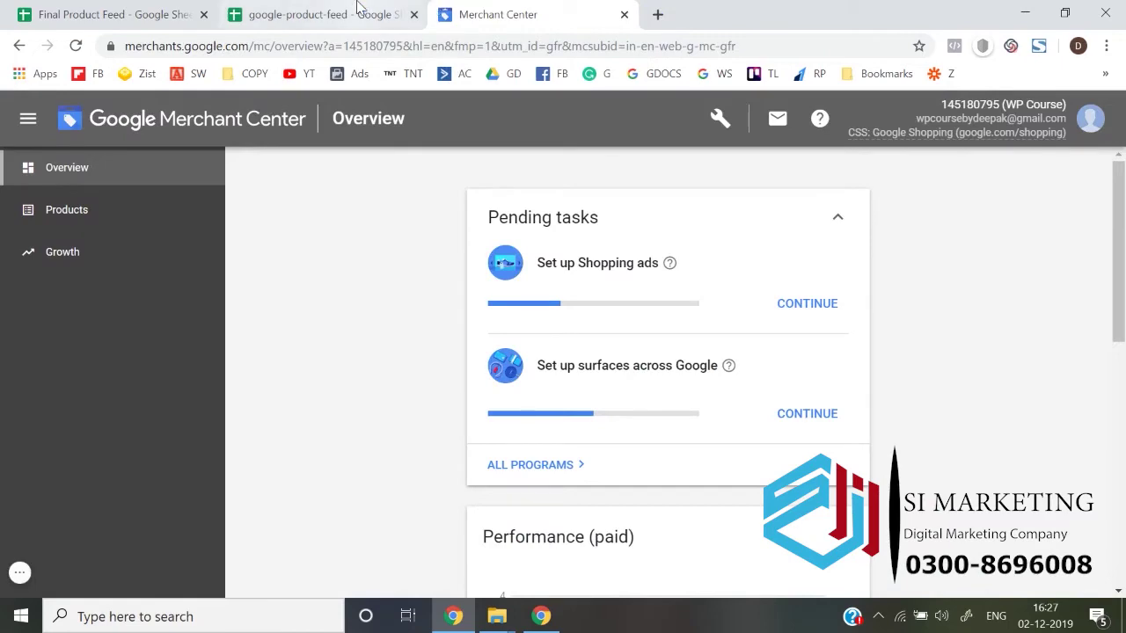
pyautogui.click(358, 10)
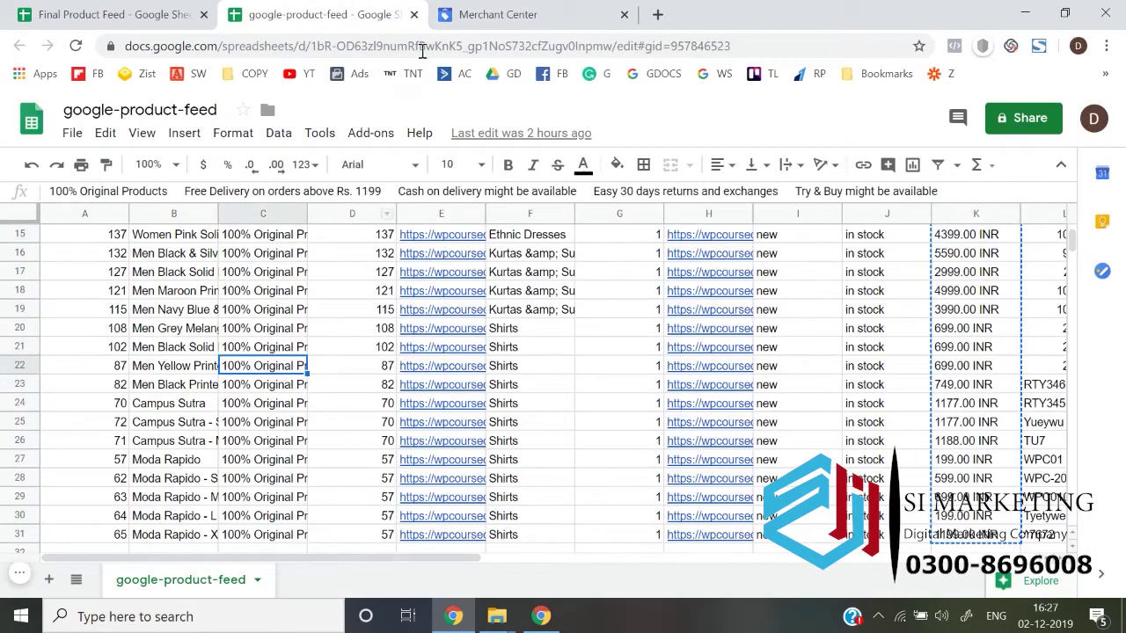
pyautogui.click(413, 14)
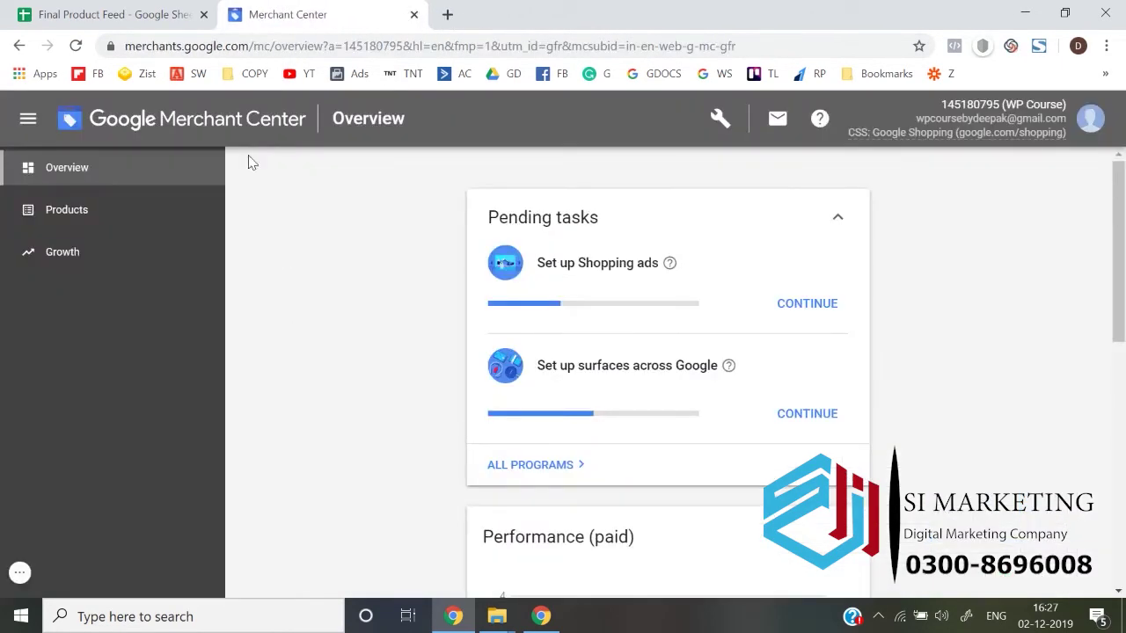
# Switch back to the Final Product Feed spreadsheet and check the id column from its header to the last product.
pyautogui.click(114, 14)
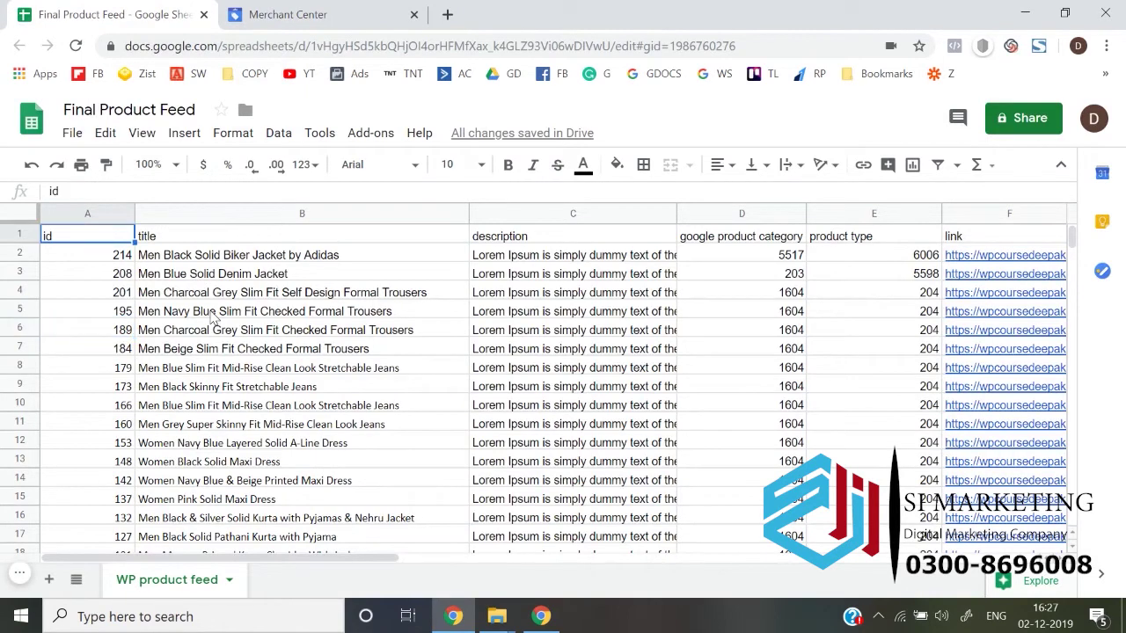
pyautogui.hotkey('ctrl', 'Down')
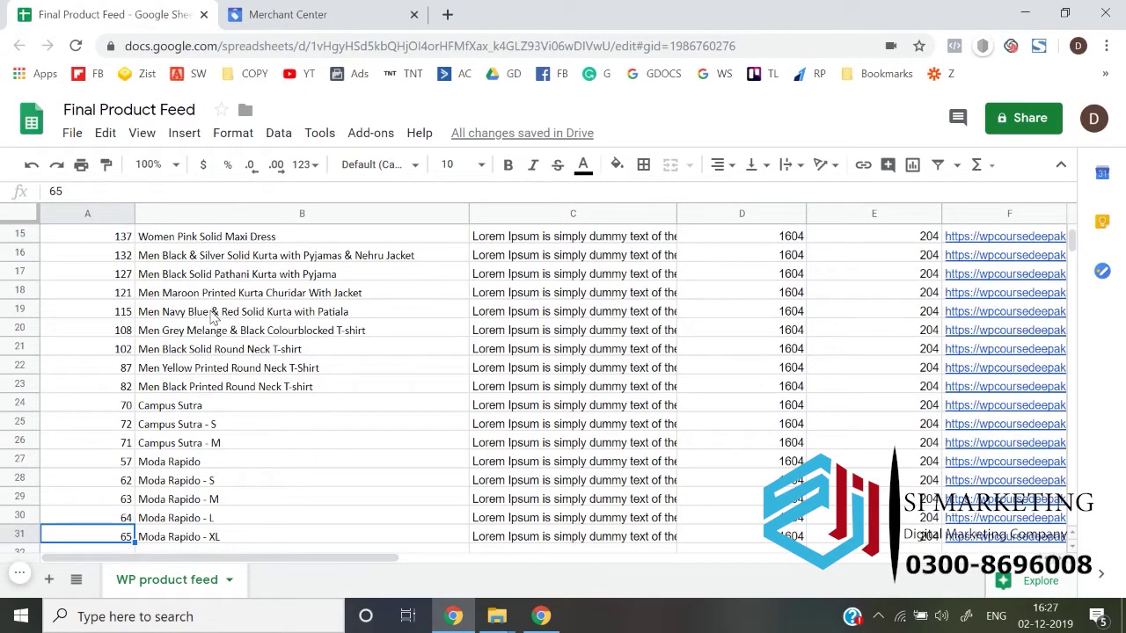
pyautogui.hotkey('ctrl', 'Up')
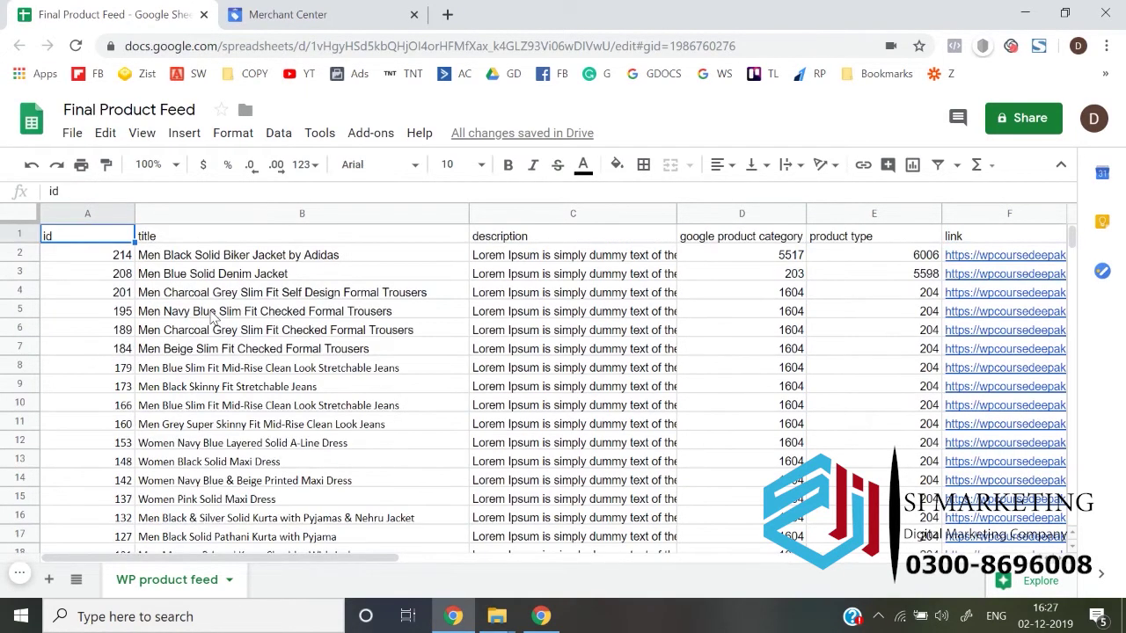
pyautogui.hotkey('ctrl', 'Down')
pyautogui.hotkey('ctrl', 'Up')
# Switch to Google Merchant Center and start a new primary feed in the product feeds.
pyautogui.click(418, 9)
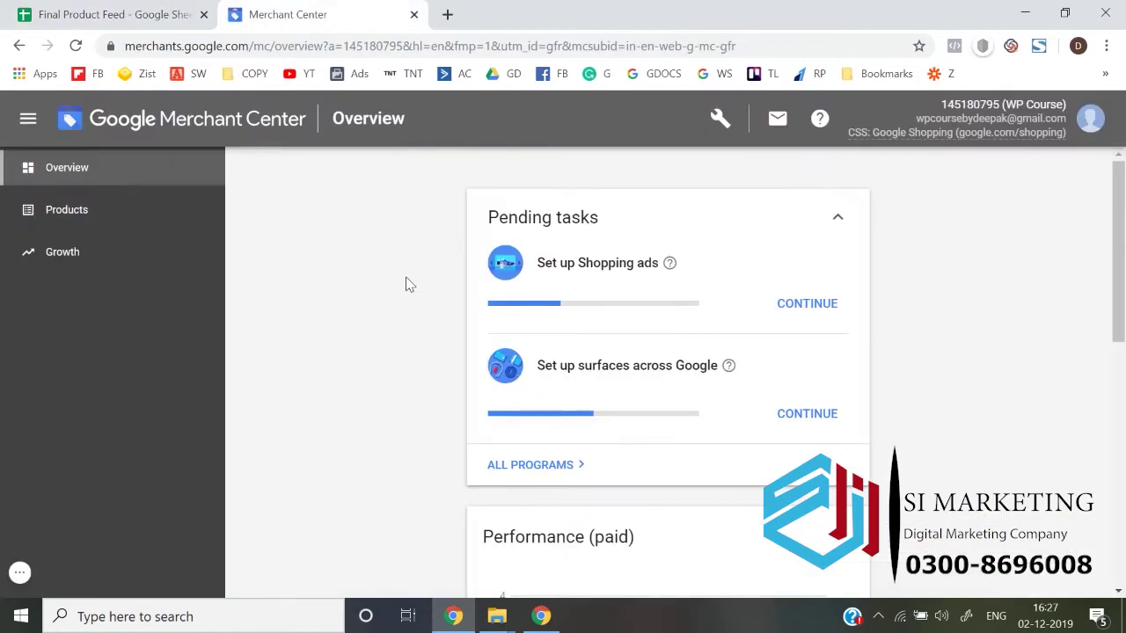
pyautogui.click(96, 210)
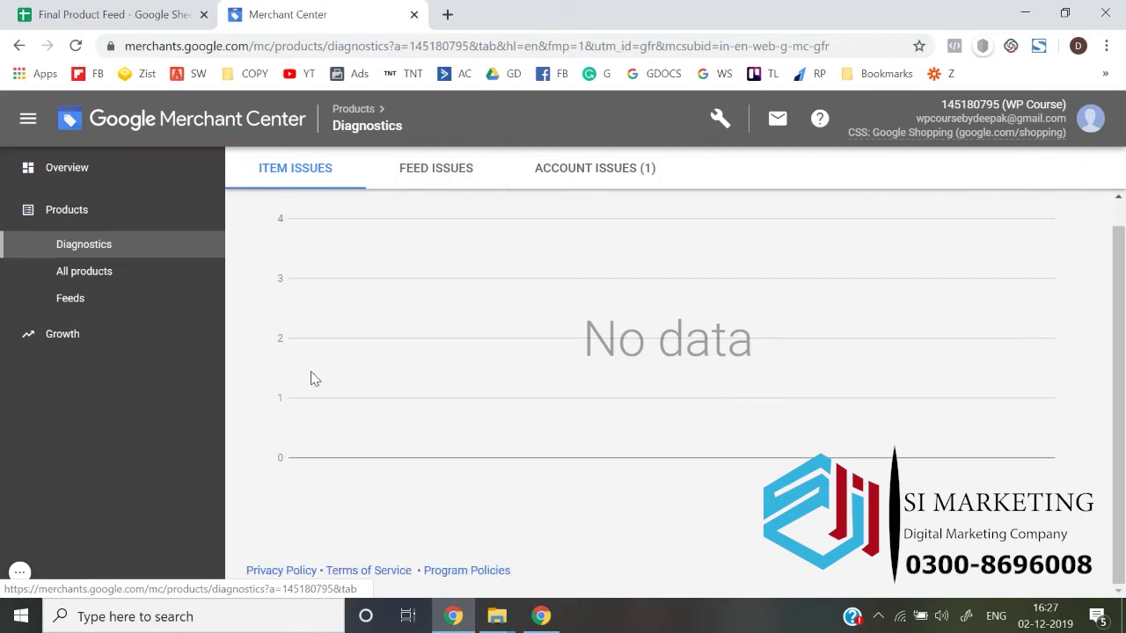
pyautogui.click(88, 303)
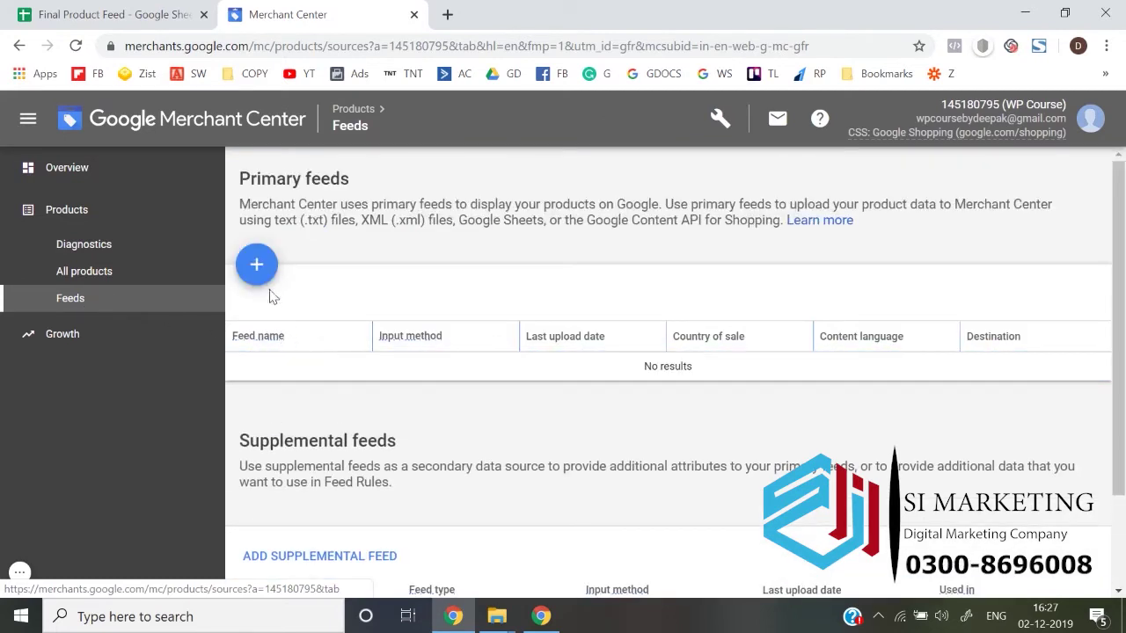
pyautogui.click(258, 267)
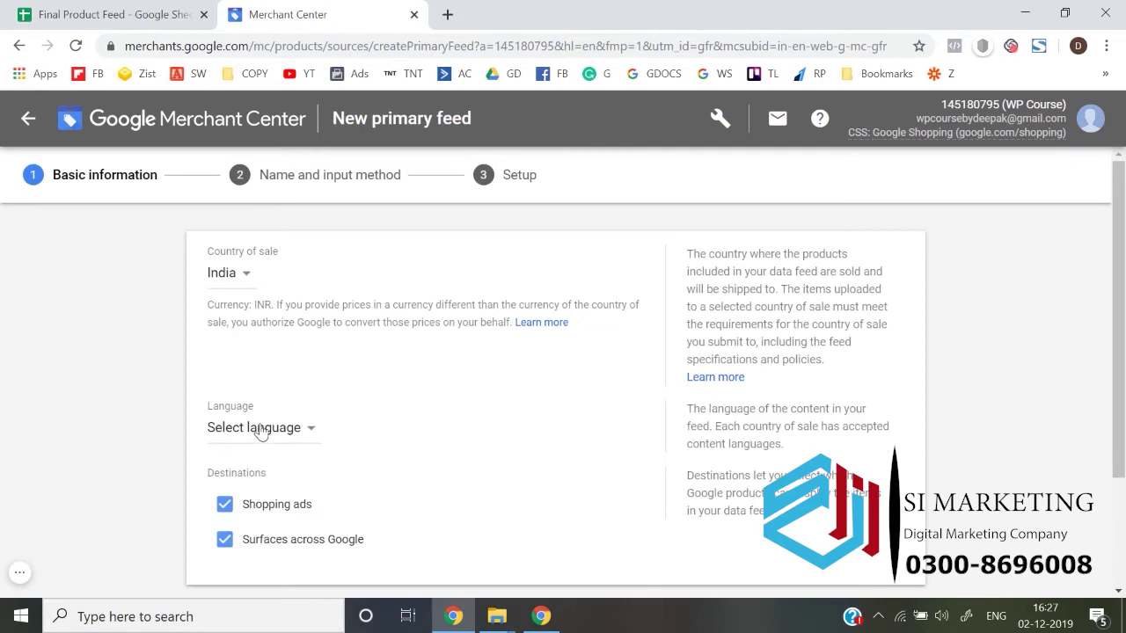
# Set the feed's language to English and submit its basic information with India and both destinations kept.
pyautogui.scroll(-2, 260, 431)
pyautogui.click(224, 487)
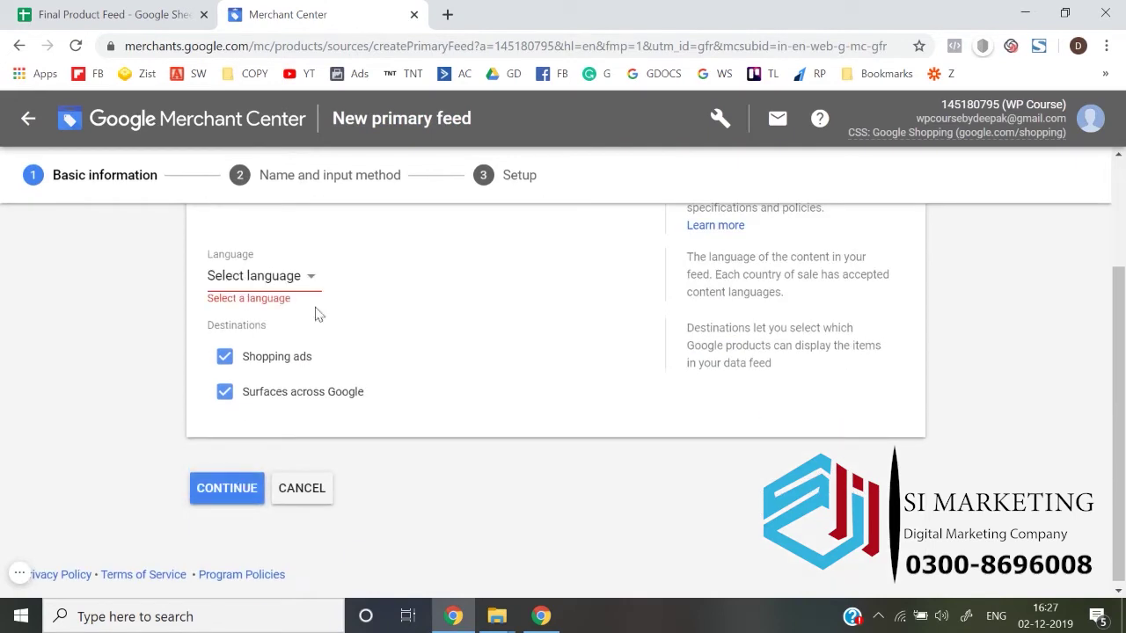
pyautogui.click(272, 276)
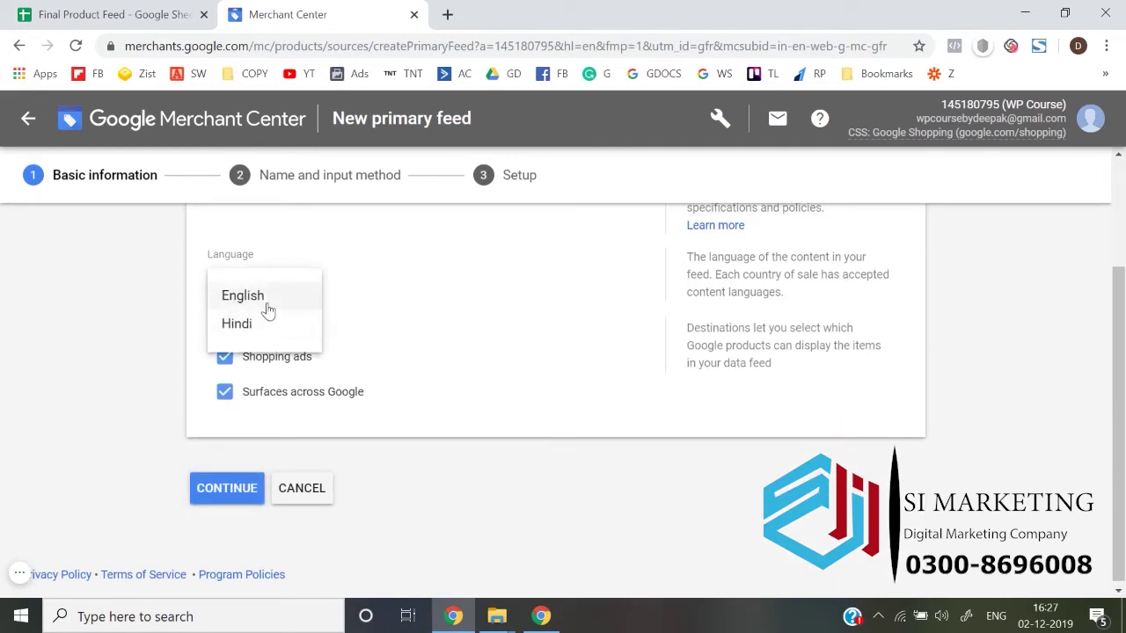
pyautogui.click(264, 297)
pyautogui.click(226, 489)
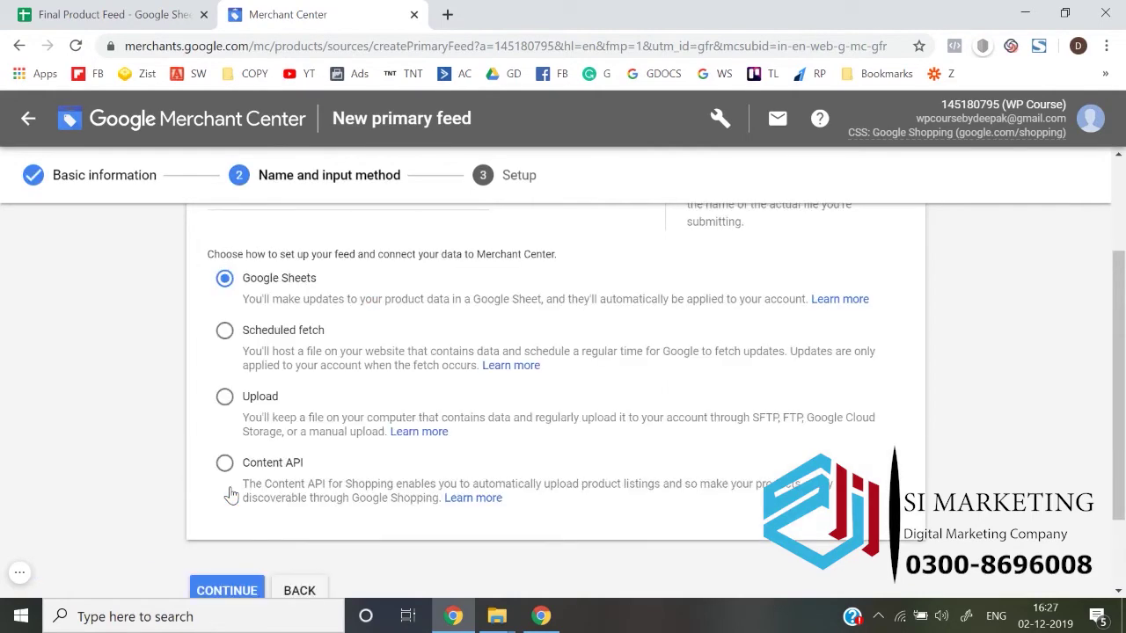
# Name the primary feed as the December product feed and continue with Google Sheets as the input method.
pyautogui.scroll(2, 367, 402)
pyautogui.click(299, 365)
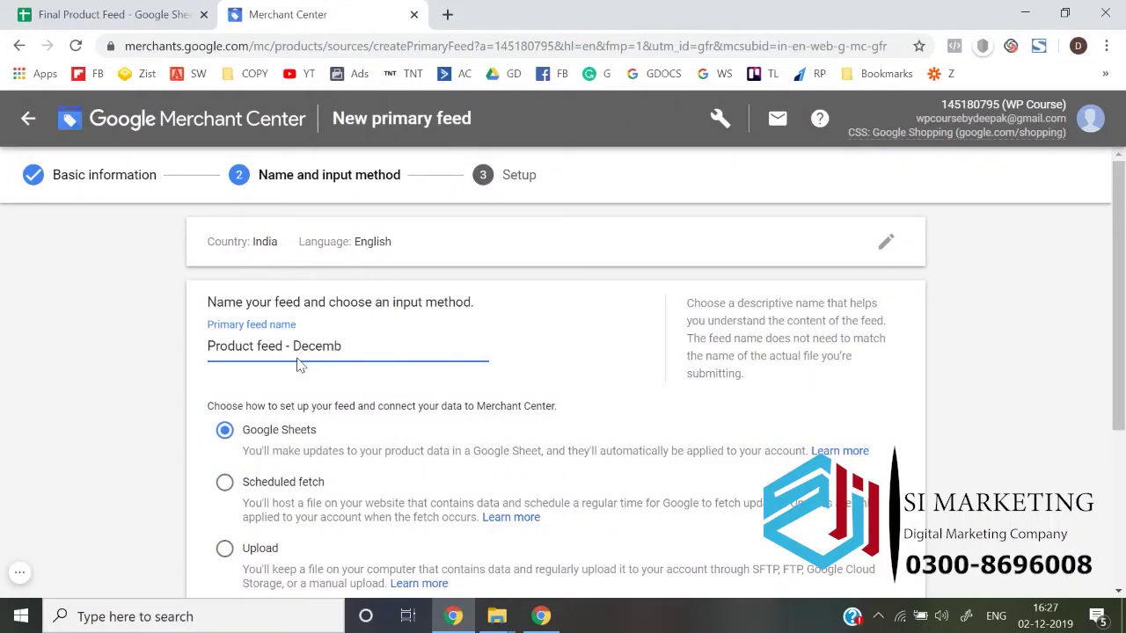
pyautogui.scroll(-2, 299, 365)
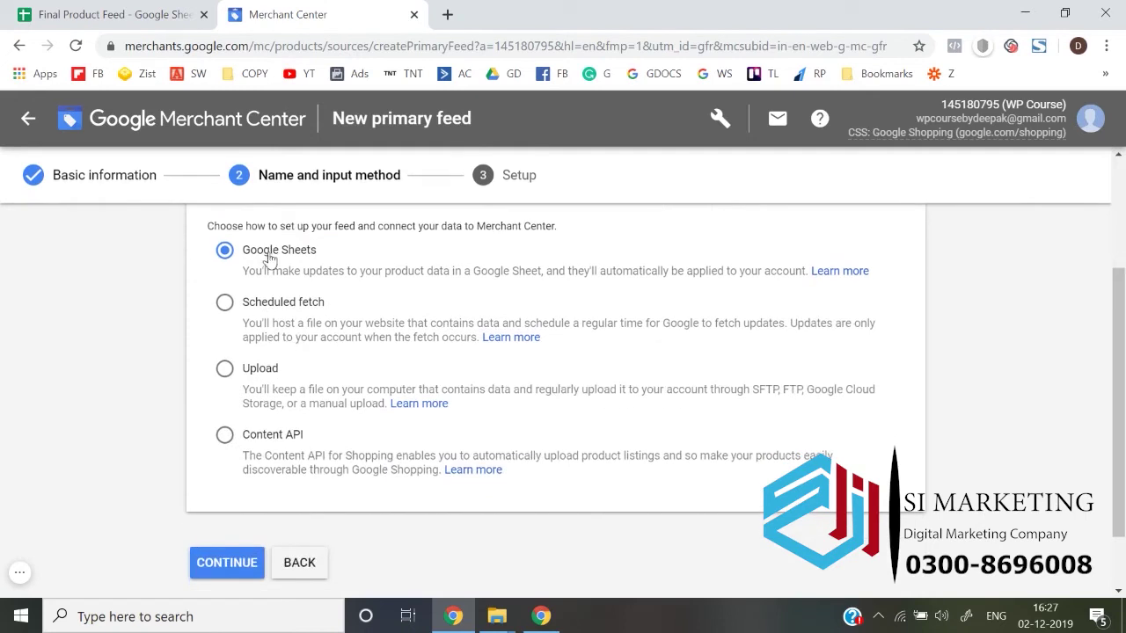
pyautogui.click(221, 568)
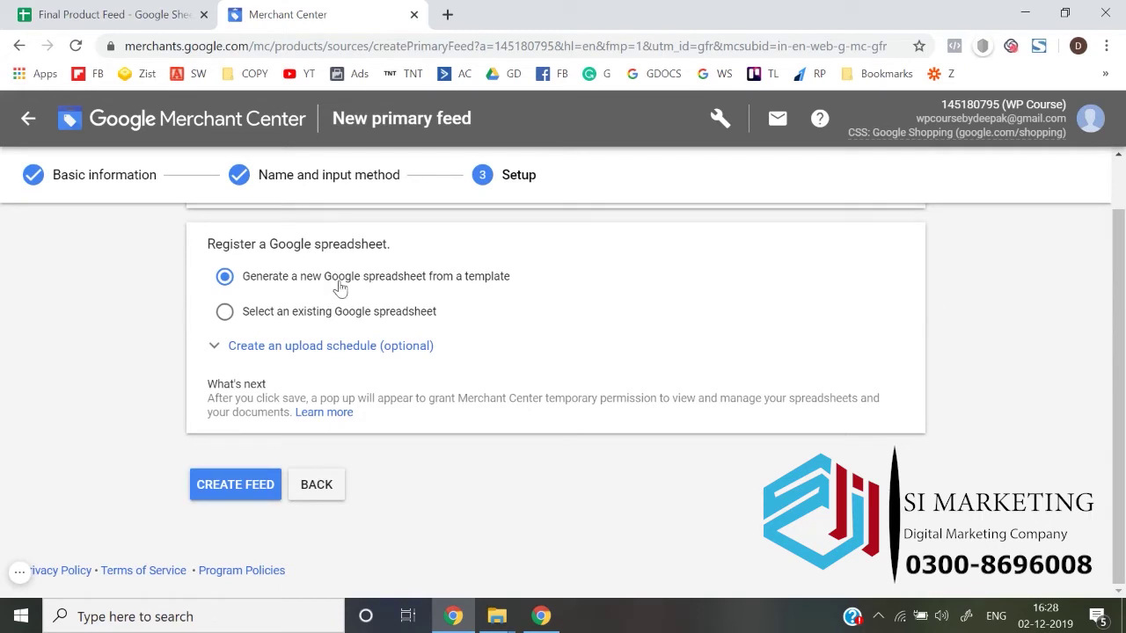
# Choose the existing Google spreadsheet Final Product Feed as the source for the new primary feed.
pyautogui.click(313, 322)
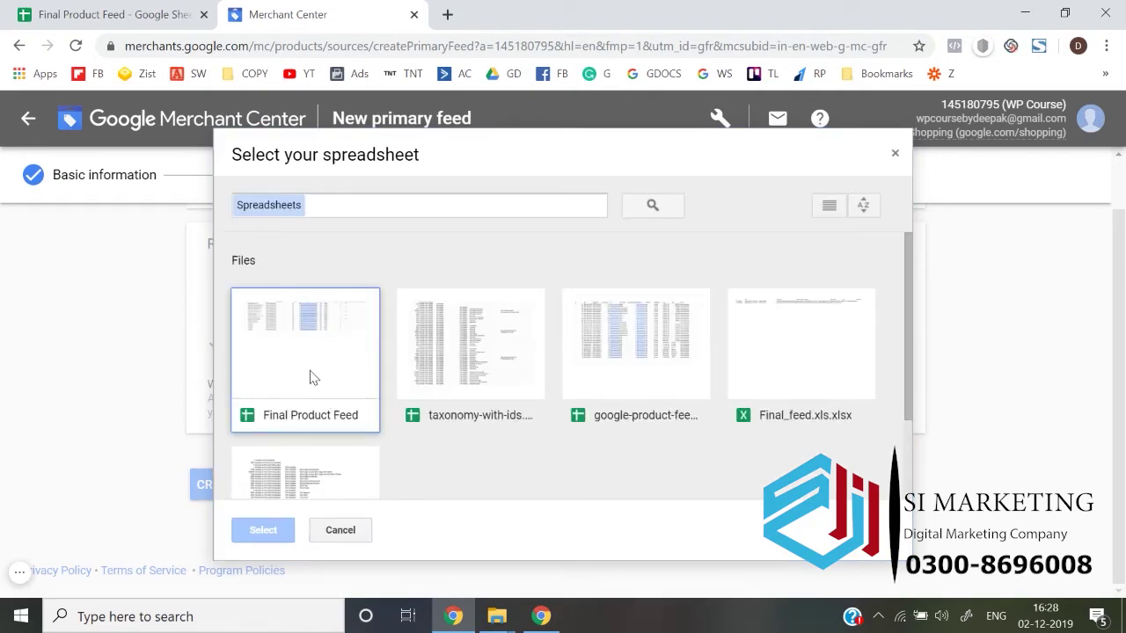
pyautogui.click(317, 377)
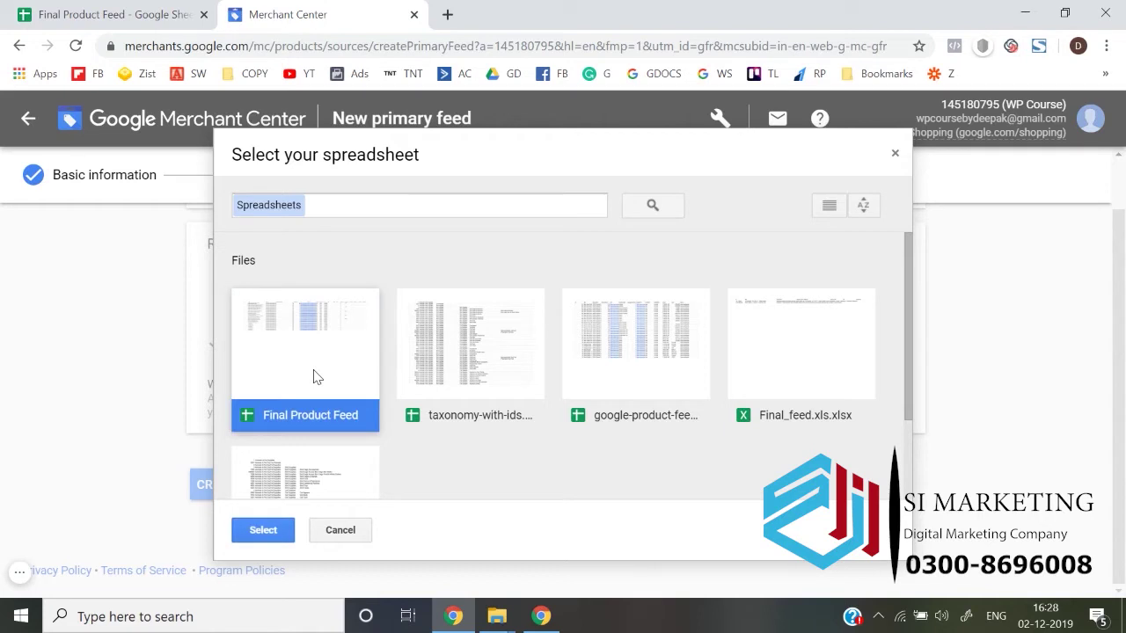
pyautogui.click(262, 531)
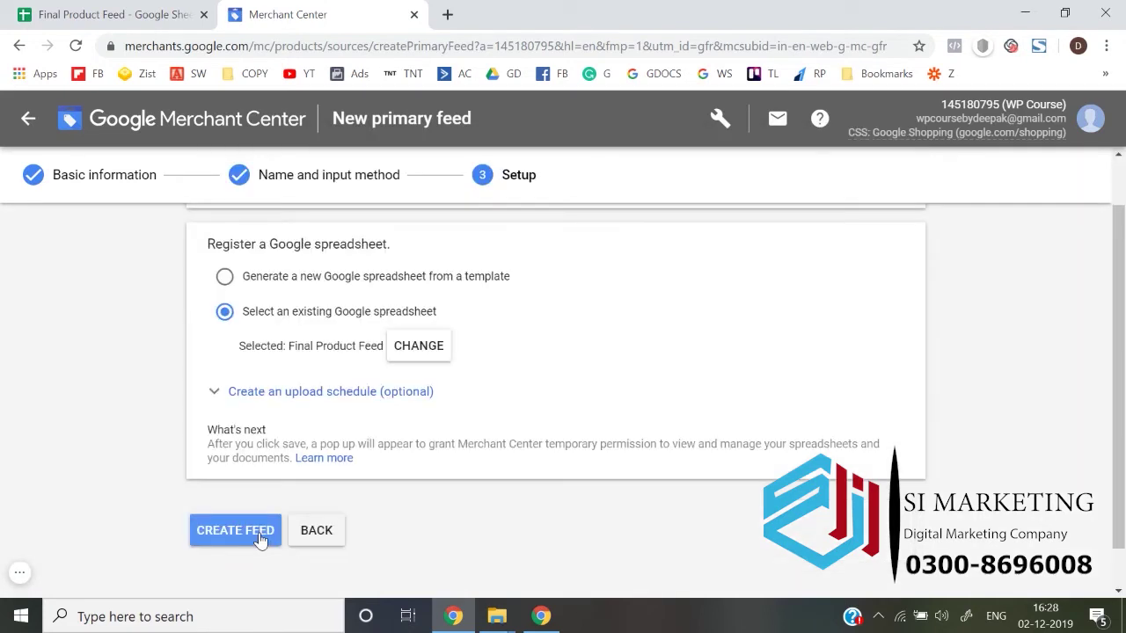
# Create the primary feed and allow Merchant Center to access the account's Google Drive files.
pyautogui.click(235, 531)
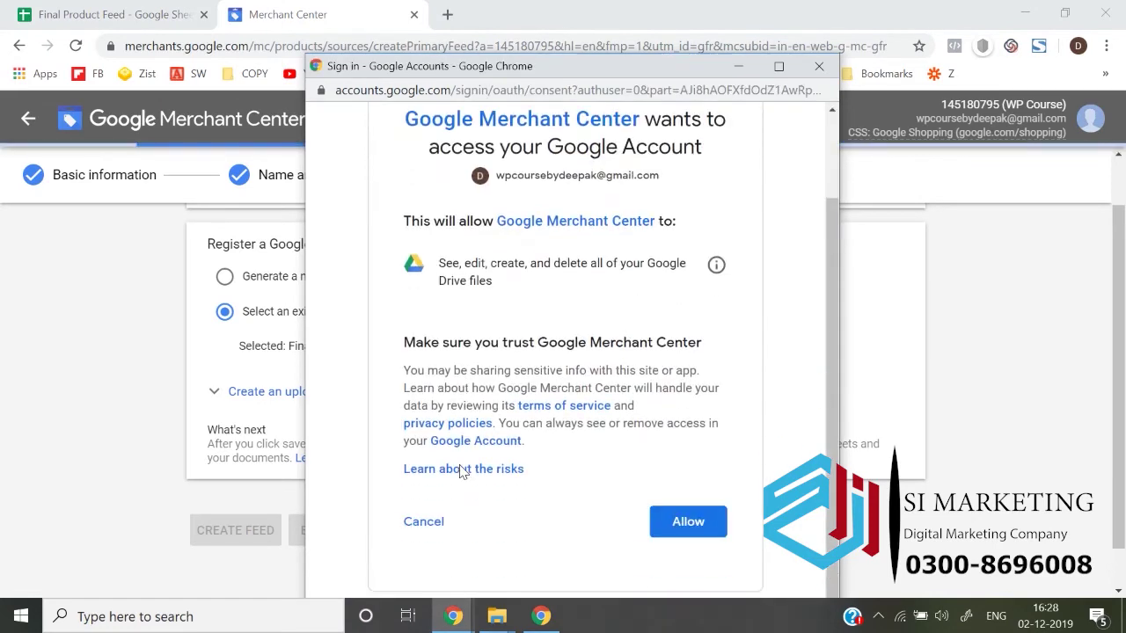
pyautogui.click(691, 530)
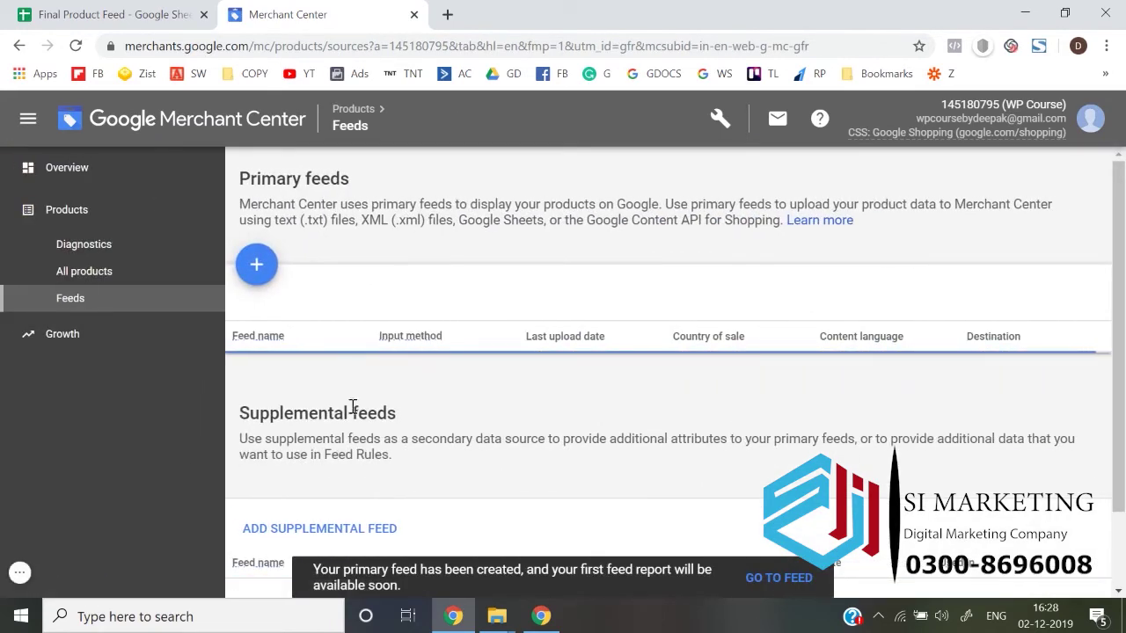
pyautogui.scroll(-1, 274, 364)
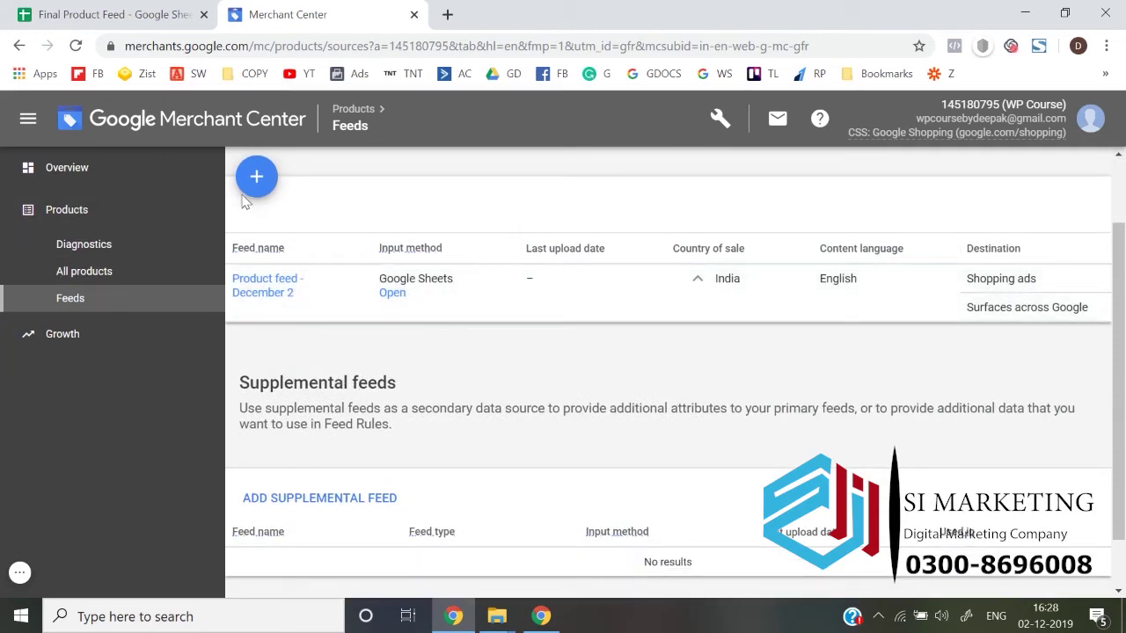
# Check the account issues and item issues in the product diagnostics, starting from the account overview.
pyautogui.click(122, 112)
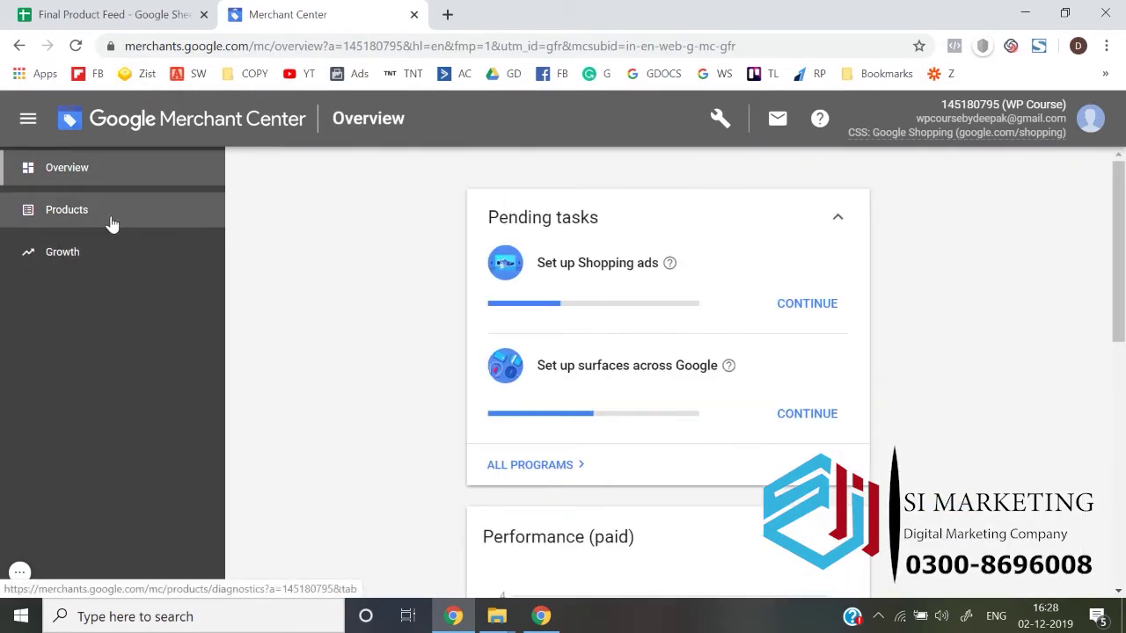
pyautogui.click(111, 222)
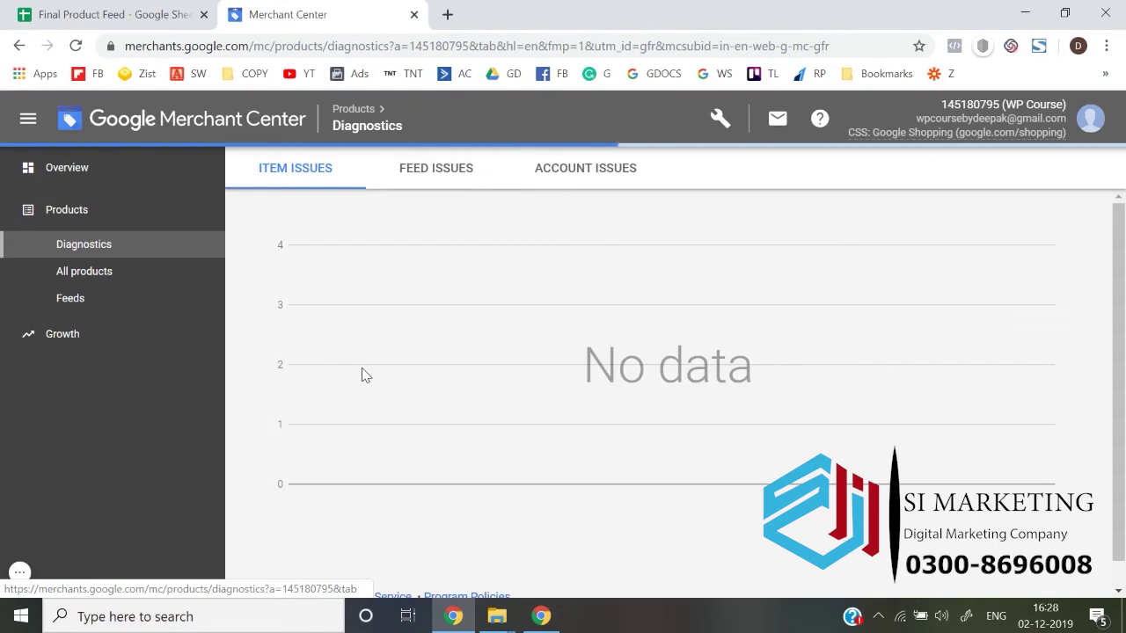
pyautogui.click(568, 180)
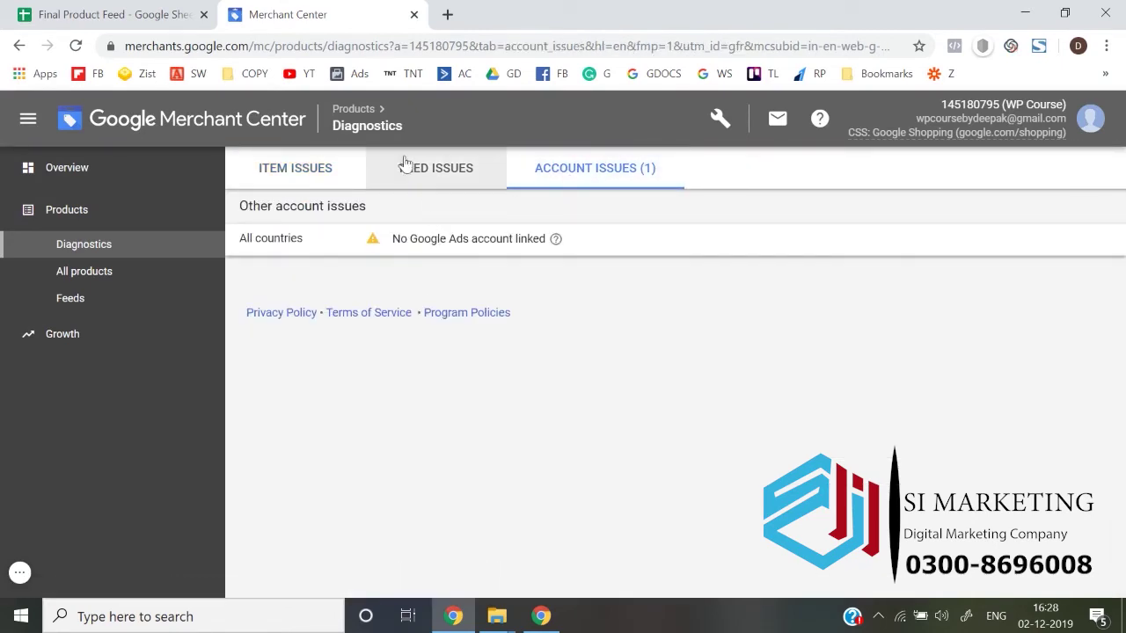
pyautogui.click(293, 165)
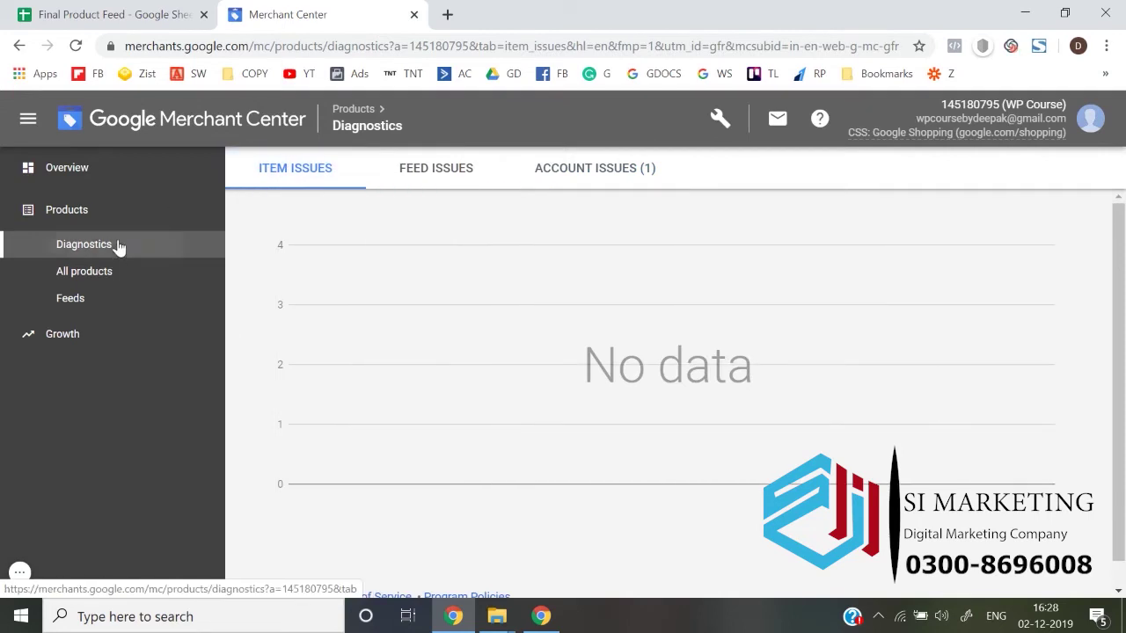
pyautogui.click(119, 247)
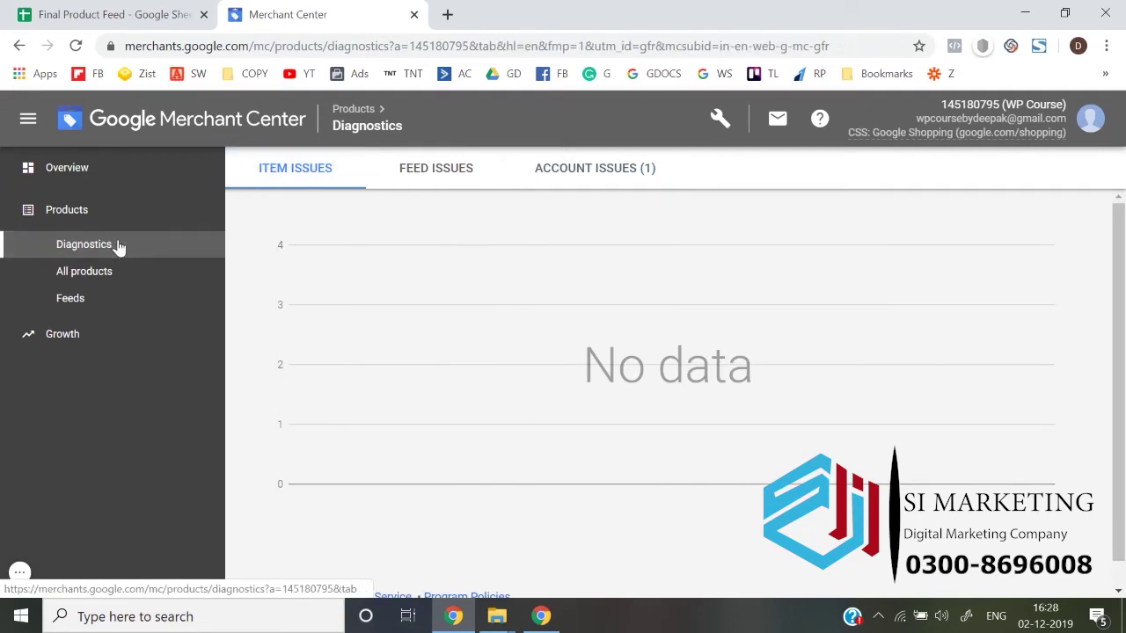
# Return to the product feeds and look over the primary feeds list.
pyautogui.click(121, 305)
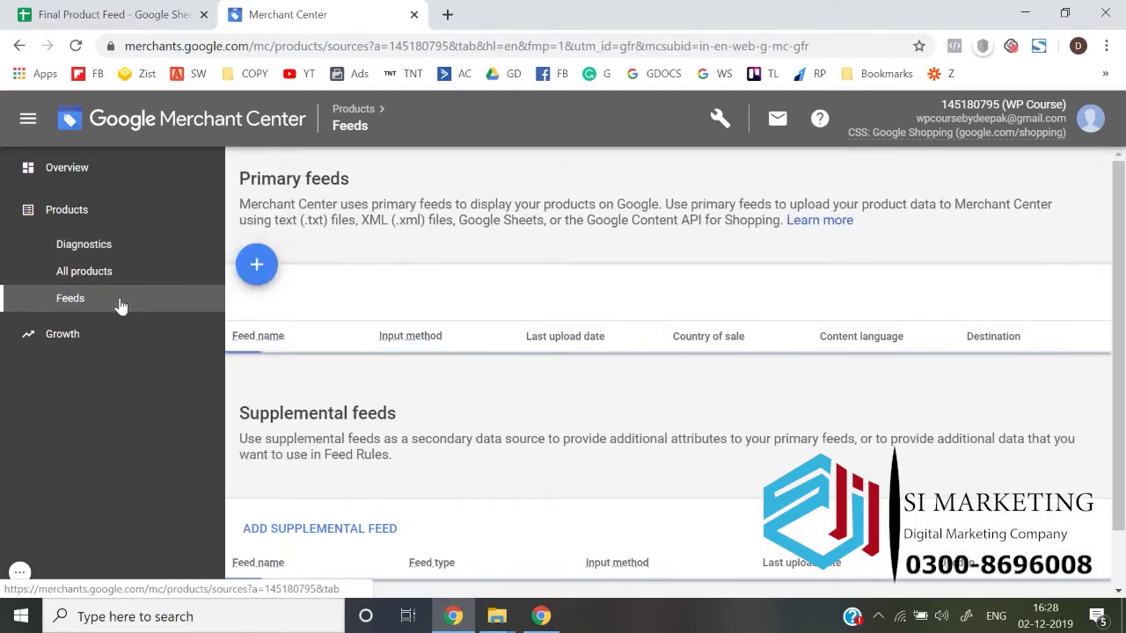
pyautogui.scroll(-1, 328, 395)
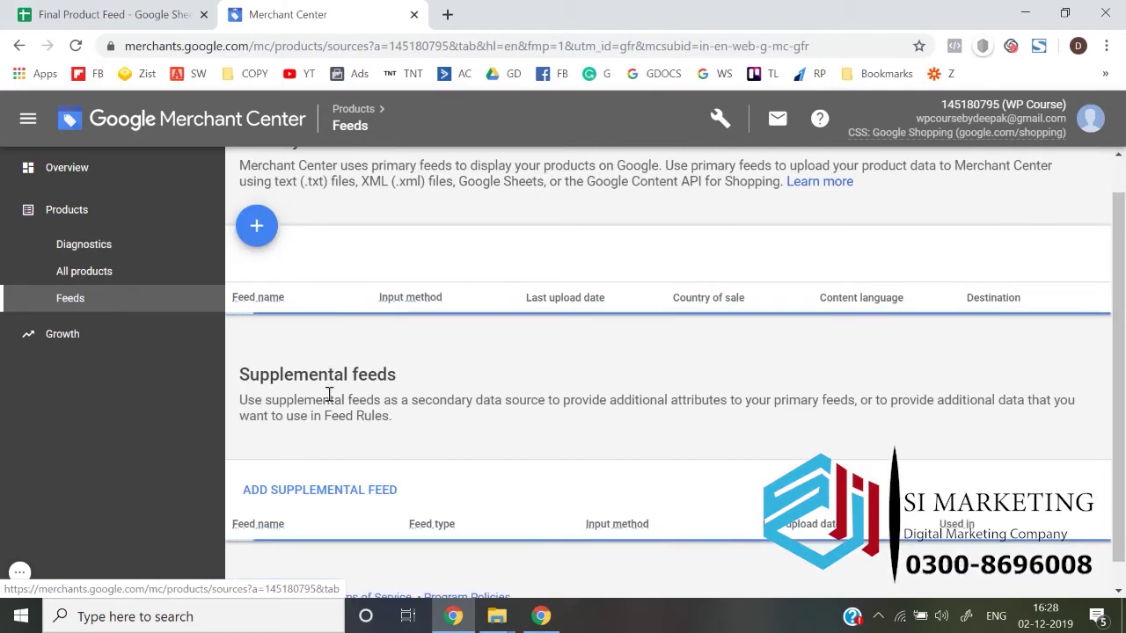